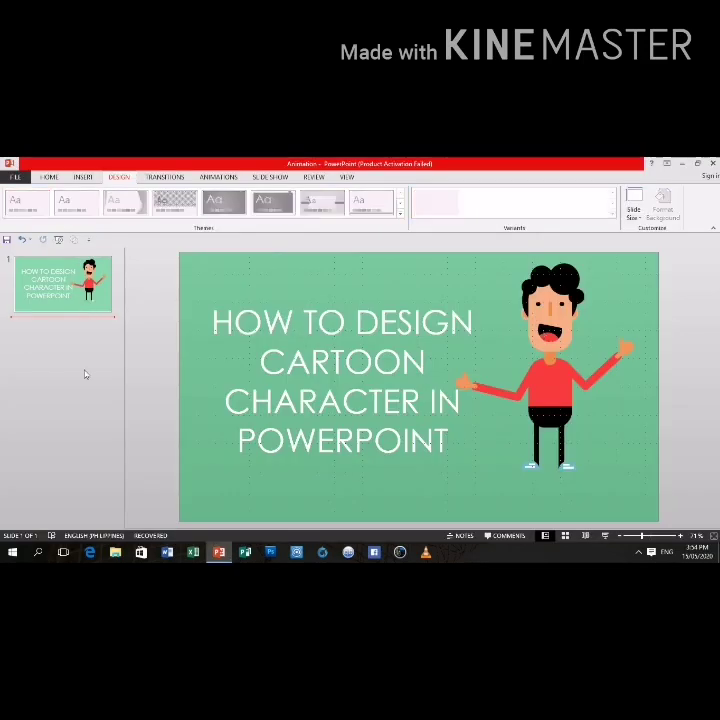
Add a new slide with a solid light grey background at about 43% transparency
key(Return)
click(665, 212)
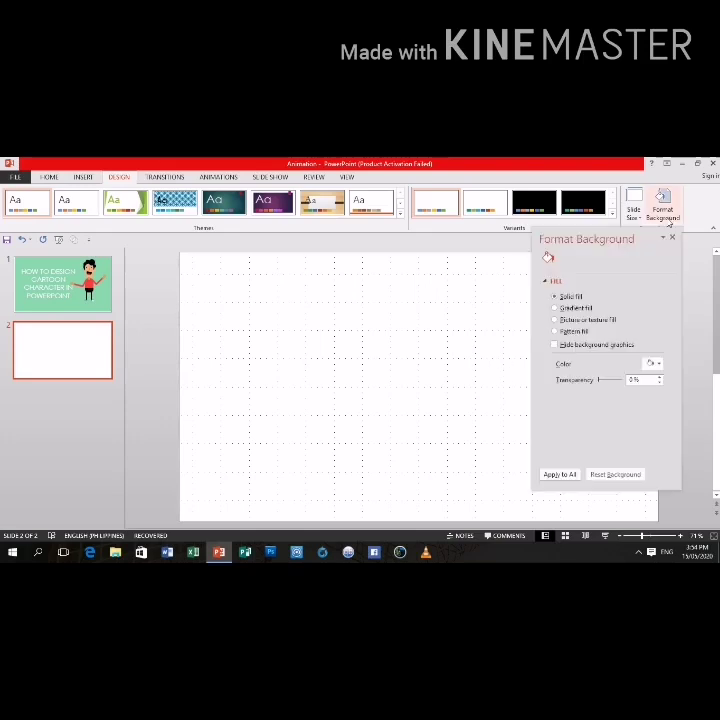
click(654, 364)
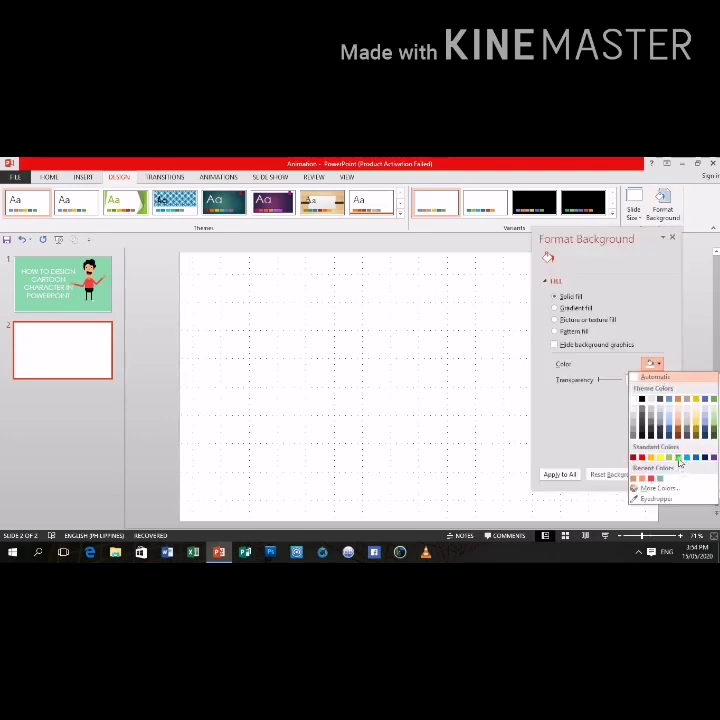
click(678, 458)
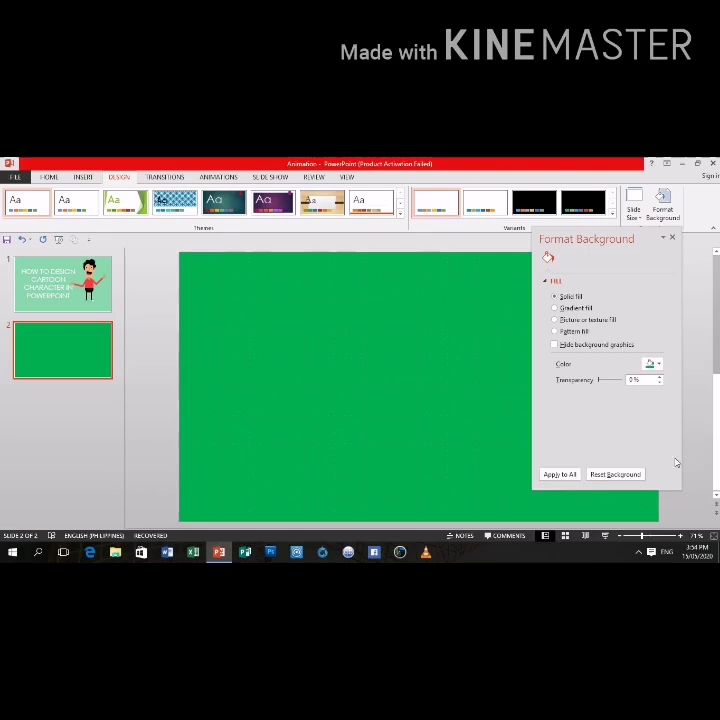
click(654, 364)
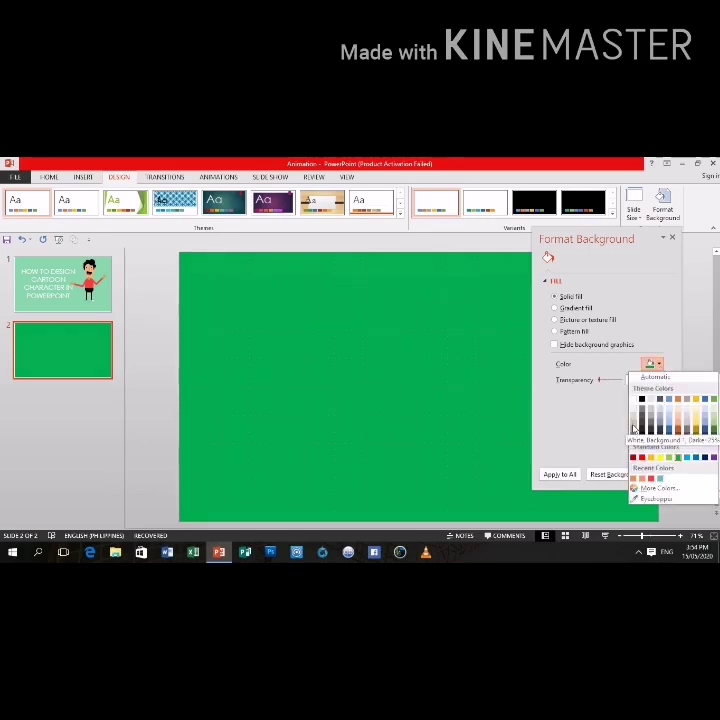
click(633, 428)
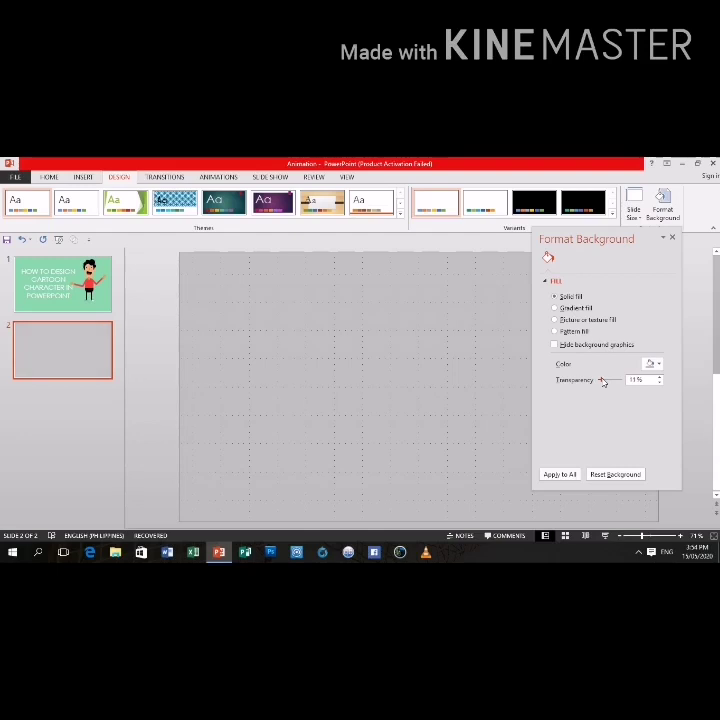
drag(603, 381, 611, 382)
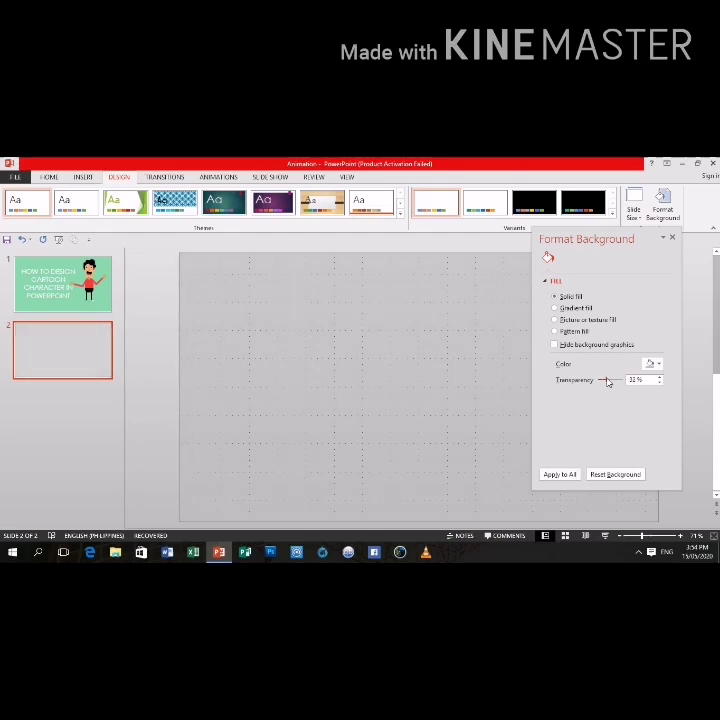
click(673, 239)
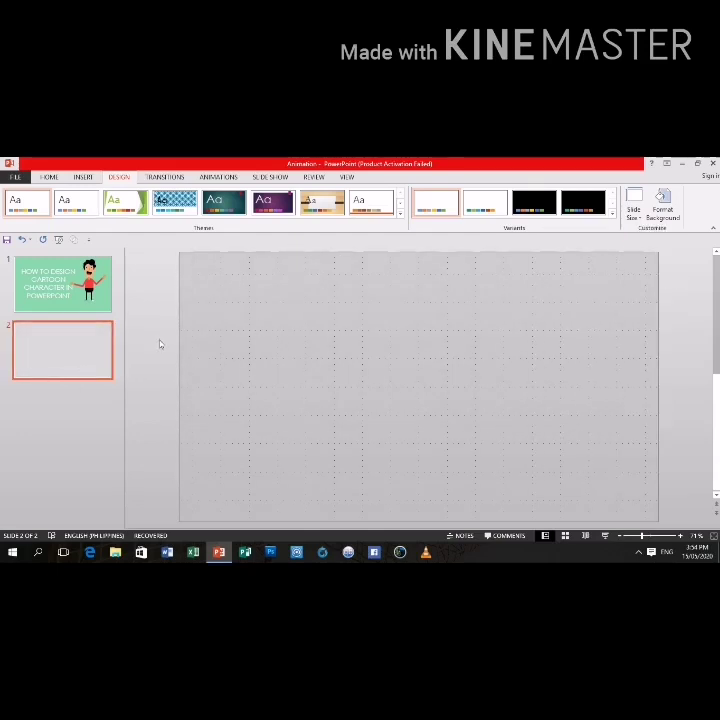
Draw a tall rounded rectangle near the top centre with more rounded corners
click(49, 177)
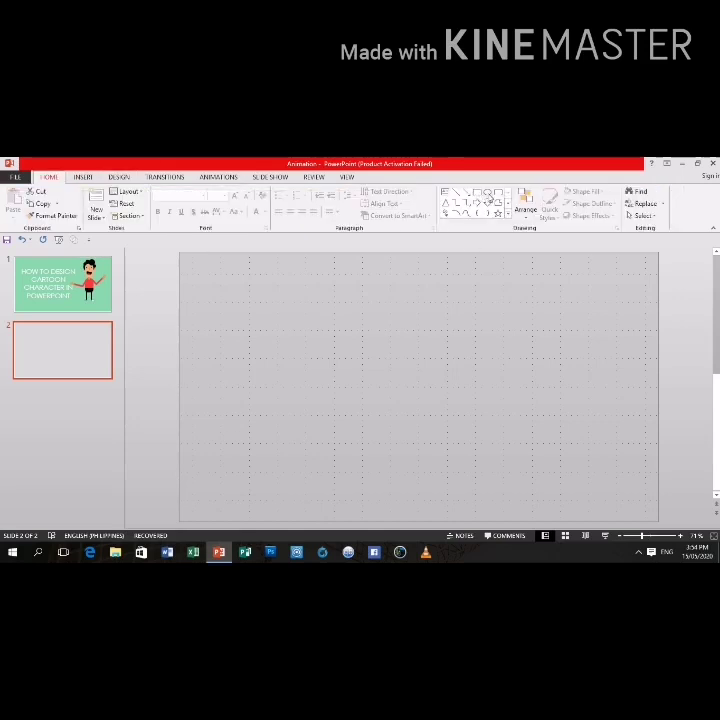
click(498, 196)
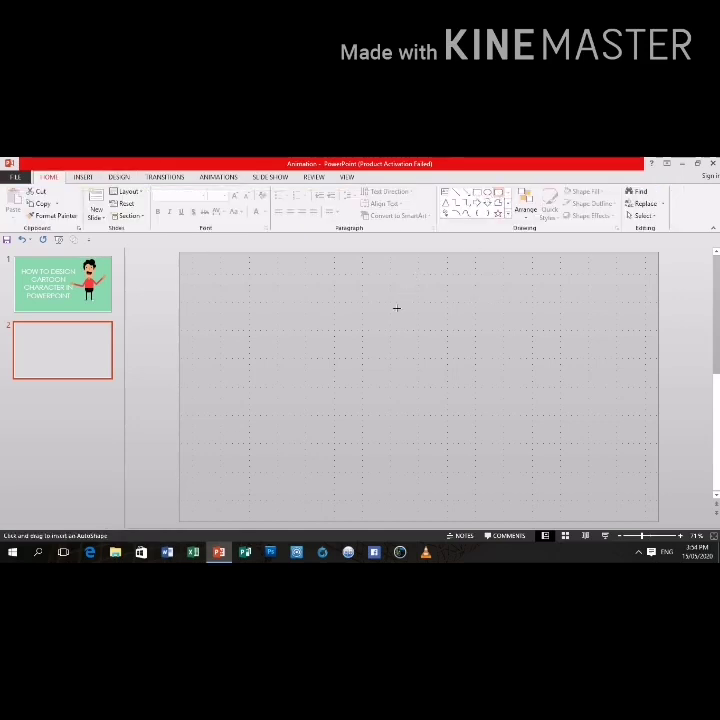
mouse_move(392, 275)
mouse_down()
mouse_move(427, 348)
mouse_move(448, 359)
mouse_up()
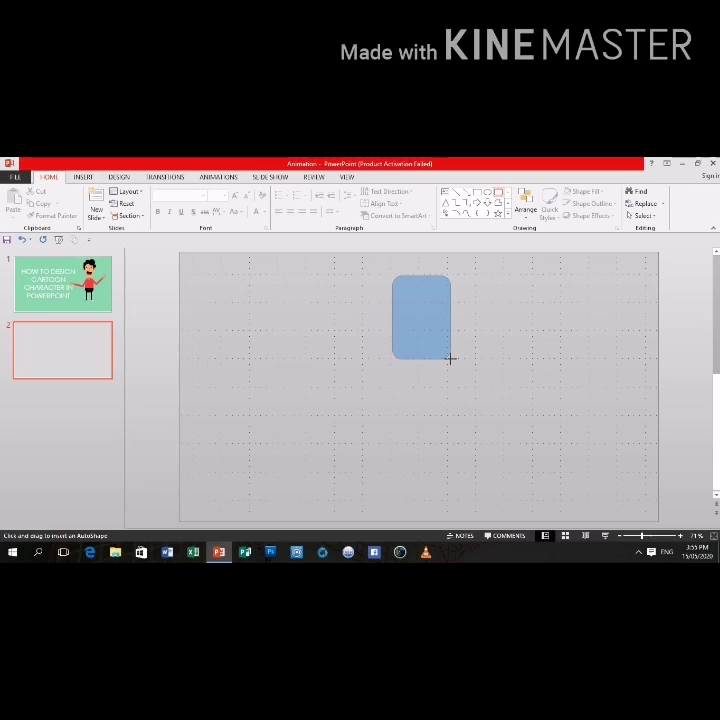
mouse_move(448, 359)
mouse_down()
mouse_move(448, 365)
mouse_move(436, 338)
mouse_up()
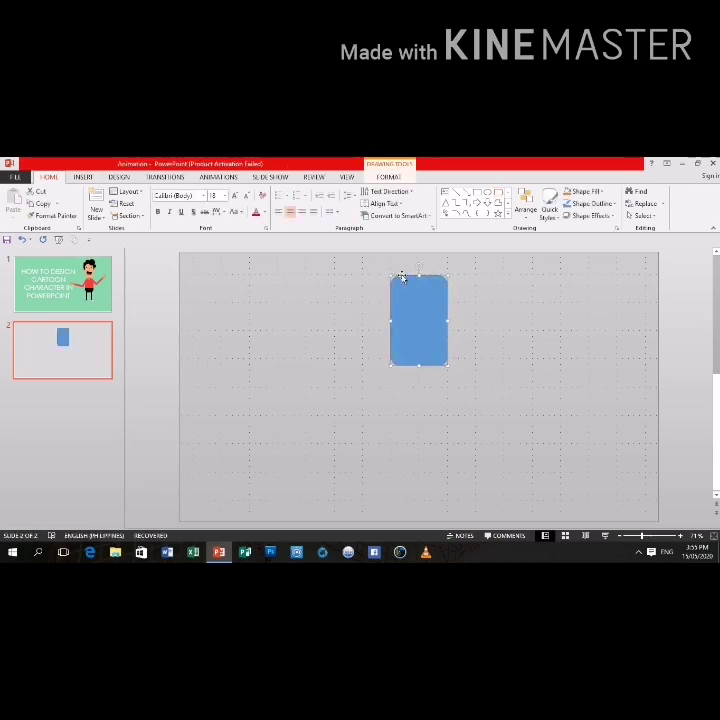
drag(400, 280, 411, 299)
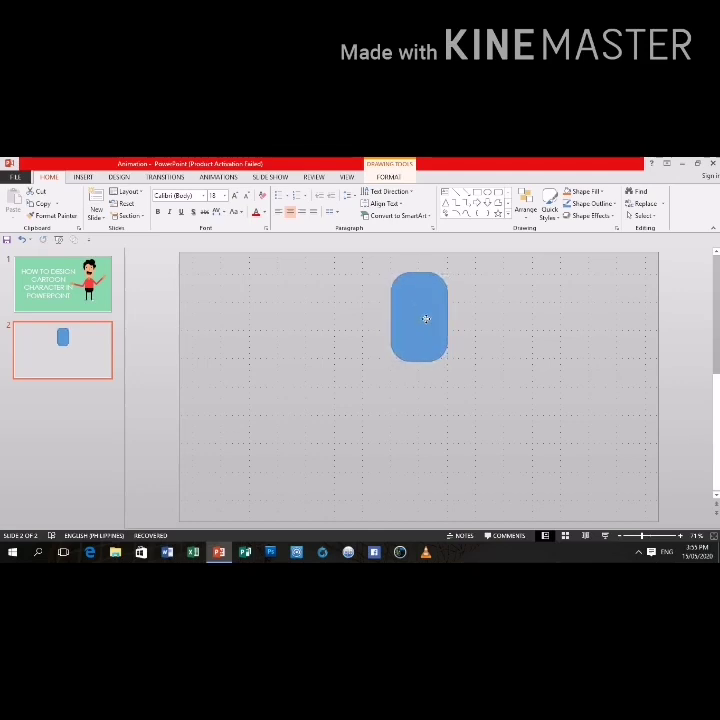
click(425, 322)
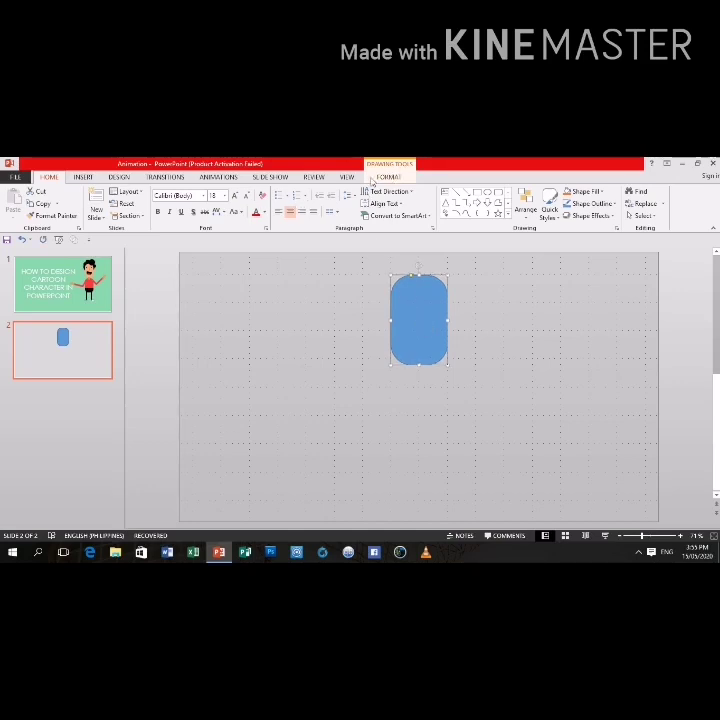
Fill the rounded rectangle peach and remove its outline
click(388, 176)
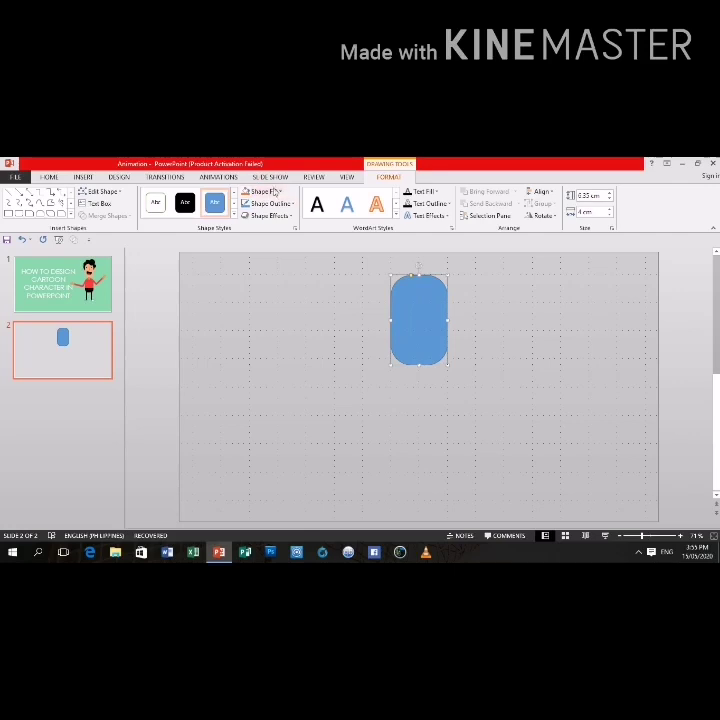
click(280, 192)
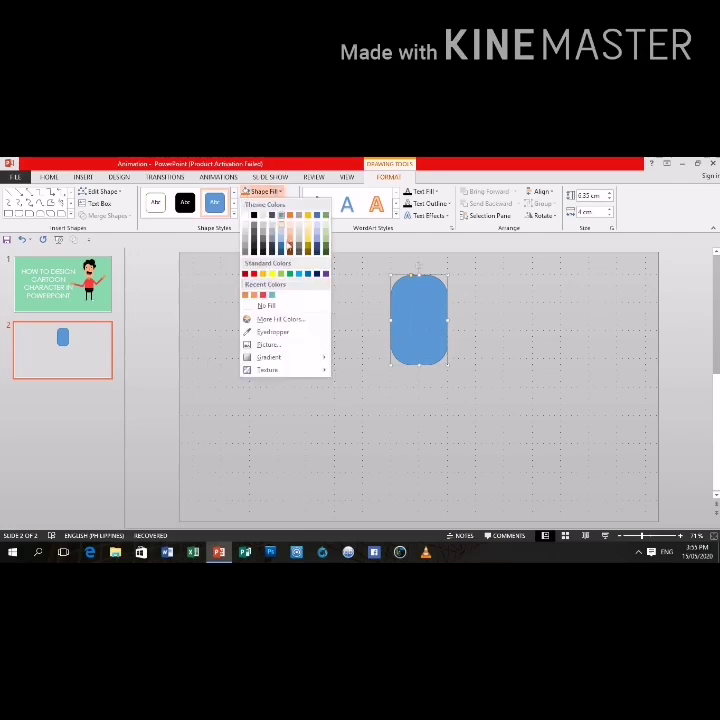
click(250, 295)
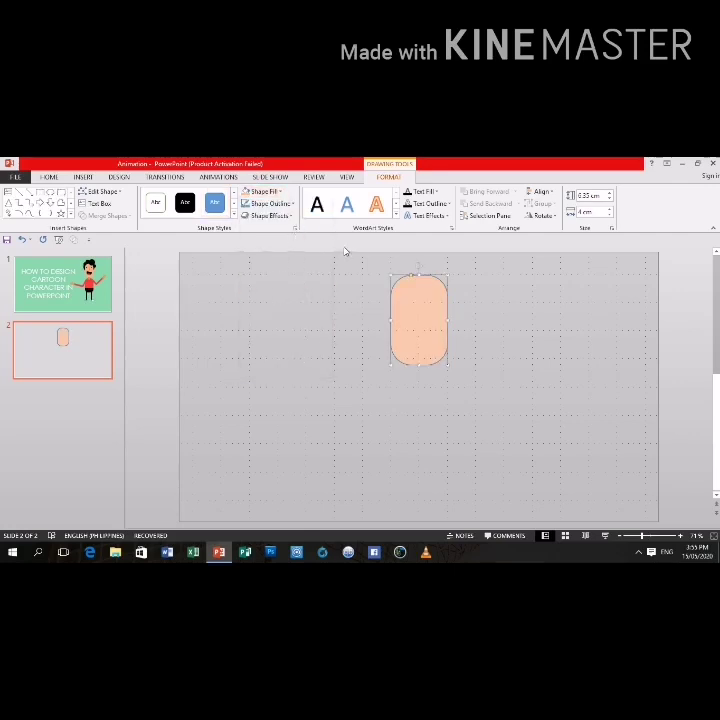
click(269, 203)
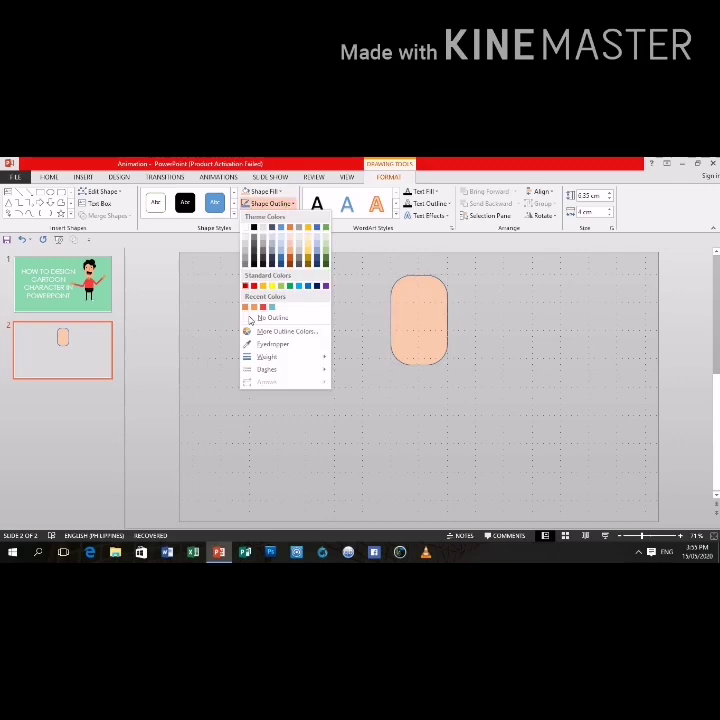
click(258, 318)
click(451, 343)
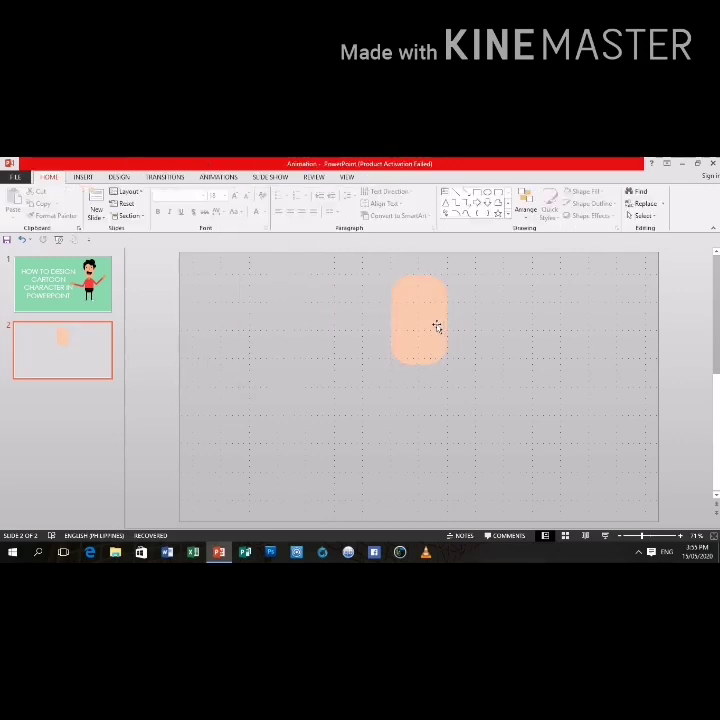
click(437, 327)
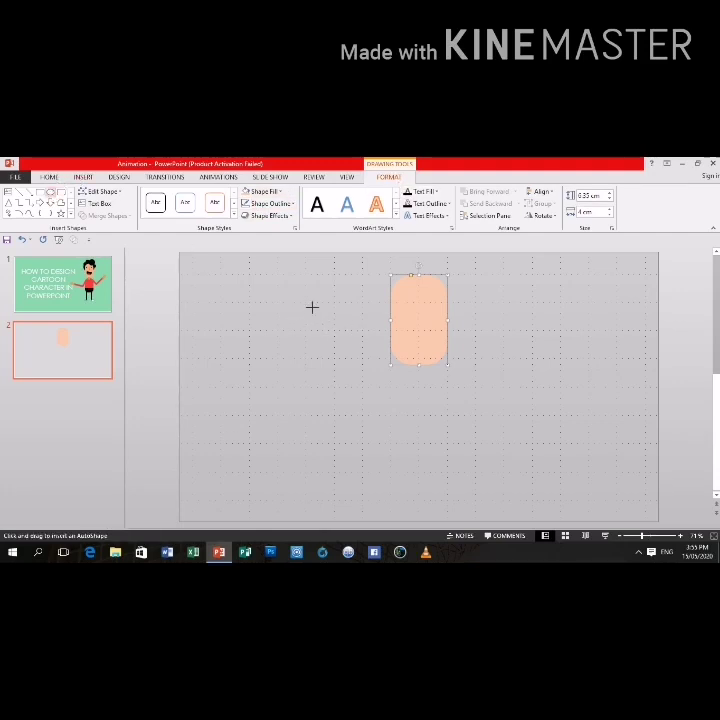
Draw a circle and position it, slightly shrunk, over the top of the face
drag(312, 307, 386, 382)
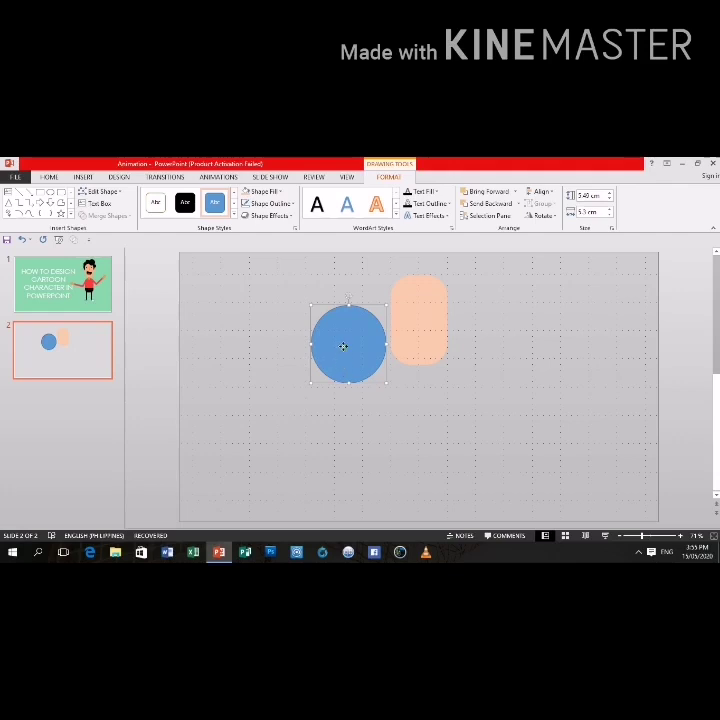
mouse_move(342, 346)
mouse_down()
mouse_move(427, 293)
mouse_move(413, 305)
mouse_move(419, 303)
mouse_up()
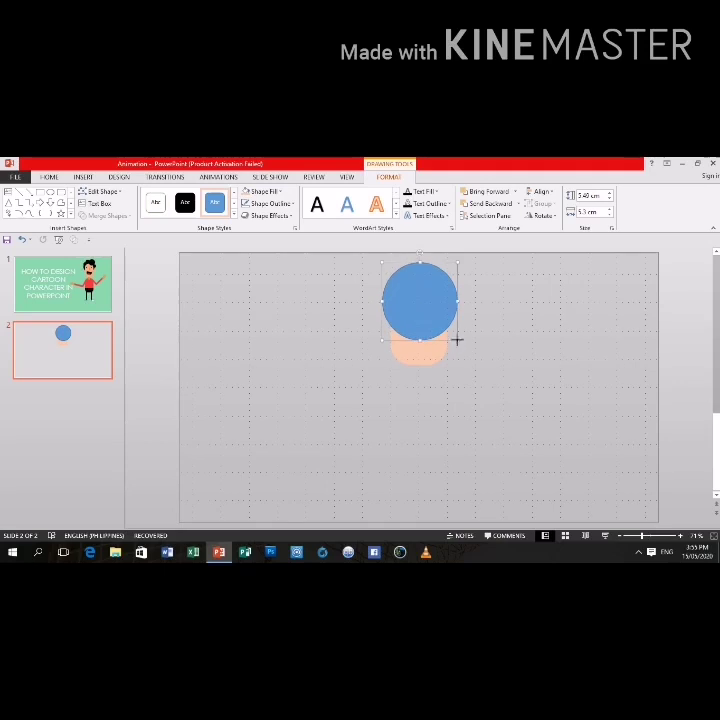
drag(456, 339, 420, 313)
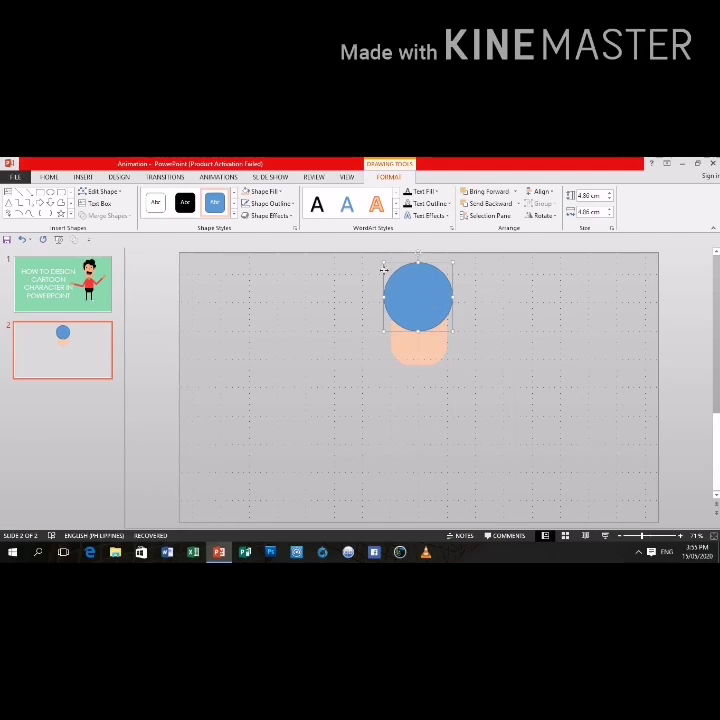
Fill the circle black and send it behind the face as hair
click(262, 191)
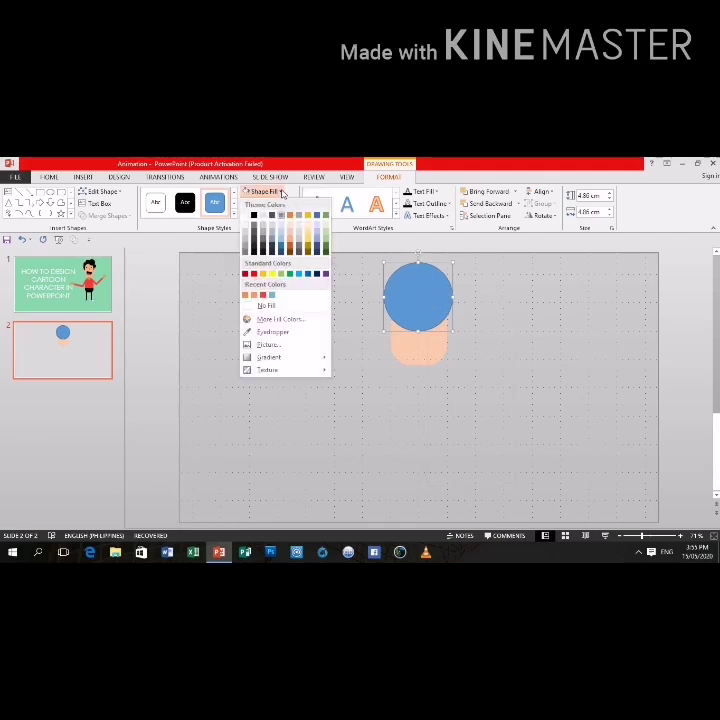
click(254, 216)
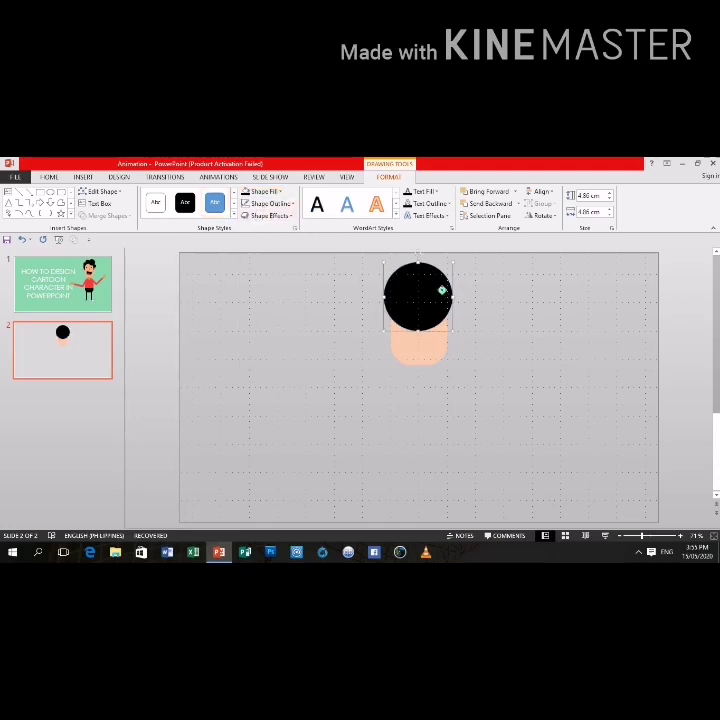
right_click(443, 290)
click(490, 404)
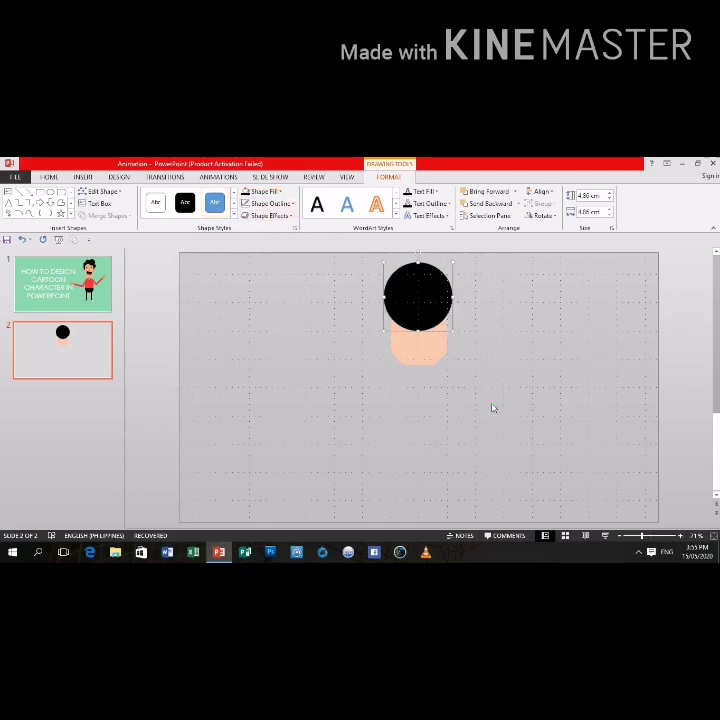
click(445, 390)
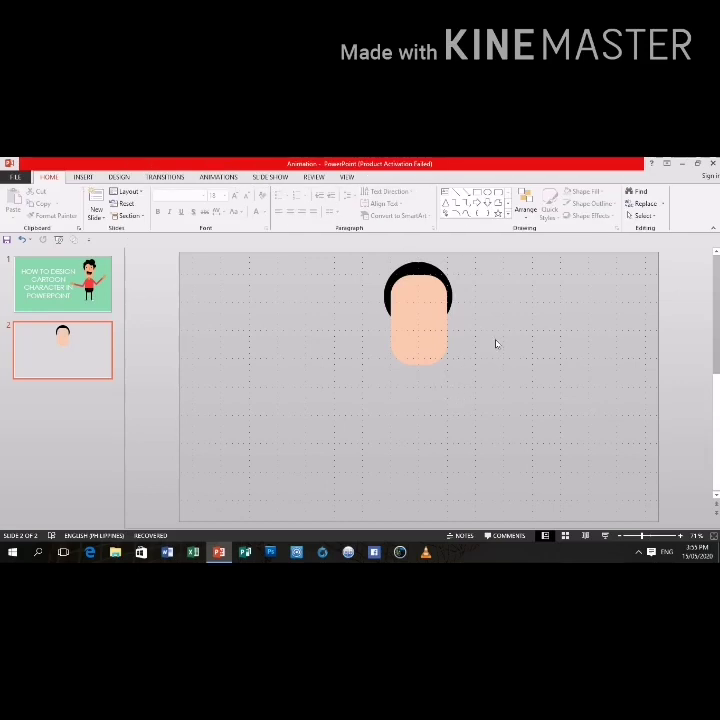
click(447, 291)
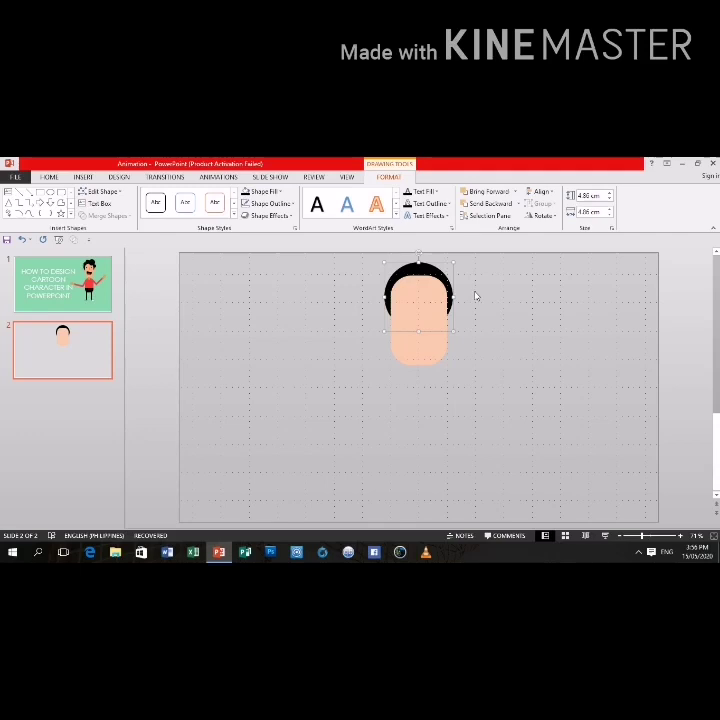
click(480, 335)
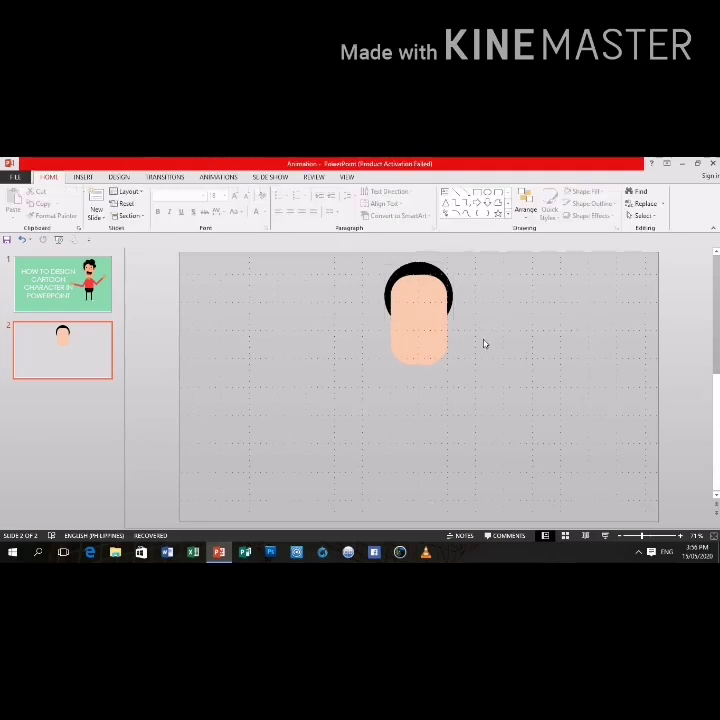
Draw a small circle beside the face and fill it black
click(487, 192)
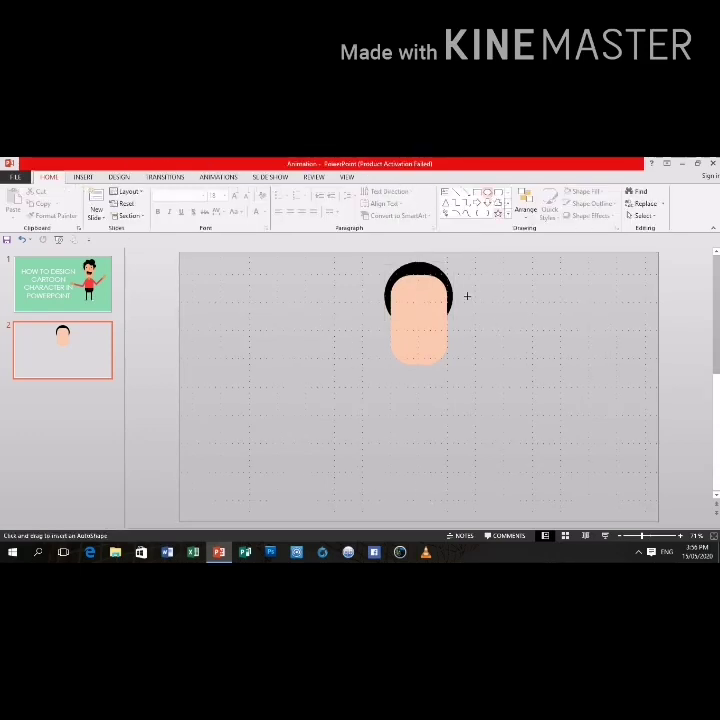
drag(316, 318, 352, 347)
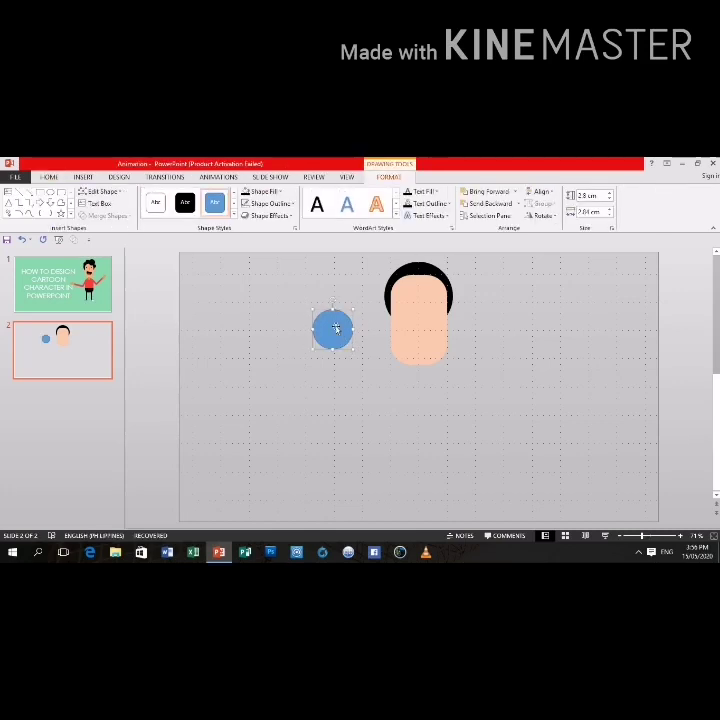
click(185, 203)
click(265, 191)
click(257, 227)
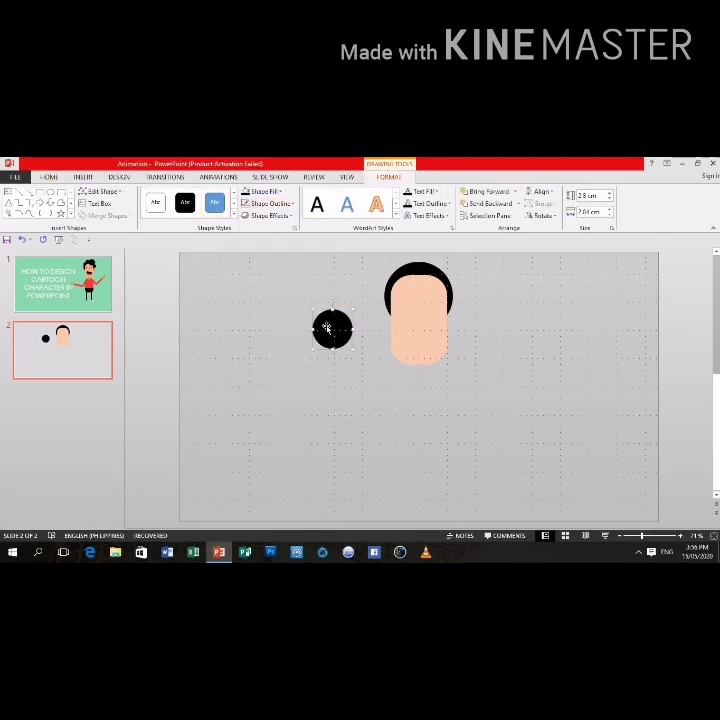
mouse_move(344, 317)
mouse_down()
mouse_move(374, 300)
mouse_move(437, 286)
mouse_up()
Place the small black circle on the hair's upper right and duplicate it beside itself
click(372, 316)
click(388, 310)
click(417, 285)
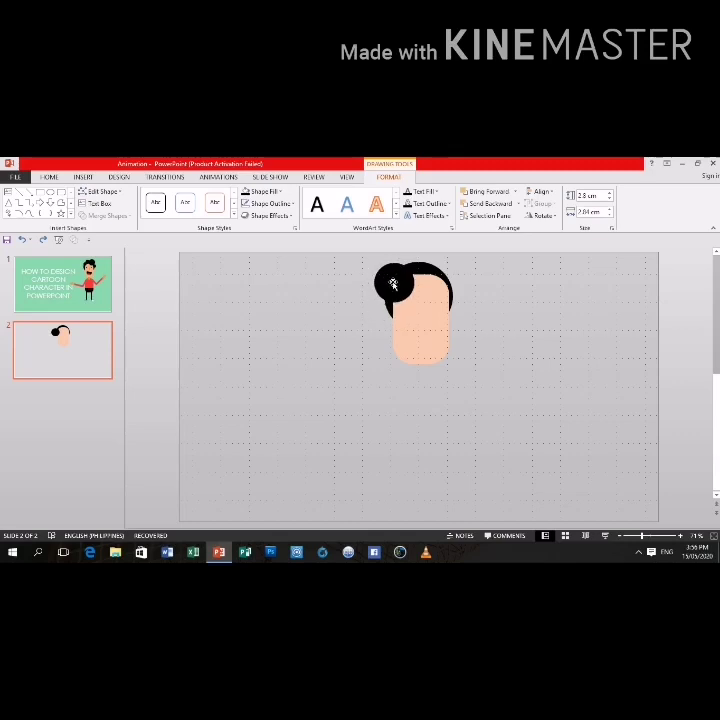
click(422, 340)
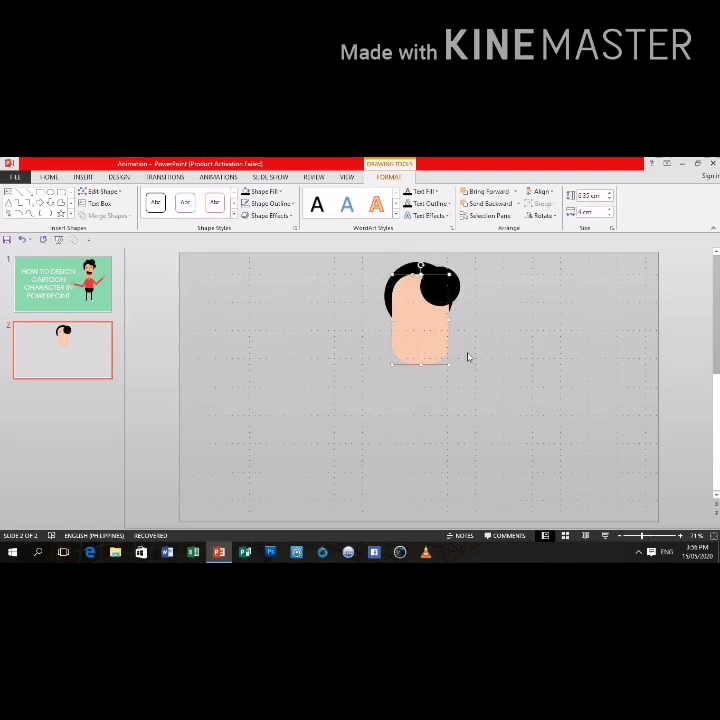
click(457, 288)
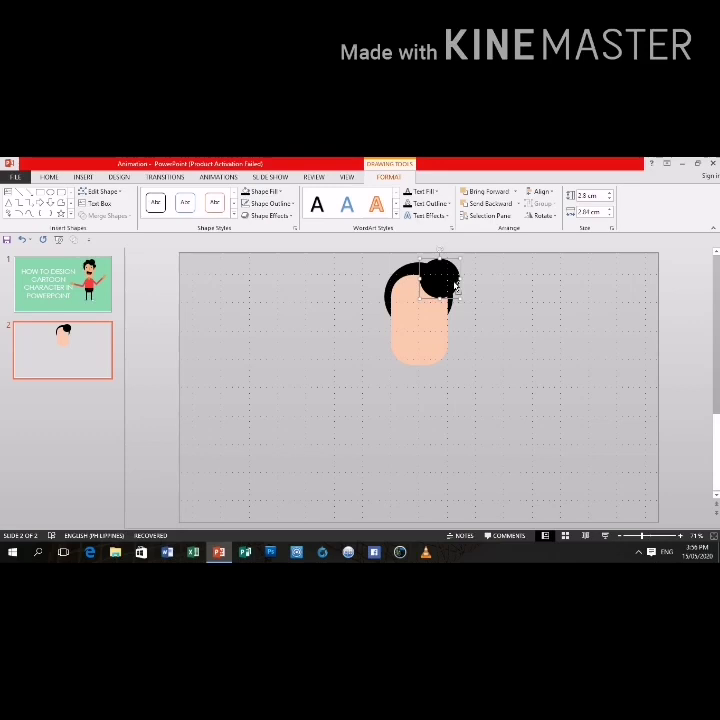
click(469, 291)
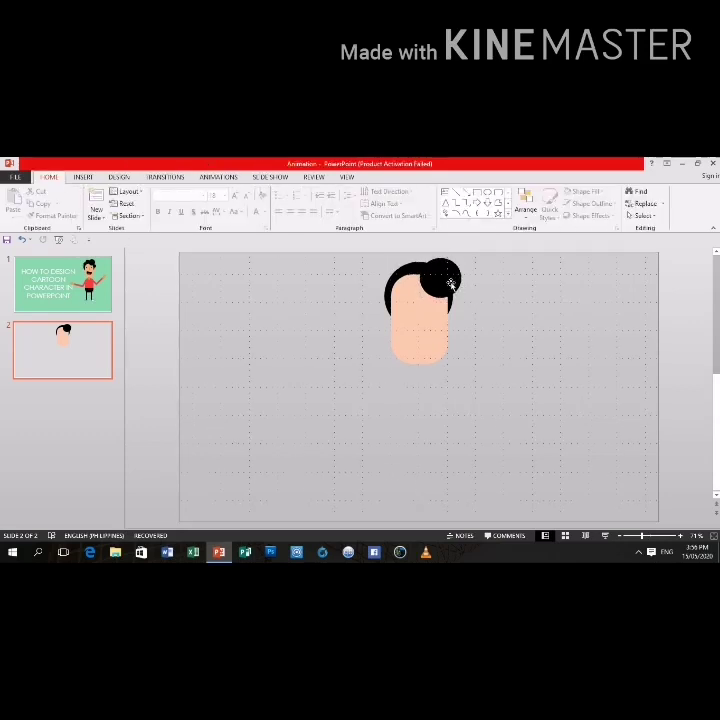
click(452, 285)
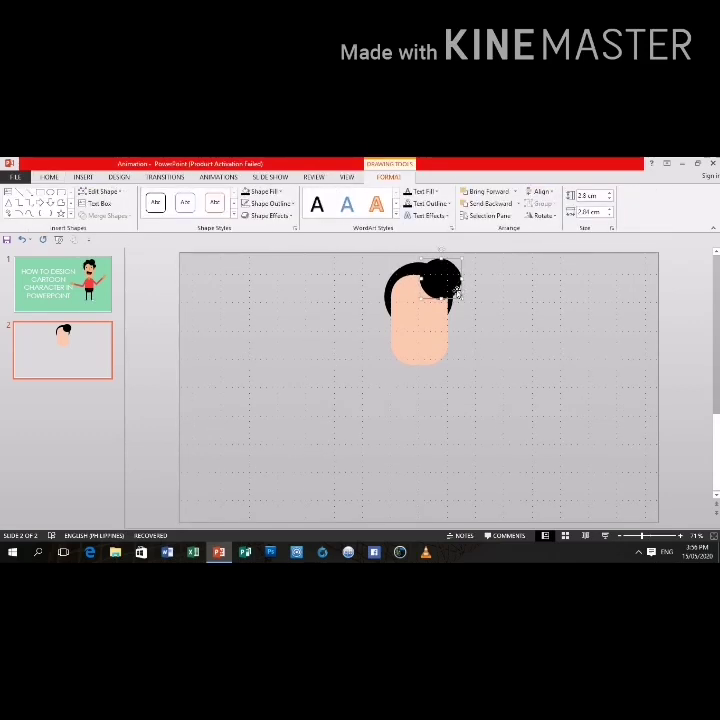
mouse_move(460, 287)
ctrl+mouse_down()
mouse_move(491, 287)
mouse_move(478, 287)
ctrl+mouse_up()
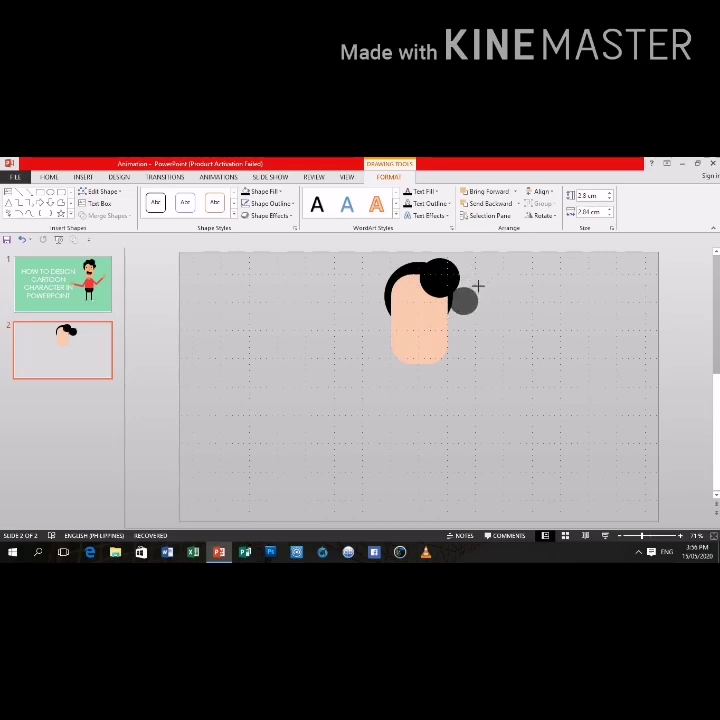
Position the duplicated curl along the right side of the hair
drag(478, 287, 409, 269)
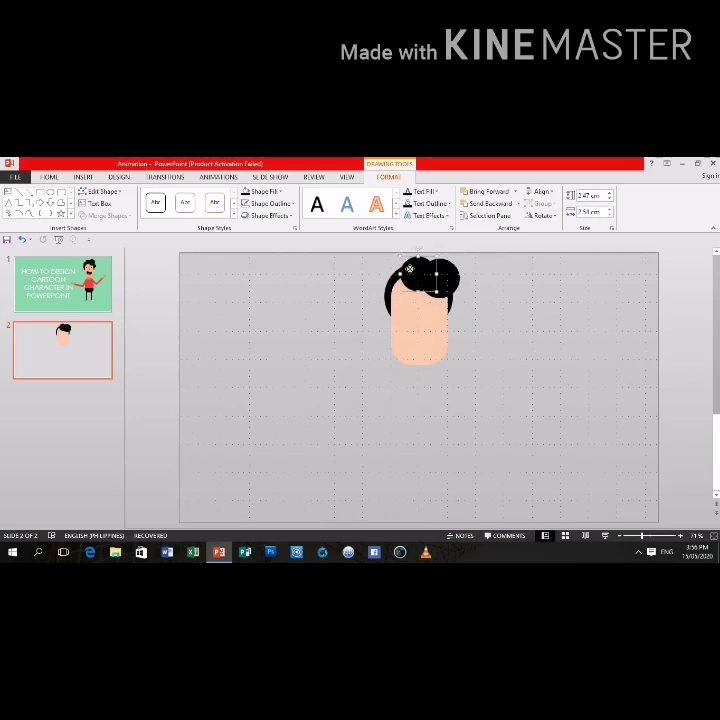
key(Right)
key(Right)
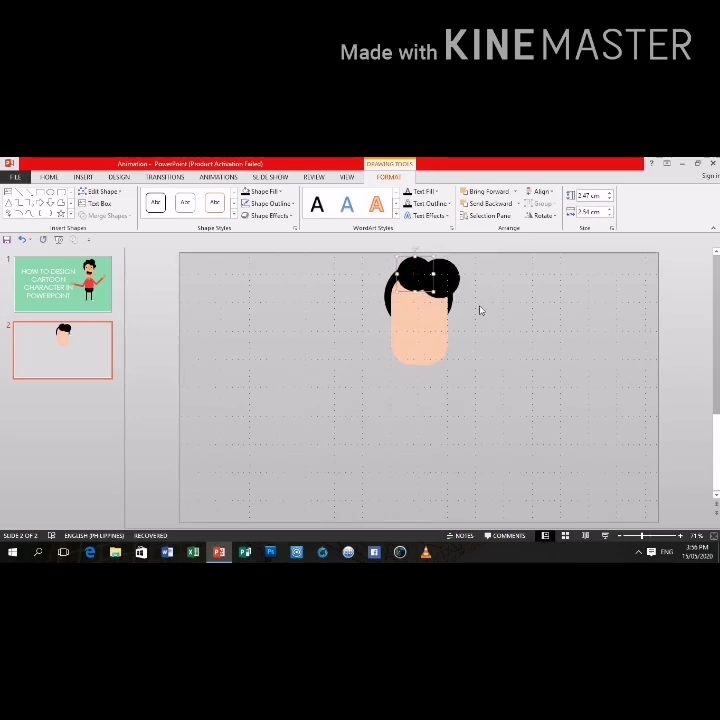
key(Left)
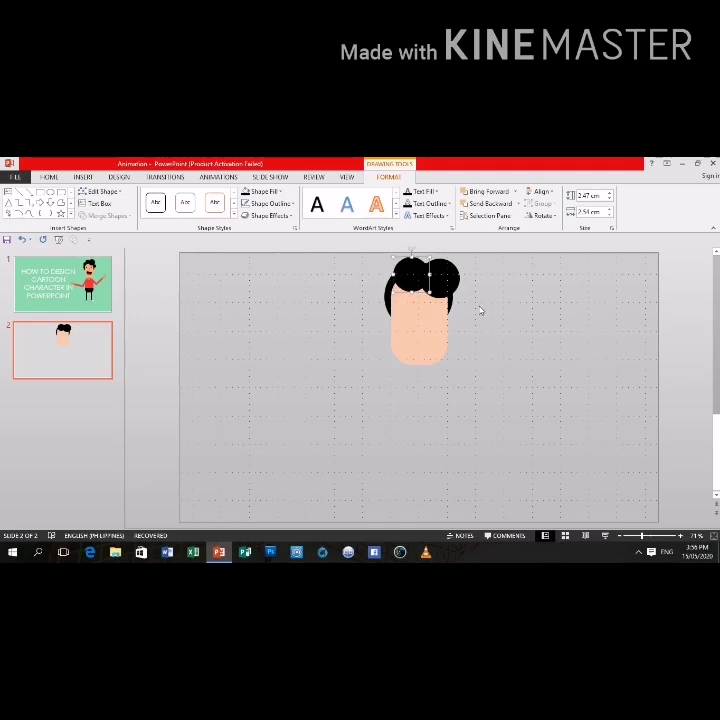
key(Right)
key(Right)
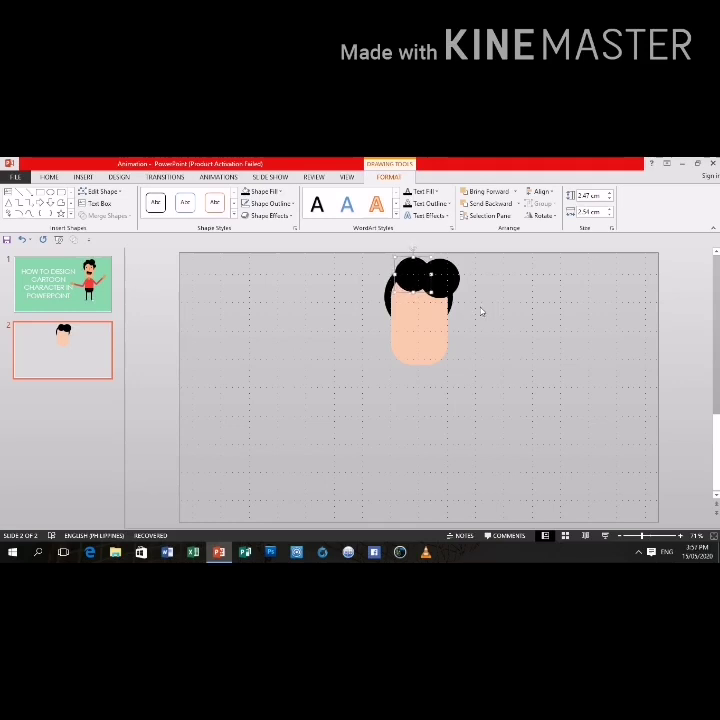
key(Right)
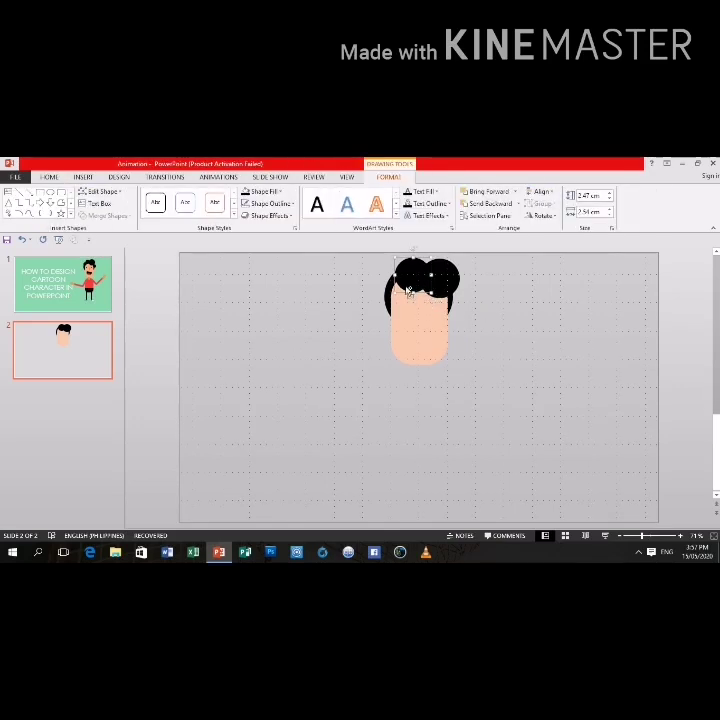
click(350, 341)
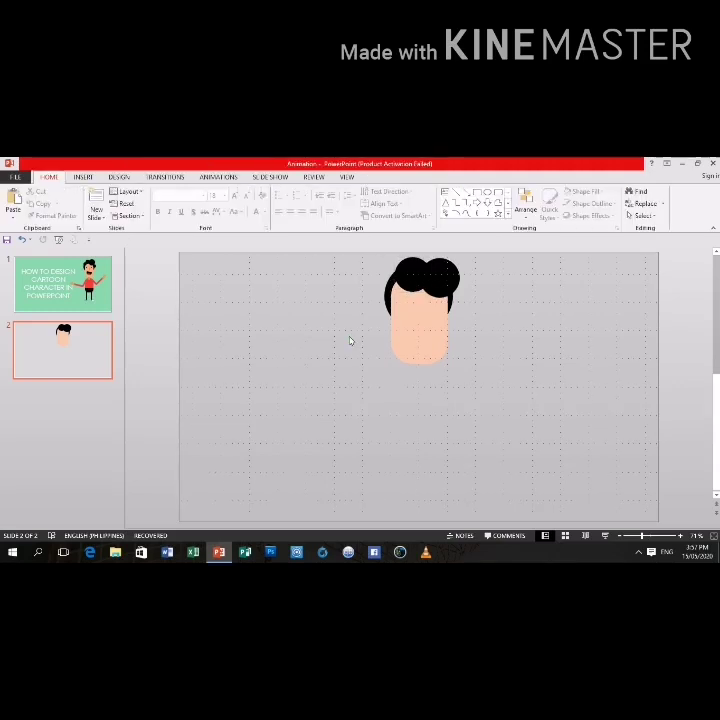
Paste another black curl and place it on the left side of the hair
key(ctrl+v)
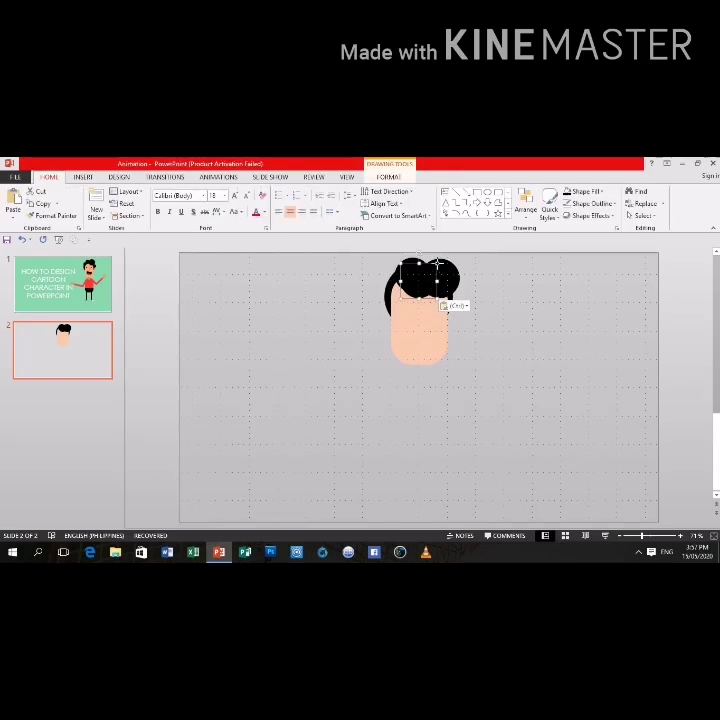
mouse_move(437, 262)
mouse_down()
mouse_move(420, 257)
mouse_move(424, 272)
mouse_move(413, 282)
mouse_move(389, 283)
mouse_move(396, 281)
mouse_up()
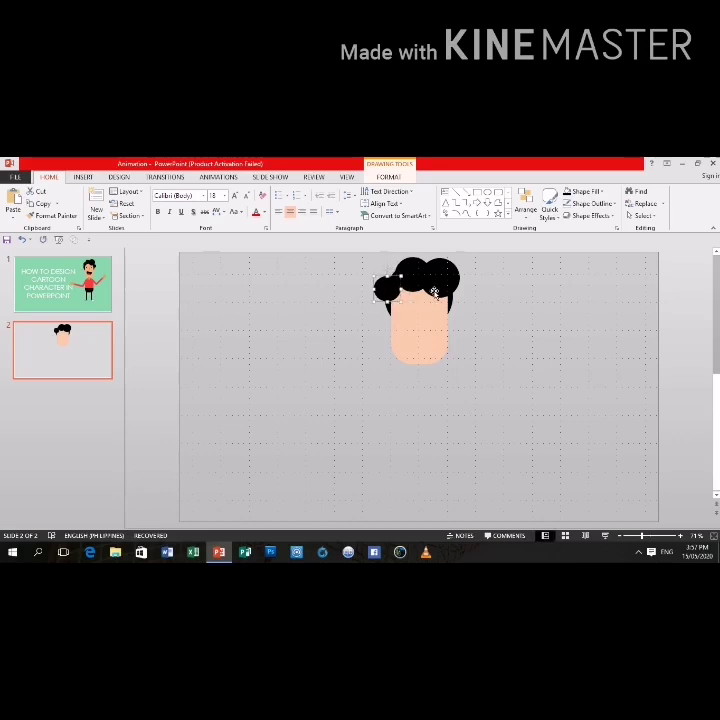
key(Right)
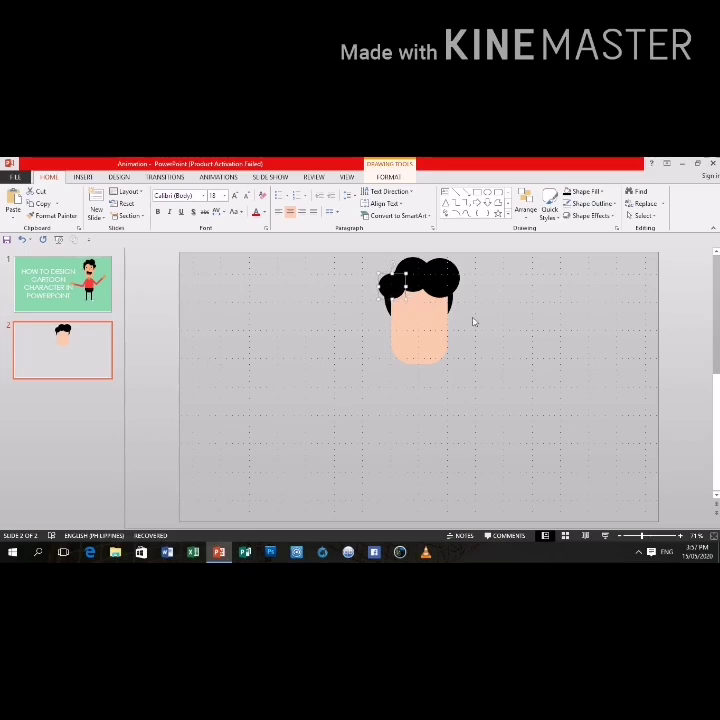
key(Tab)
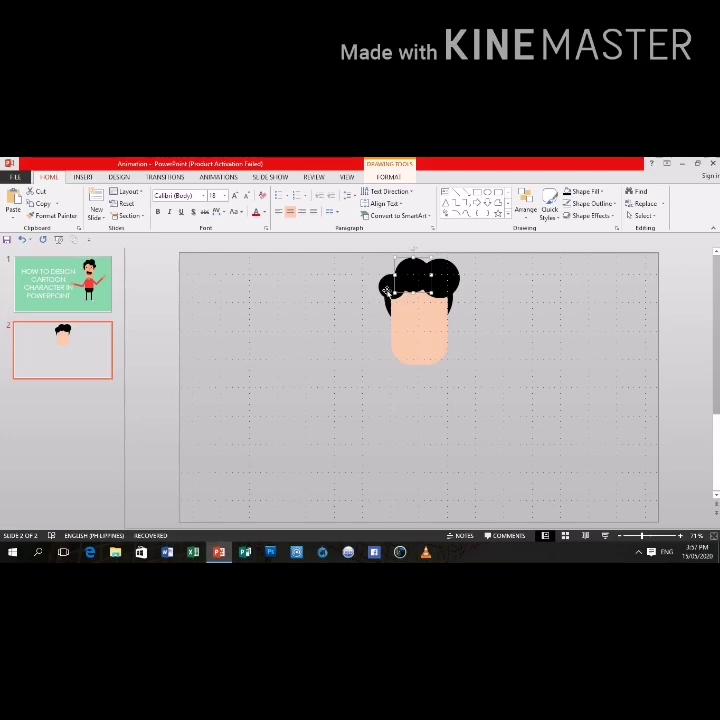
key(Tab)
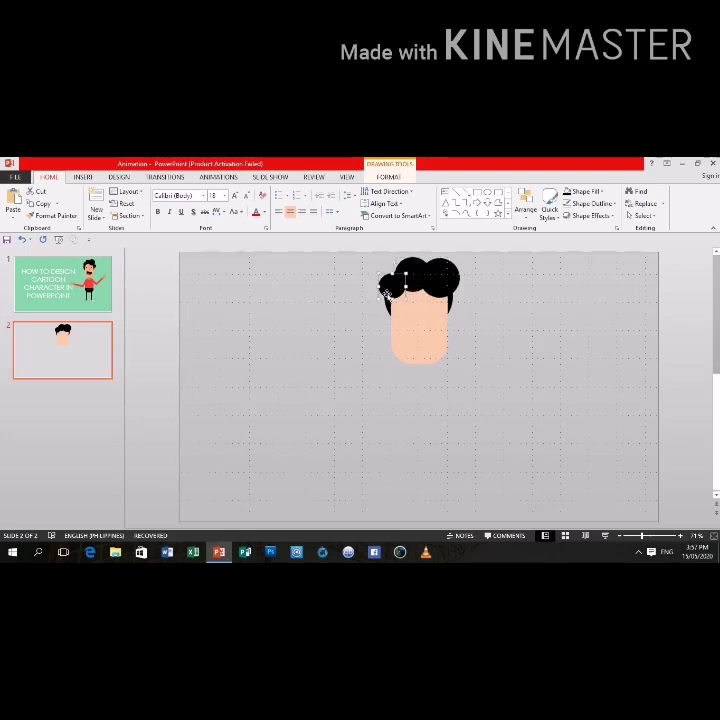
click(502, 335)
click(396, 287)
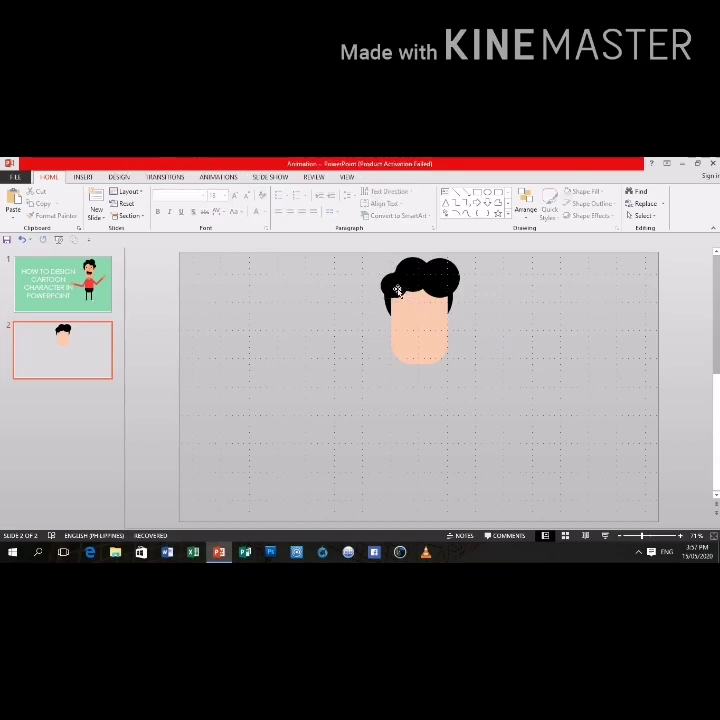
Paste one more curl onto the head's upper right, then zoom in
key(ctrl+v)
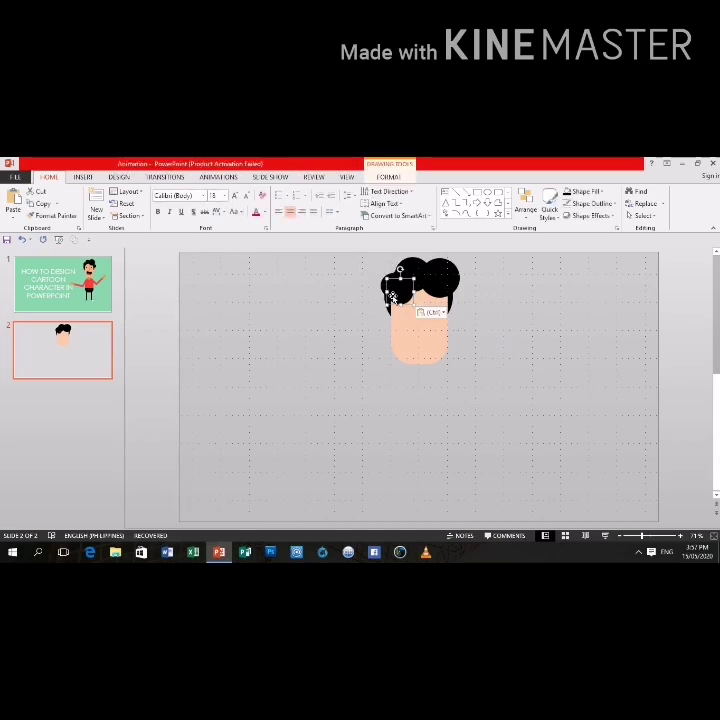
drag(393, 297, 448, 302)
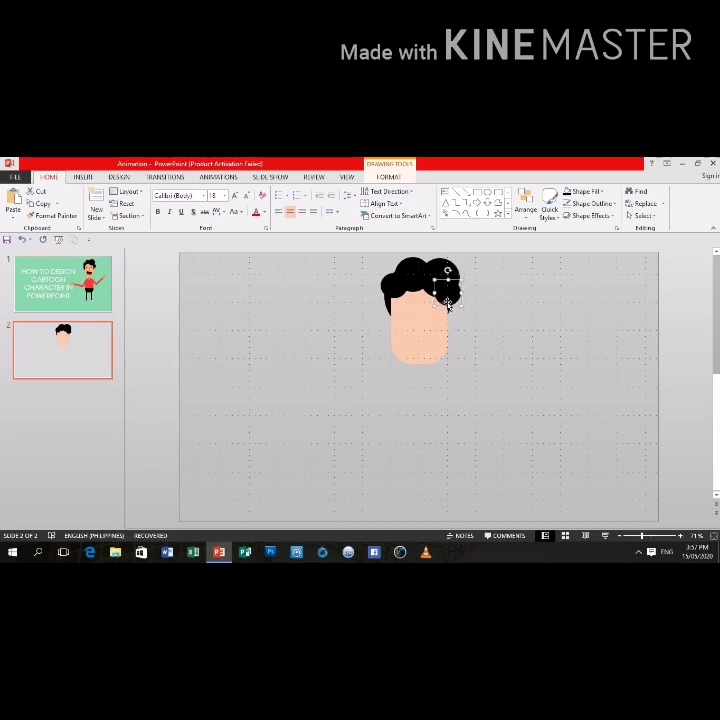
click(484, 346)
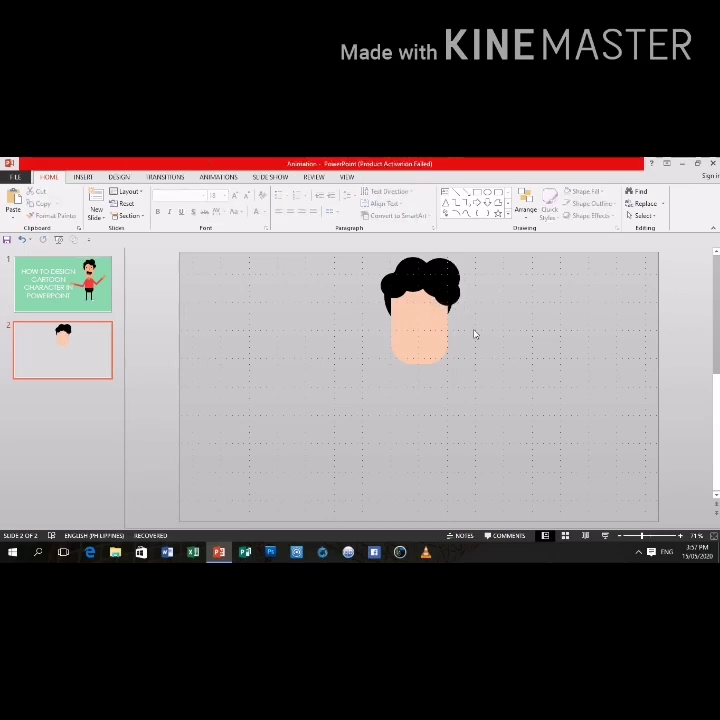
click(682, 537)
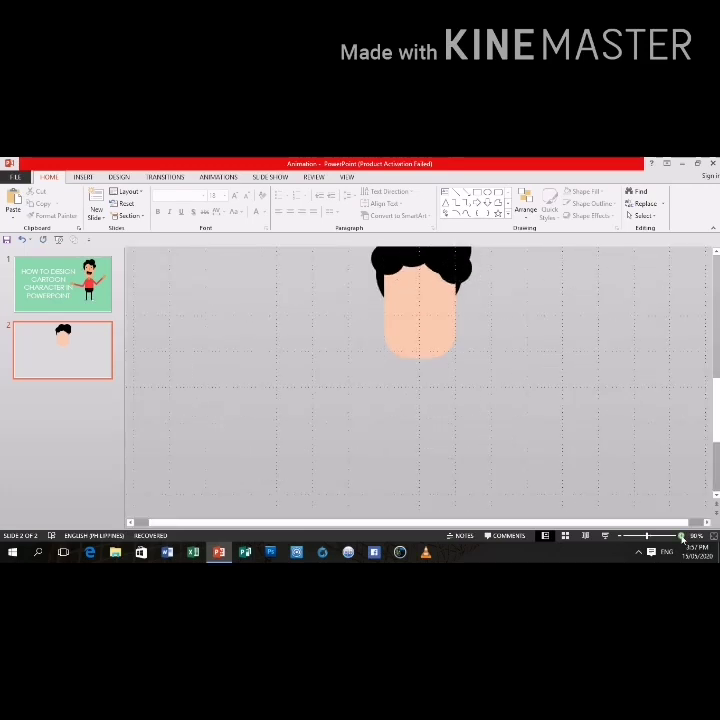
Zoom in further and nudge the face and hair together down and back up
click(682, 537)
click(682, 537)
click(682, 537)
scroll(420, 385, up, 1)
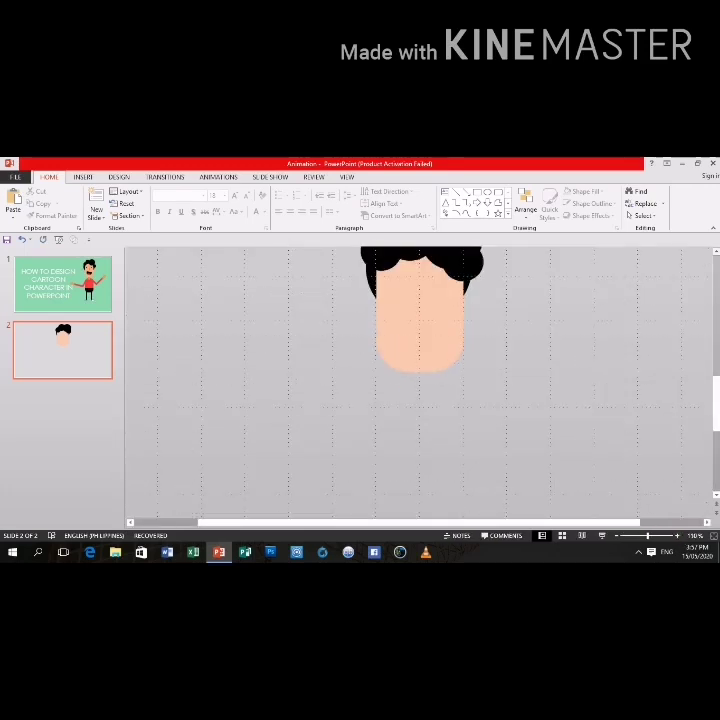
scroll(420, 385, up, 2)
scroll(420, 385, up, 1)
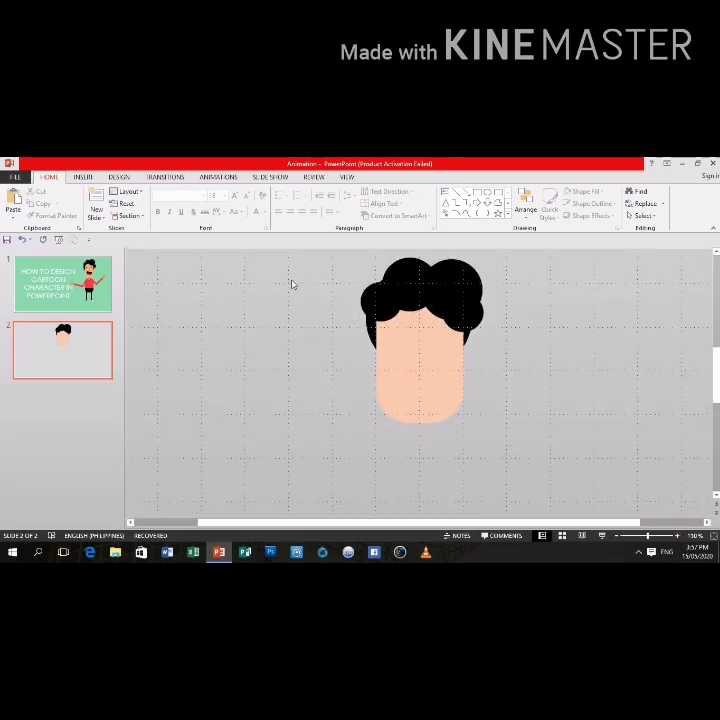
mouse_move(321, 253)
mouse_down()
mouse_move(497, 466)
mouse_move(571, 477)
mouse_up()
key(Down)
key(Down)
key(Down)
key(Down)
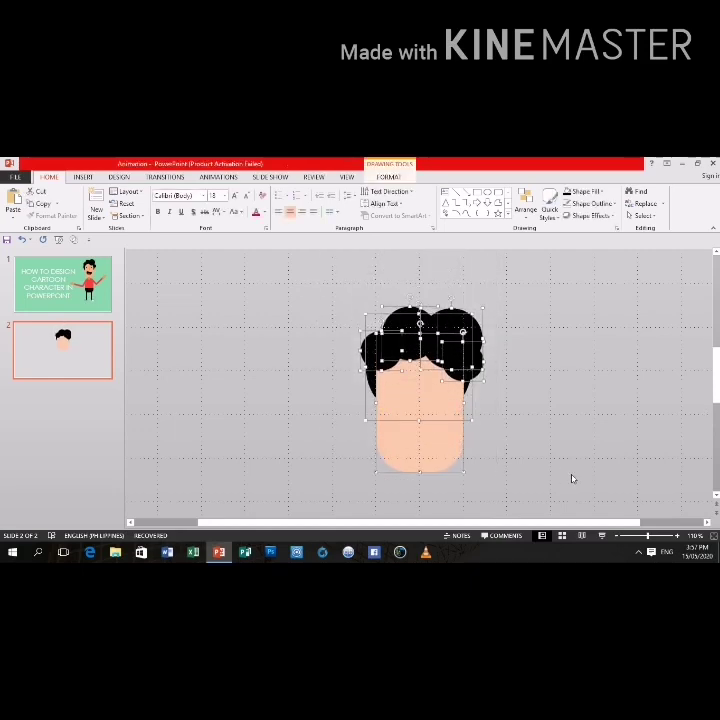
key(Up)
key(Up)
key(Up)
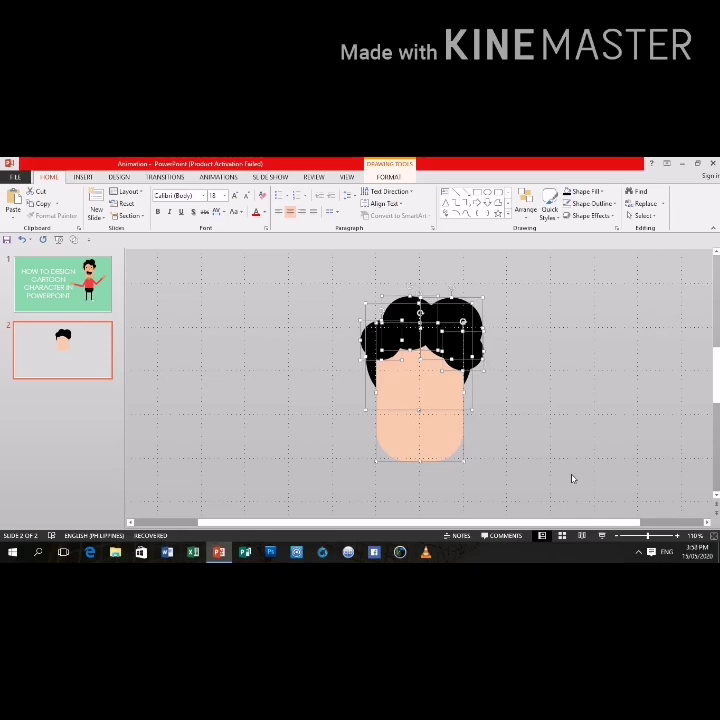
click(548, 430)
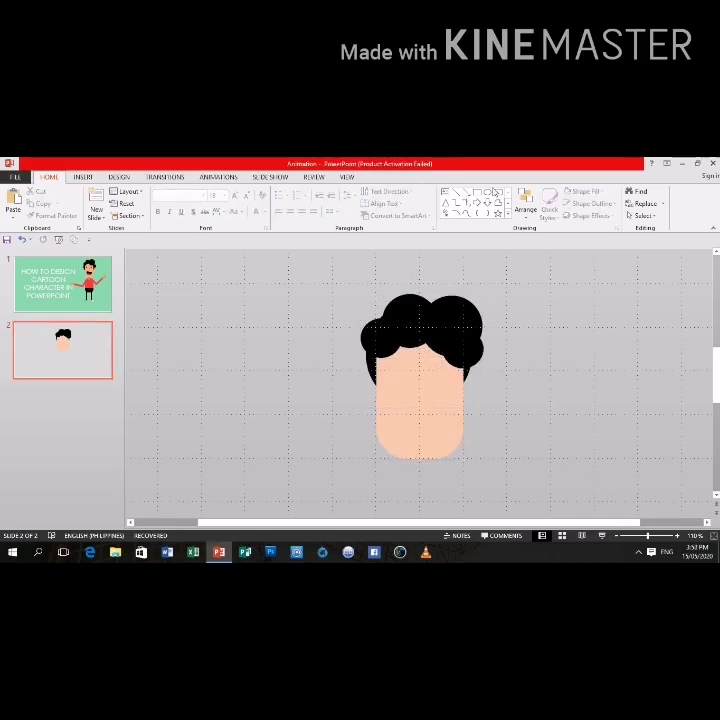
Draw a small black oval eye on the face and duplicate it to the right
click(487, 192)
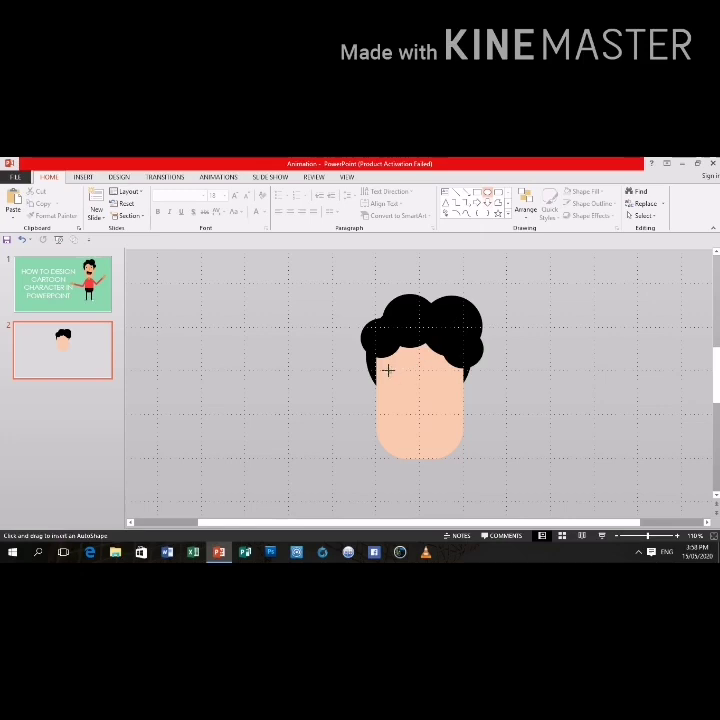
drag(388, 370, 398, 383)
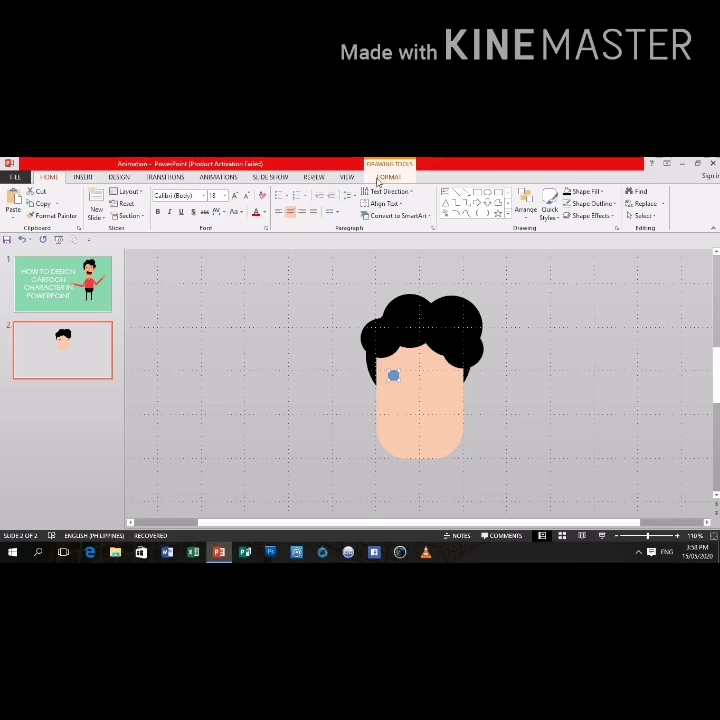
click(388, 176)
click(185, 203)
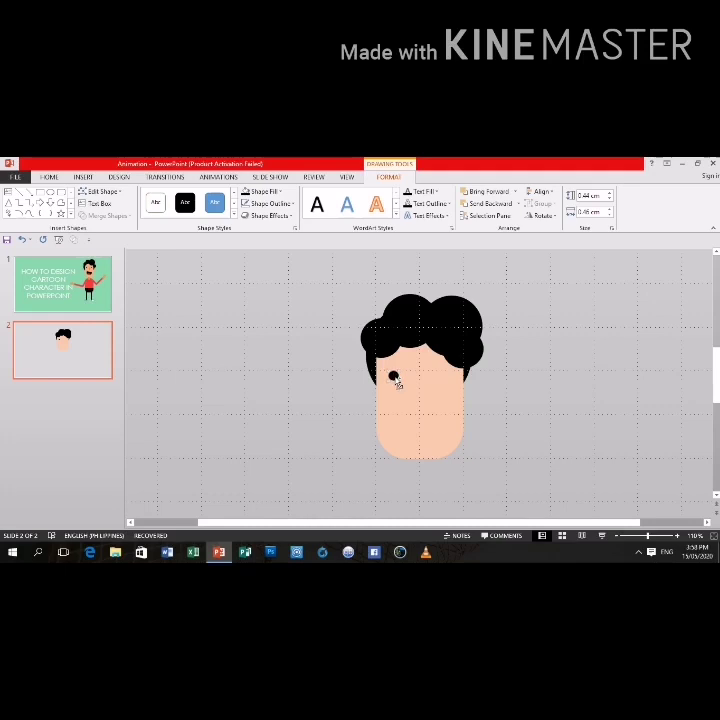
drag(393, 375, 443, 381)
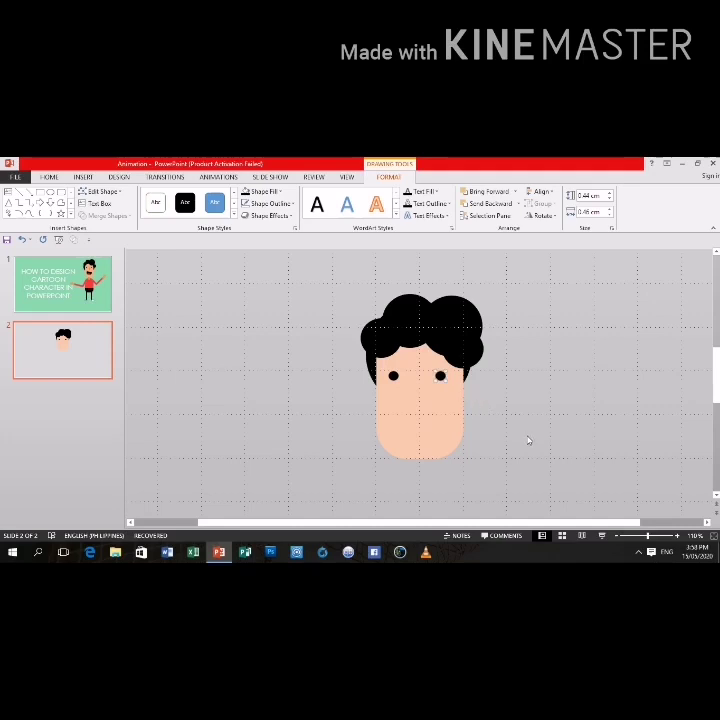
Check the eyes' placement by selecting the eyes and the face in turn
click(394, 377)
click(485, 416)
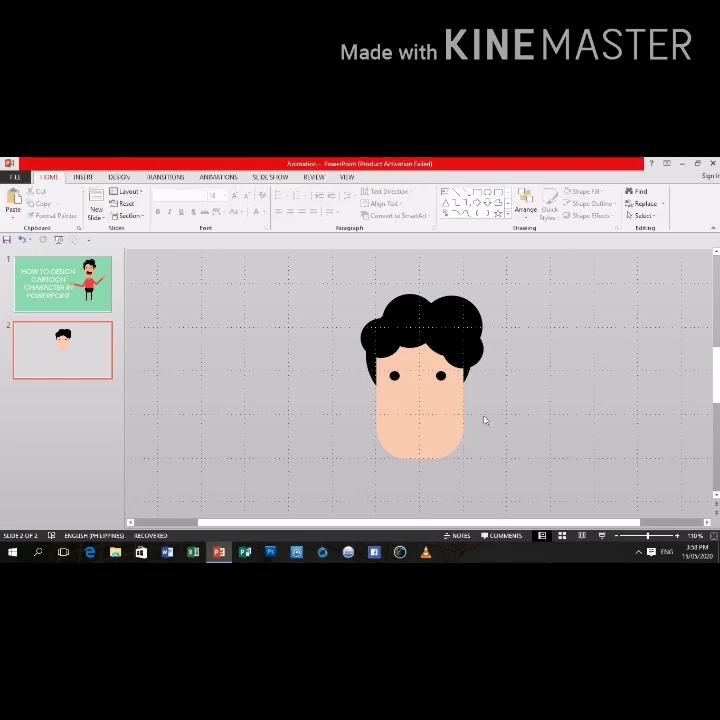
click(394, 376)
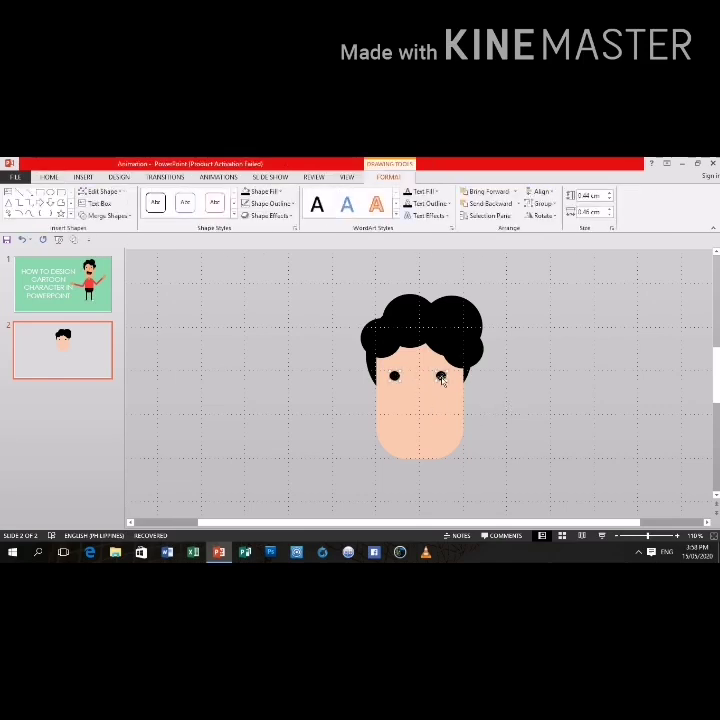
click(487, 414)
click(444, 385)
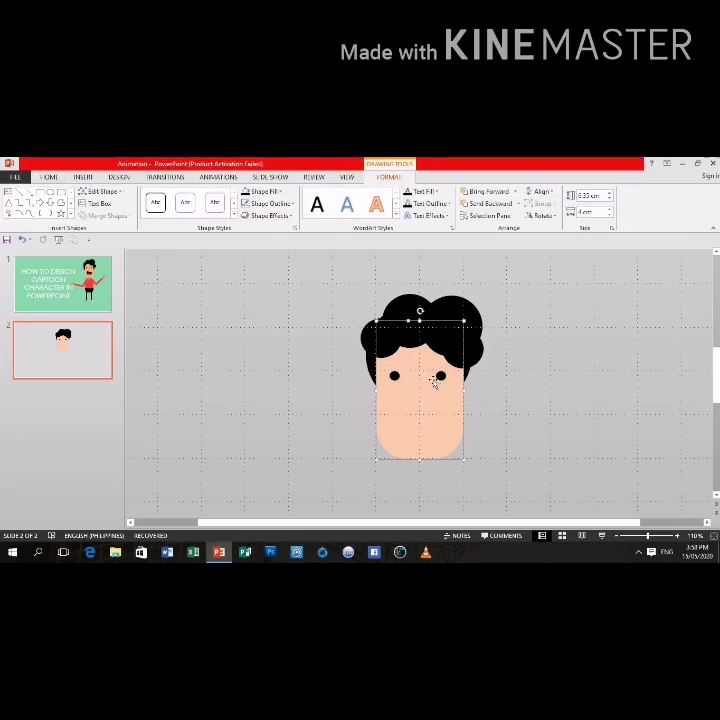
click(449, 378)
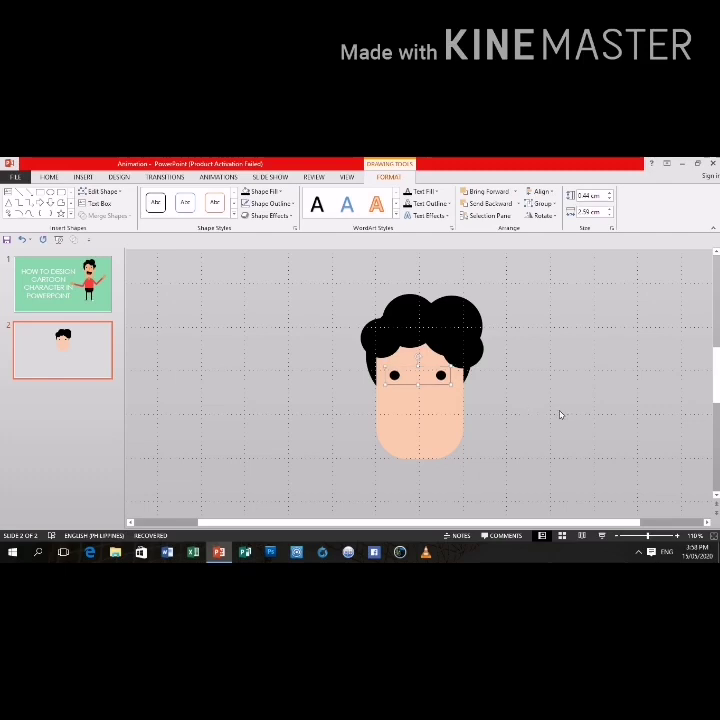
click(495, 421)
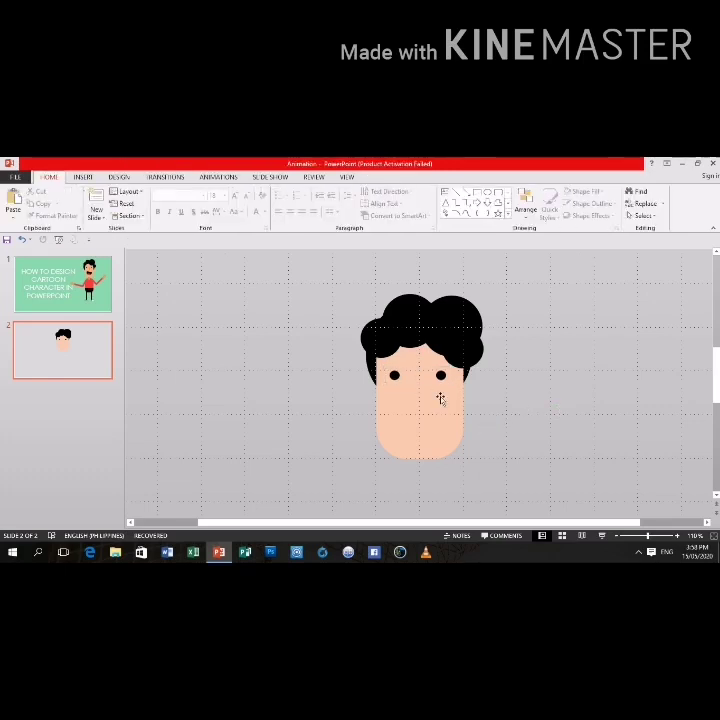
click(395, 376)
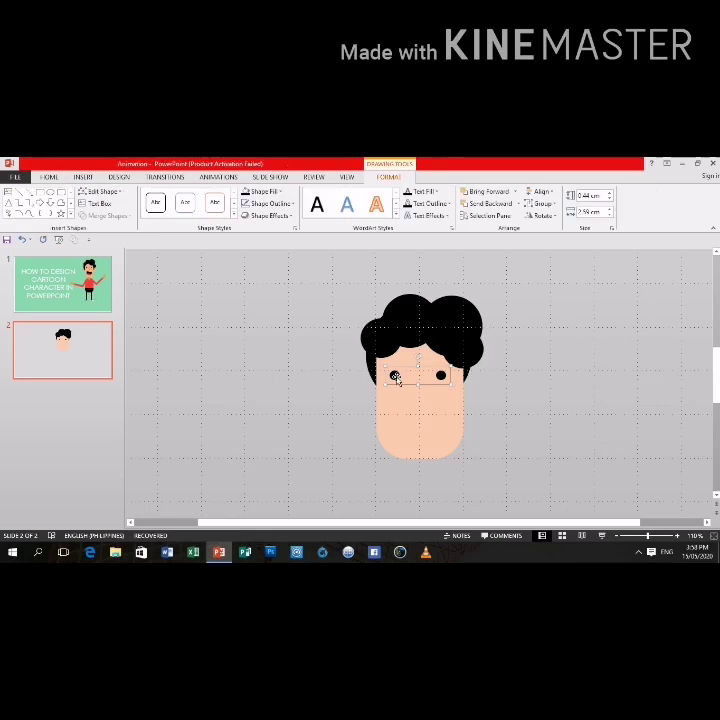
click(513, 406)
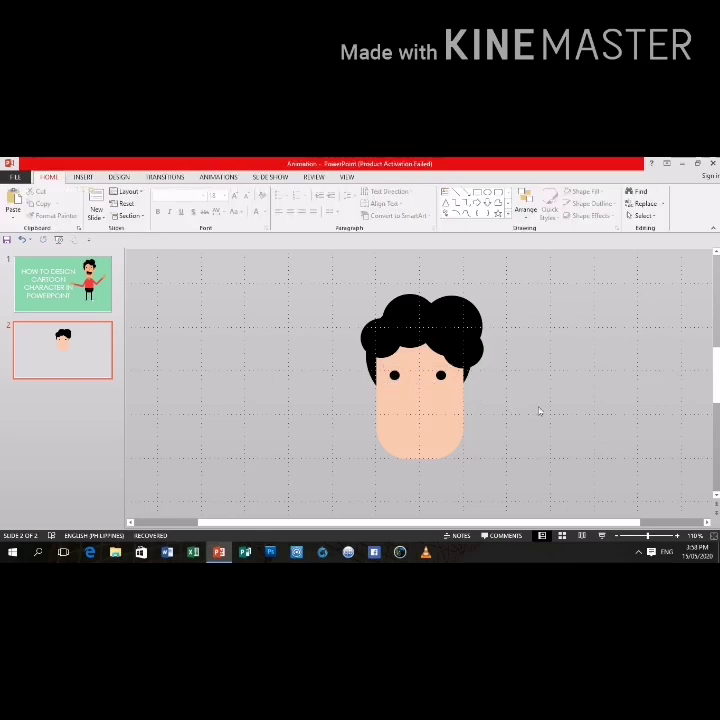
Draw a rectangle on the face and narrow it into a thin vertical nose bar
click(501, 198)
drag(416, 373, 471, 428)
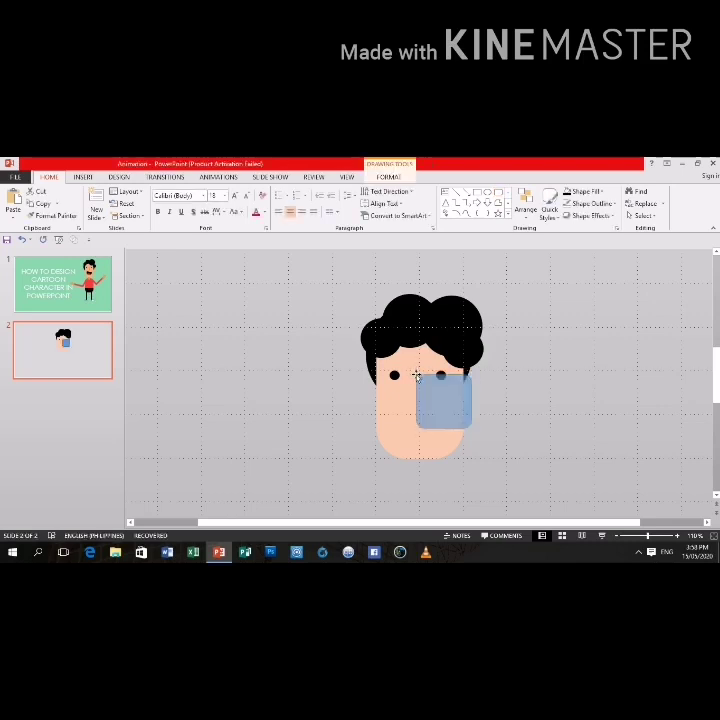
drag(416, 375, 416, 374)
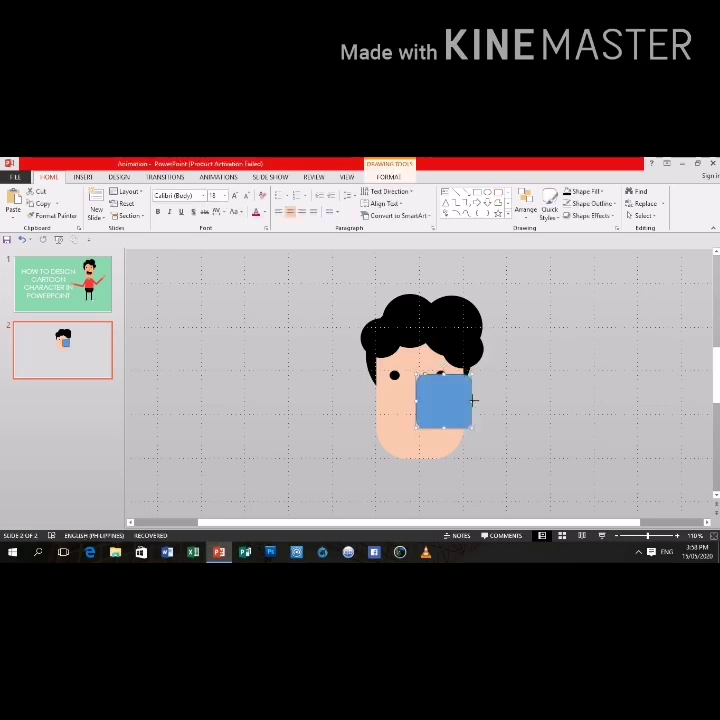
mouse_move(473, 400)
mouse_down()
mouse_move(427, 399)
mouse_move(446, 399)
mouse_move(425, 379)
mouse_move(434, 391)
mouse_move(423, 412)
mouse_up()
key(Escape)
click(444, 404)
key(Escape)
click(420, 400)
key(Escape)
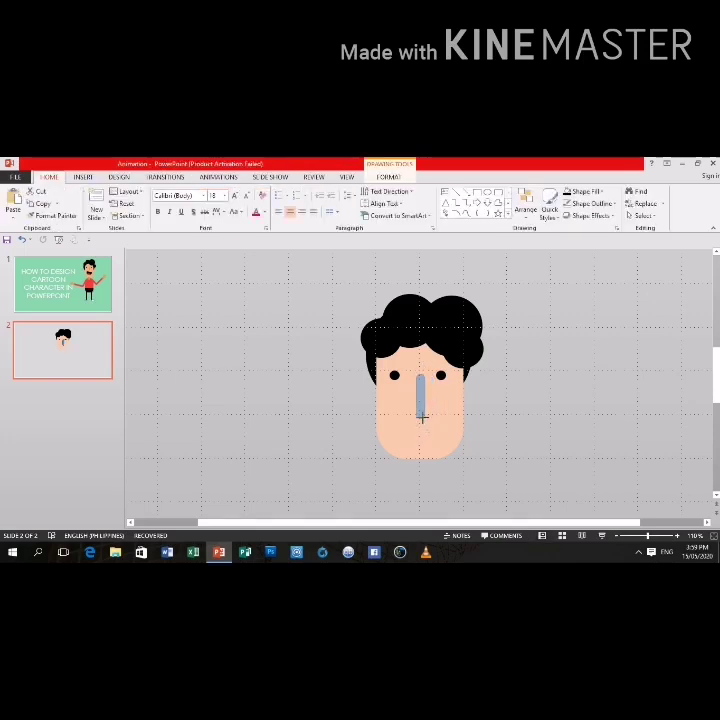
scroll(430, 410, up, 3)
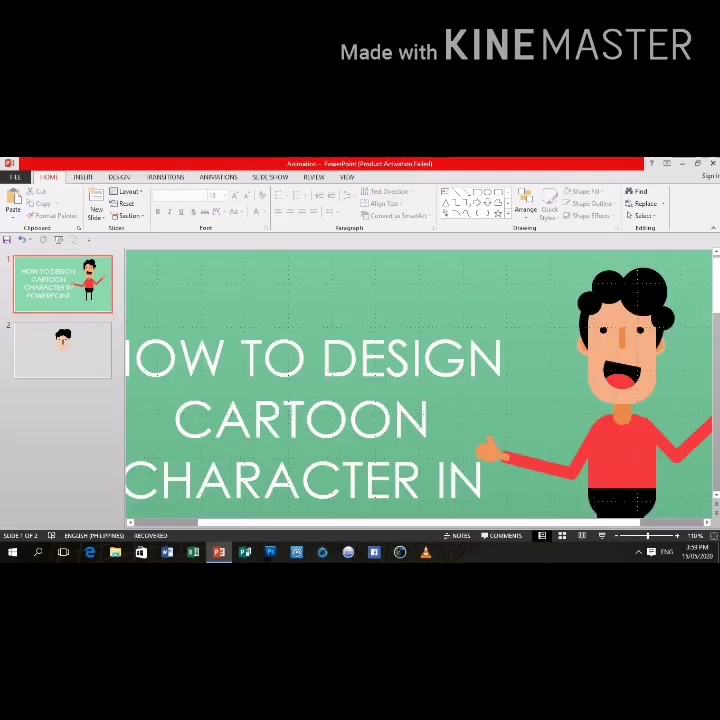
scroll(420, 385, down, 3)
click(422, 392)
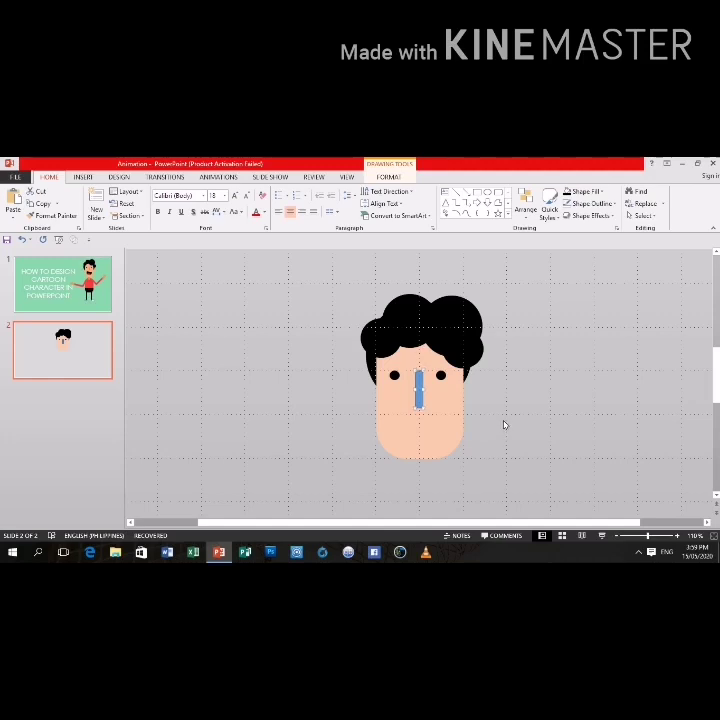
Colour the nose bar orange and remove its outline
click(389, 176)
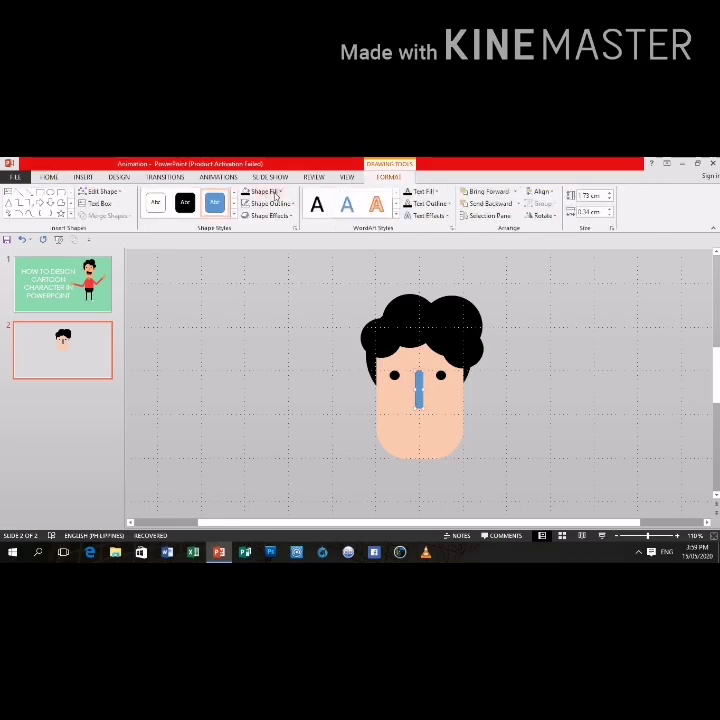
click(277, 192)
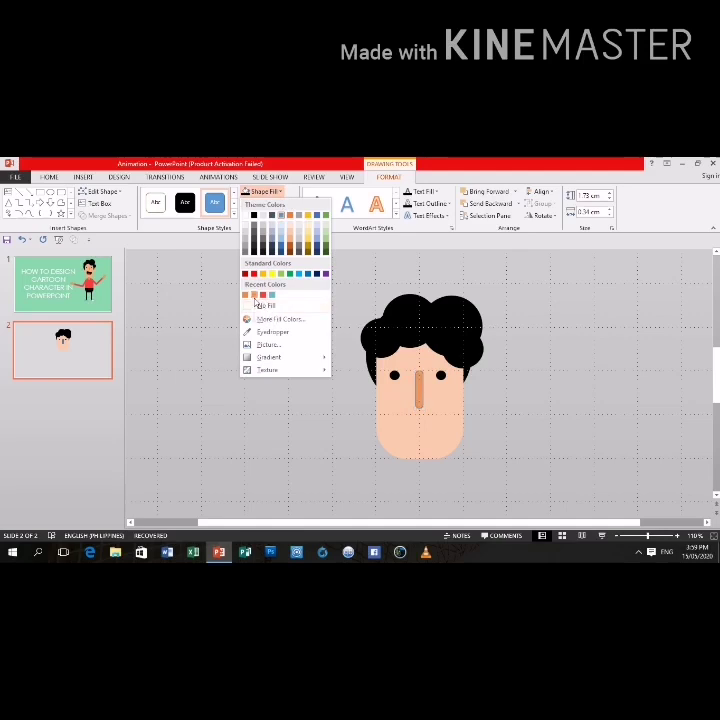
click(253, 296)
click(267, 203)
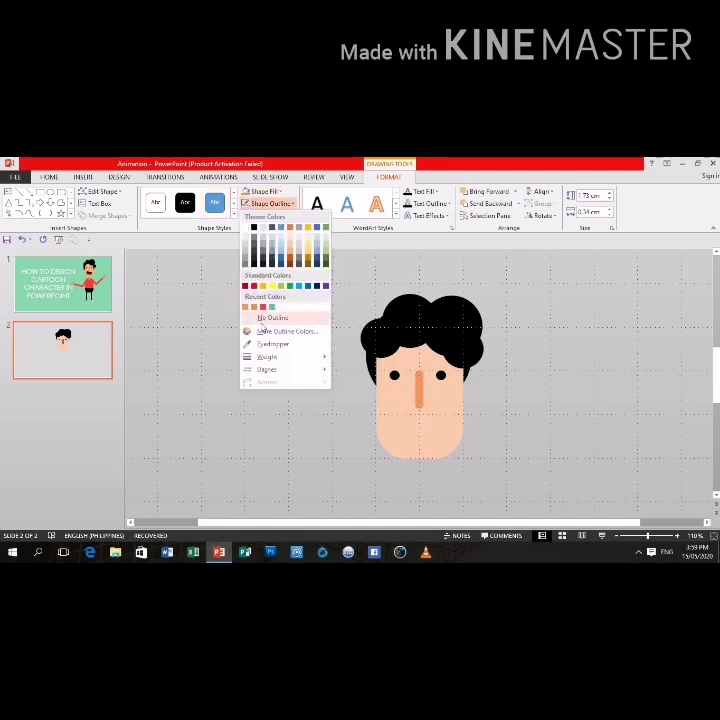
click(272, 317)
click(491, 449)
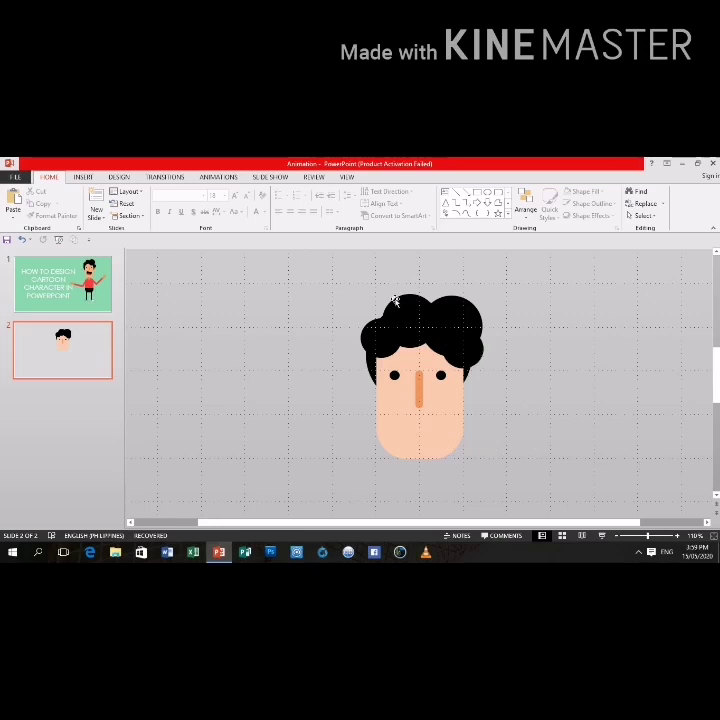
click(490, 193)
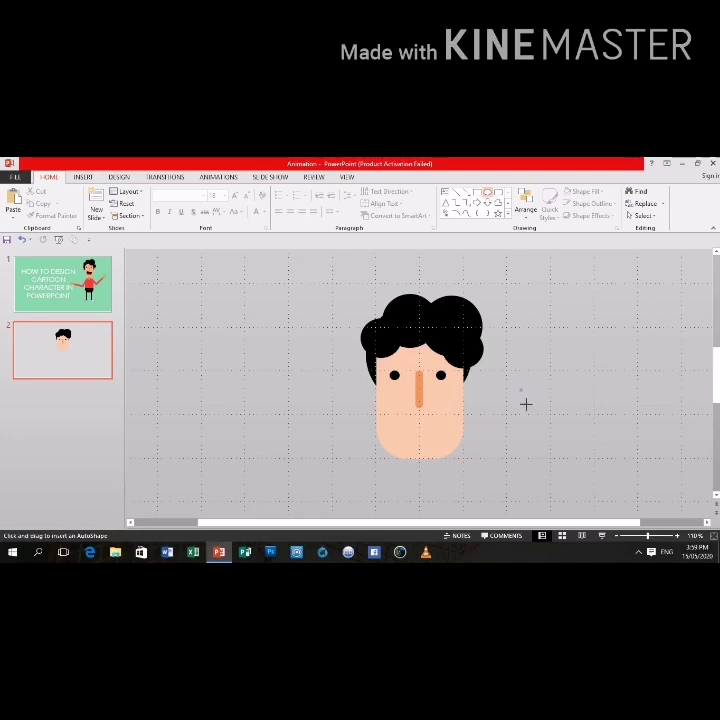
Draw a circle right of the face with a rectangle overlapping its top
mouse_move(519, 388)
mouse_down()
mouse_move(593, 460)
mouse_move(582, 453)
mouse_up()
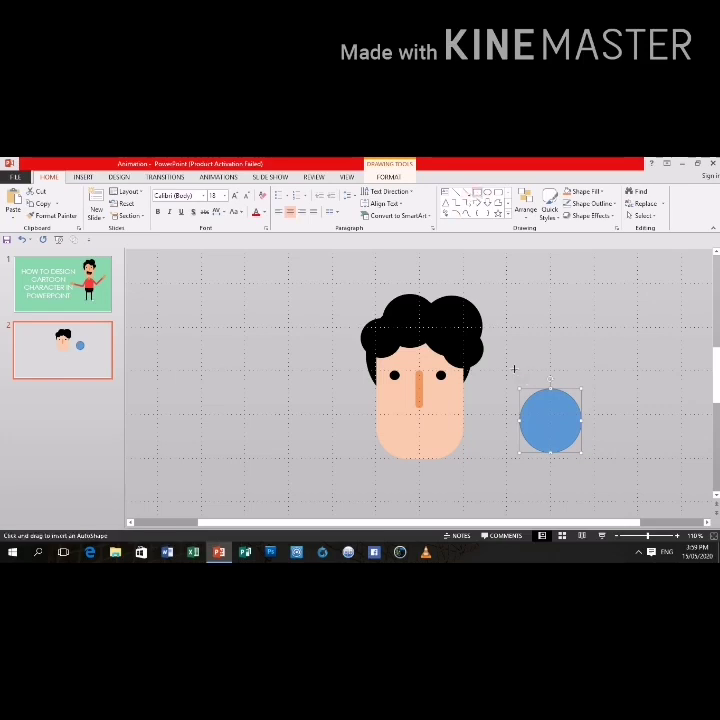
drag(514, 369, 570, 424)
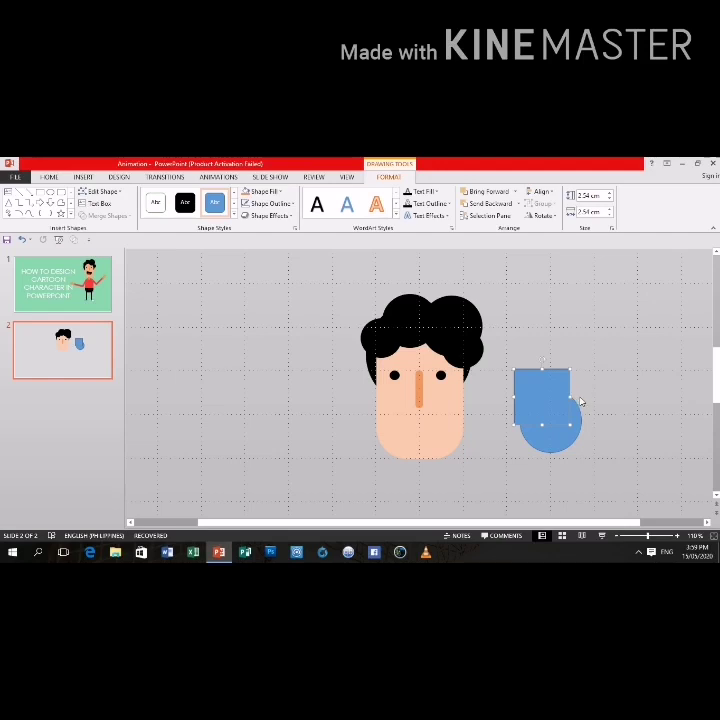
click(578, 401)
click(569, 399)
click(563, 398)
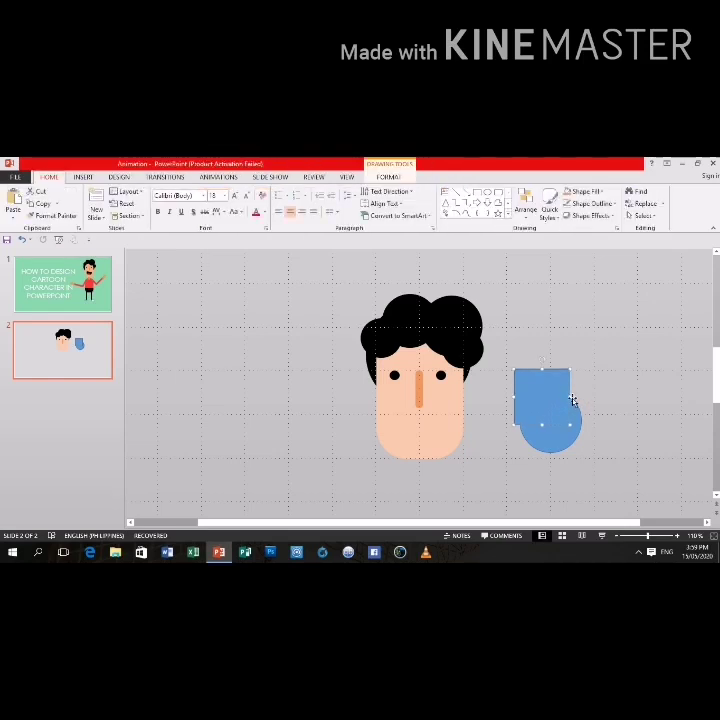
double_click(569, 398)
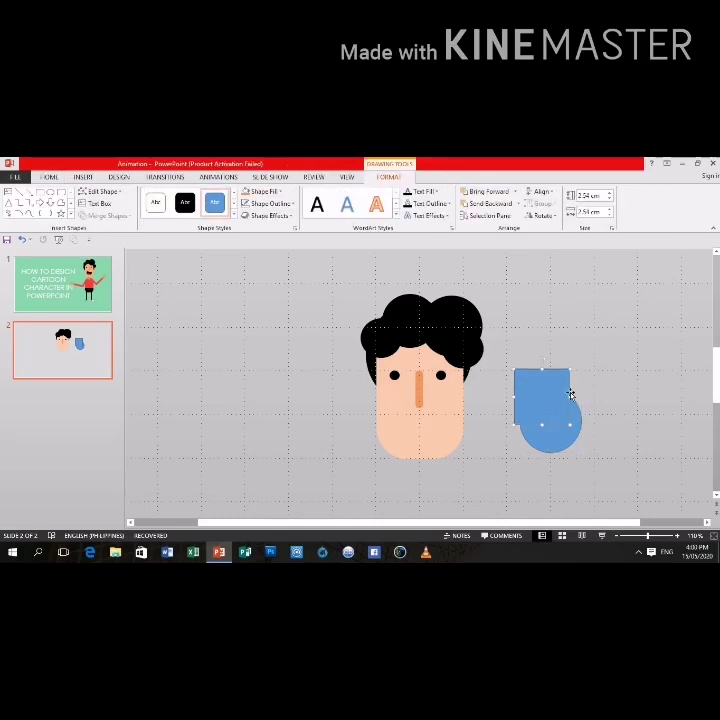
drag(569, 396, 571, 402)
click(572, 397)
click(551, 383)
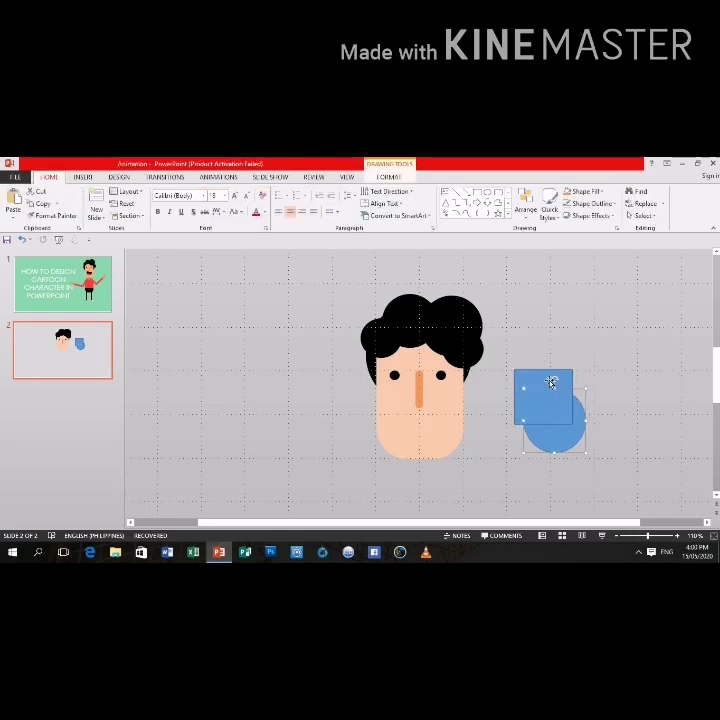
Align and tilt the rectangle over the circle, then subtract it to leave a half-circle
drag(535, 374, 547, 373)
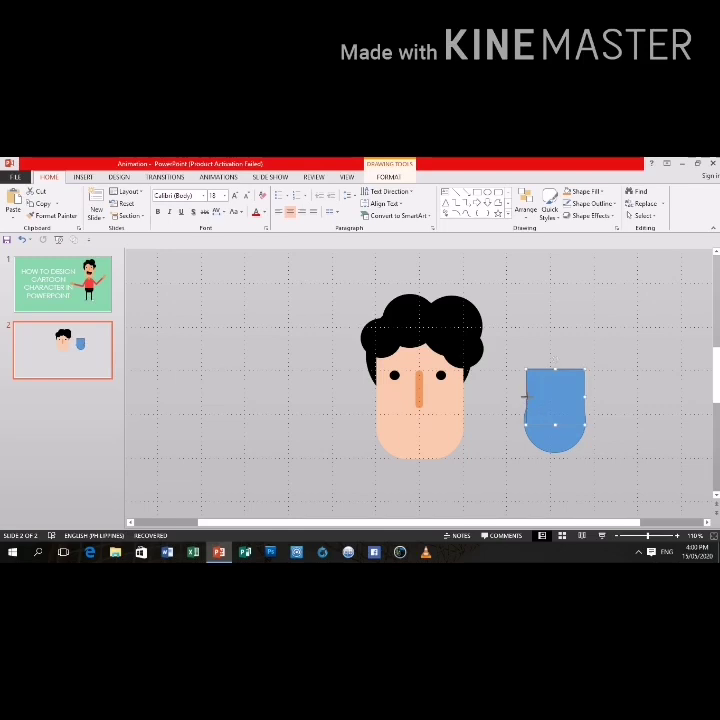
drag(524, 396, 505, 396)
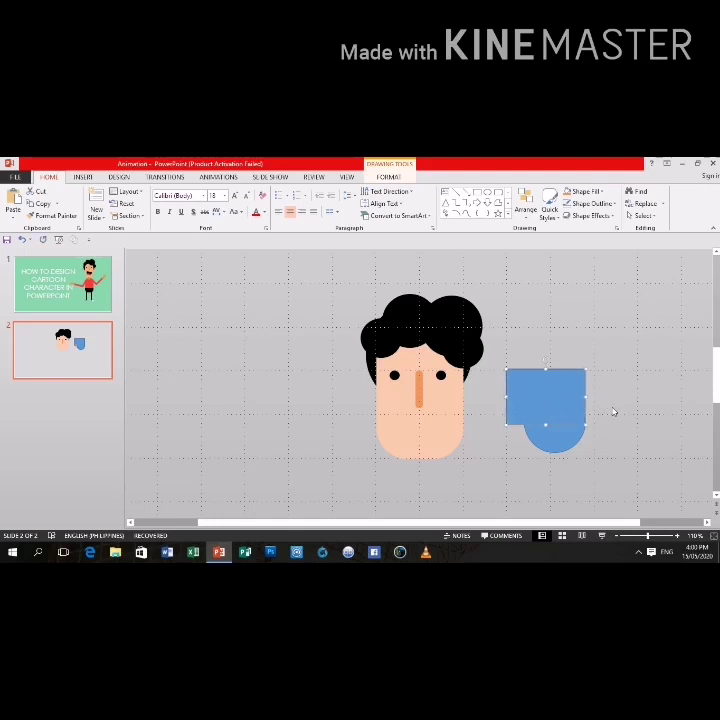
key(Right)
key(Right)
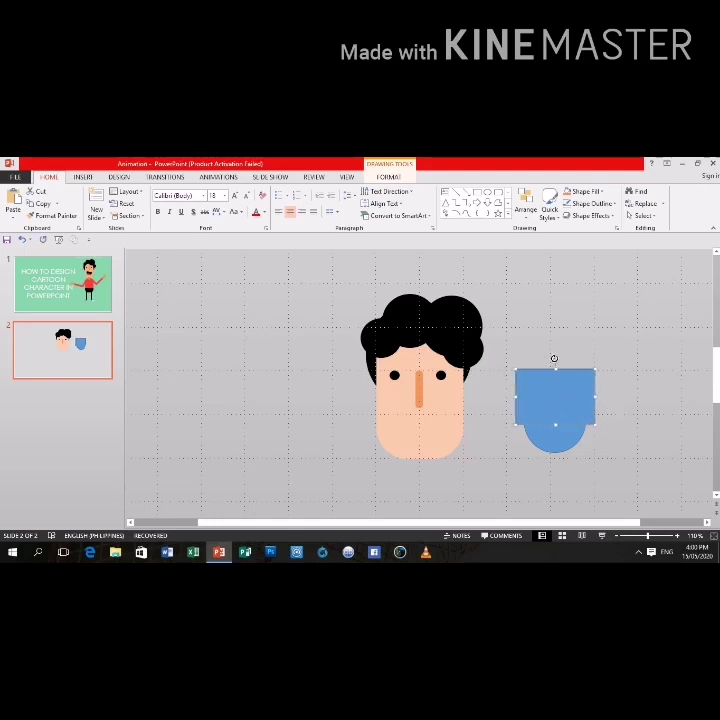
drag(554, 358, 560, 369)
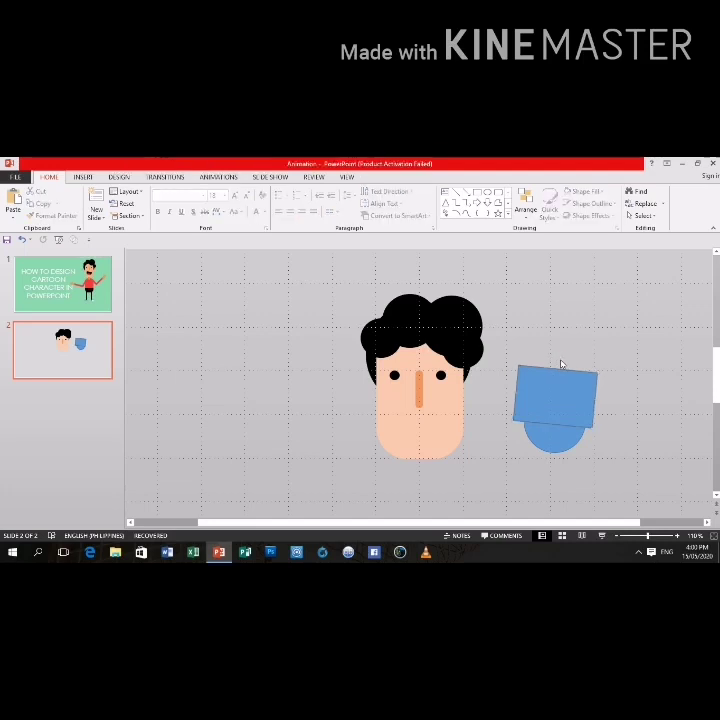
double_click(561, 382)
key(Up)
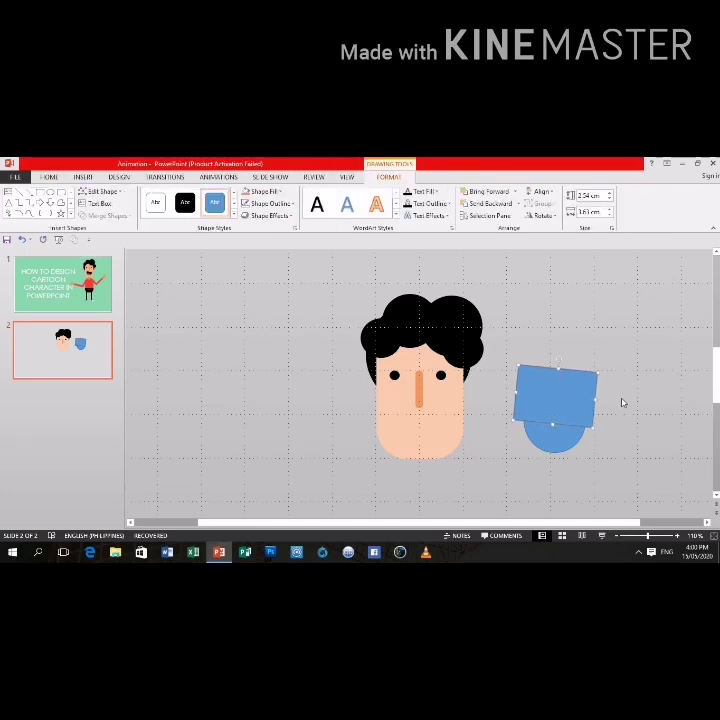
drag(559, 352, 559, 350)
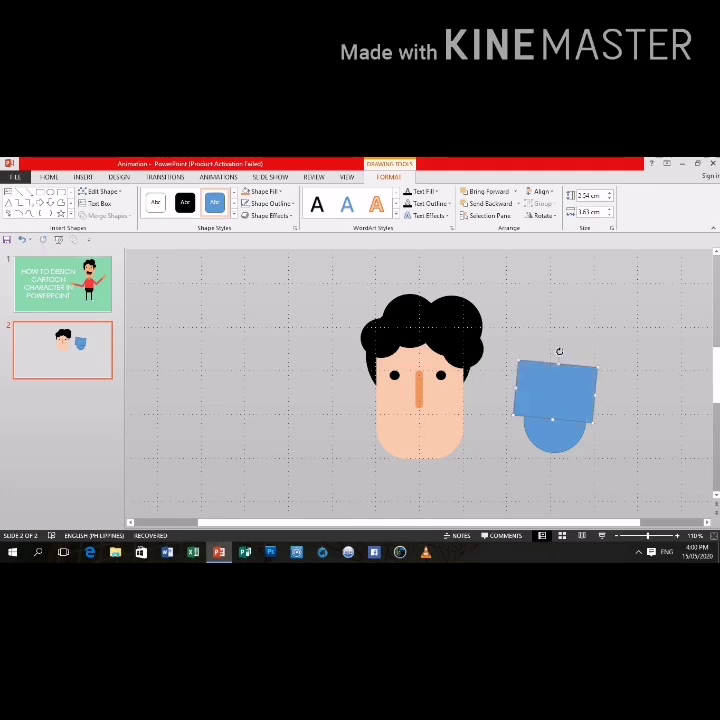
click(567, 421)
shift+click(565, 405)
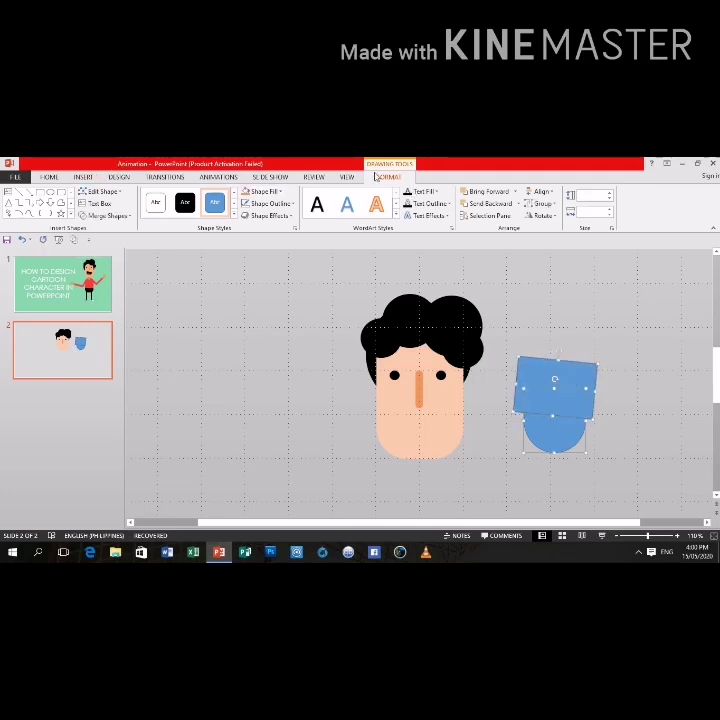
click(104, 215)
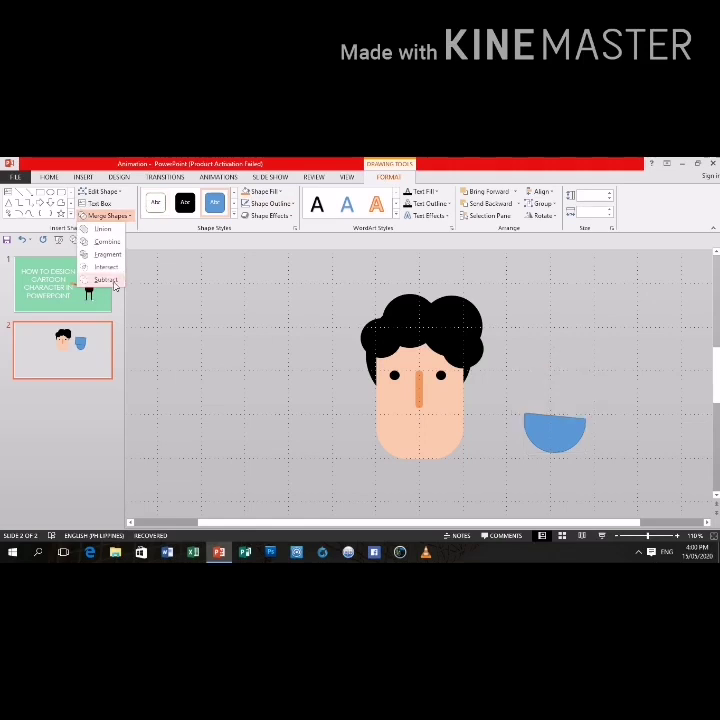
click(102, 276)
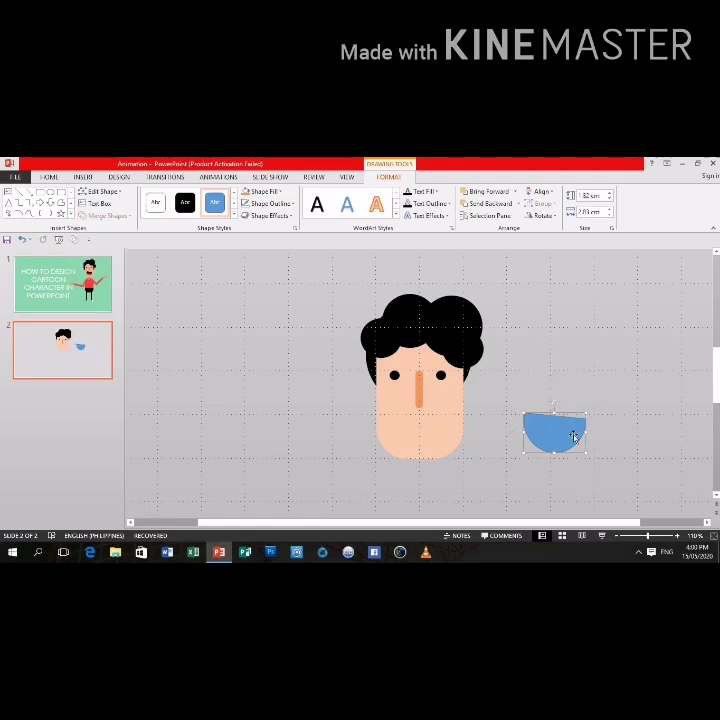
Make the half-circle black with no outline and move it beside the chin
click(282, 192)
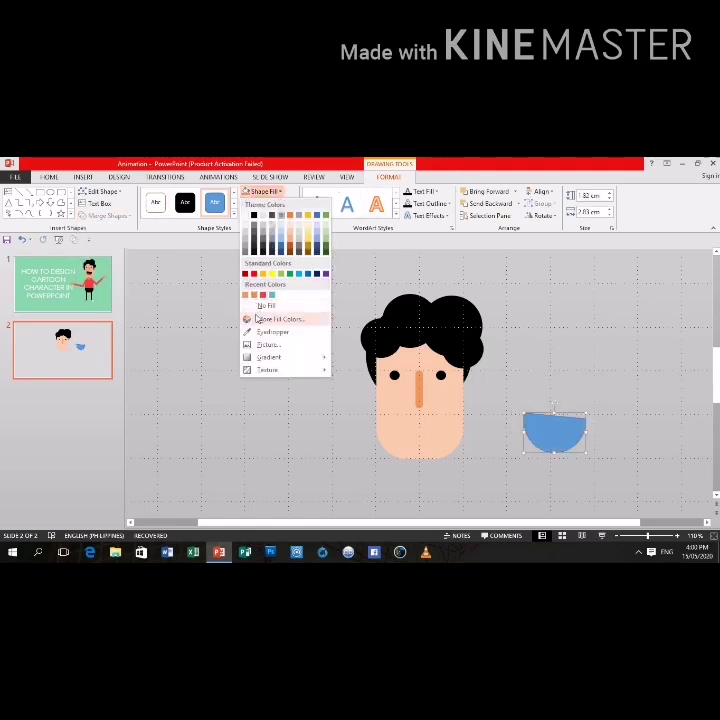
click(255, 215)
click(265, 191)
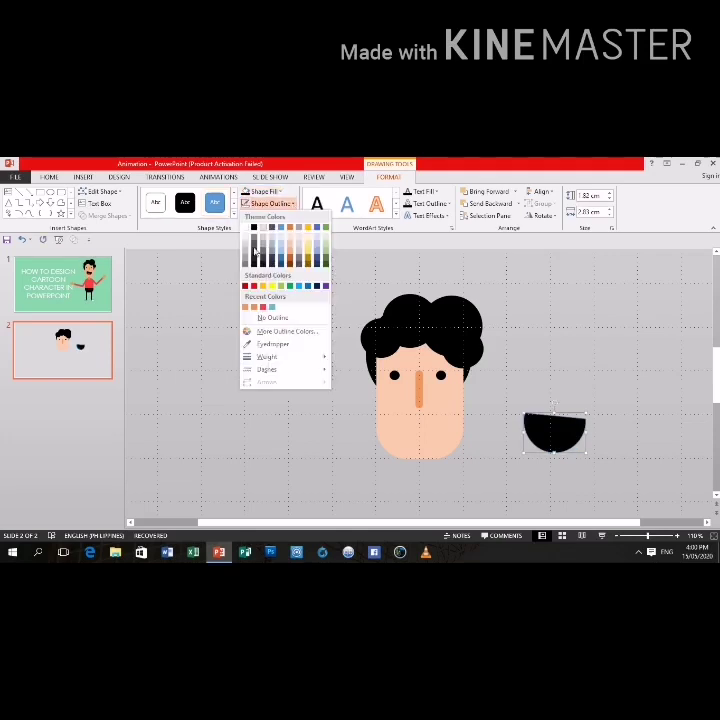
click(567, 435)
drag(567, 435, 506, 436)
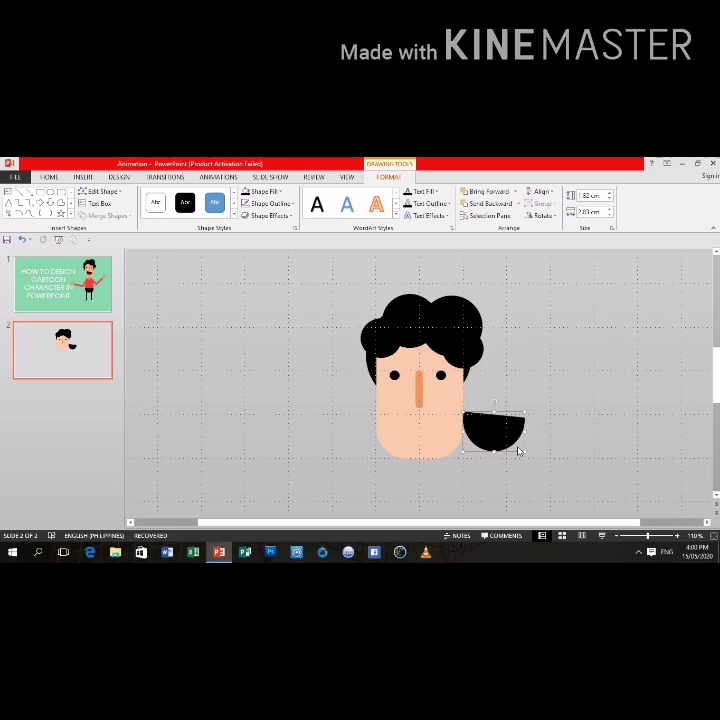
click(558, 431)
click(520, 435)
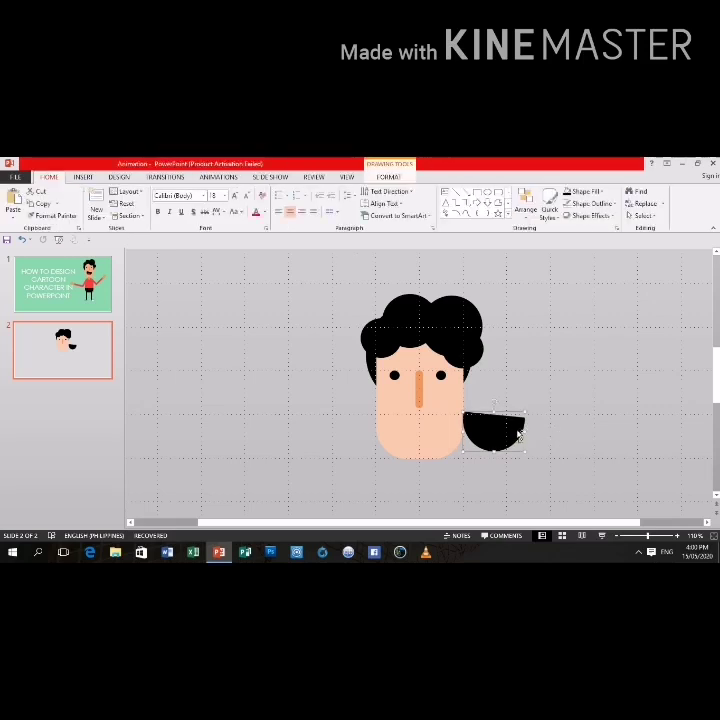
key(Escape)
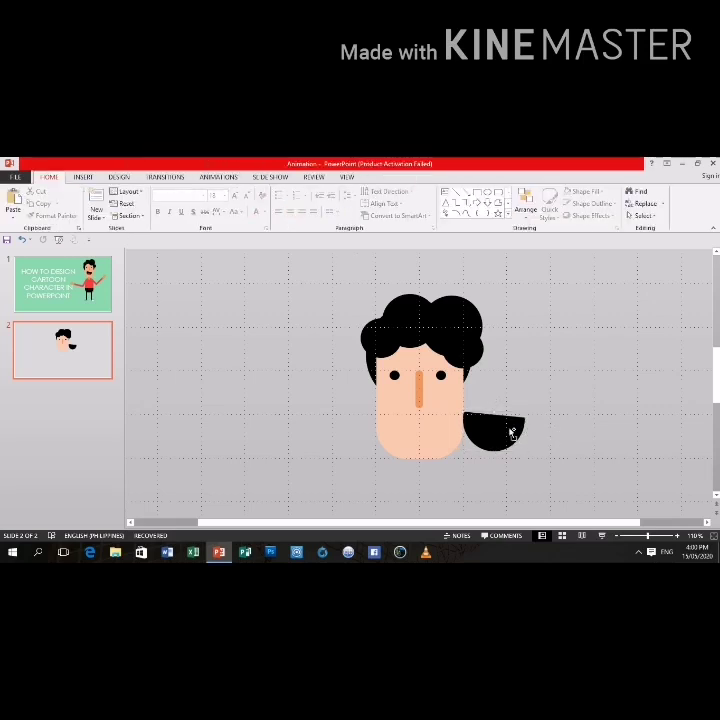
Duplicate the black half-circle, draw a circle over the copy and Intersect them into a lens shape
drag(511, 432, 524, 470)
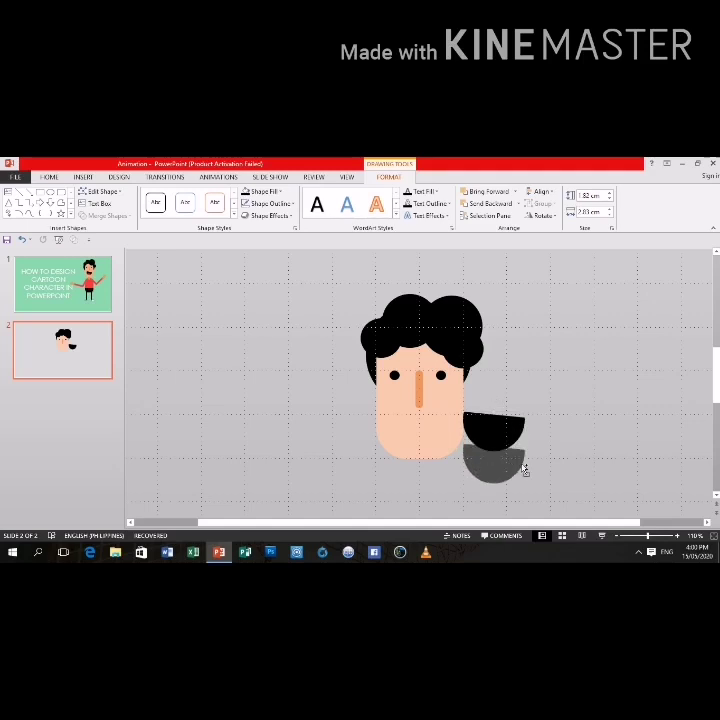
drag(524, 470, 530, 488)
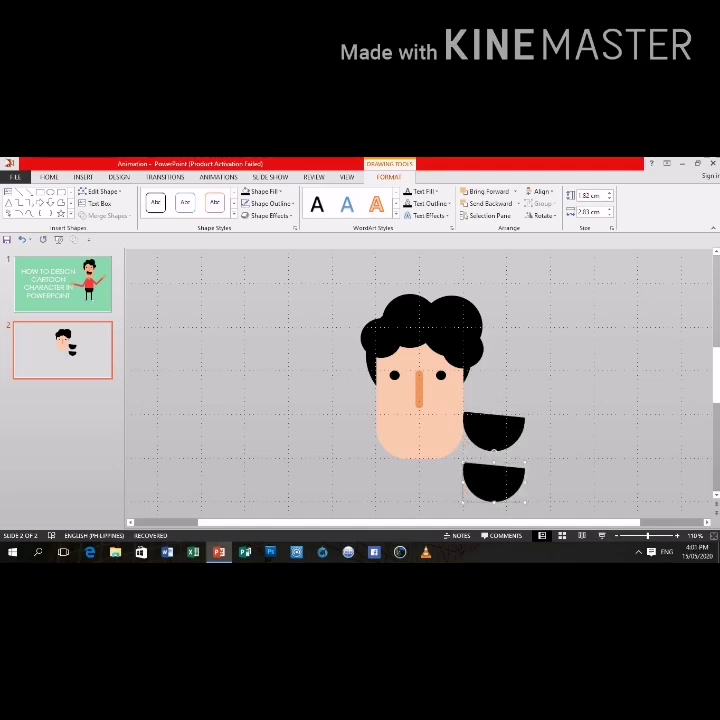
scroll(558, 459, down, 1)
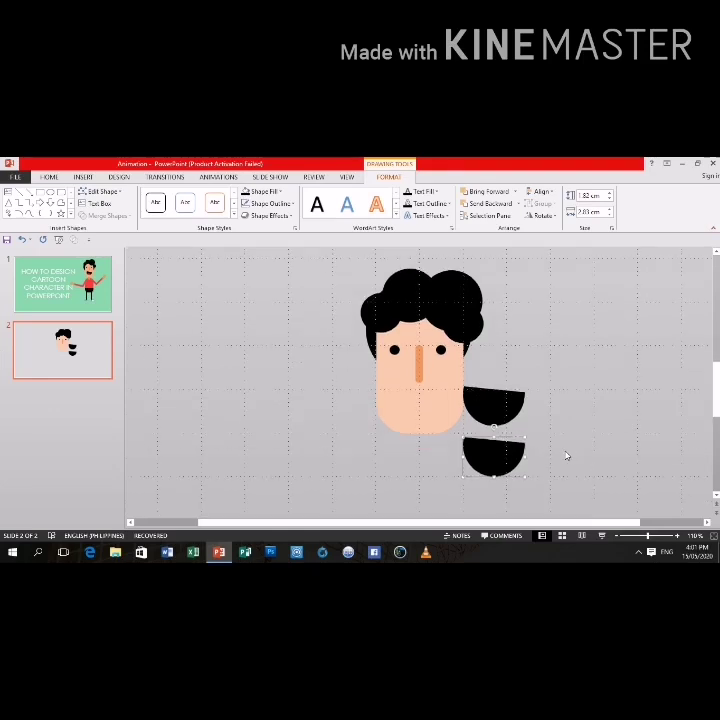
scroll(566, 457, down, 1)
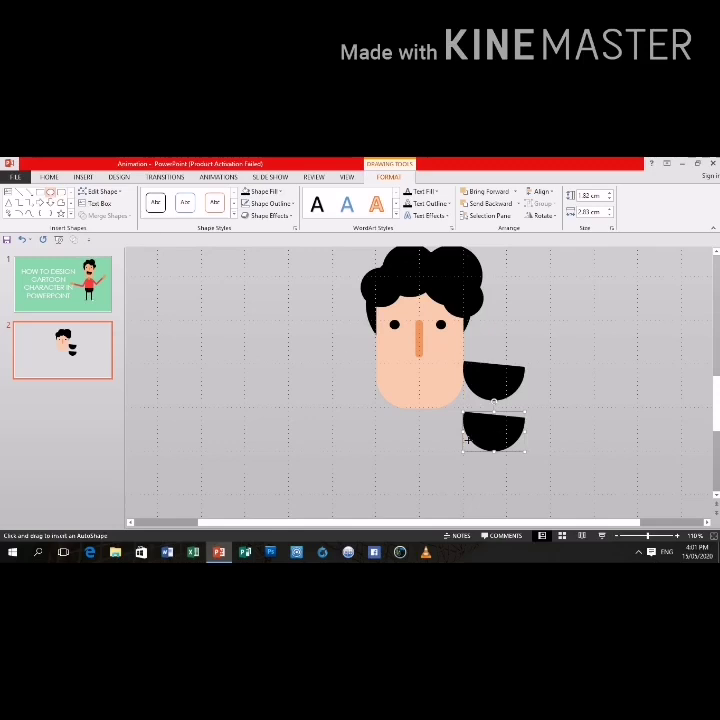
drag(455, 431, 511, 487)
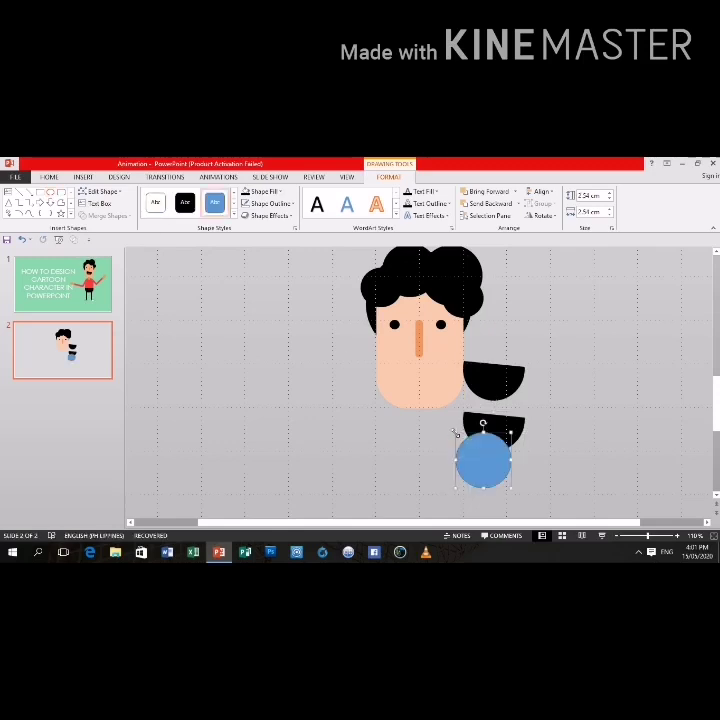
drag(480, 452, 486, 444)
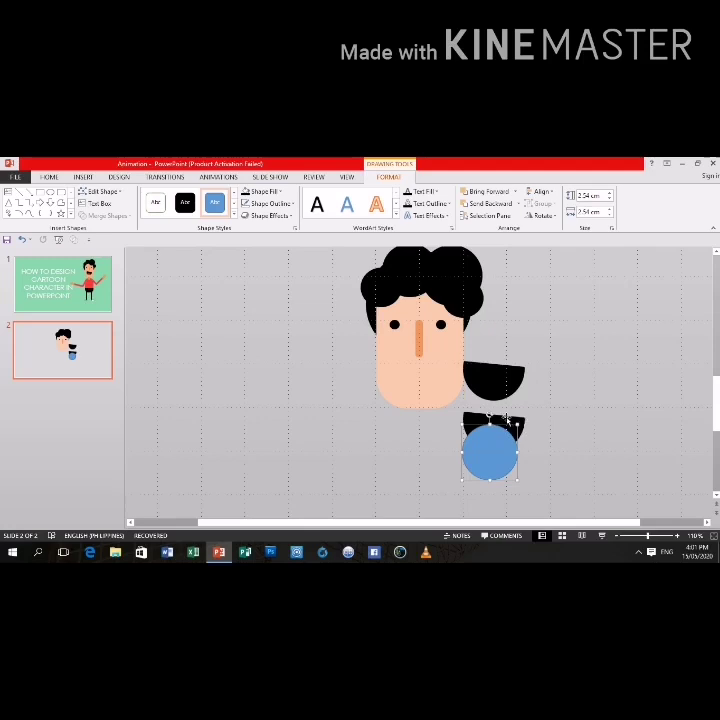
shift+click(506, 419)
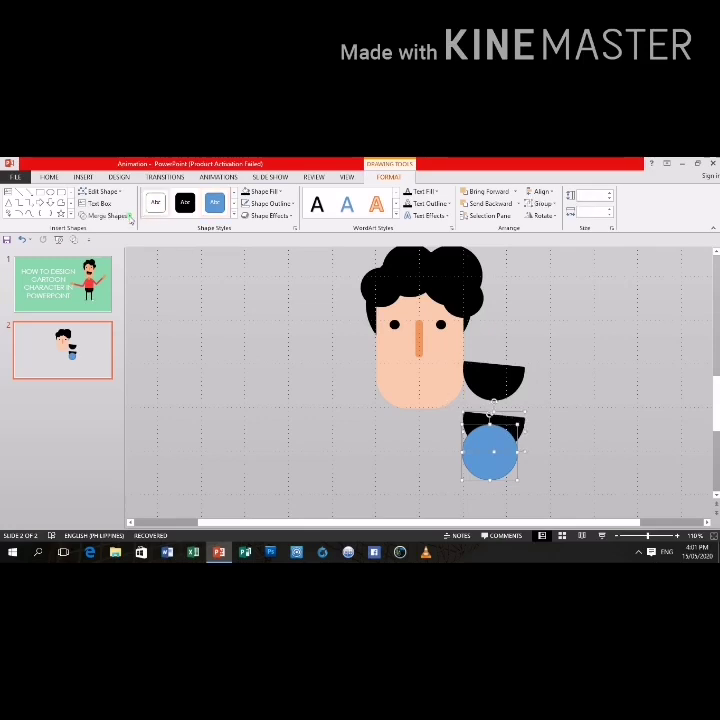
click(126, 216)
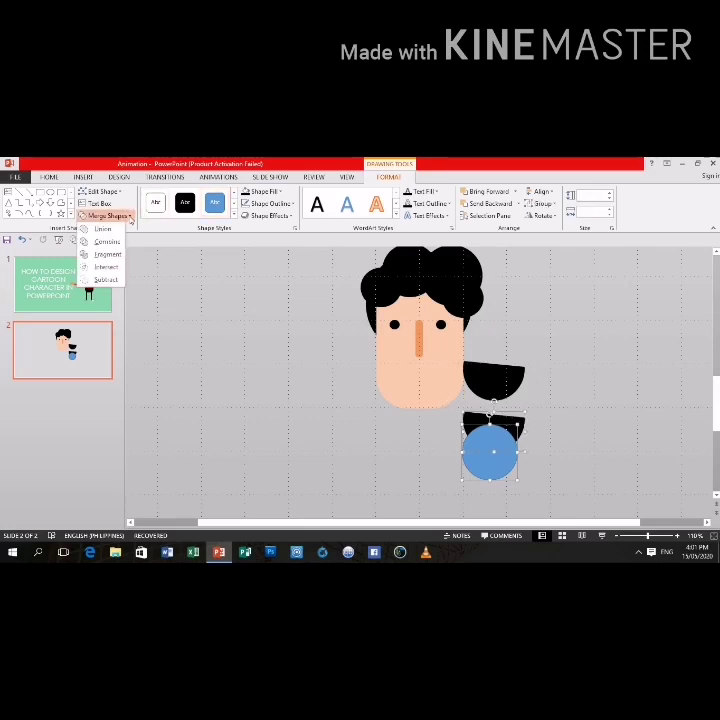
click(108, 267)
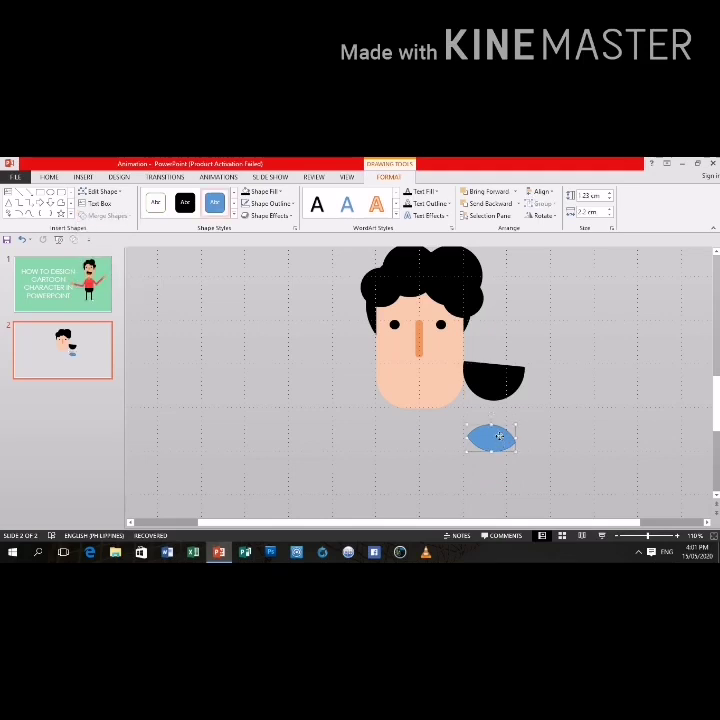
Fill the lens red with no outline, set it inside the black half-circle and select both
drag(499, 436, 499, 404)
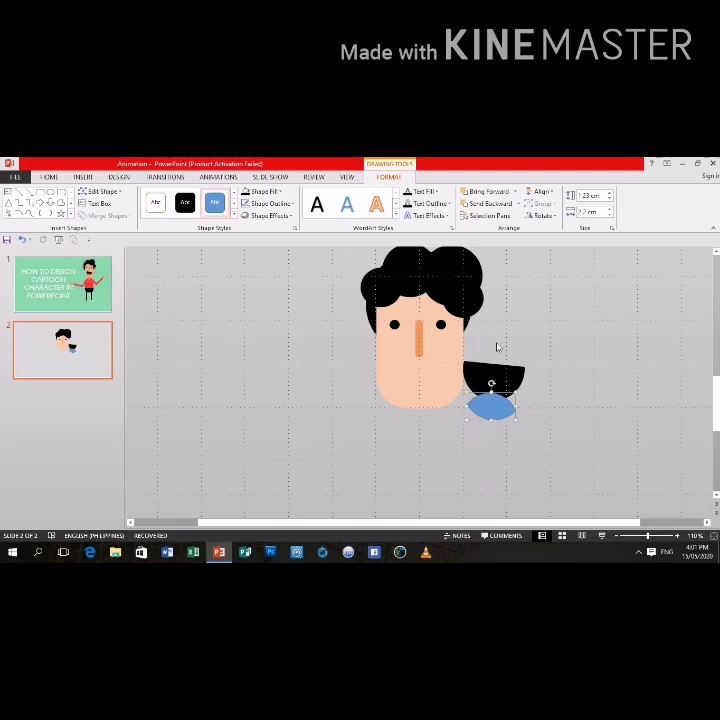
click(266, 191)
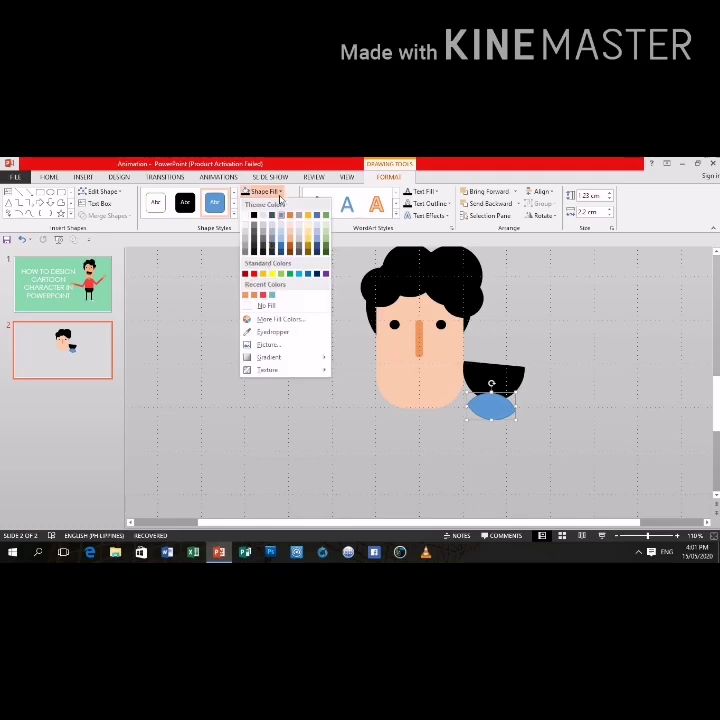
click(249, 274)
click(266, 191)
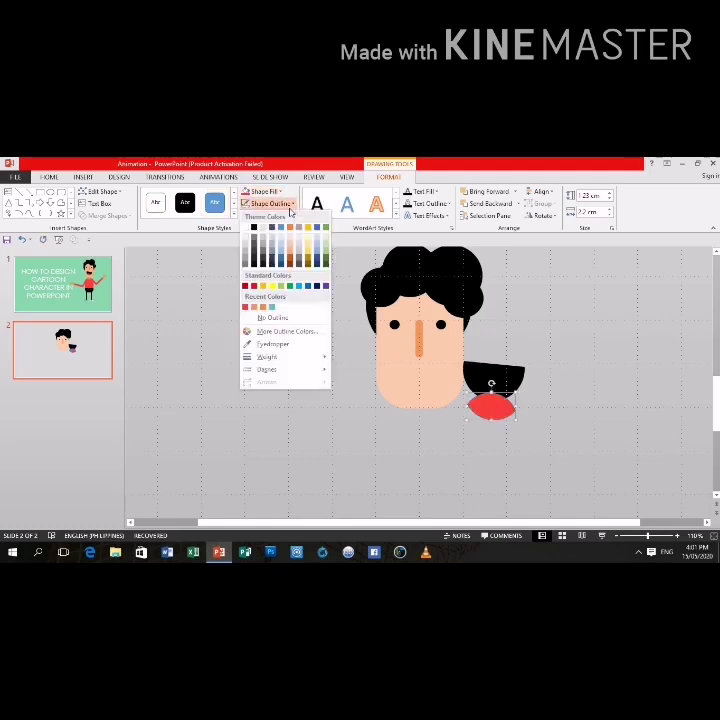
click(395, 361)
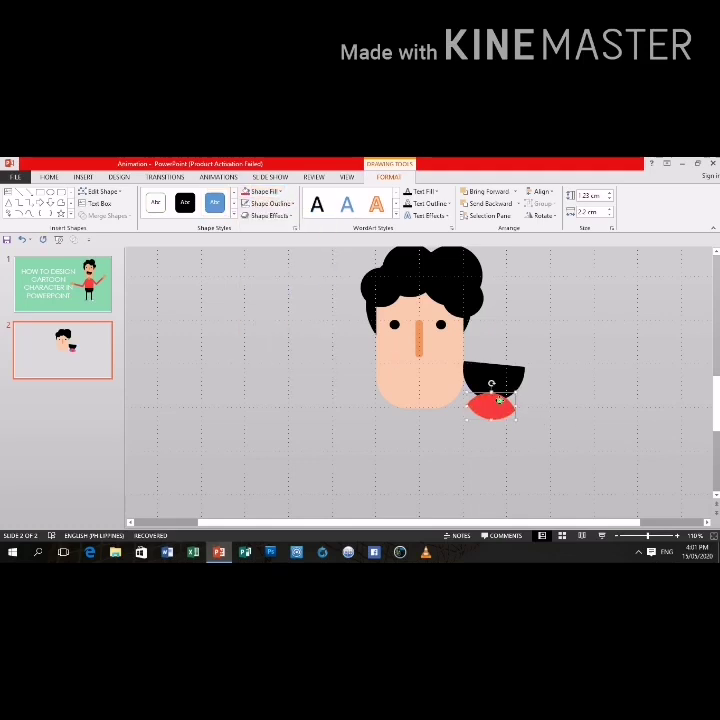
drag(499, 403, 498, 379)
key(Down)
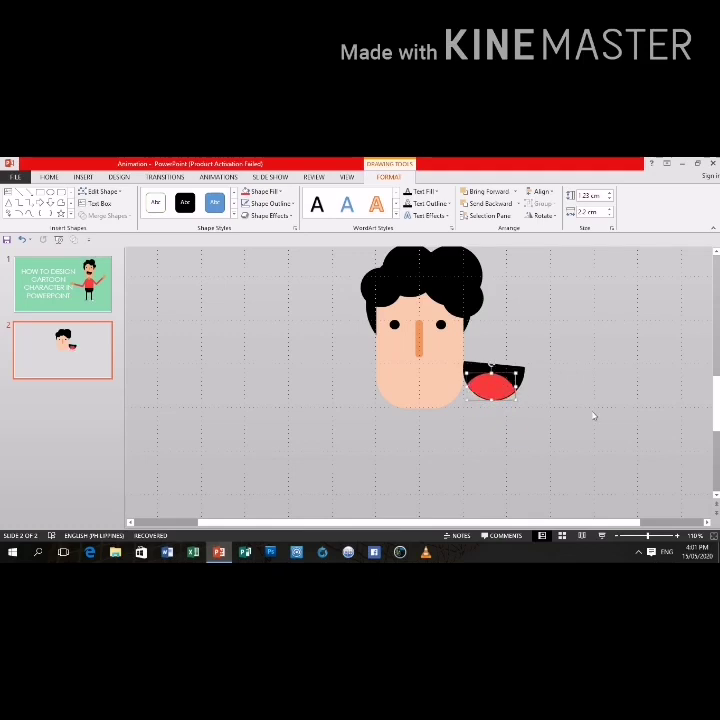
key(Right)
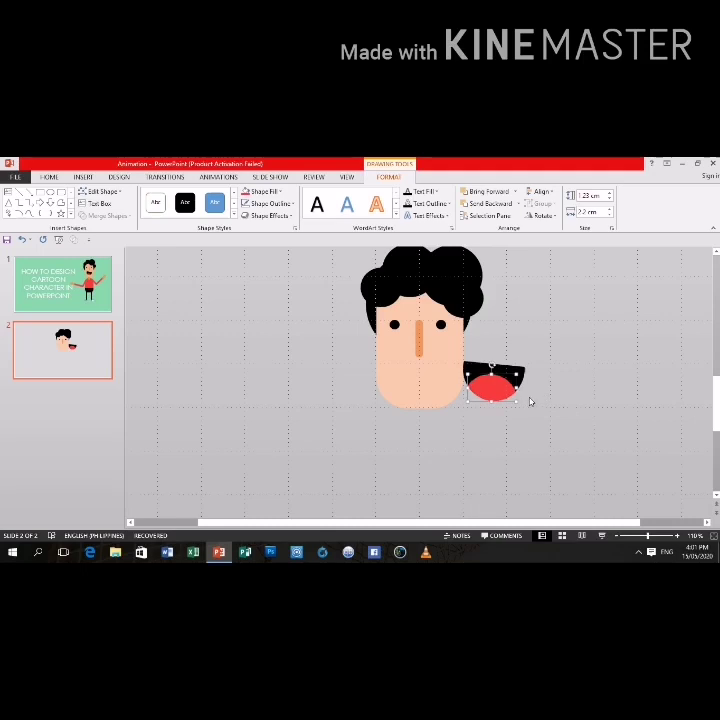
click(530, 402)
click(497, 393)
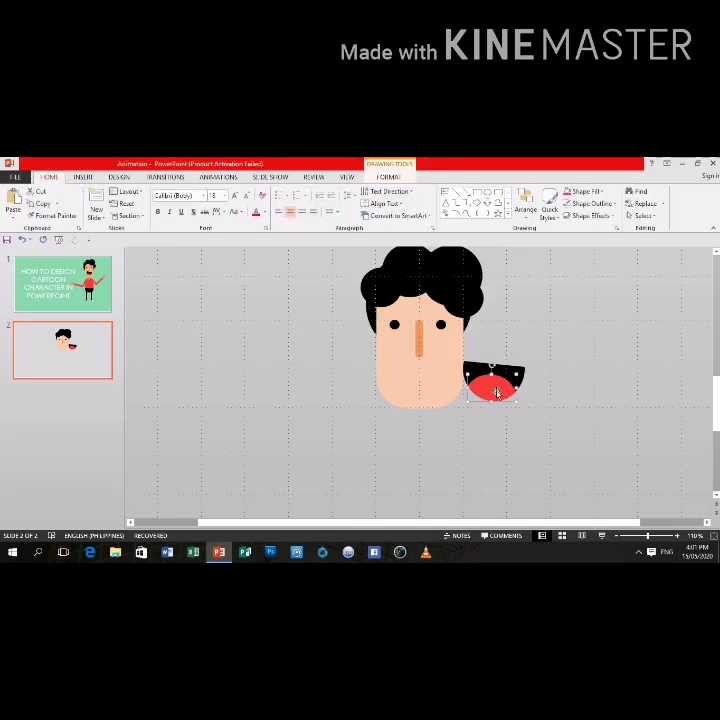
click(484, 369)
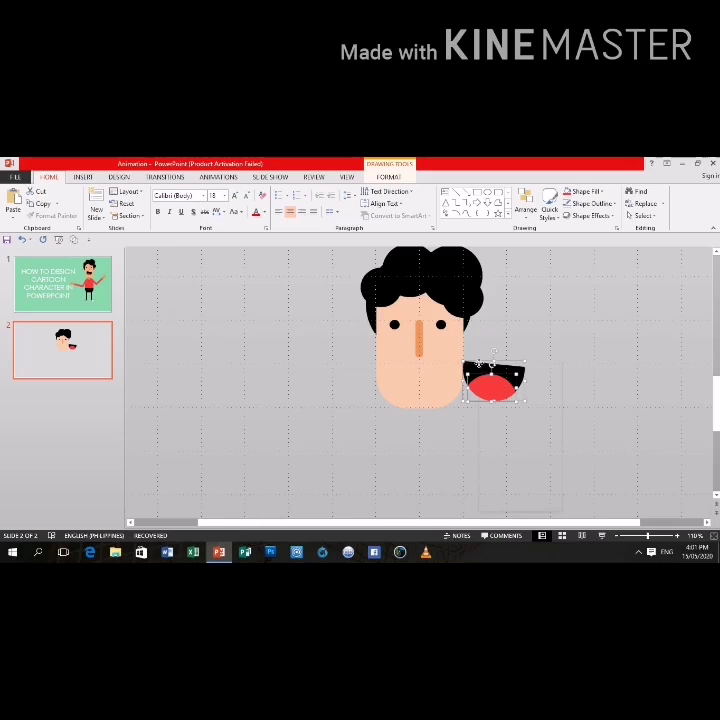
right_click(478, 364)
Group the red and black pieces, centre the mouth on the face and narrow it slightly
click(548, 417)
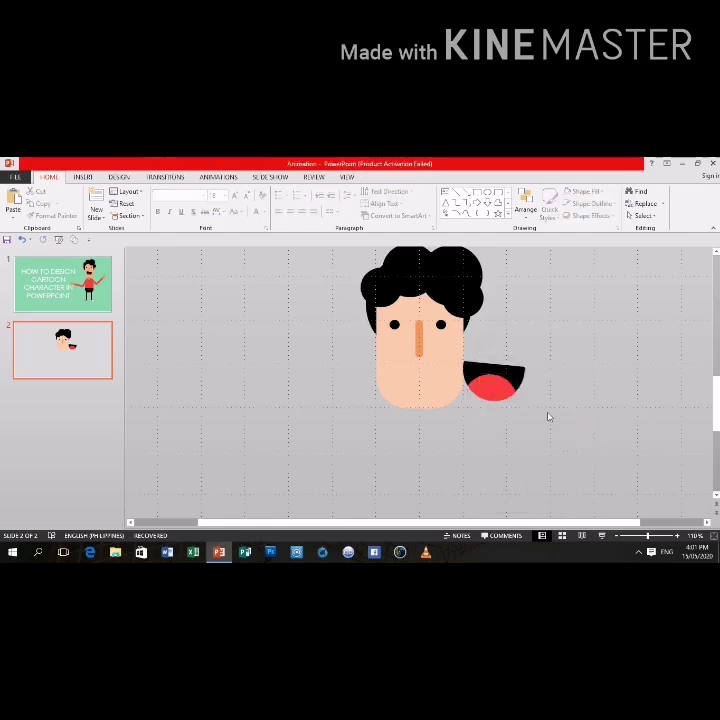
click(495, 388)
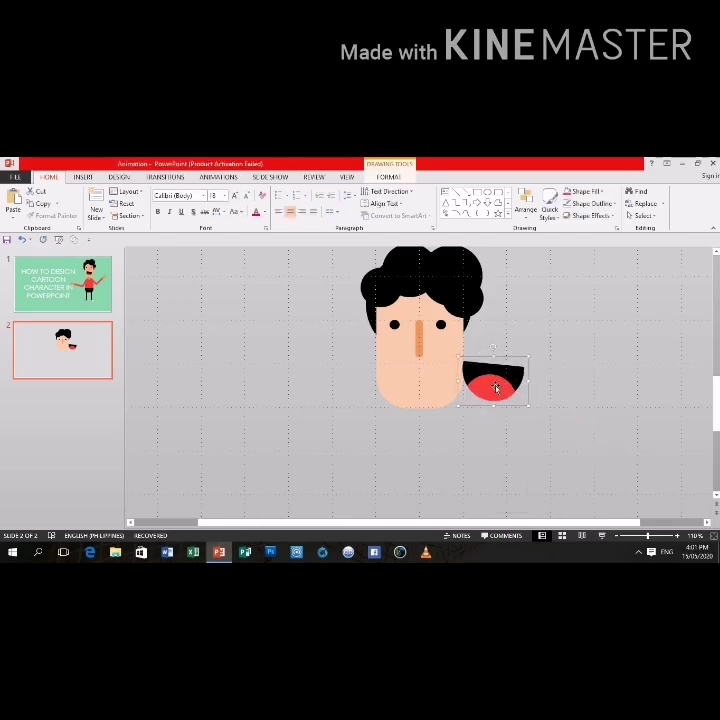
key(Left)
key(Left)
key(Left)
key(Left)
key(Left)
key(Left)
key(Left)
key(Left)
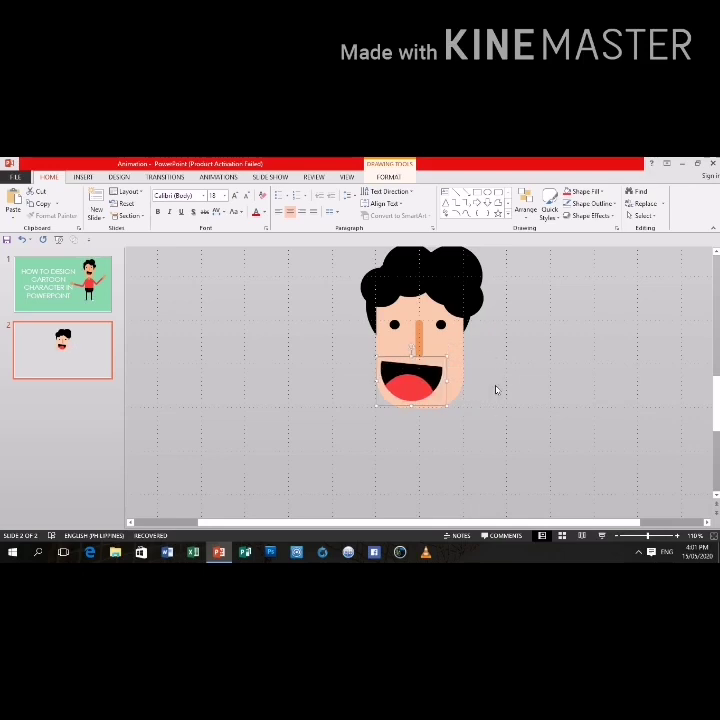
key(Right)
key(Right)
key(Right)
key(Right)
key(Right)
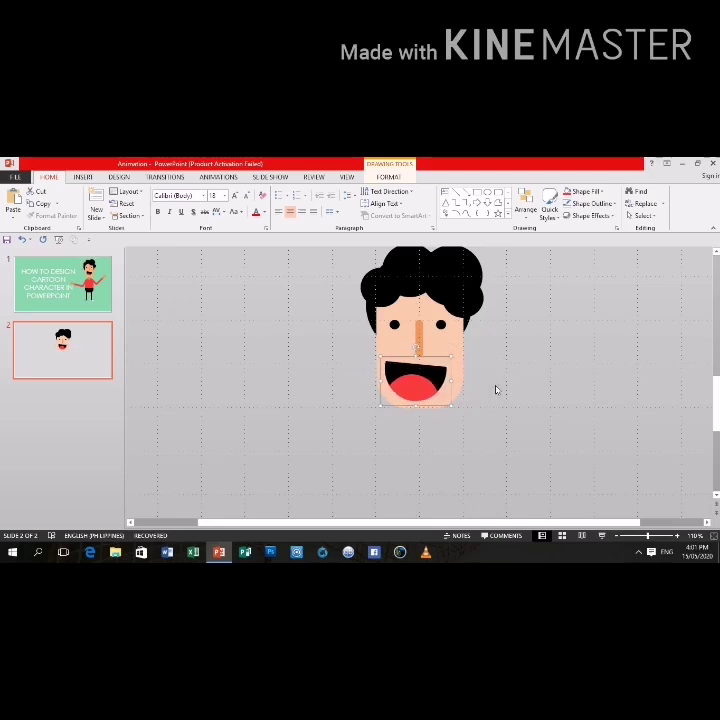
key(Right)
key(Right)
key(Right)
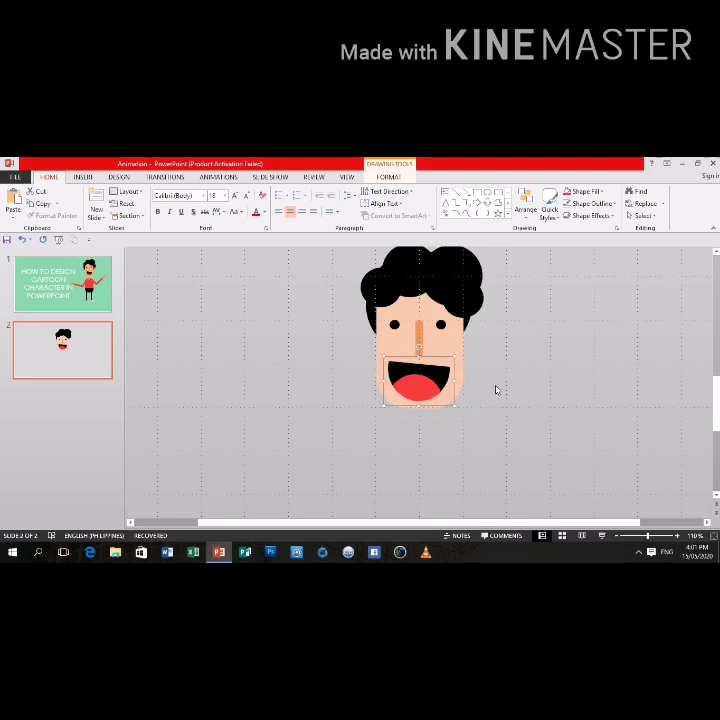
key(Down)
key(Down)
key(Down)
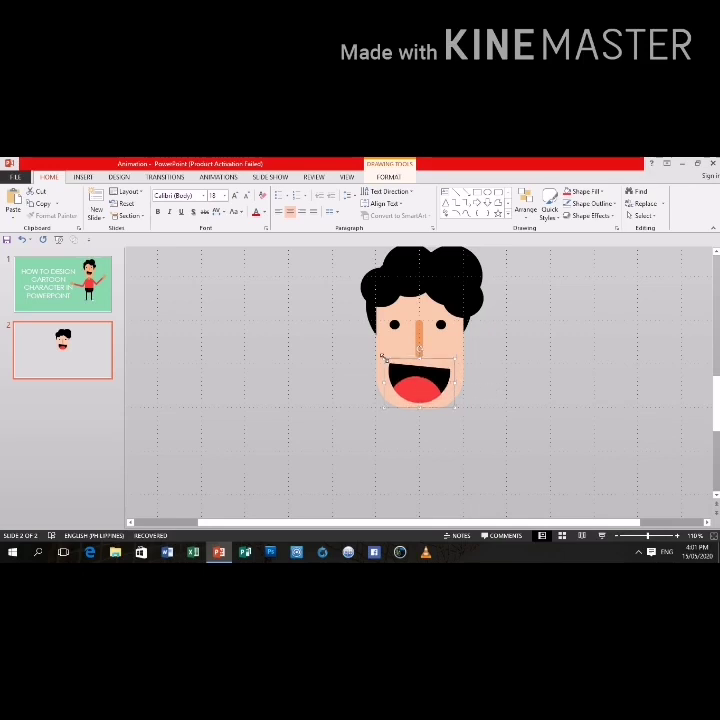
key(Up)
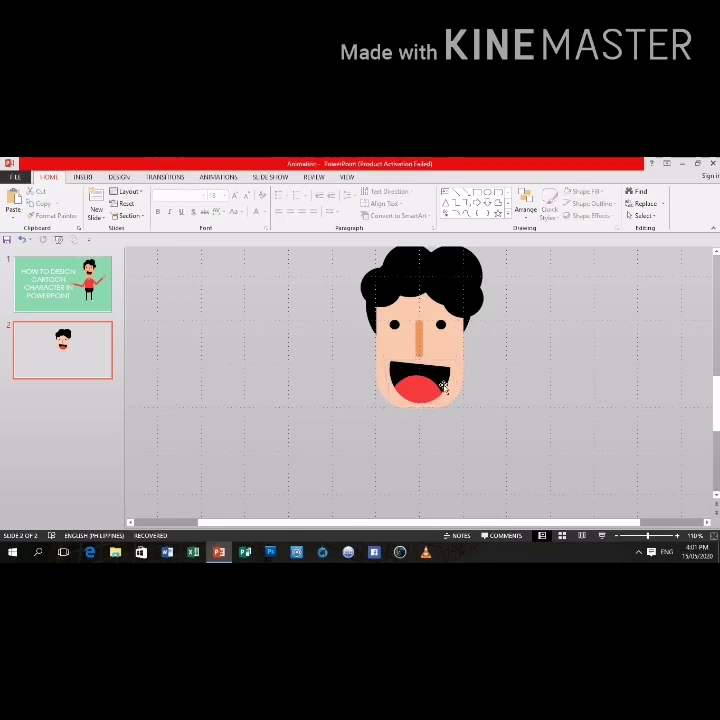
drag(386, 354, 394, 359)
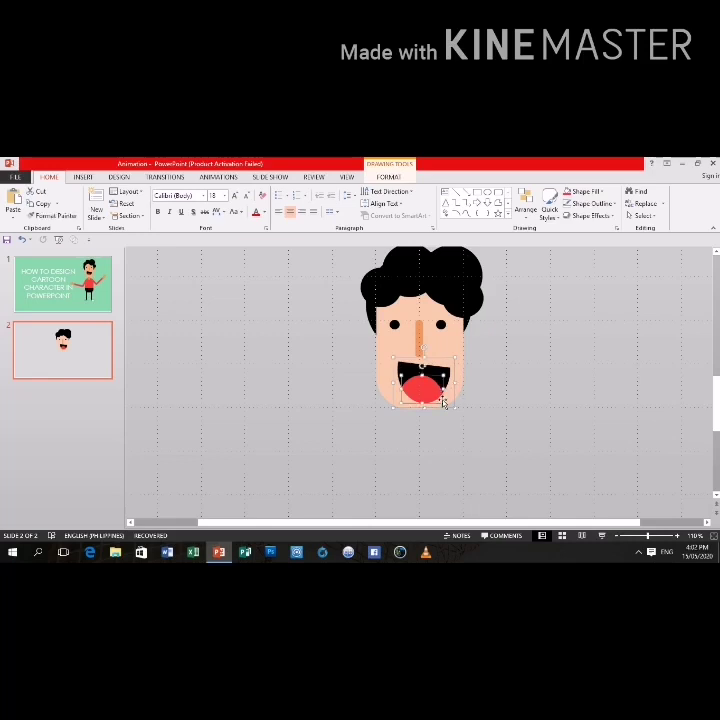
Stretch the face shape downward a little so it encloses the mouth
click(441, 402)
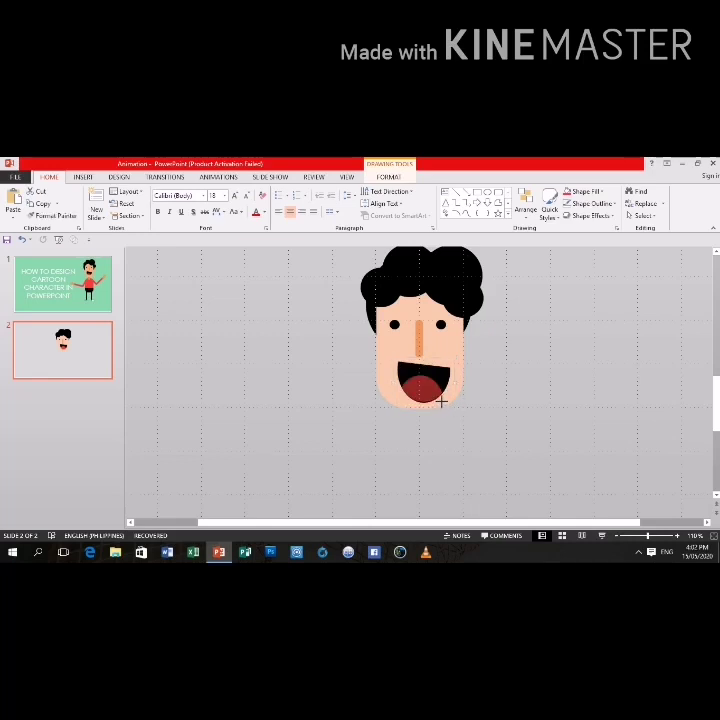
click(441, 402)
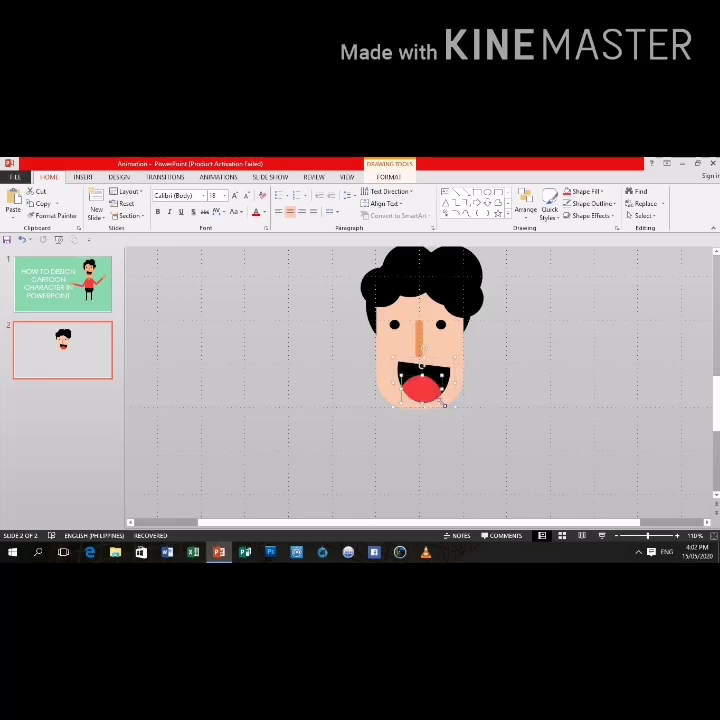
click(493, 417)
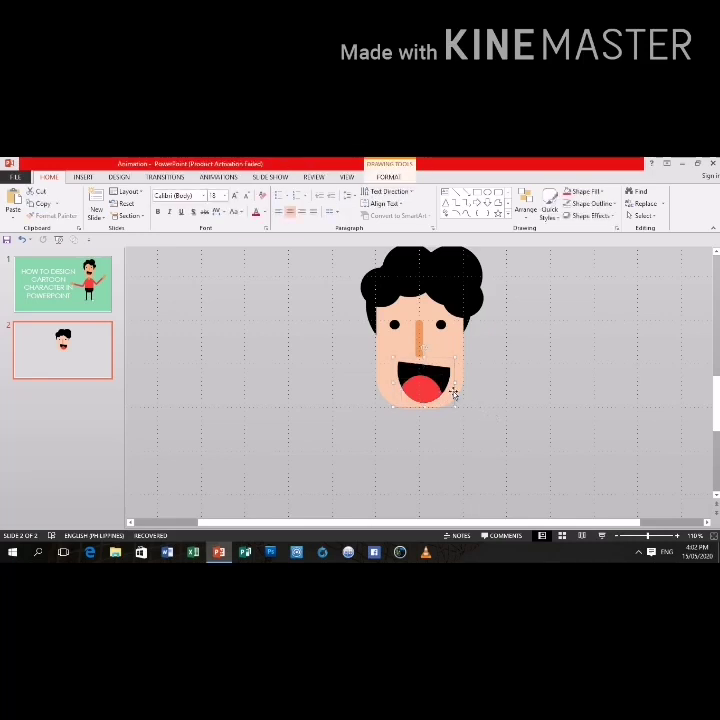
click(461, 387)
click(440, 400)
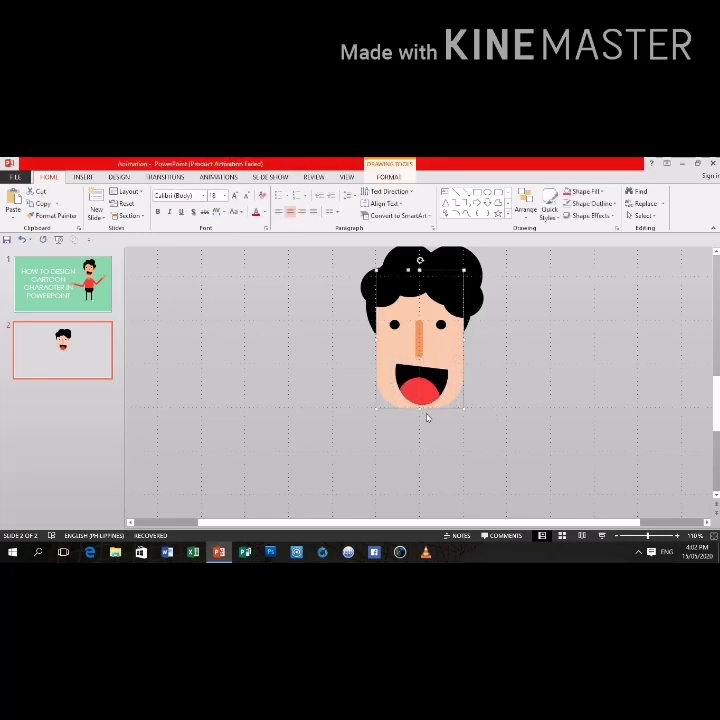
drag(420, 410, 421, 414)
click(490, 421)
click(450, 403)
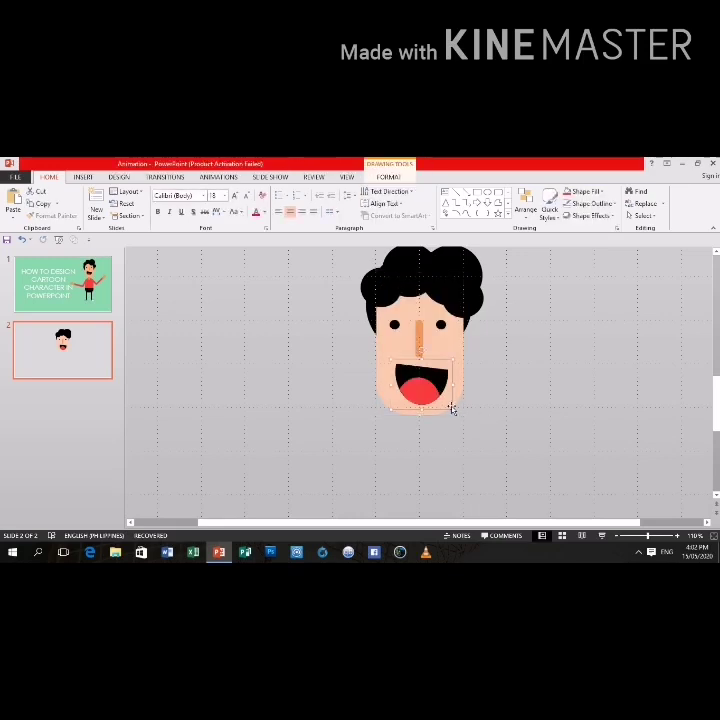
click(497, 467)
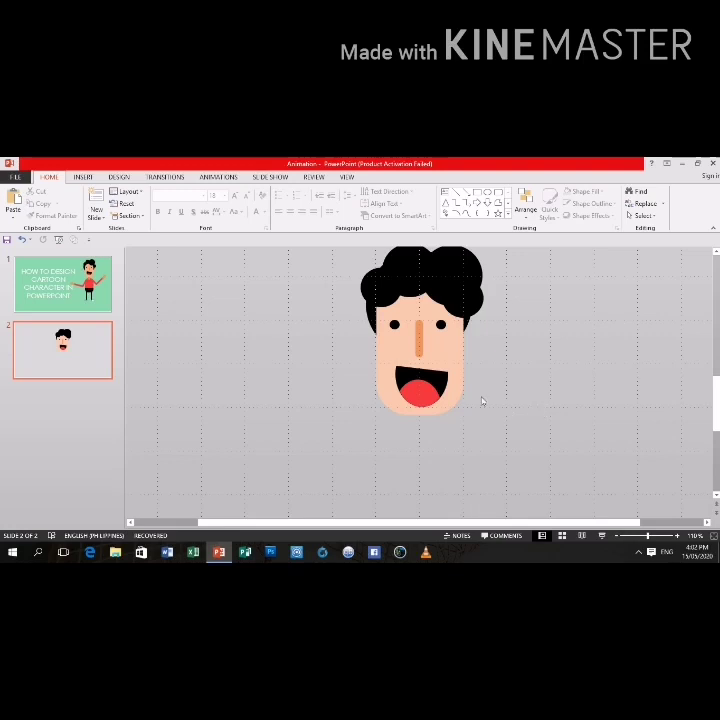
click(439, 406)
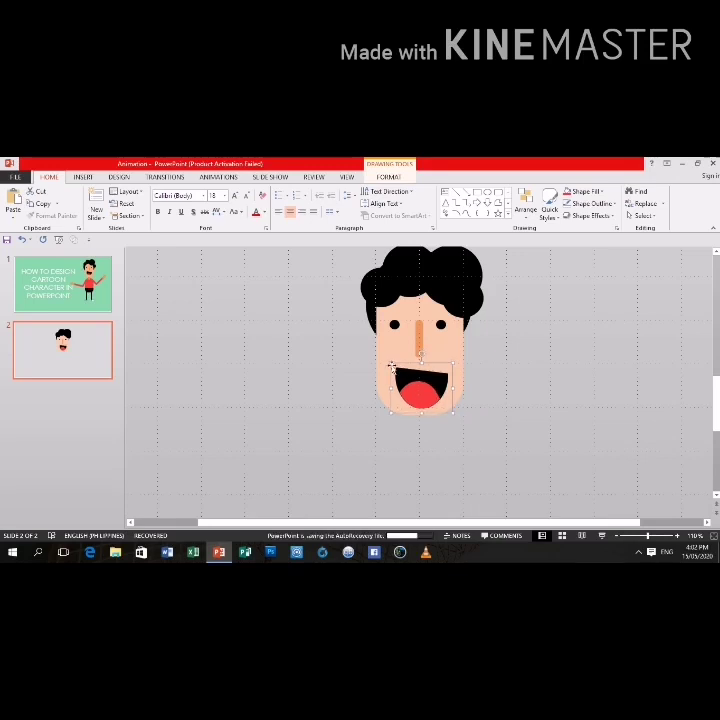
Draw a circle to the right of the face and fill it peach
click(483, 463)
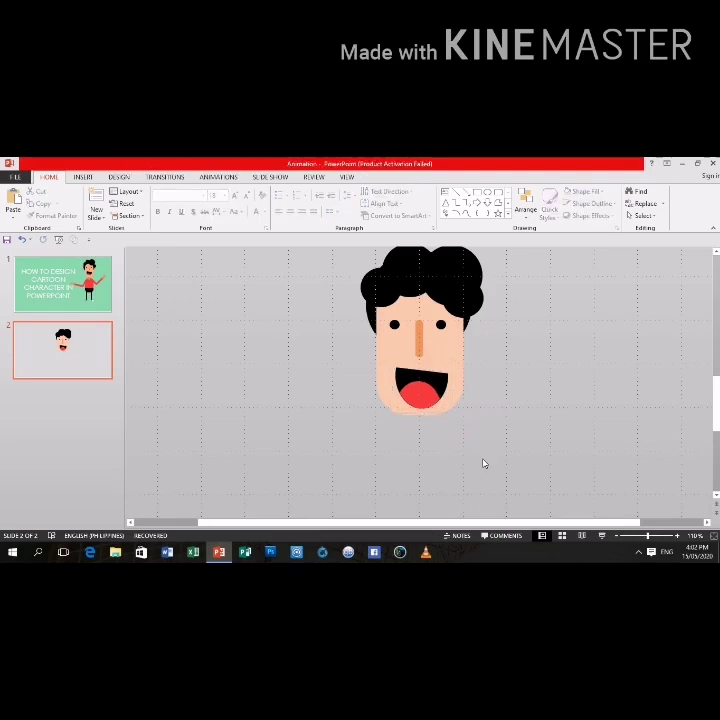
click(487, 193)
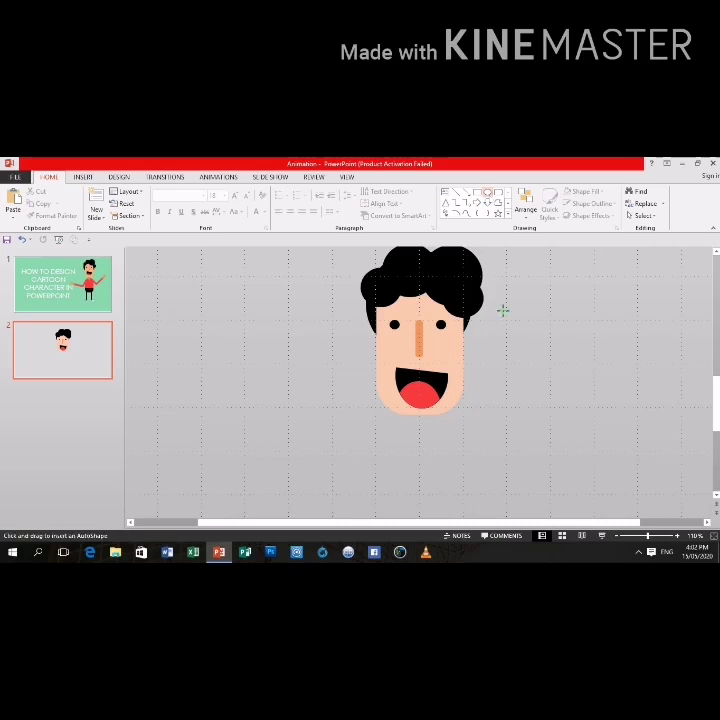
drag(503, 311, 558, 366)
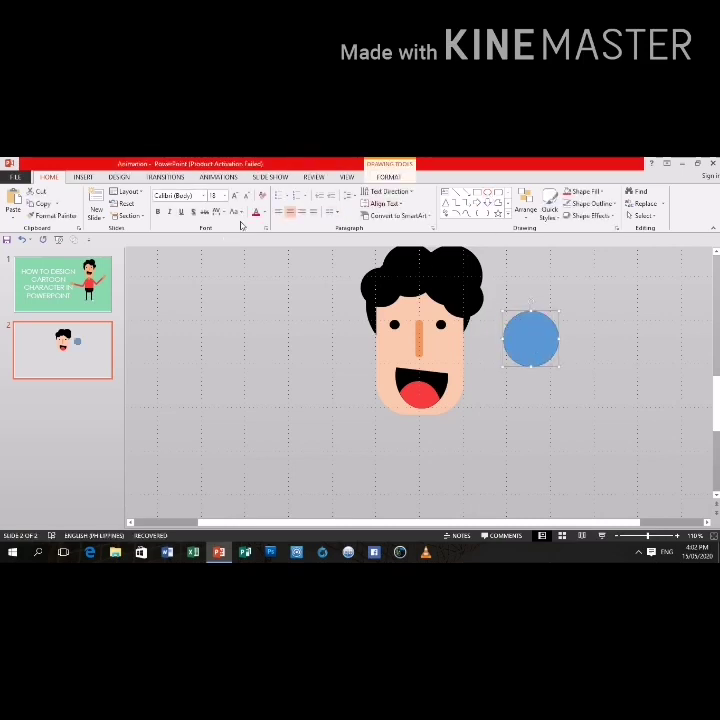
click(390, 177)
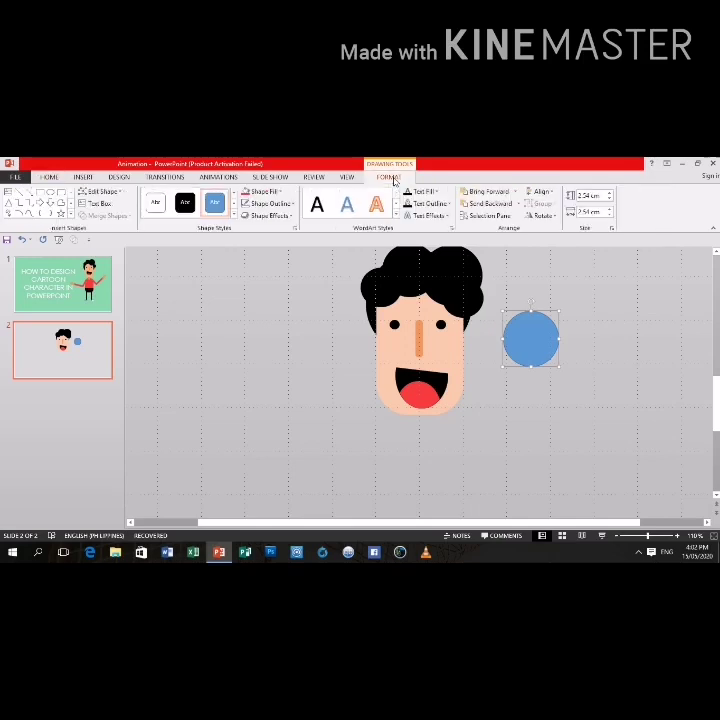
click(262, 191)
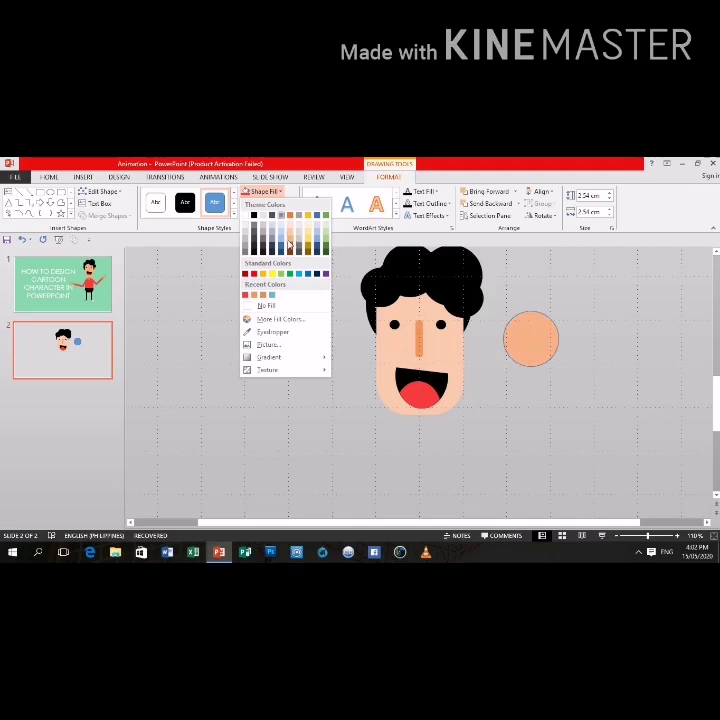
click(289, 237)
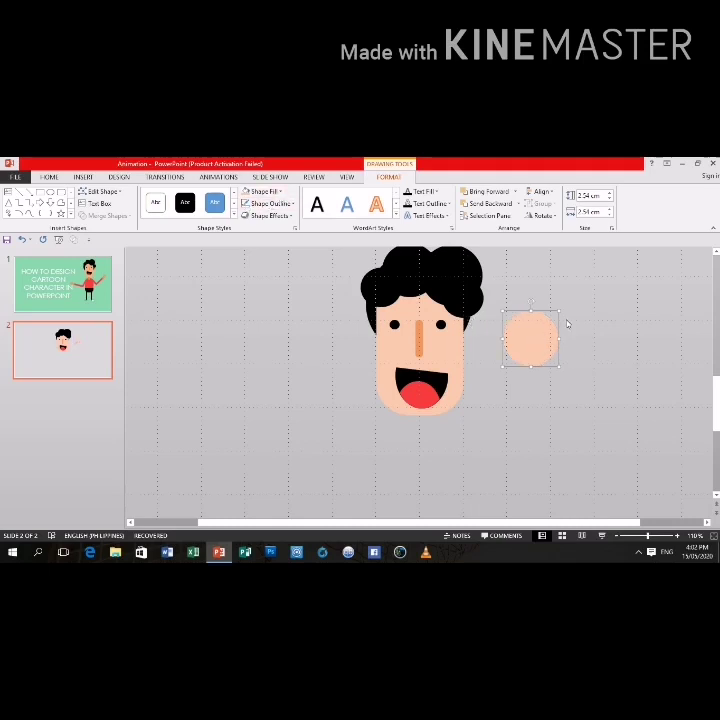
Shrink the peach circle to a small size beside the face
click(558, 313)
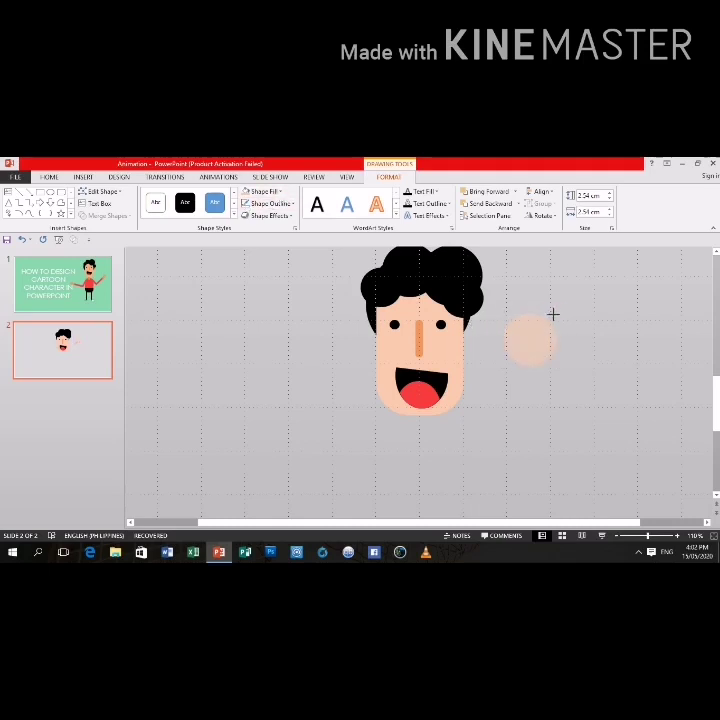
drag(545, 323, 503, 366)
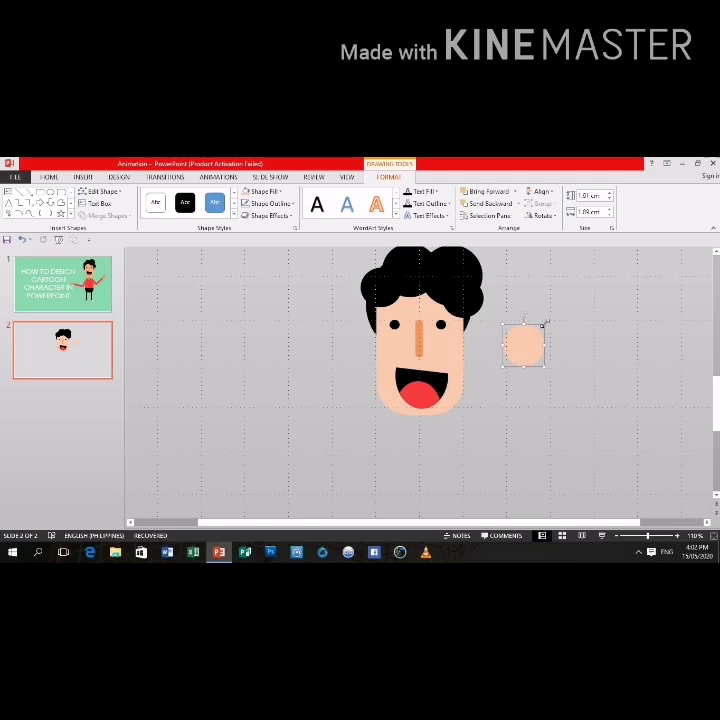
click(540, 332)
click(534, 337)
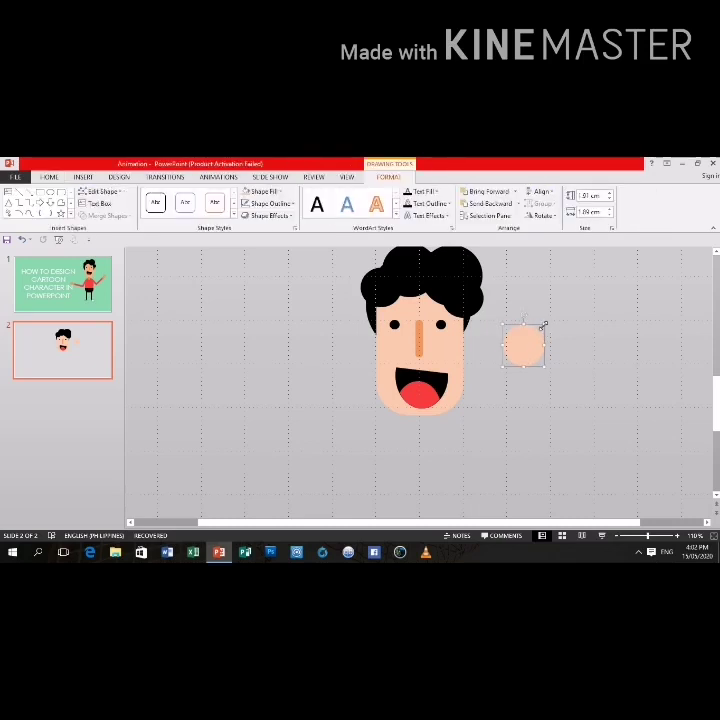
click(542, 330)
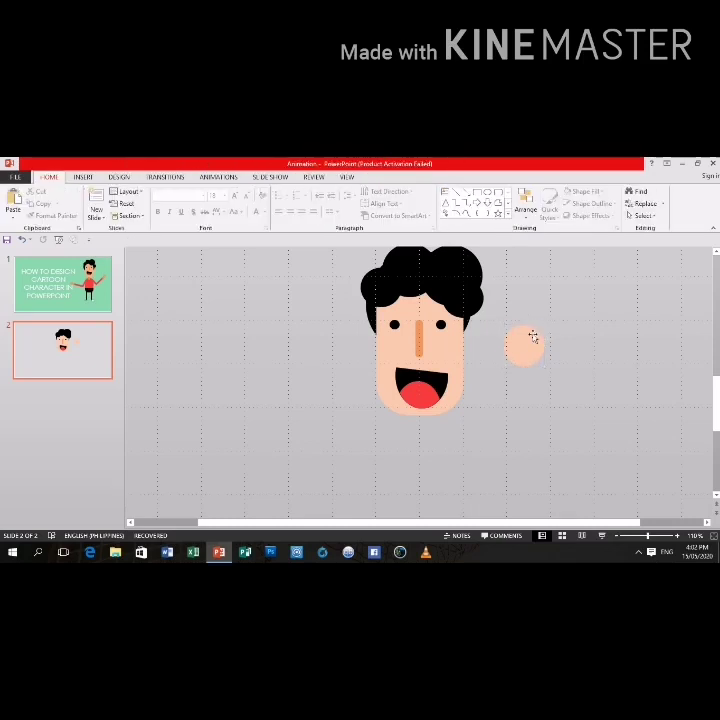
click(534, 337)
click(541, 330)
click(534, 336)
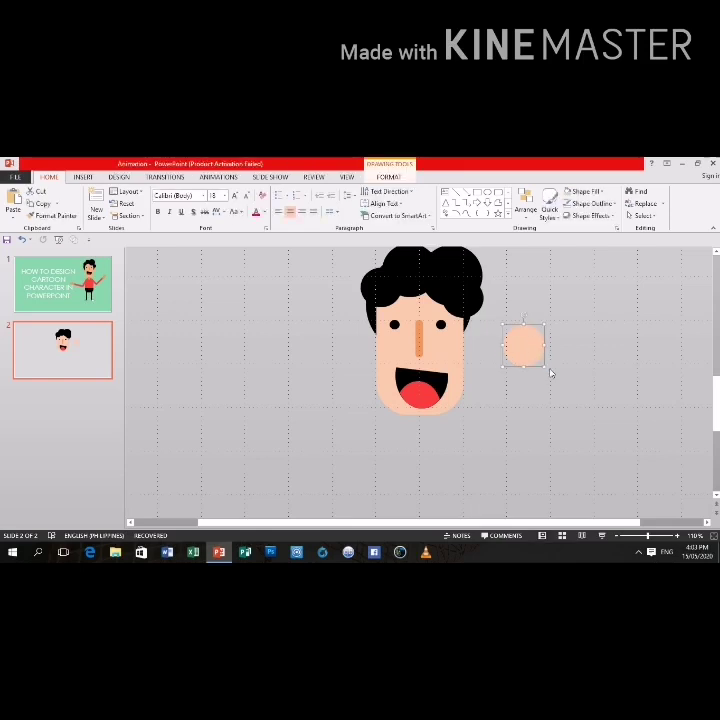
drag(545, 367, 536, 358)
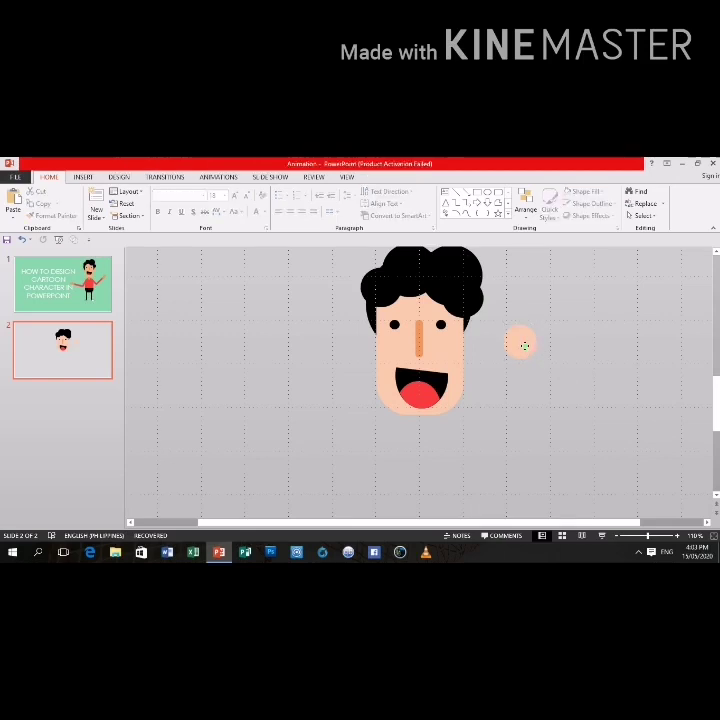
double_click(524, 345)
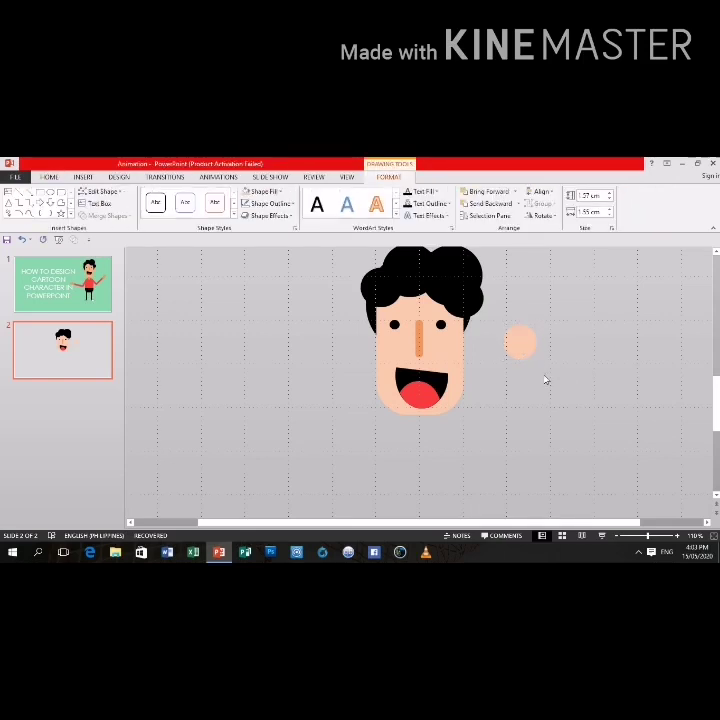
Duplicate the peach circle to its right and fill the copy orange
click(545, 380)
ctrl+drag(520, 343, 562, 350)
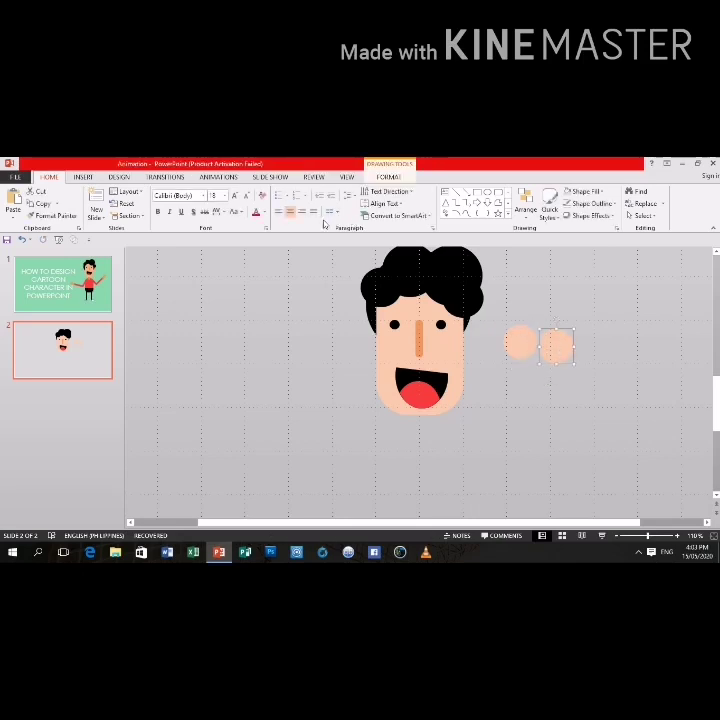
click(387, 177)
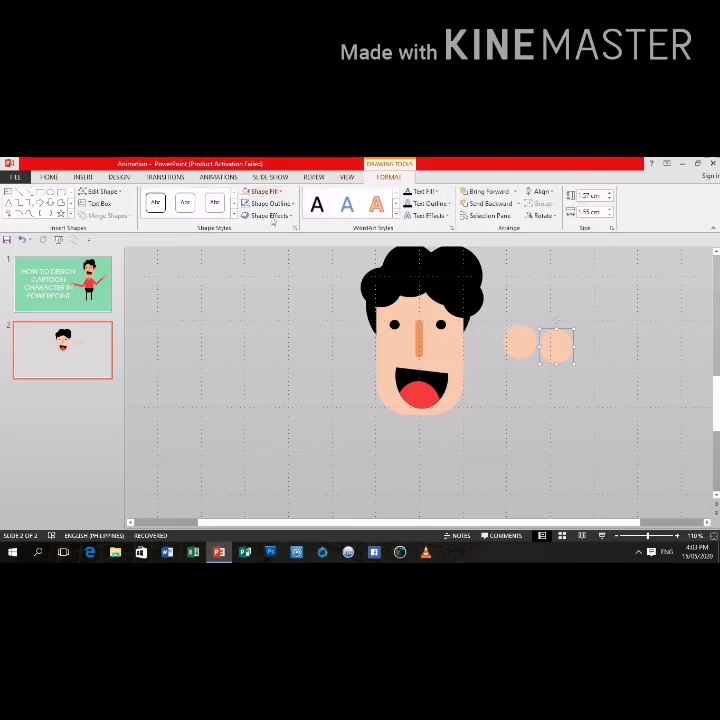
click(256, 190)
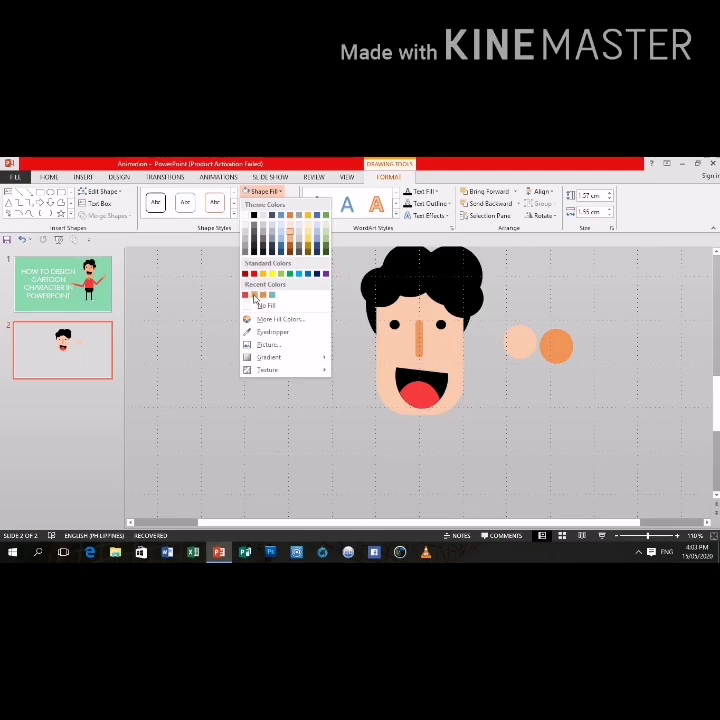
click(255, 298)
Shrink the orange circle, nudge it onto the peach circle, and select both circles
click(590, 343)
click(566, 350)
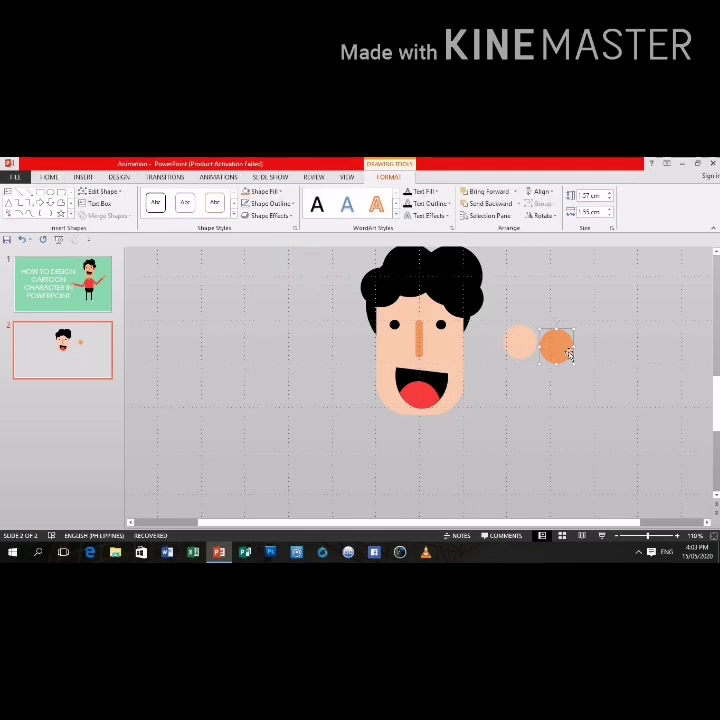
drag(572, 362, 567, 358)
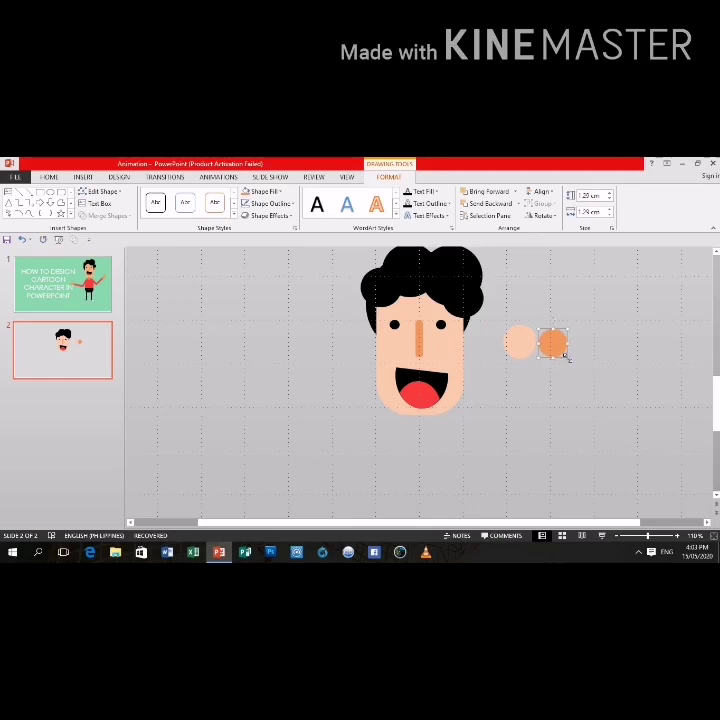
key(Left)
key(Left)
key(Left)
key(Left)
key(Left)
key(Left)
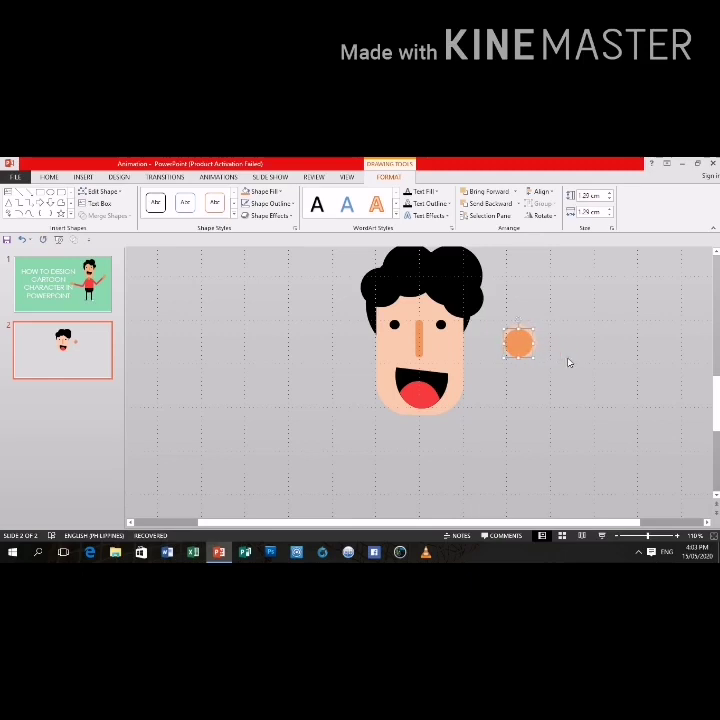
click(569, 392)
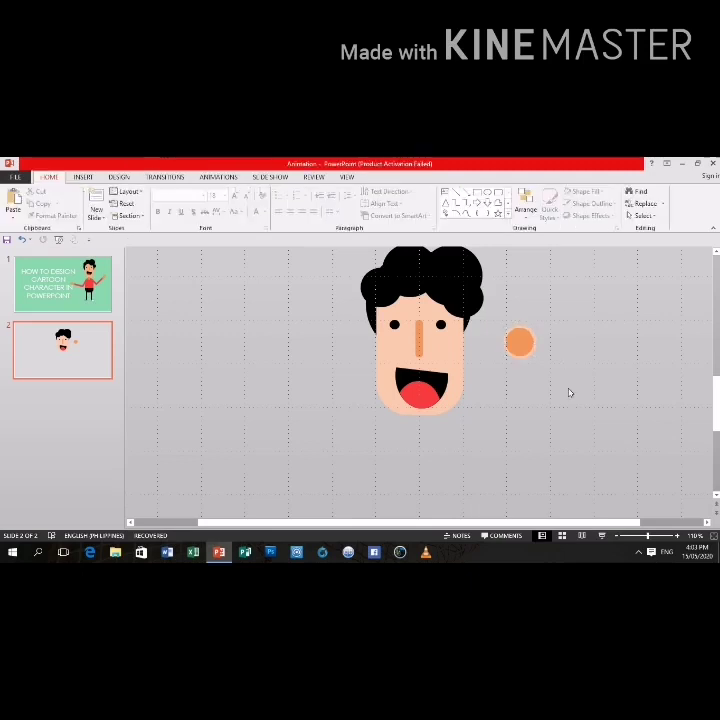
click(519, 341)
key(Up)
key(Up)
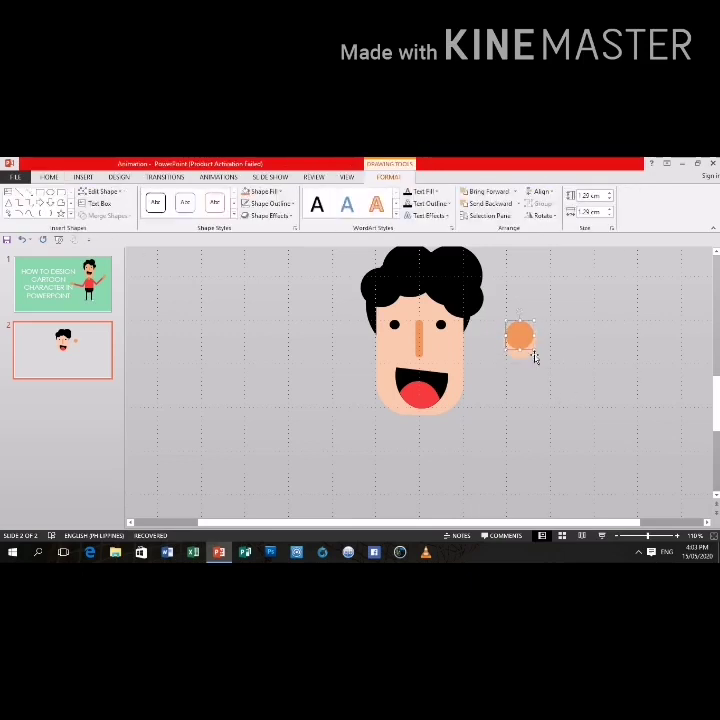
key(Up)
key(Down)
key(Down)
key(Down)
click(554, 364)
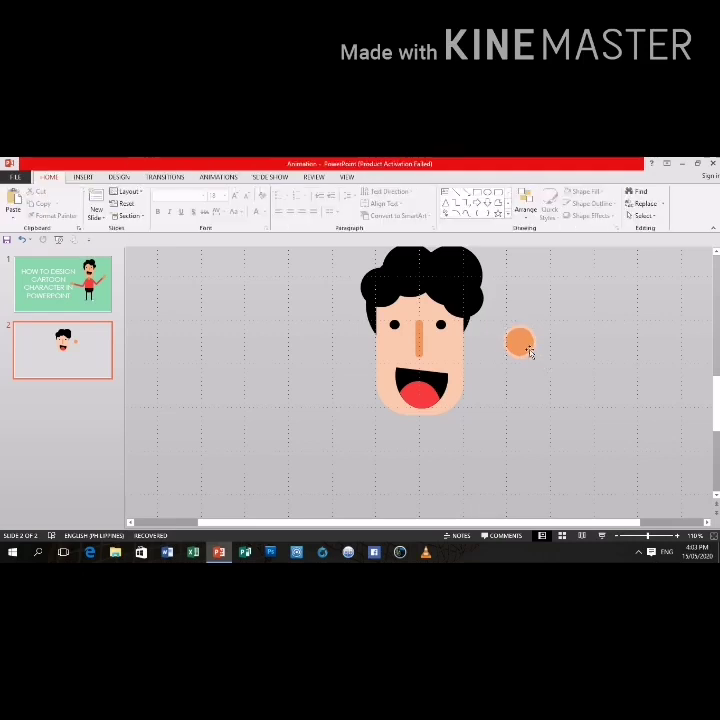
drag(495, 320, 556, 372)
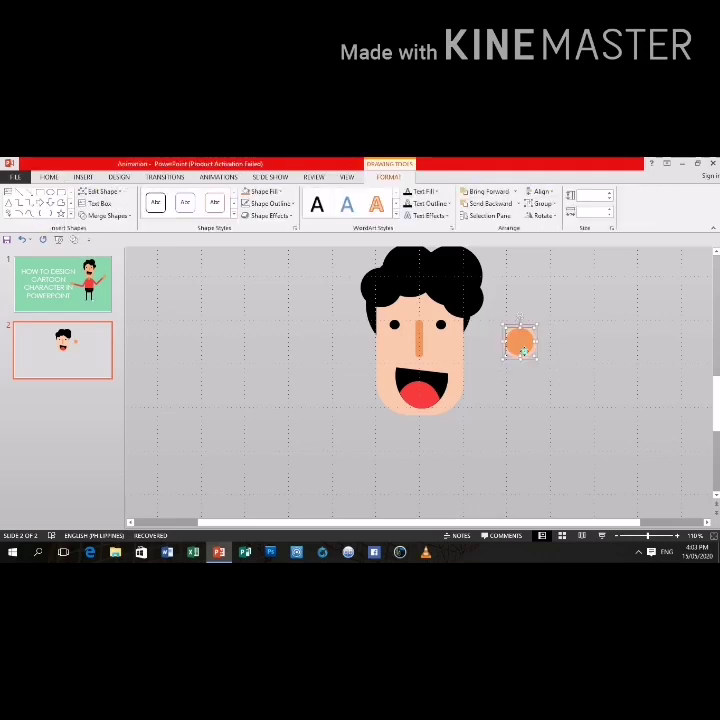
Group the two circles, nudge them left toward the head and shrink them slightly
right_click(516, 342)
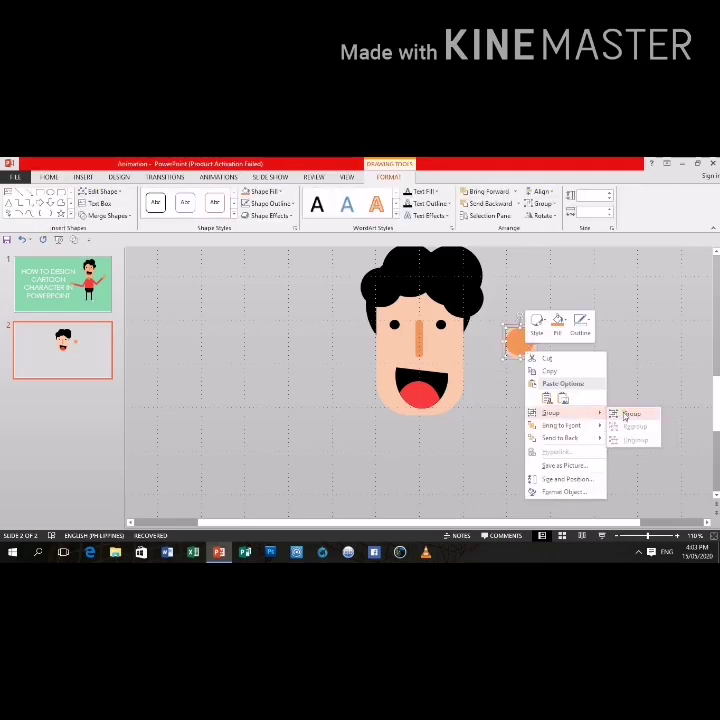
click(568, 424)
key(Left)
key(Left)
key(Left)
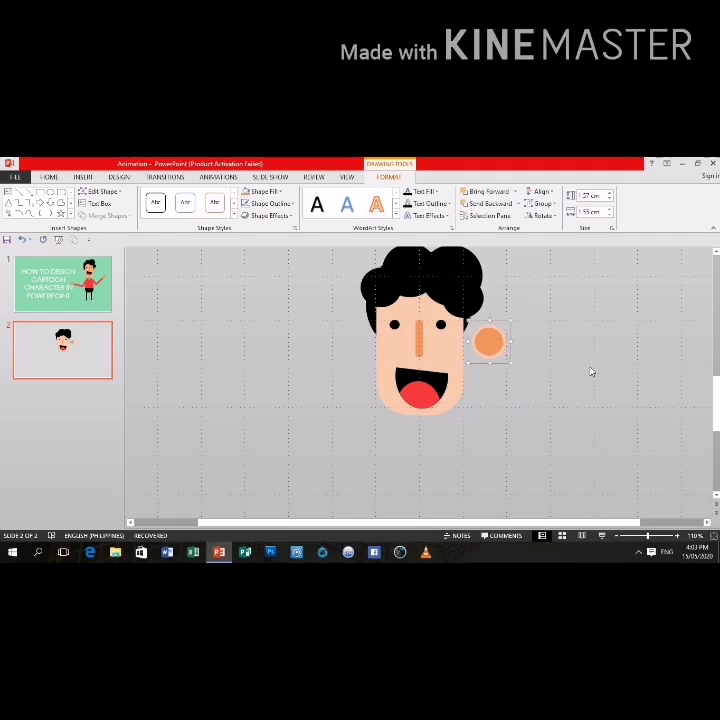
key(Left)
key(Left)
key(Left)
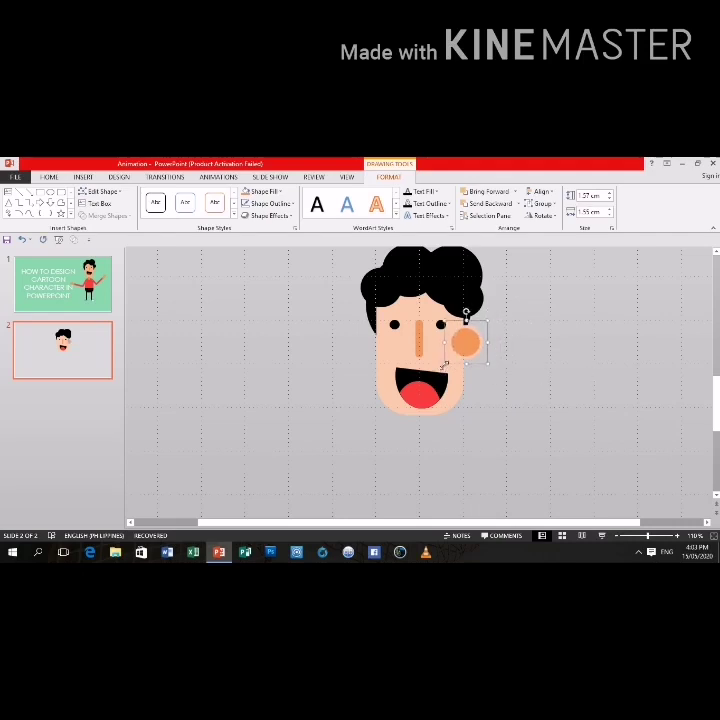
drag(443, 363, 449, 357)
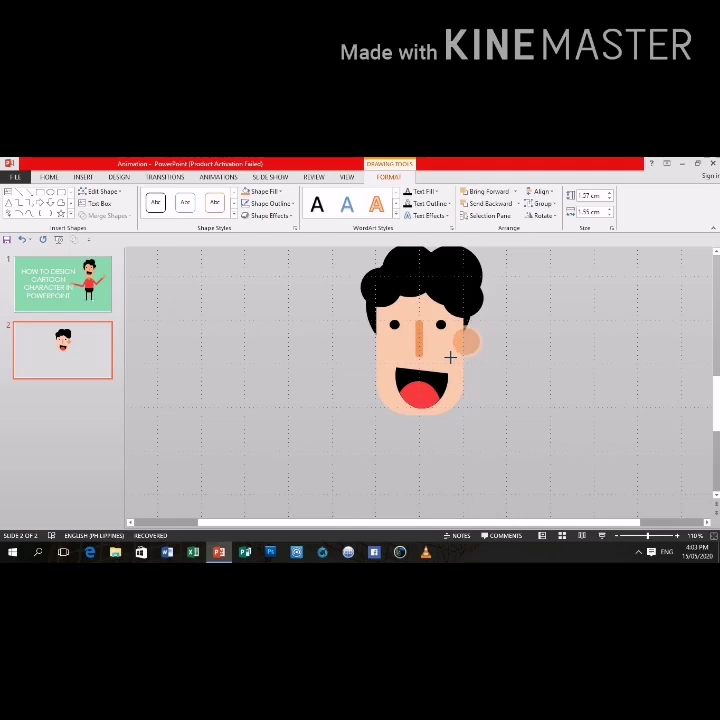
Send the circle pair to the back so it sits behind the head as an ear
right_click(475, 343)
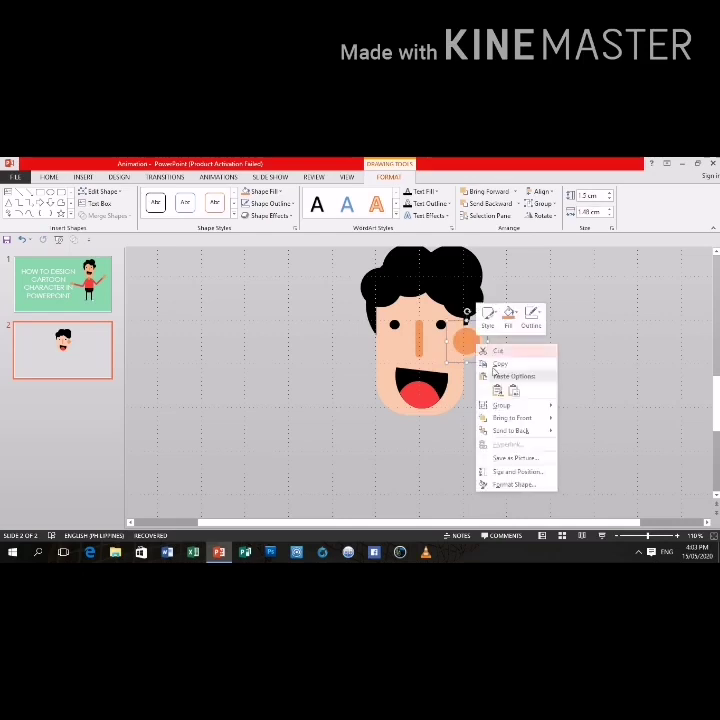
click(511, 431)
click(523, 397)
key(Page_Up)
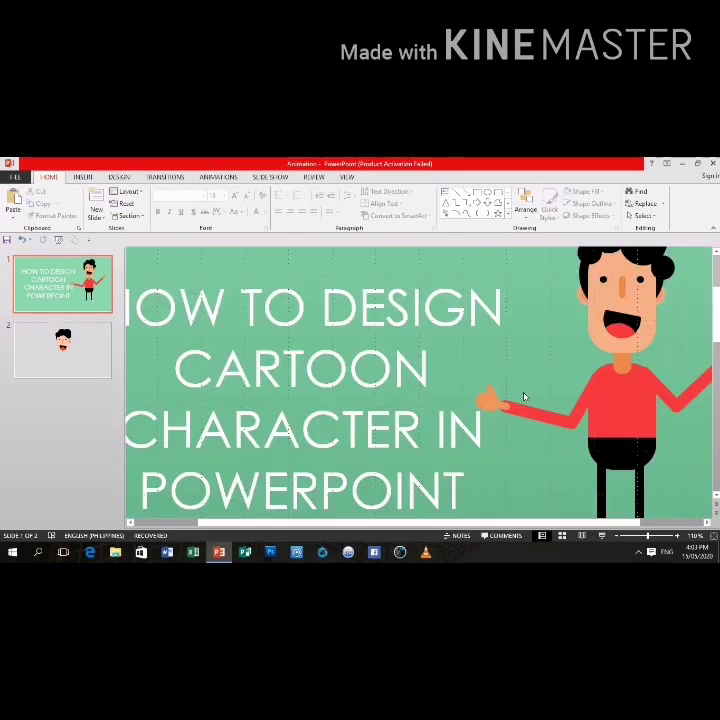
key(Page_Down)
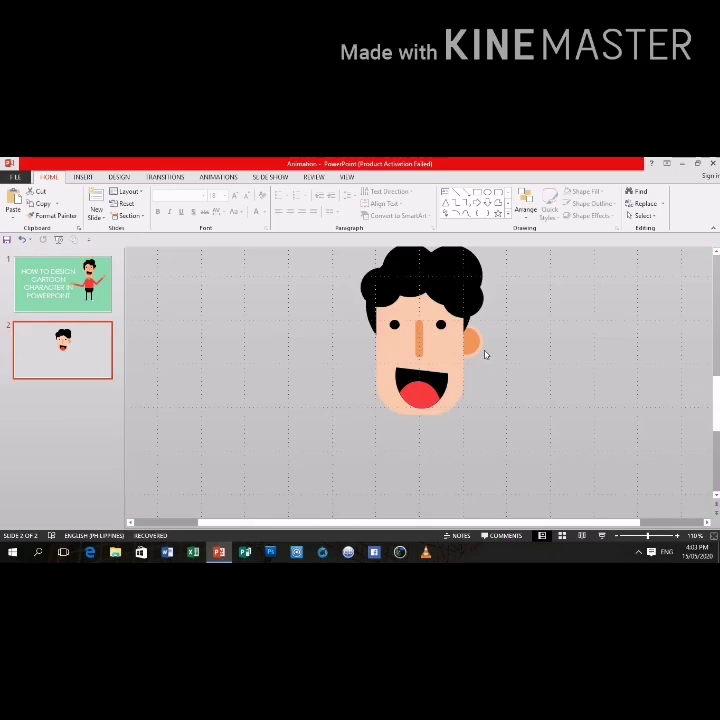
Paste a copy of the ear and move it left across the face to ear height
double_click(479, 347)
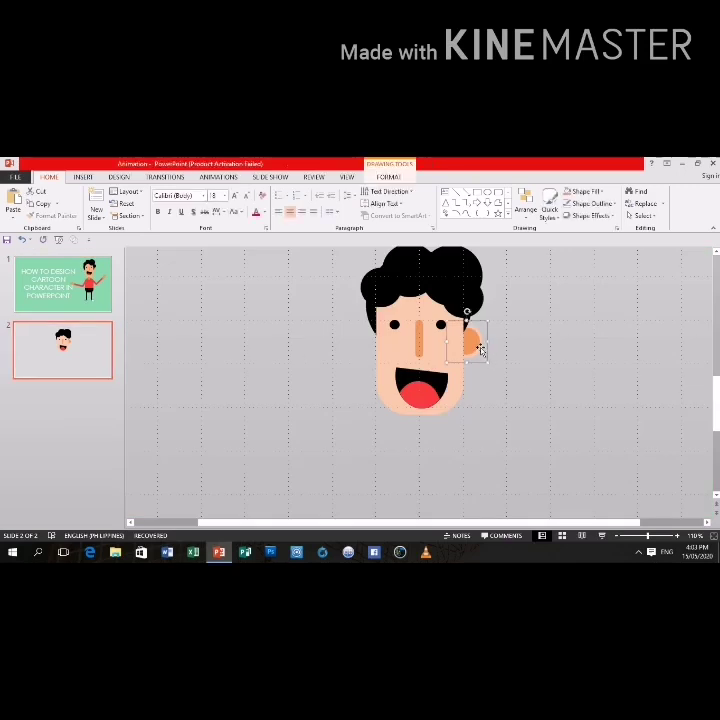
click(561, 368)
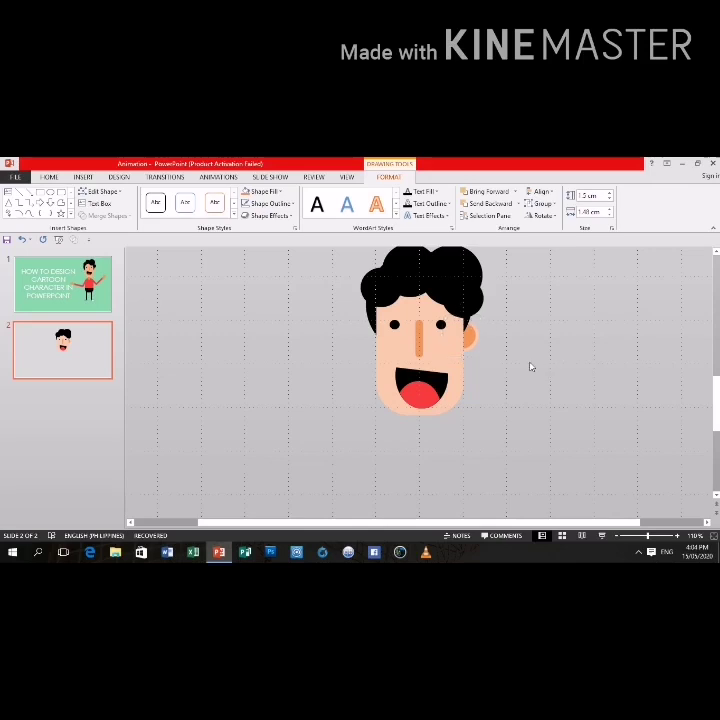
click(472, 342)
key(ctrl+v)
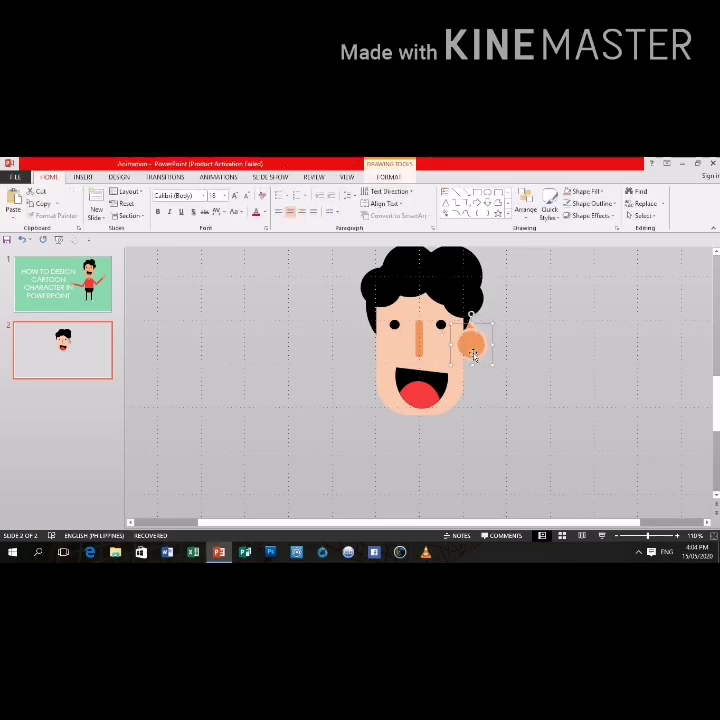
key(Left)
key(Left)
key(Left)
key(Left)
key(Left)
key(Left)
key(Left)
key(Left)
key(Left)
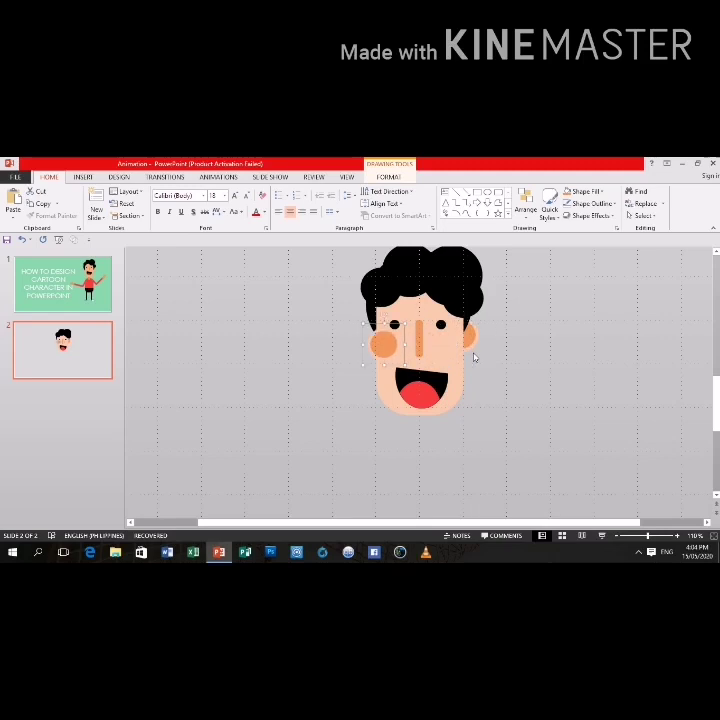
key(Left)
key(Left)
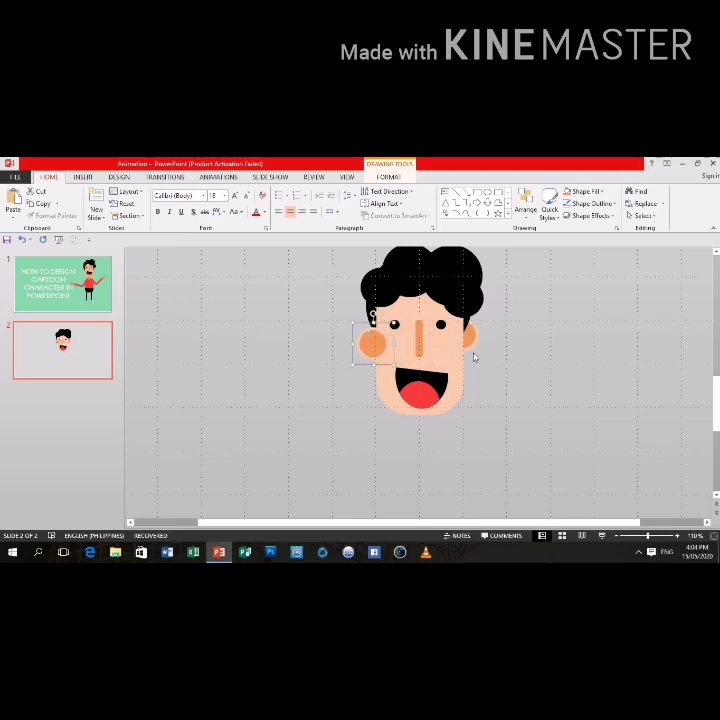
key(Up)
key(Up)
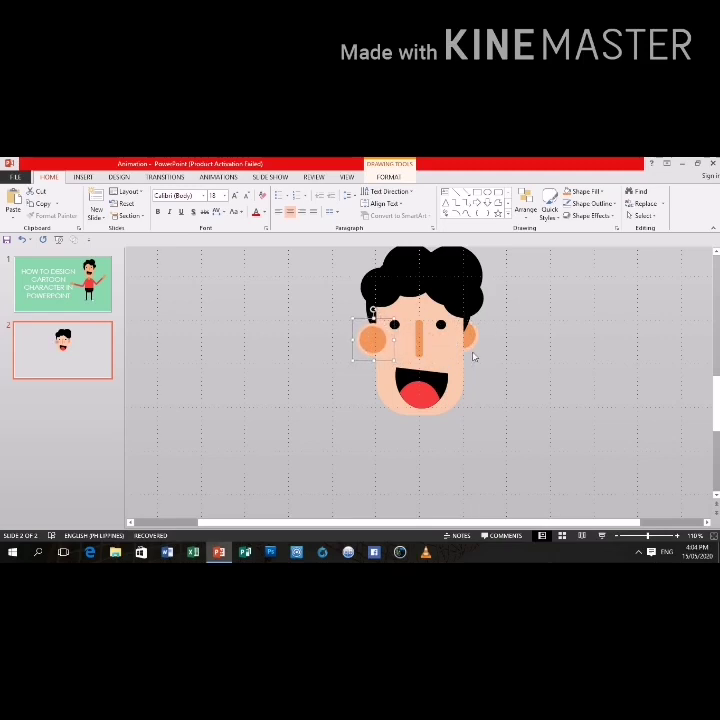
key(Up)
key(Up)
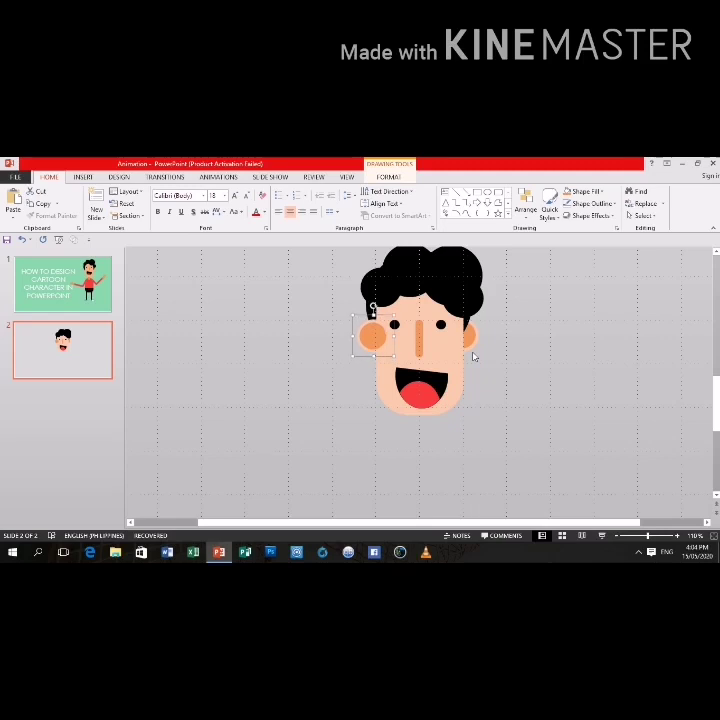
Send the ear copy behind the face as the left ear and nudge it right
right_click(368, 343)
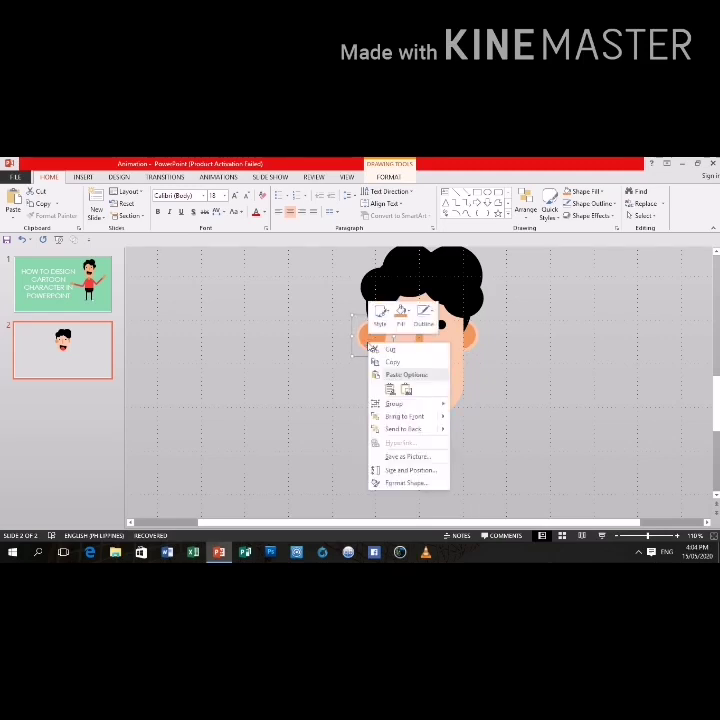
mouse_move(410, 430)
click(485, 431)
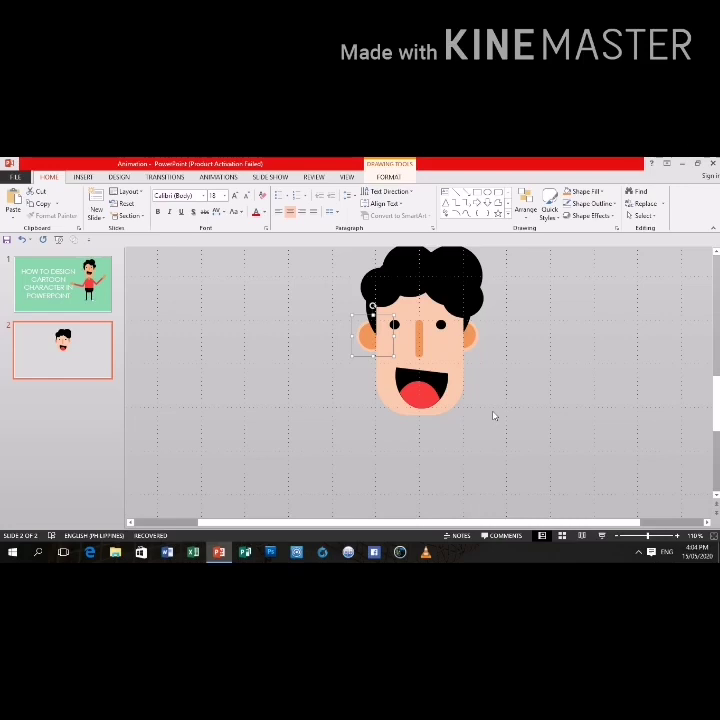
key(Right)
key(Right)
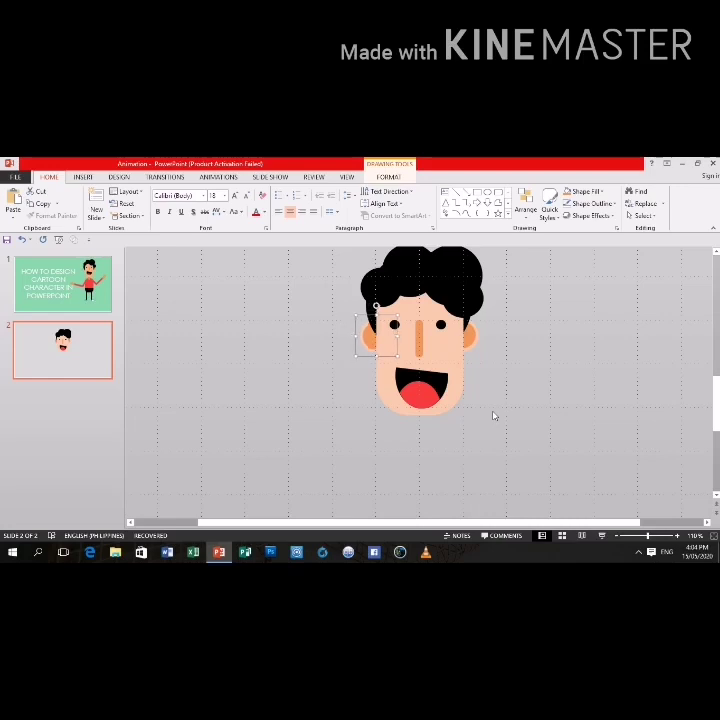
click(493, 415)
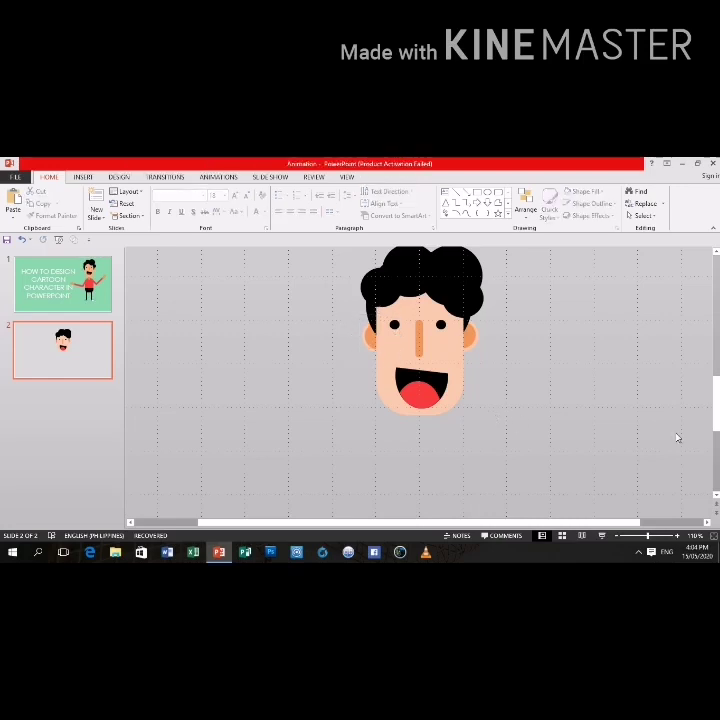
Select all the head's shapes and raise them two arrow-key nudges higher
click(617, 537)
click(617, 537)
click(617, 537)
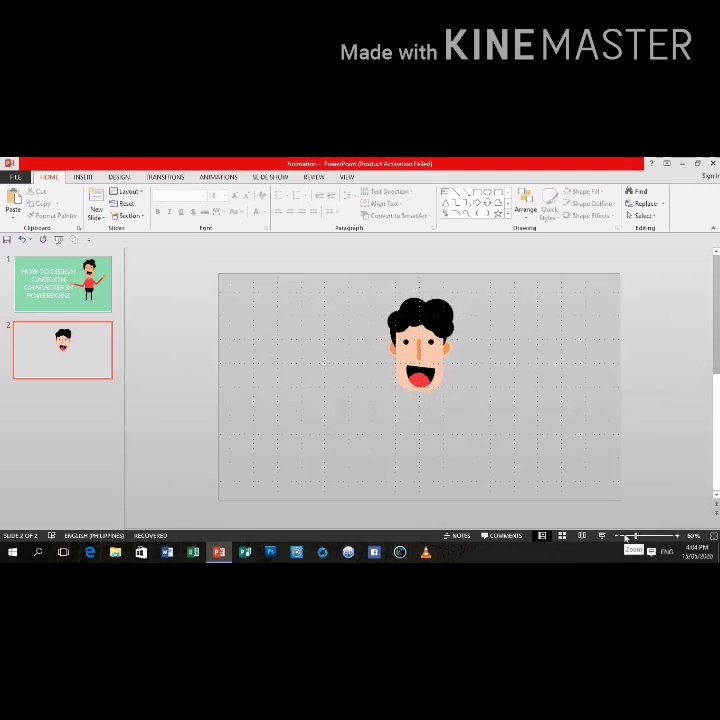
drag(485, 434, 326, 268)
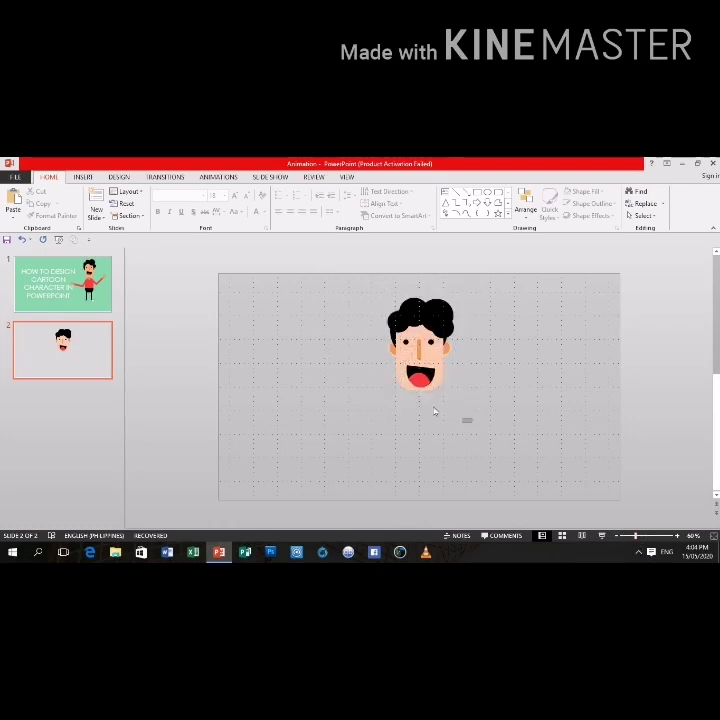
mouse_move(473, 422)
mouse_down()
mouse_move(379, 311)
mouse_move(374, 292)
mouse_up()
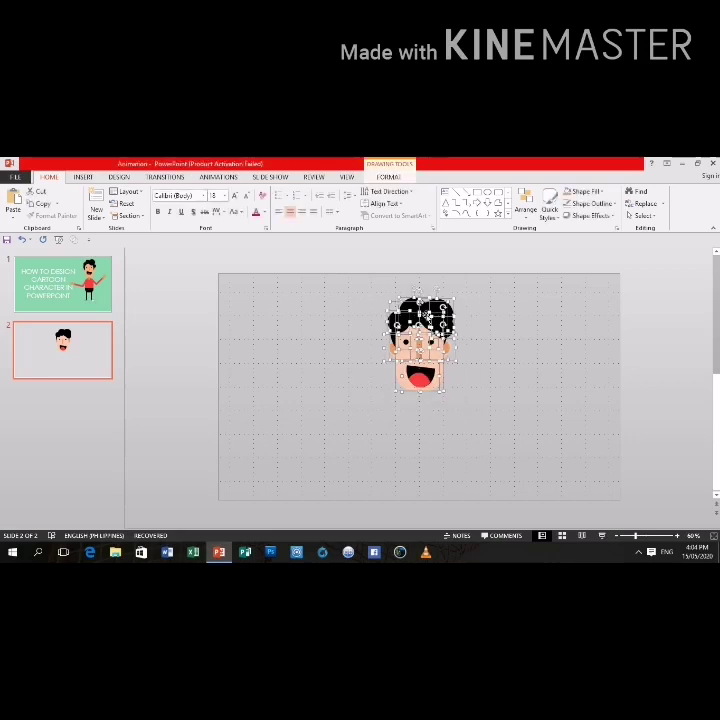
key(Up)
key(Up)
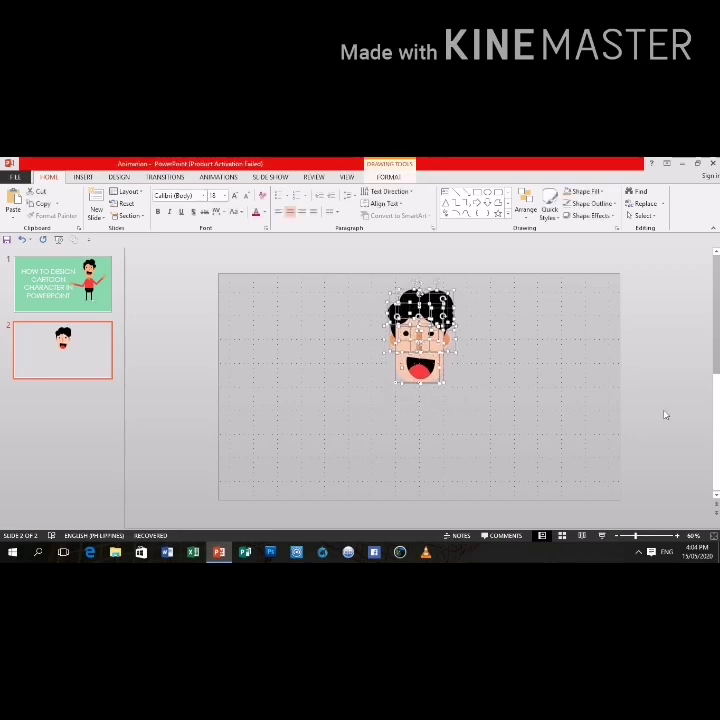
key(Up)
key(Up)
click(674, 415)
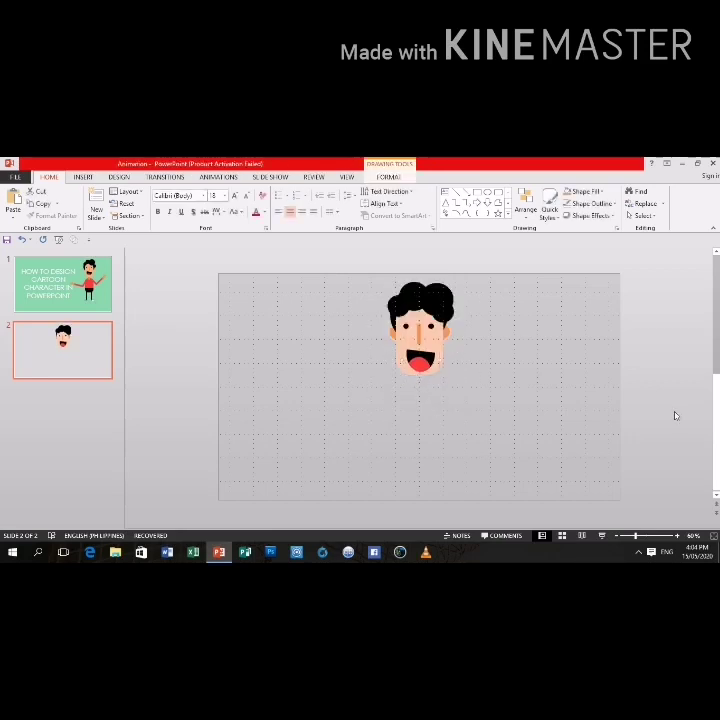
Paste a copy of the orange nose and position it below the mouth as a neck
click(677, 537)
click(677, 537)
click(678, 537)
click(678, 537)
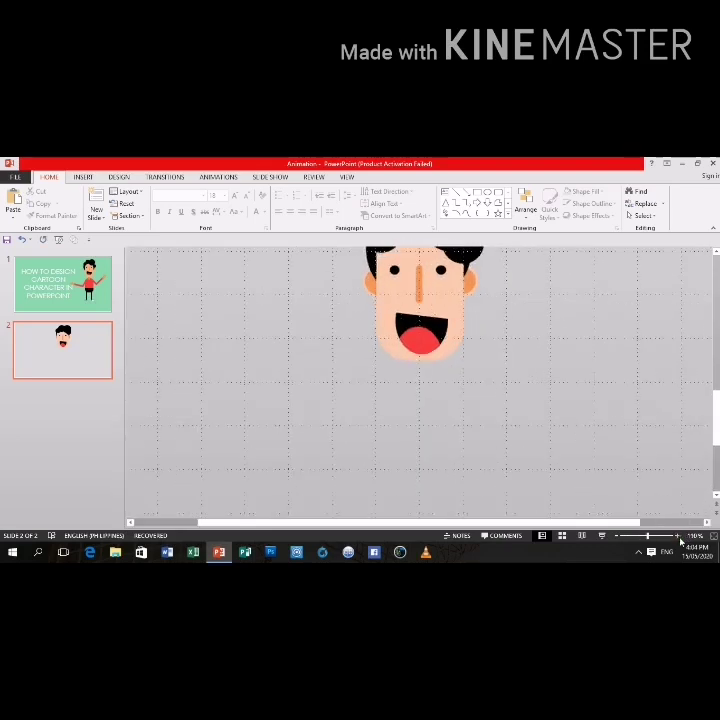
click(678, 537)
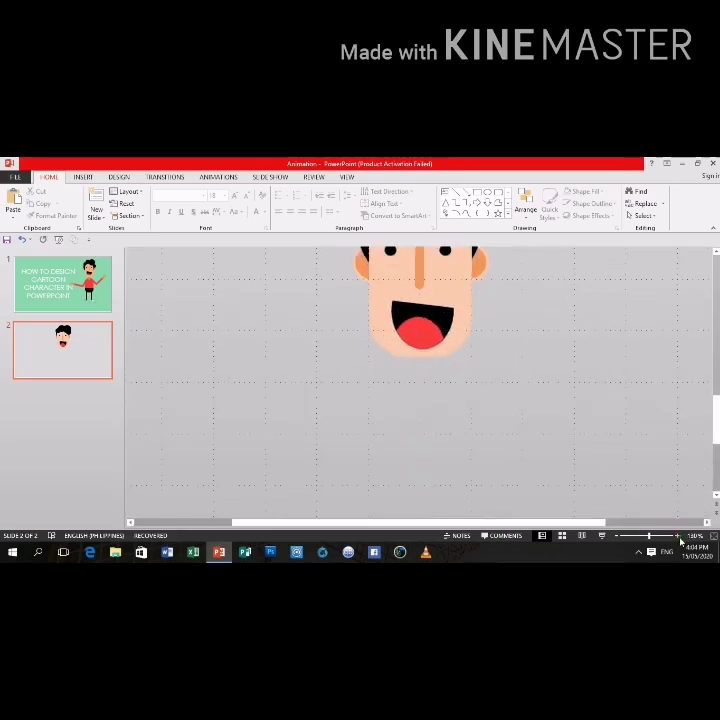
click(432, 275)
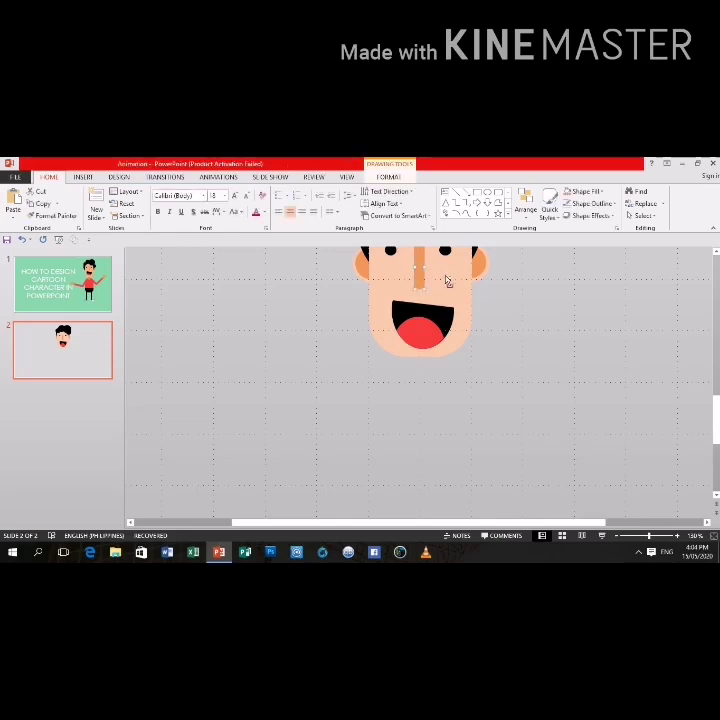
click(492, 409)
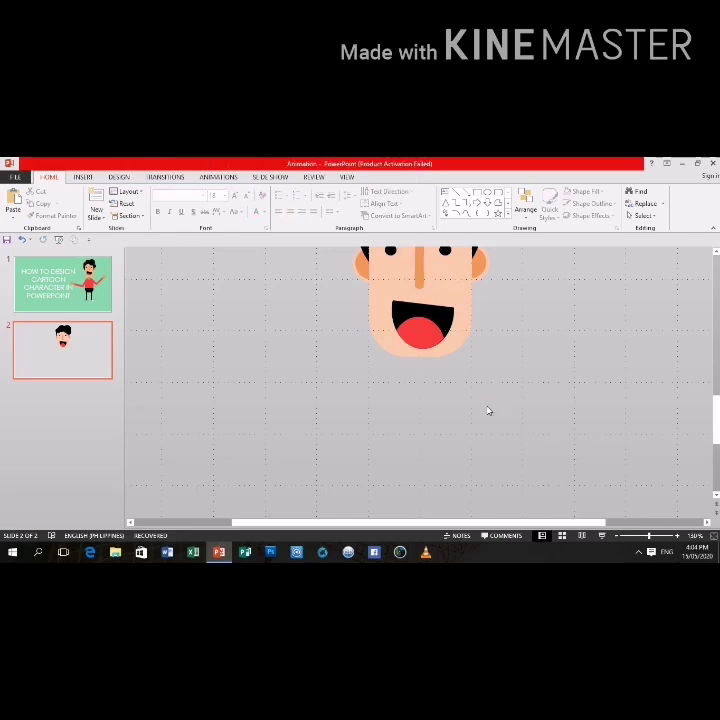
key(ctrl+v)
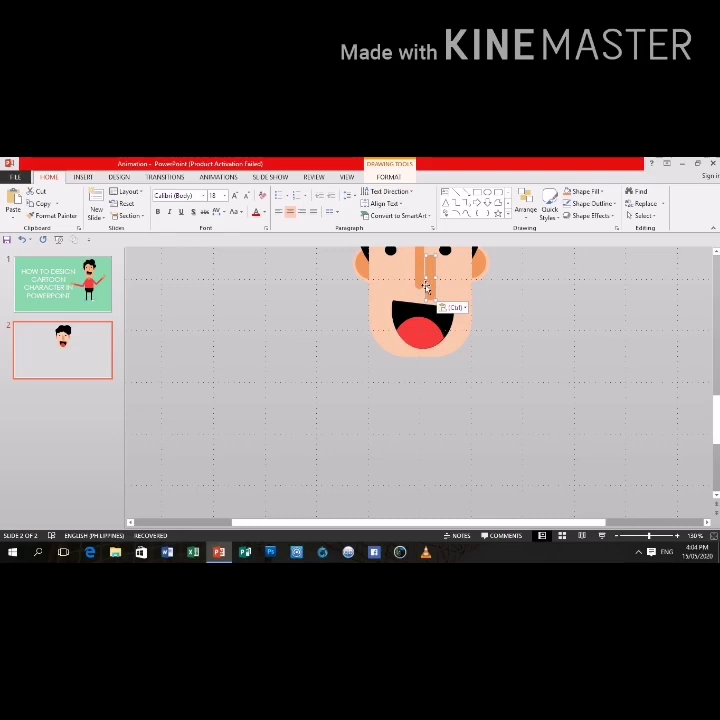
drag(424, 293, 432, 336)
key(Down)
key(Down)
key(Down)
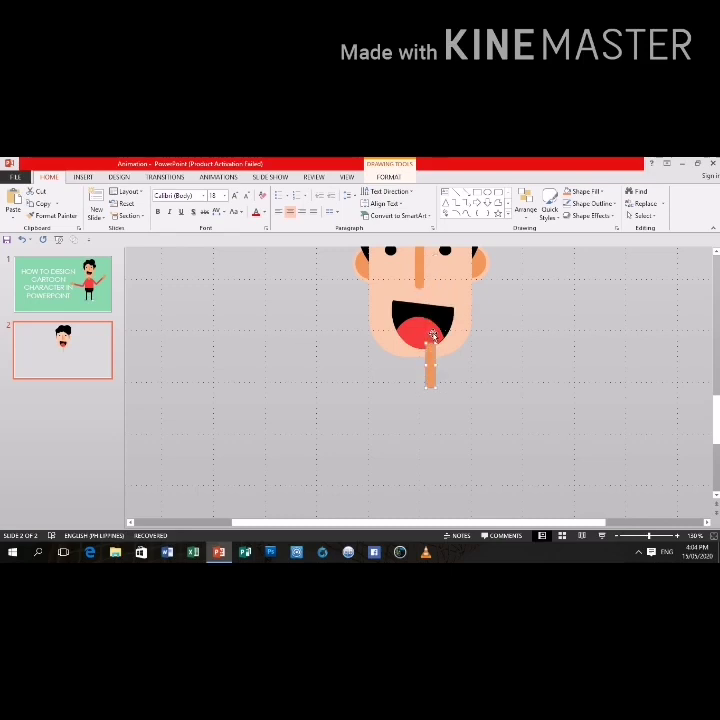
key(Left)
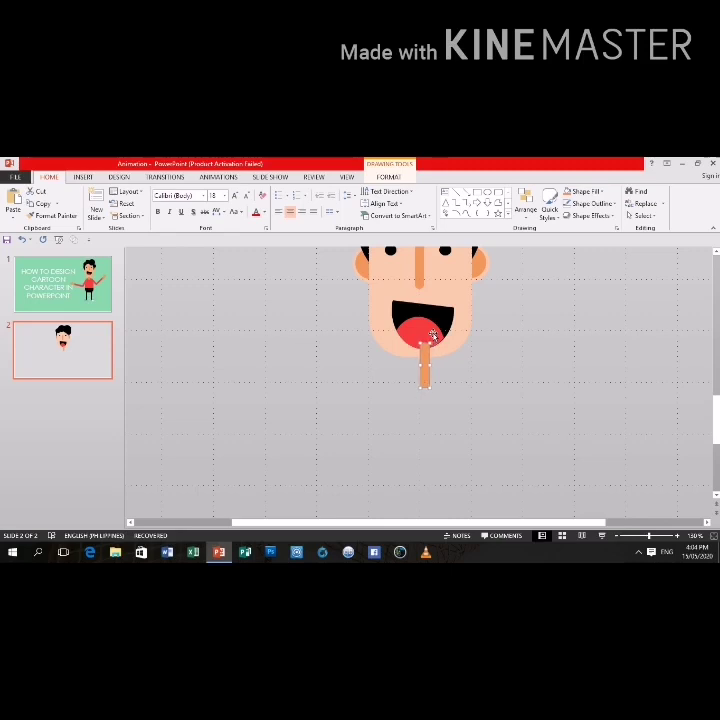
key(Left)
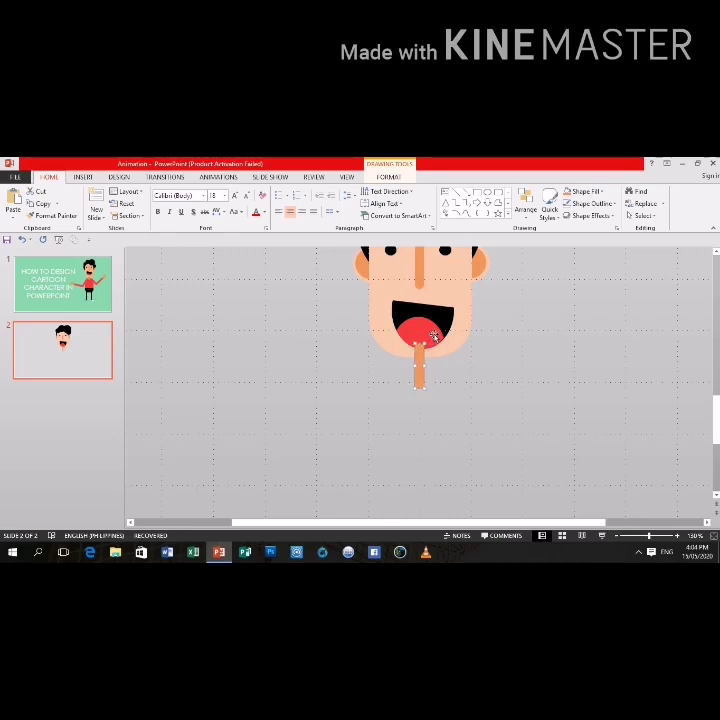
key(Down)
key(Down)
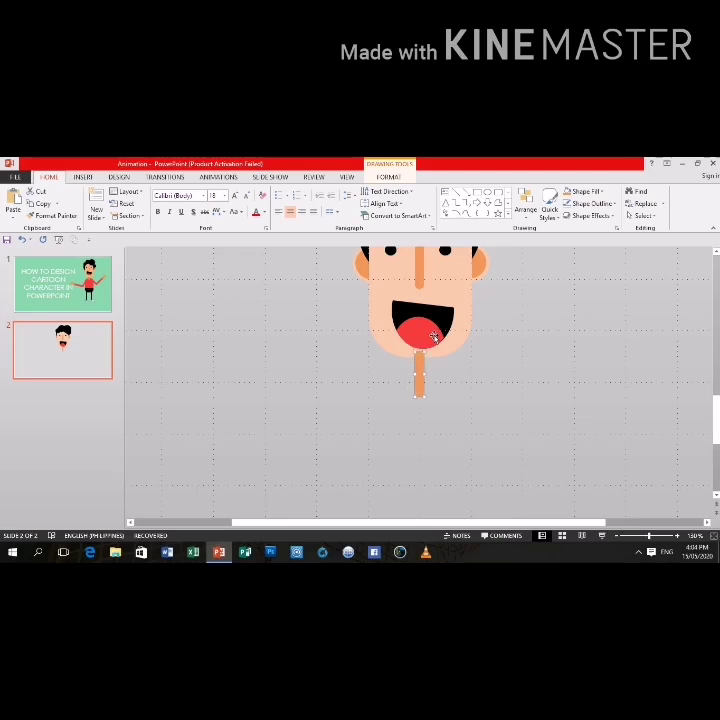
Send the orange neck to the back so it sits behind the face
click(452, 356)
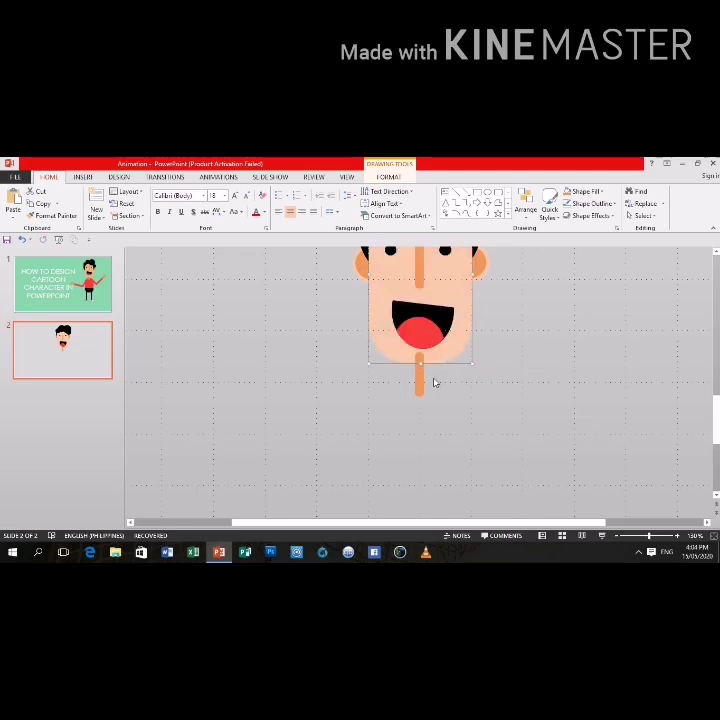
click(420, 375)
key(Escape)
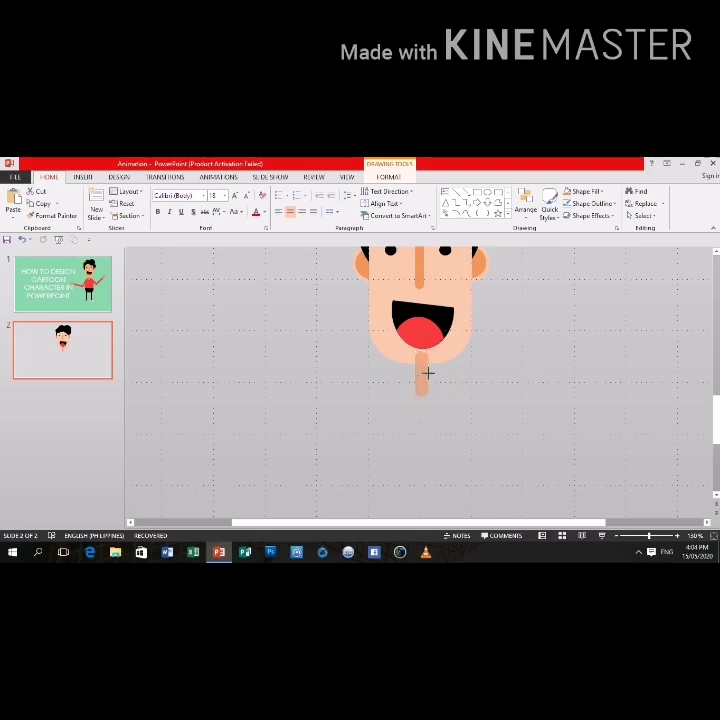
click(427, 372)
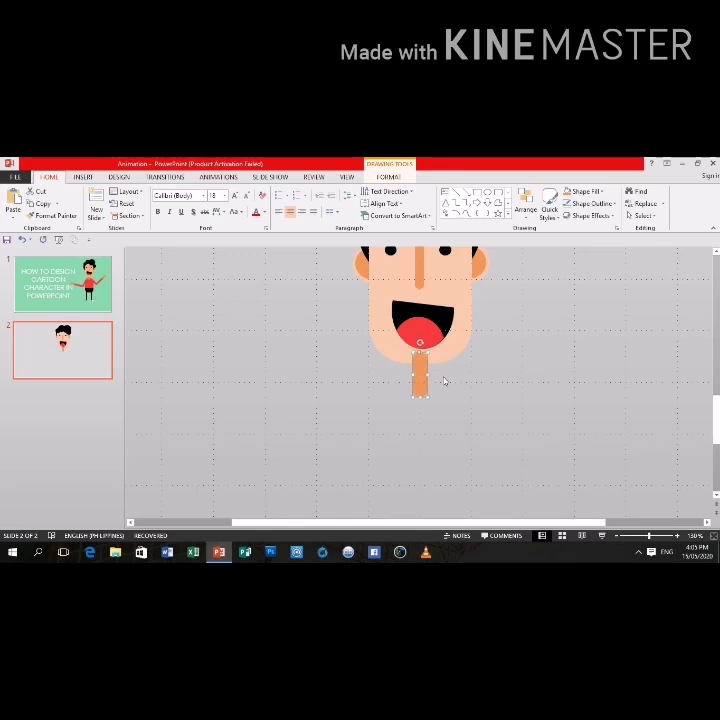
click(441, 383)
click(423, 373)
right_click(425, 378)
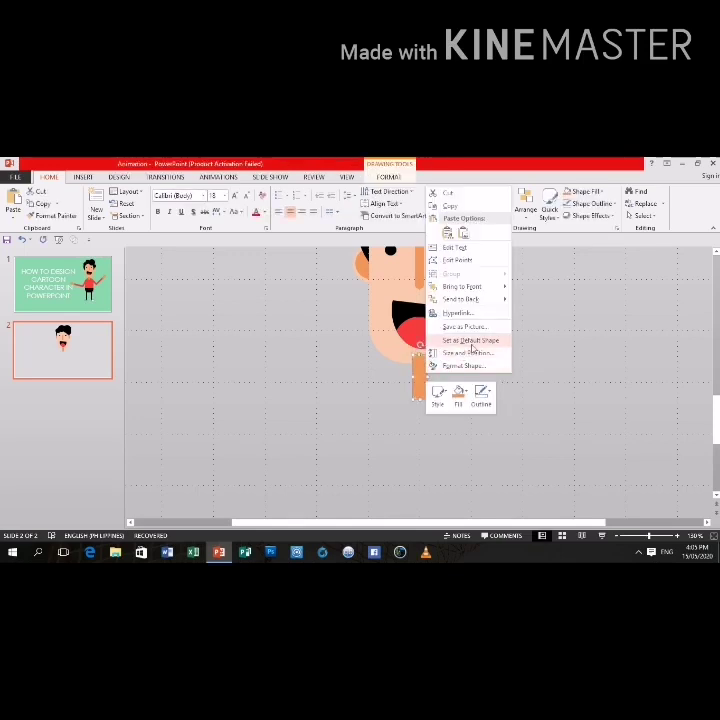
click(428, 281)
click(490, 396)
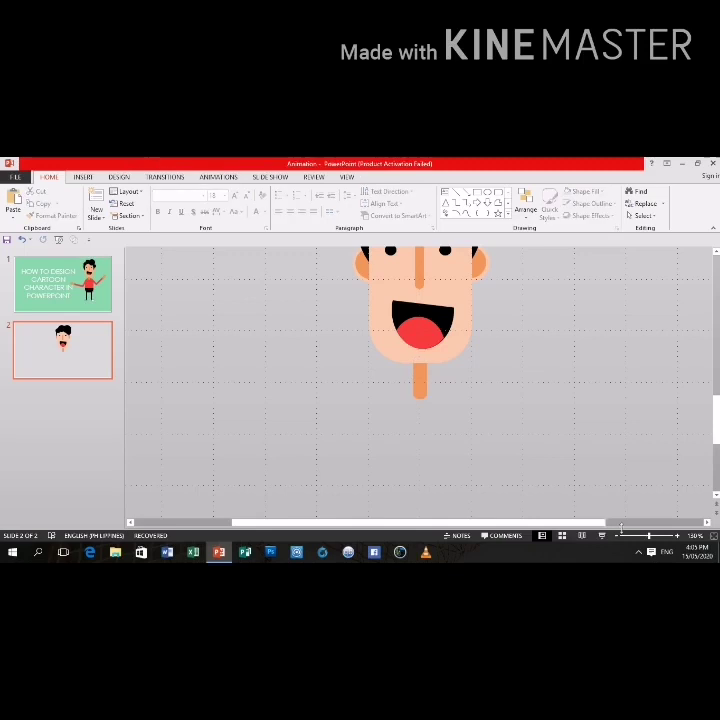
Duplicate the rounded face shape and position the copy just below the head
click(615, 537)
click(615, 537)
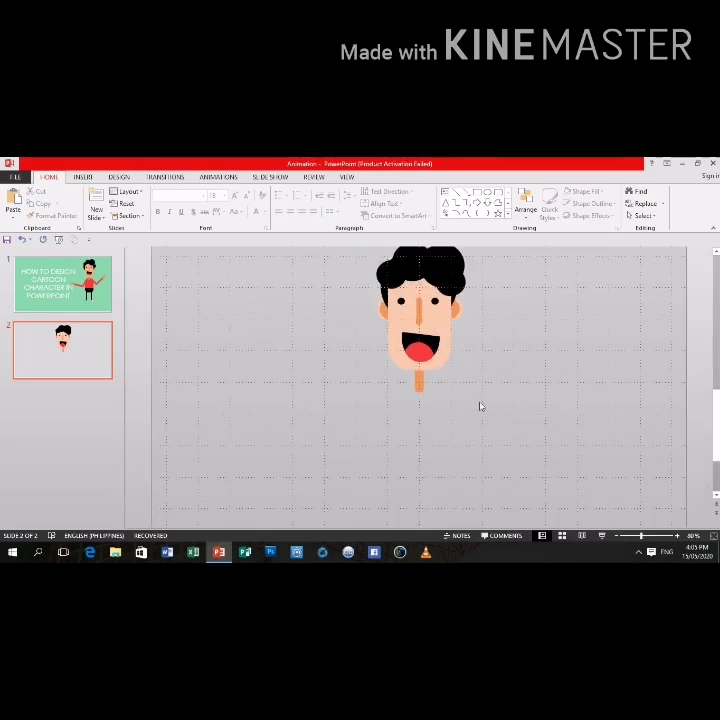
click(443, 366)
key(ctrl+x)
key(ctrl+v)
key(Down)
key(Down)
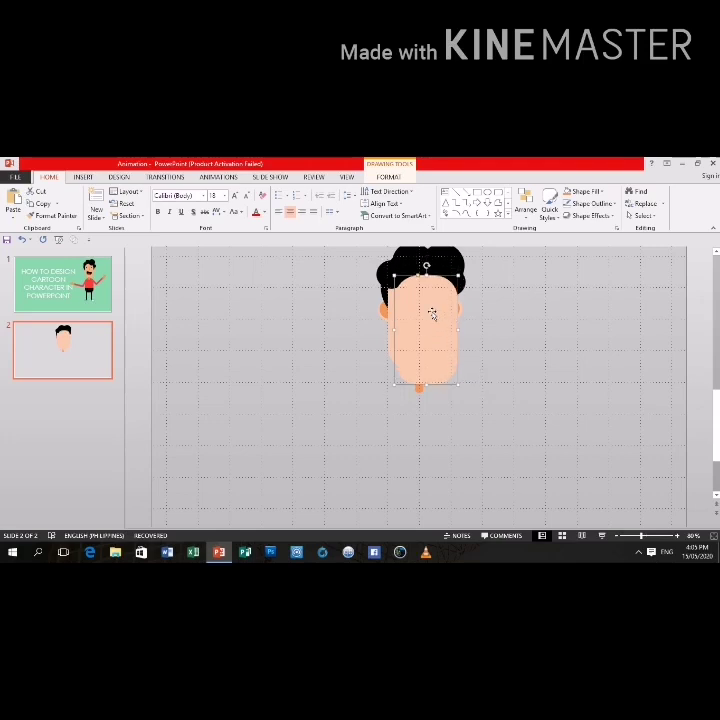
key(Down)
key(Down)
key(Down)
key(Down)
key(Down)
key(Down)
key(Left)
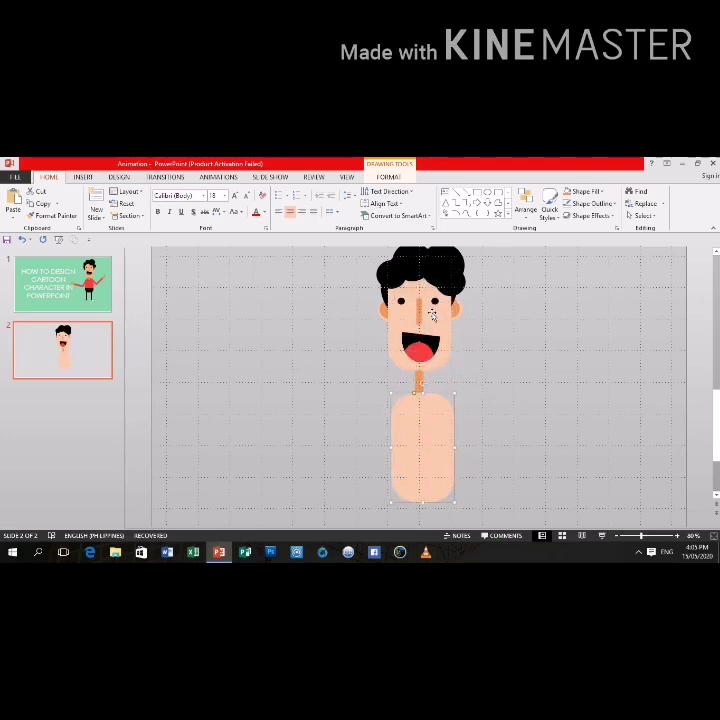
key(Left)
key(Left)
key(Up)
key(Up)
key(Up)
key(Up)
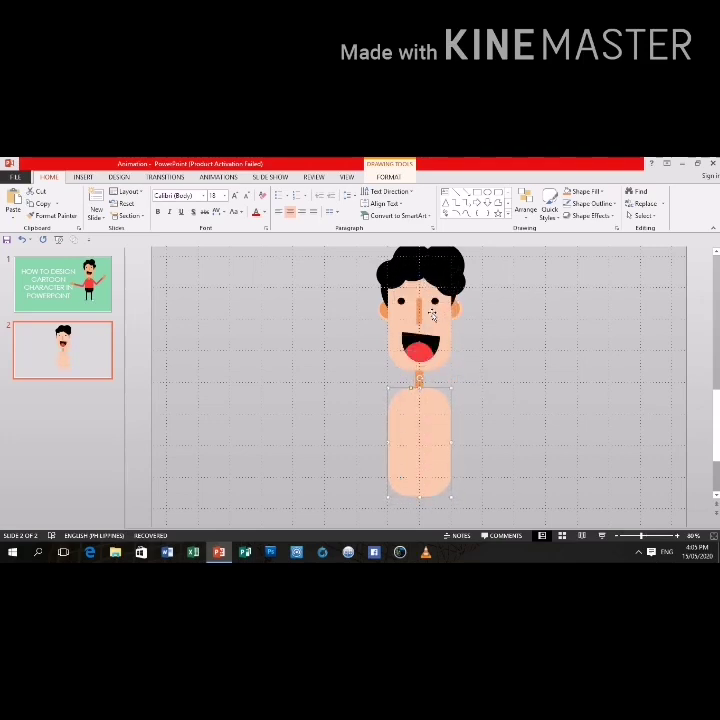
key(Up)
Fill the copied shape red, send it to back, and nudge it up
click(389, 176)
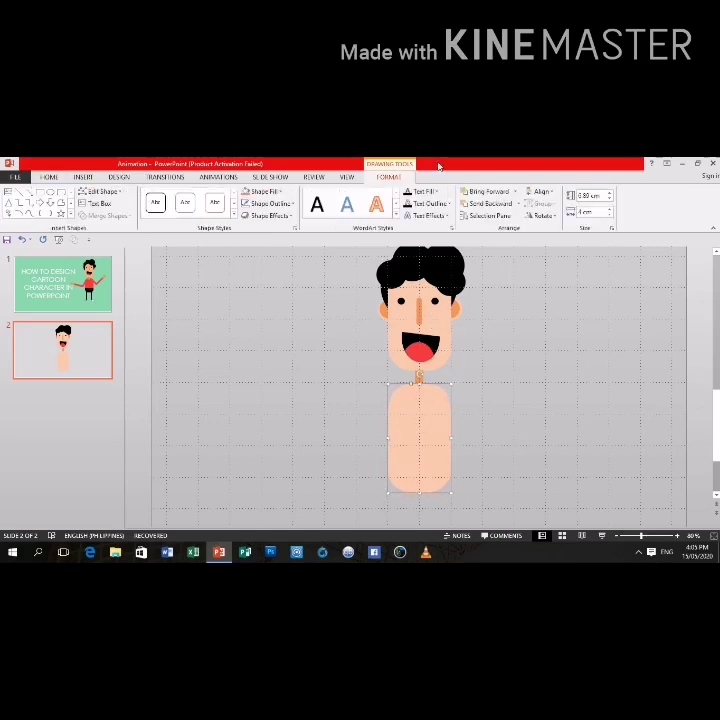
click(265, 191)
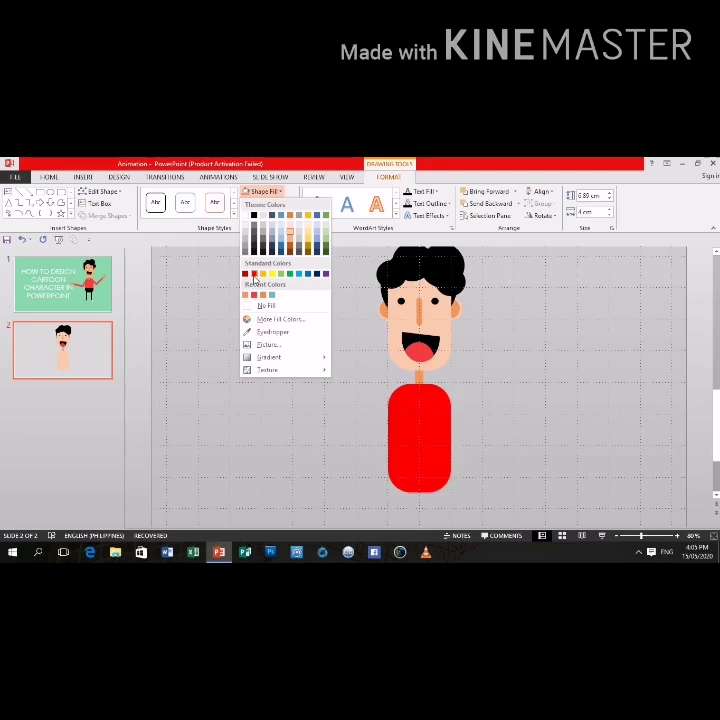
click(254, 275)
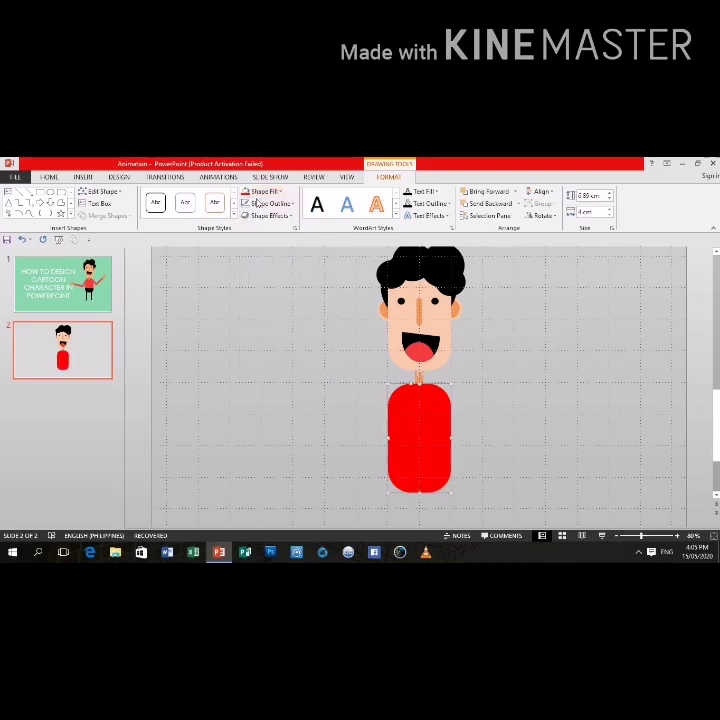
right_click(442, 404)
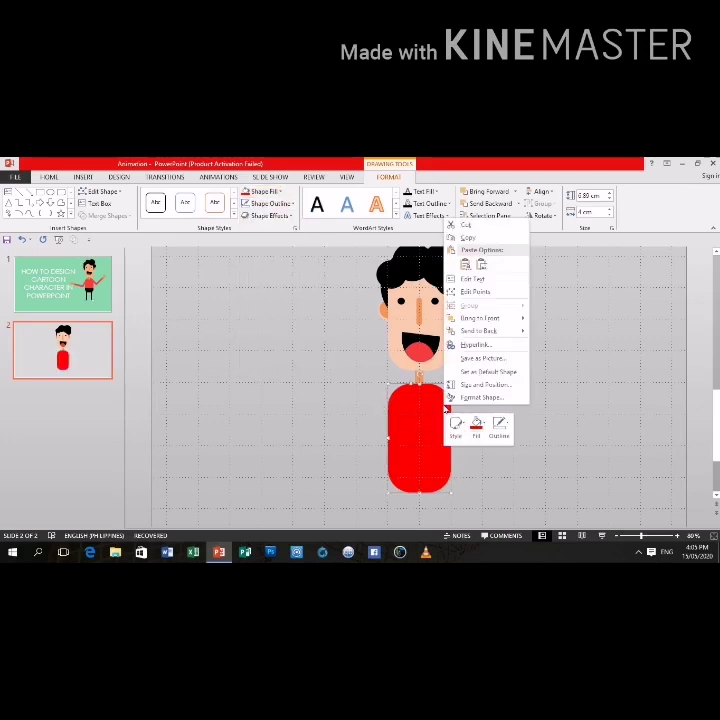
click(478, 331)
click(470, 426)
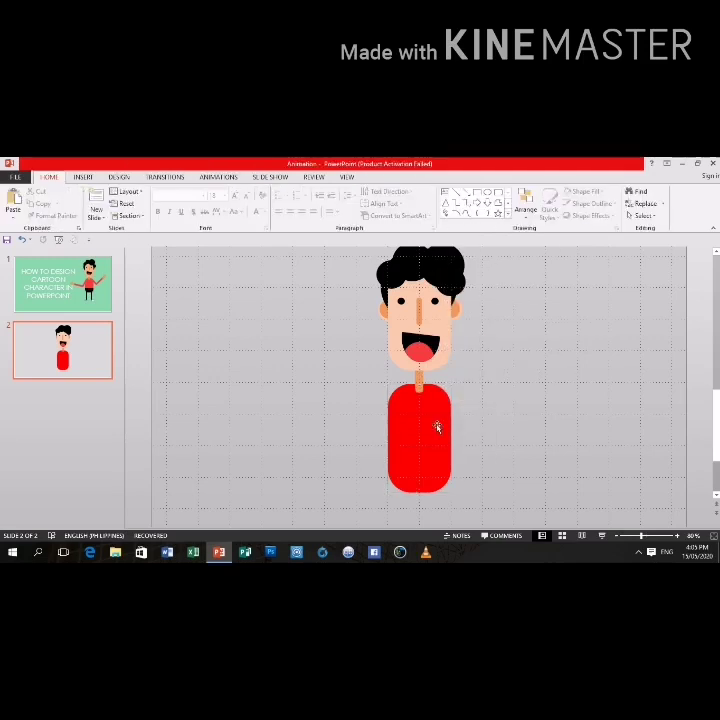
click(437, 428)
double_click(448, 431)
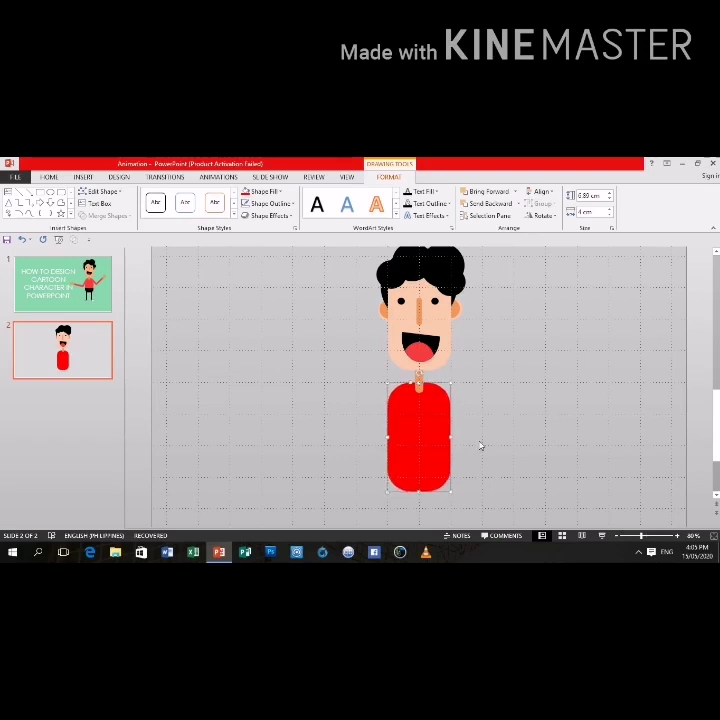
drag(431, 415, 422, 393)
Shorten the orange neck from its bottom and move the red body up to overlap it
click(421, 394)
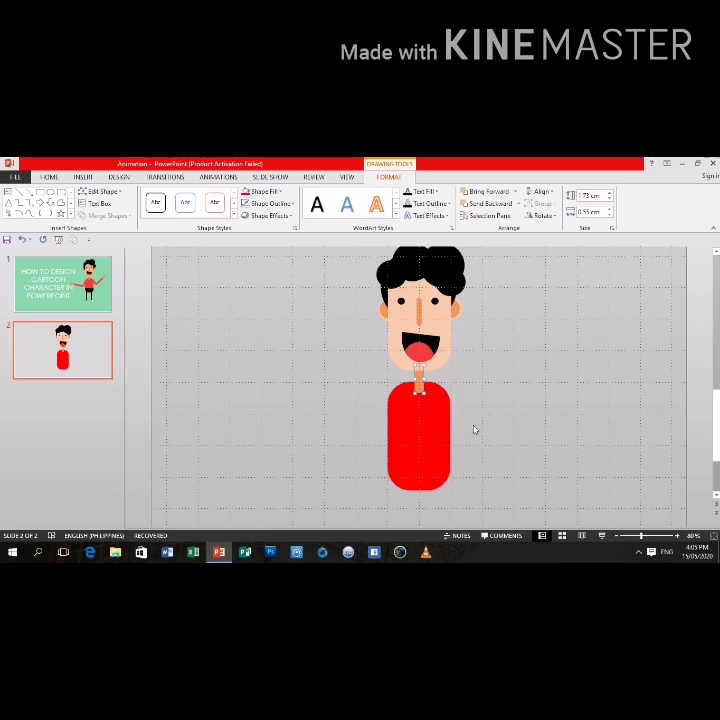
click(676, 537)
click(676, 537)
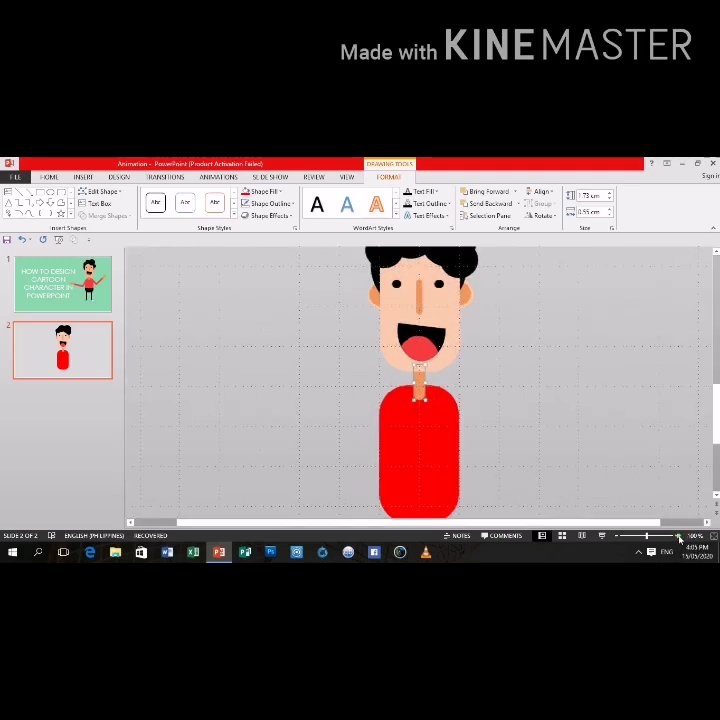
click(676, 537)
click(677, 537)
click(677, 537)
click(677, 537)
click(677, 537)
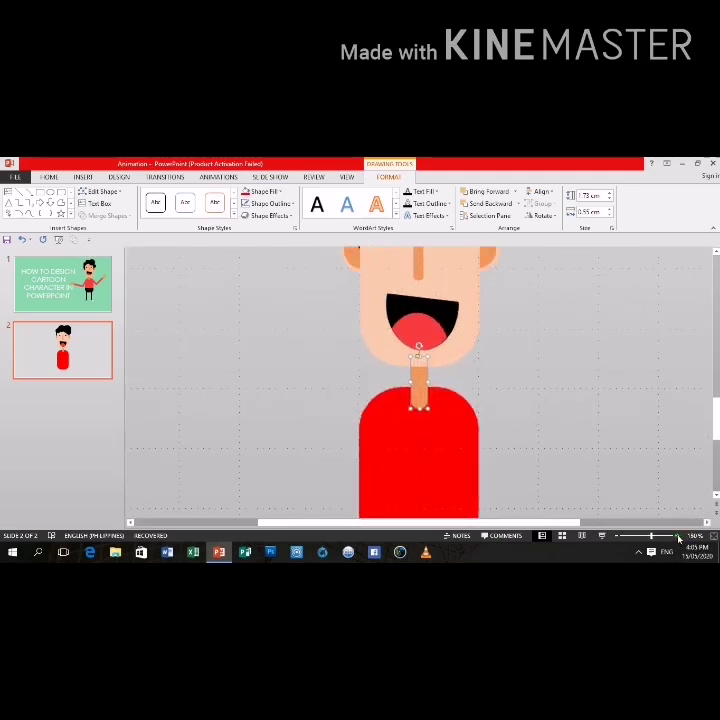
click(677, 537)
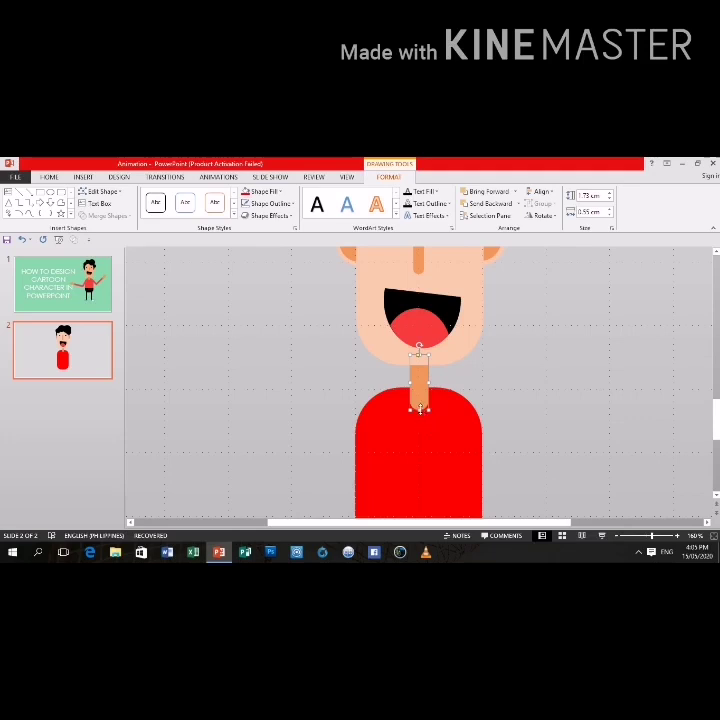
drag(420, 408, 420, 400)
click(519, 418)
click(466, 435)
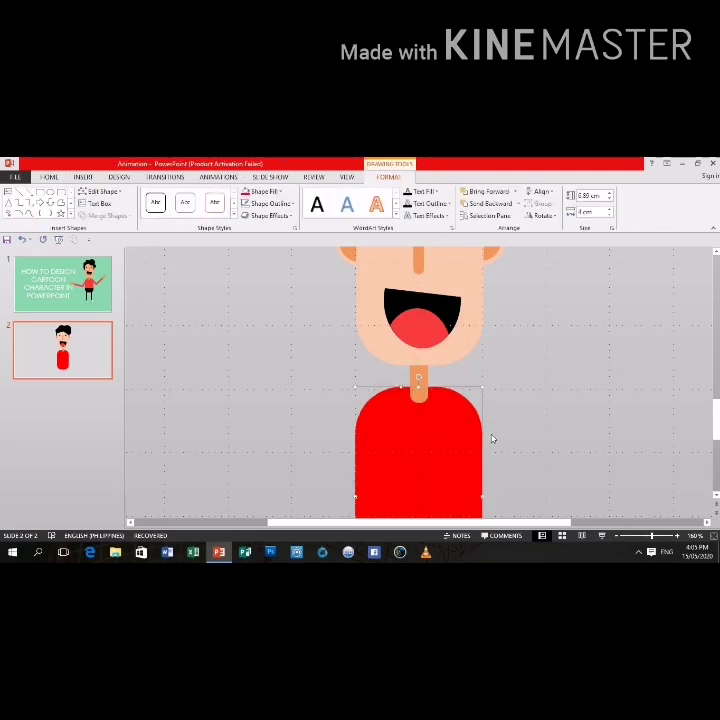
key(Up)
key(Up)
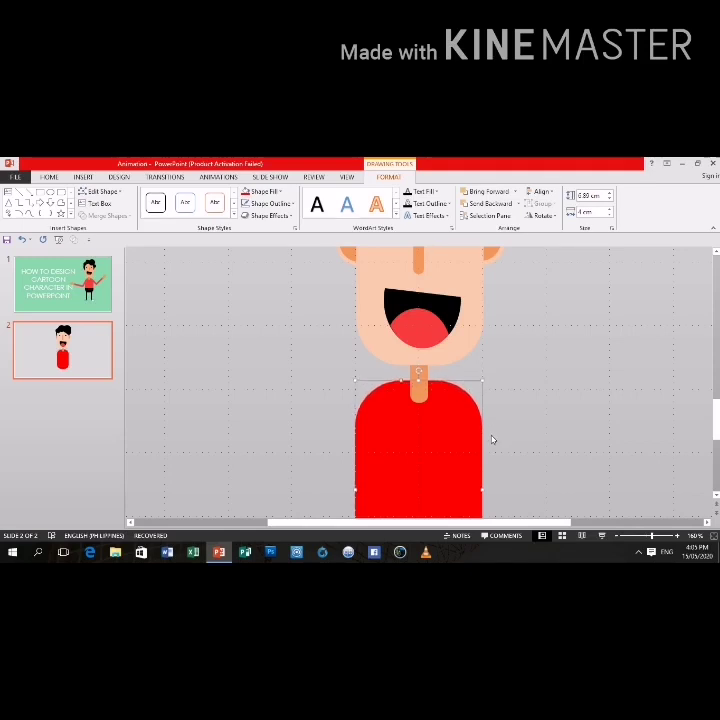
click(632, 515)
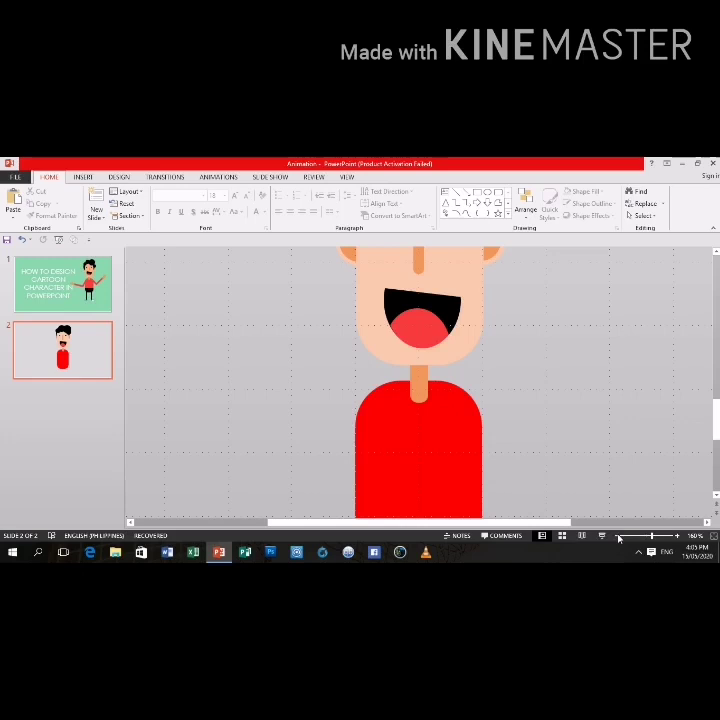
Trim the red body slightly shorter by dragging its bottom edge up
click(618, 537)
click(618, 537)
click(618, 537)
click(618, 537)
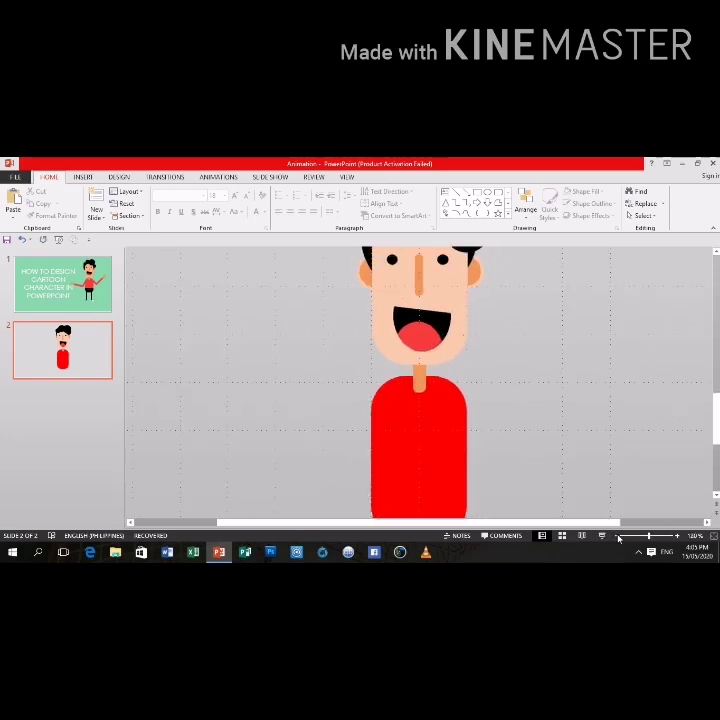
click(618, 537)
click(618, 537)
click(618, 537)
click(618, 537)
click(618, 537)
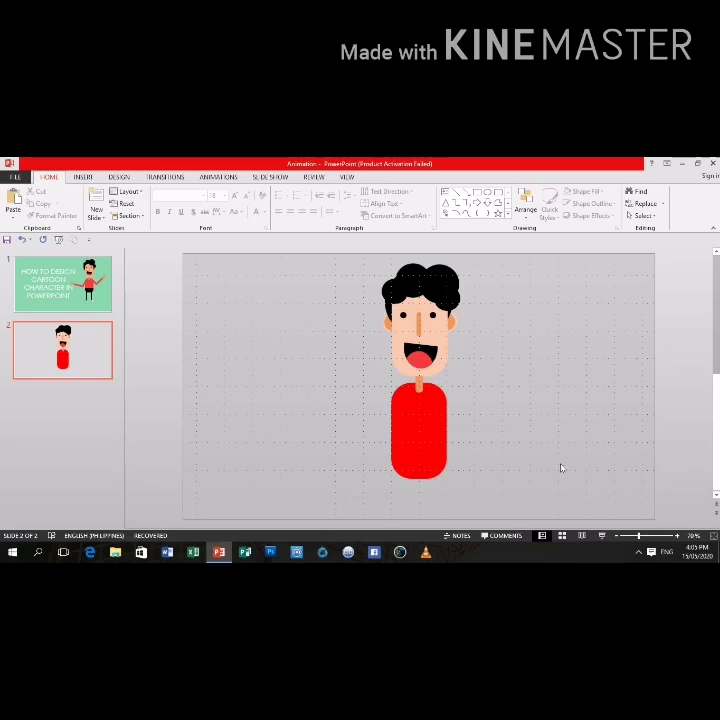
click(435, 458)
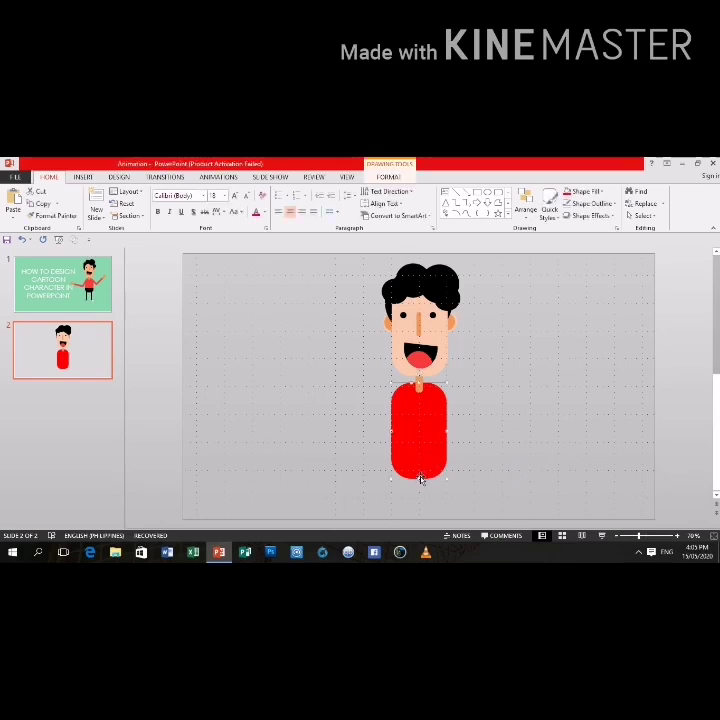
drag(419, 476, 423, 466)
click(528, 472)
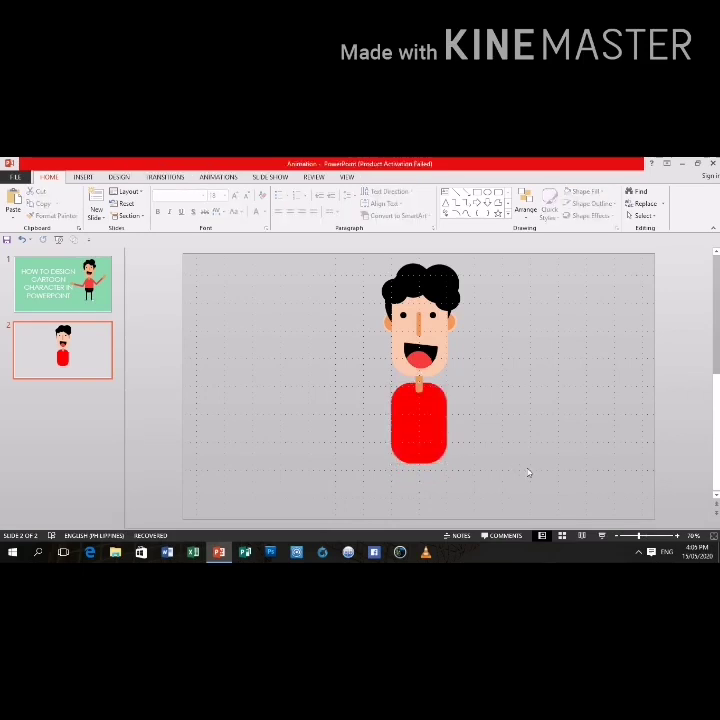
click(445, 441)
click(463, 461)
Duplicate the red body and place the copy to its right
click(423, 421)
key(ctrl+c)
key(ctrl+v)
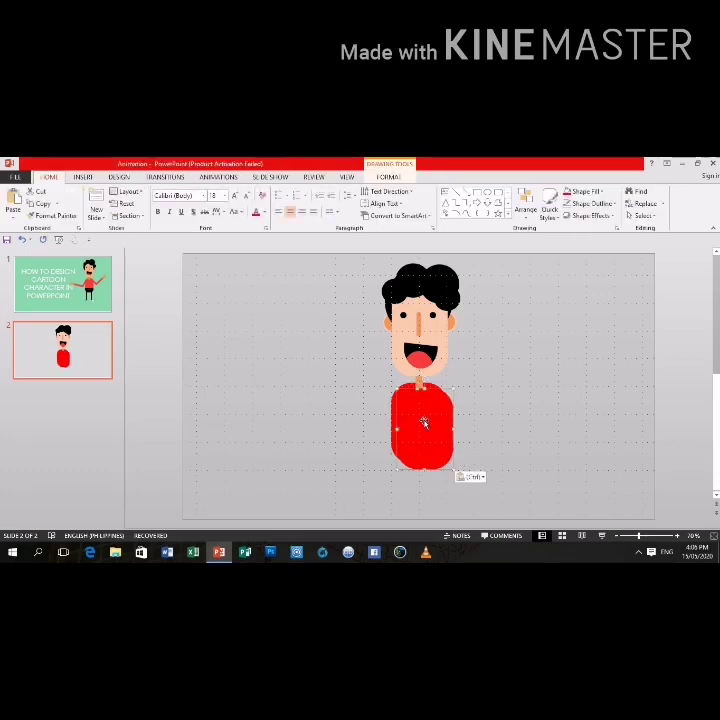
drag(437, 427, 517, 423)
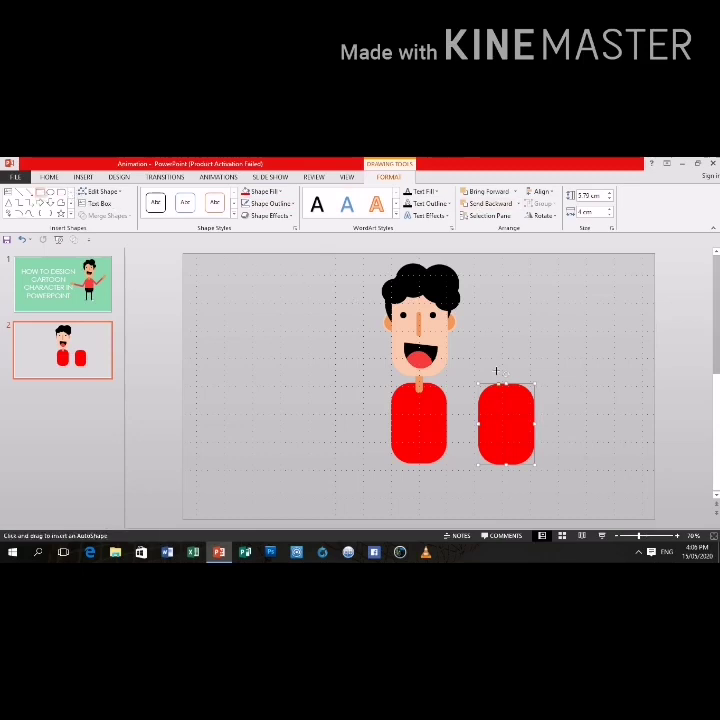
Add a blue rectangle stretched over the top of the red copy and select both shapes
click(465, 378)
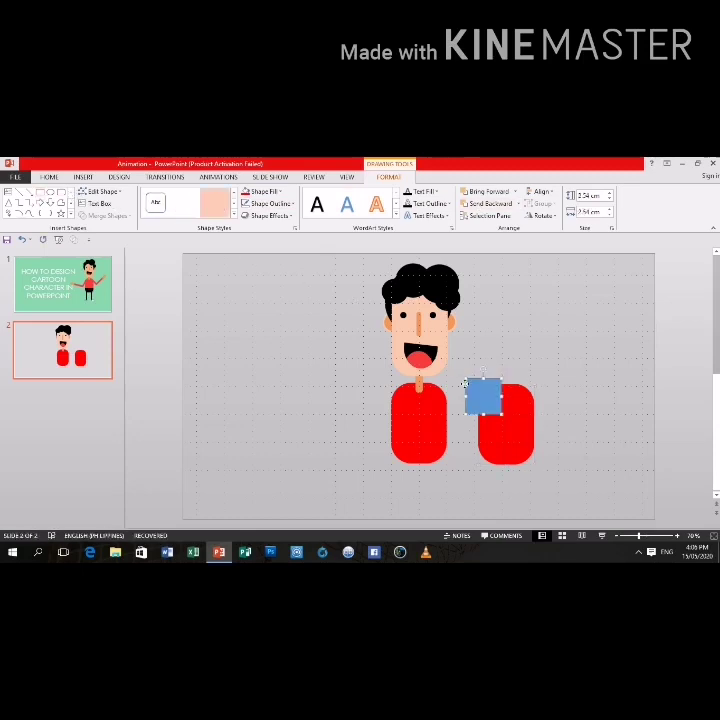
drag(480, 396, 476, 390)
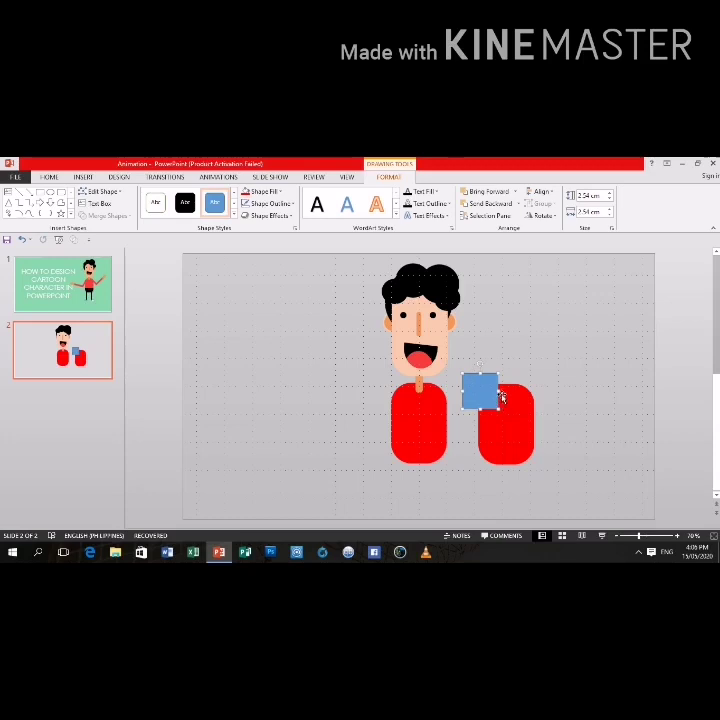
drag(497, 392, 553, 391)
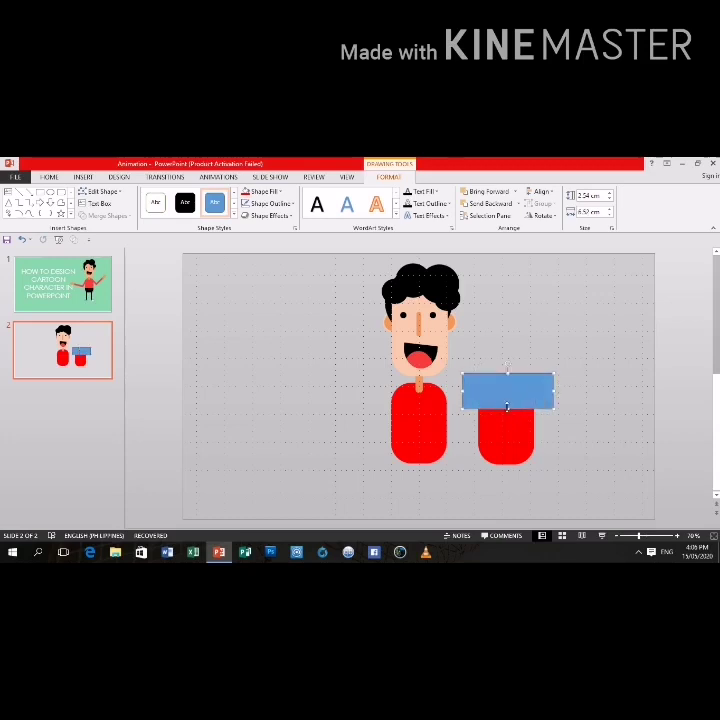
drag(507, 408, 507, 436)
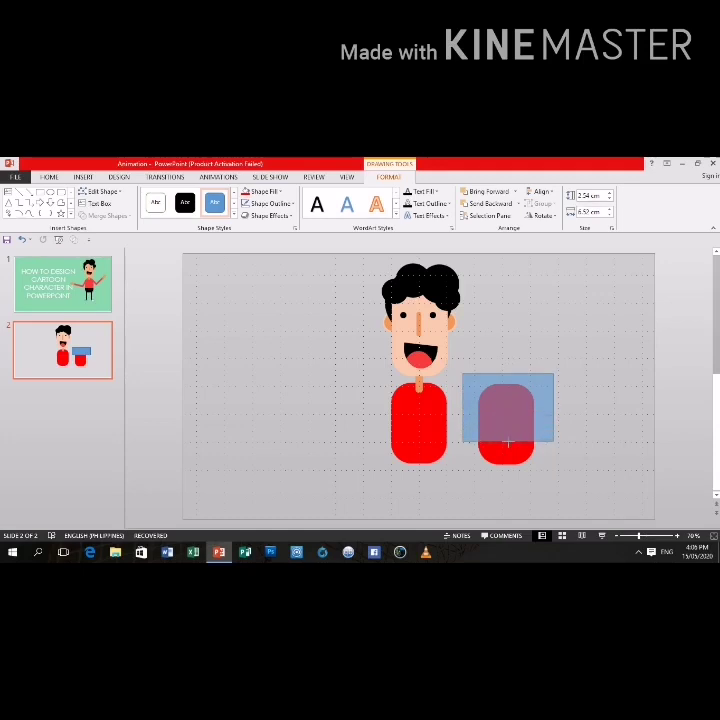
drag(508, 436, 507, 443)
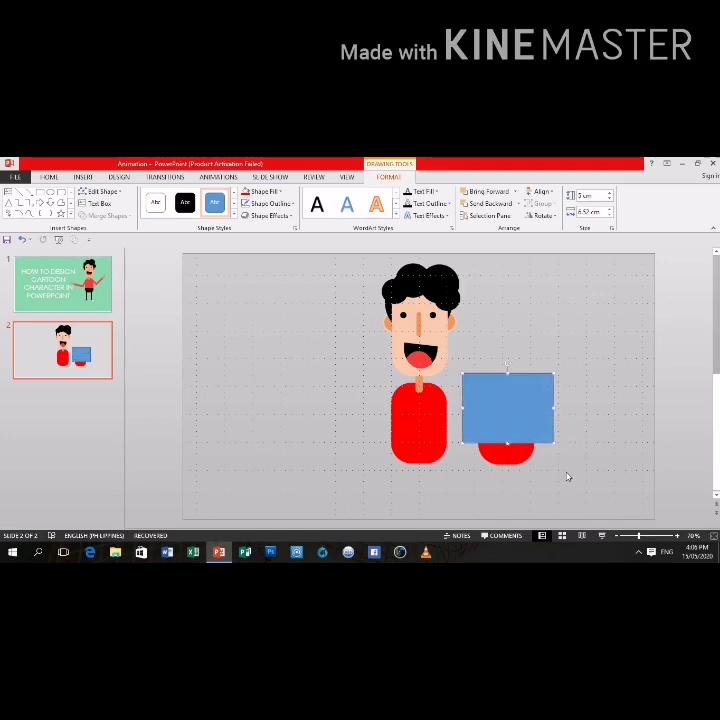
click(566, 477)
click(522, 438)
shift+click(517, 460)
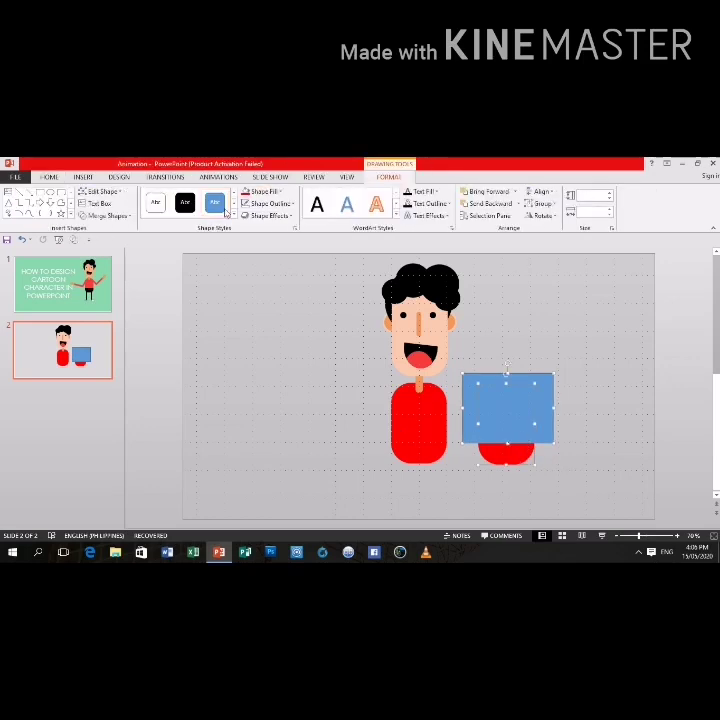
Subtract the blue rectangle from the red shape with Merge Shapes to leave a bowl
click(108, 215)
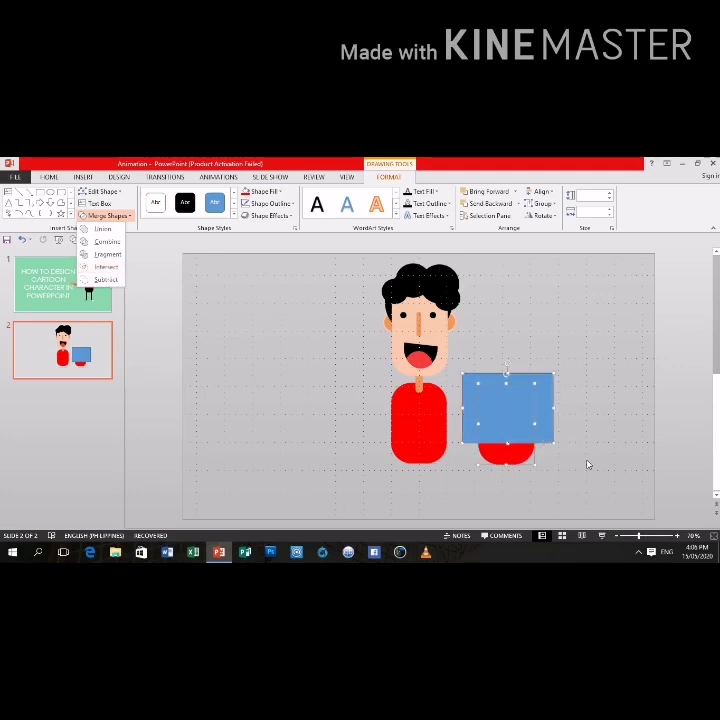
key(Escape)
click(566, 410)
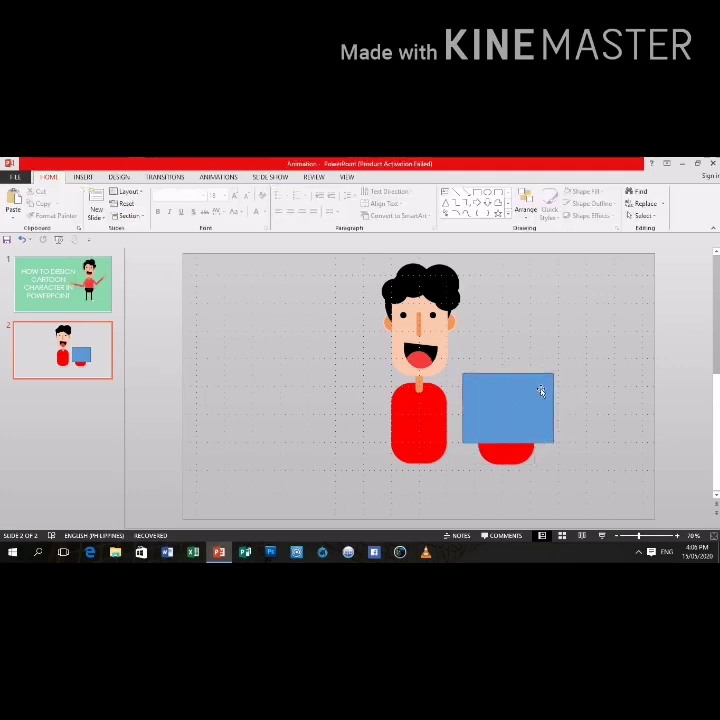
click(511, 460)
shift+click(521, 427)
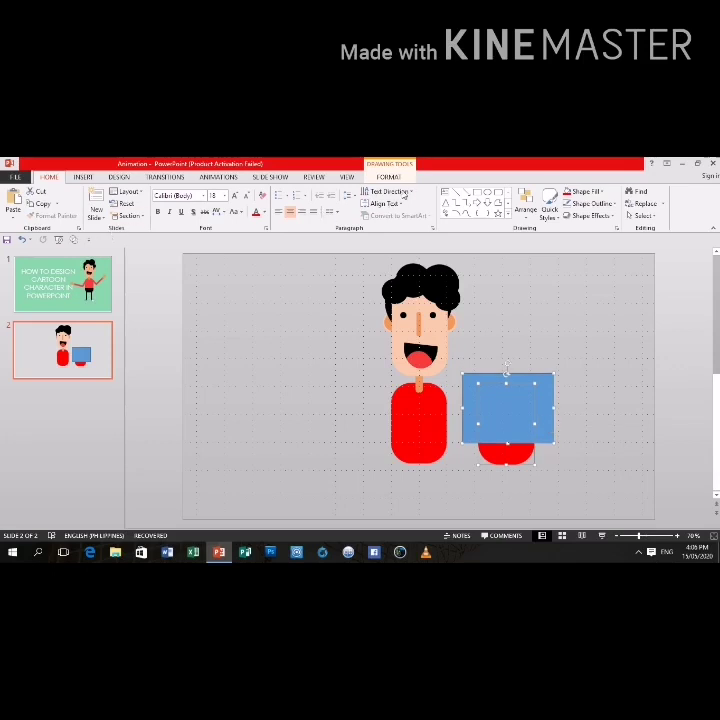
click(385, 177)
click(105, 215)
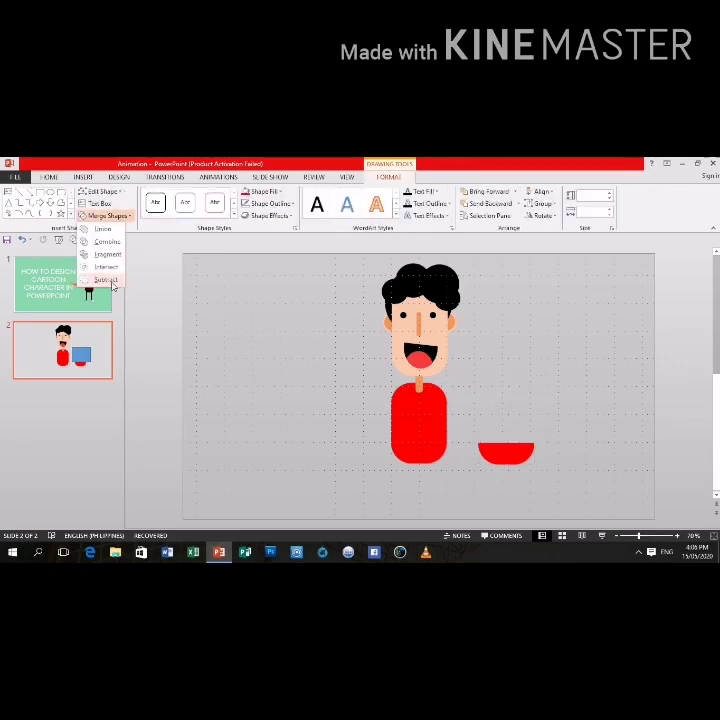
click(100, 270)
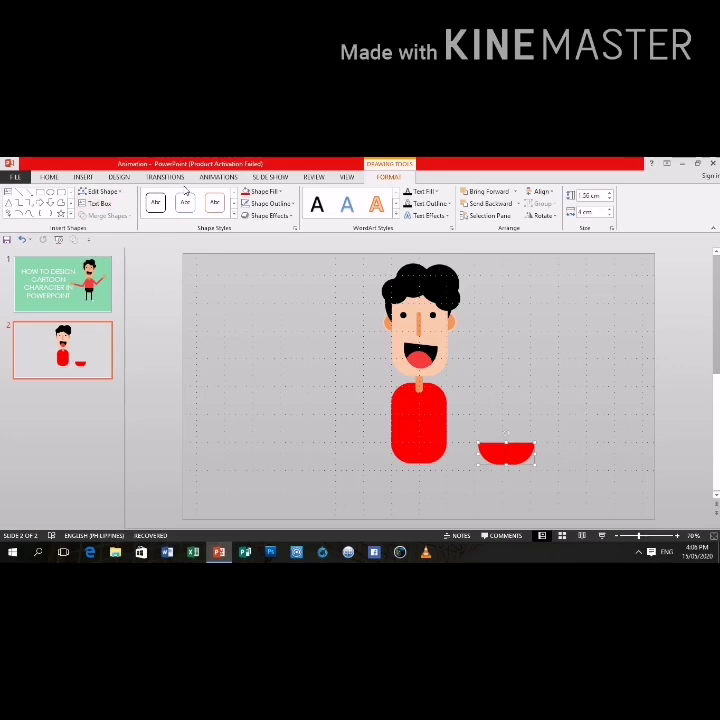
Fill the bowl black and move it under the red body
click(283, 196)
click(254, 216)
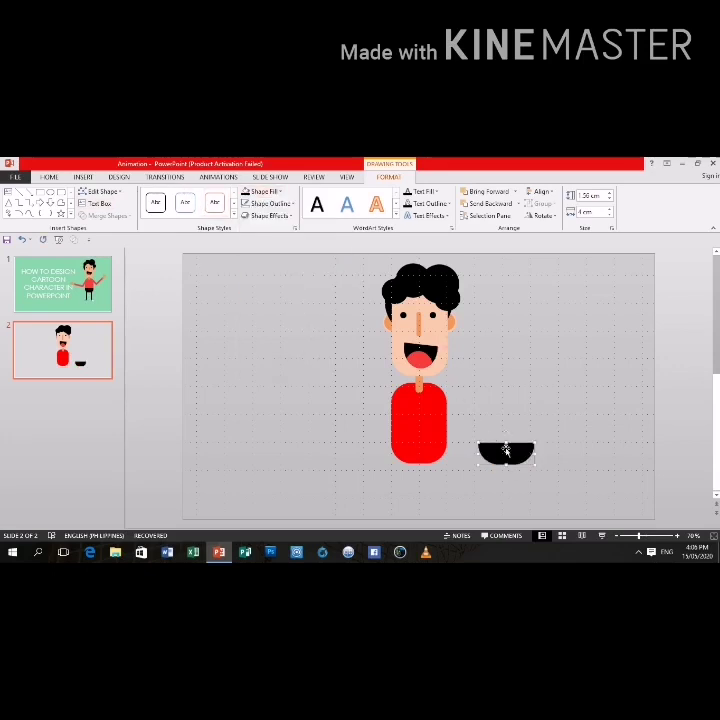
drag(521, 455, 426, 458)
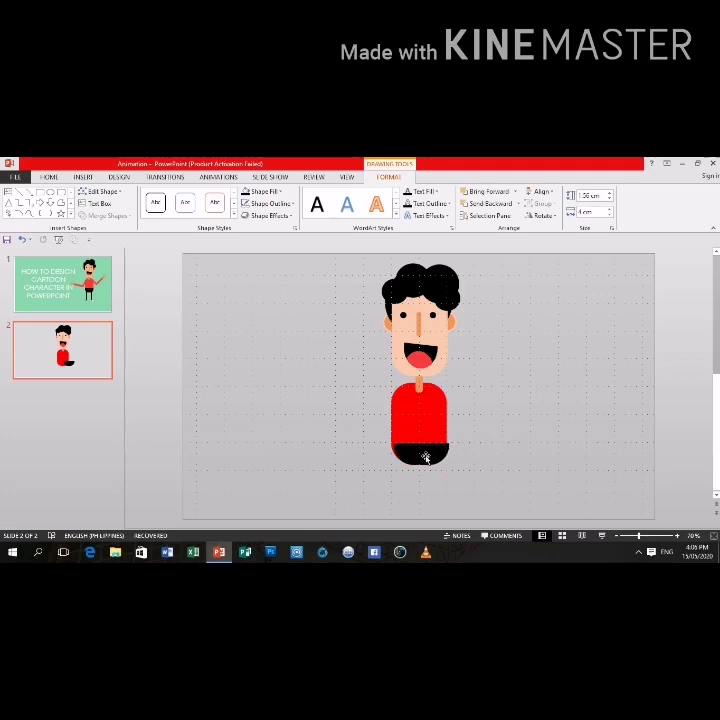
ctrl+scroll(528, 442, up, 3)
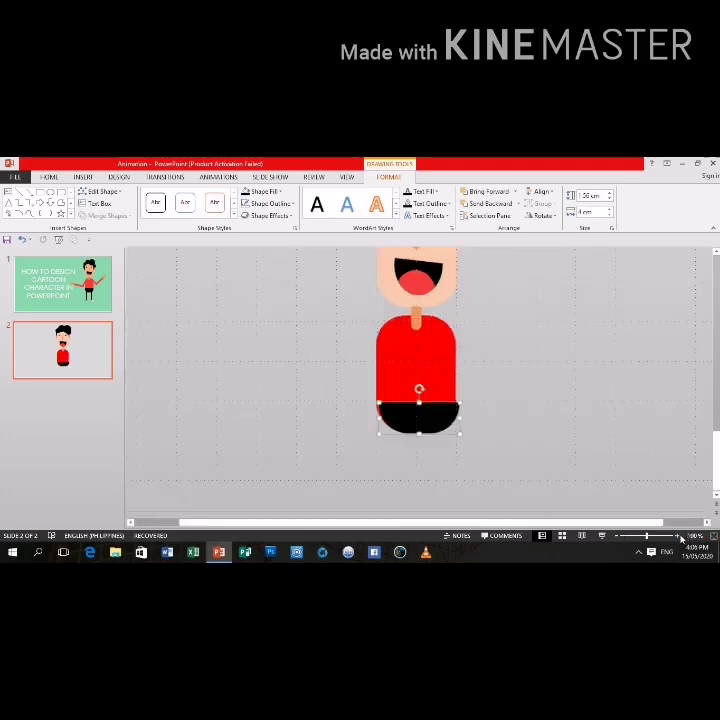
scroll(528, 442, down, 1)
key(Left)
key(Left)
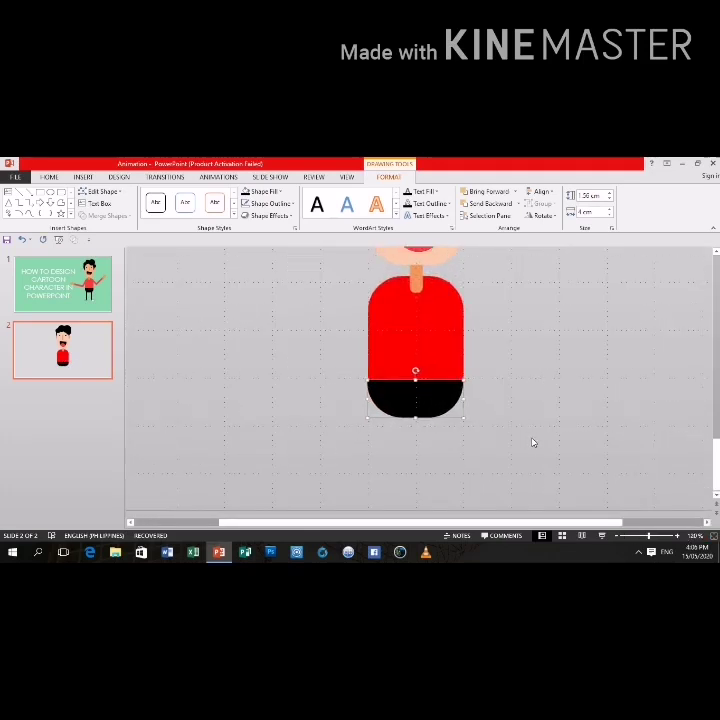
key(Up)
key(Up)
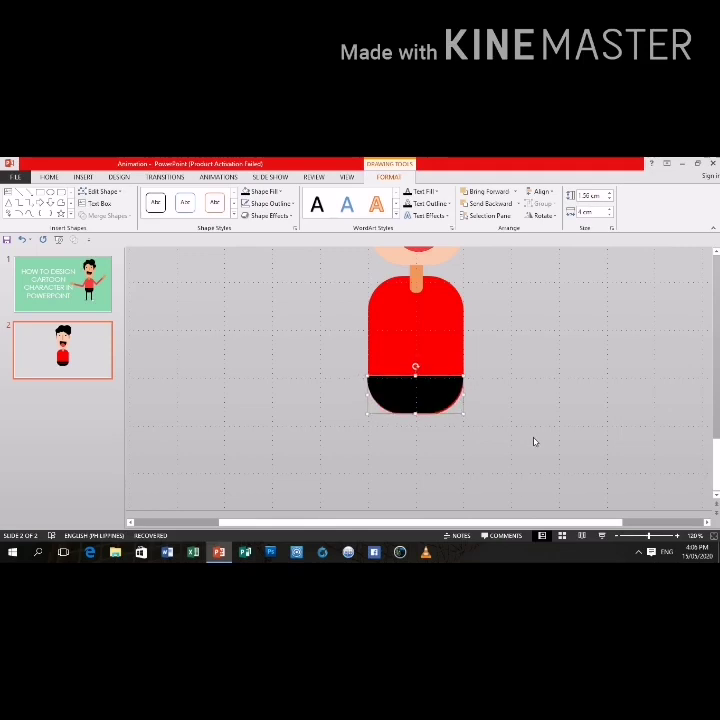
Nudge the black bottom piece slightly right and zoom out to check its fit
key(Right)
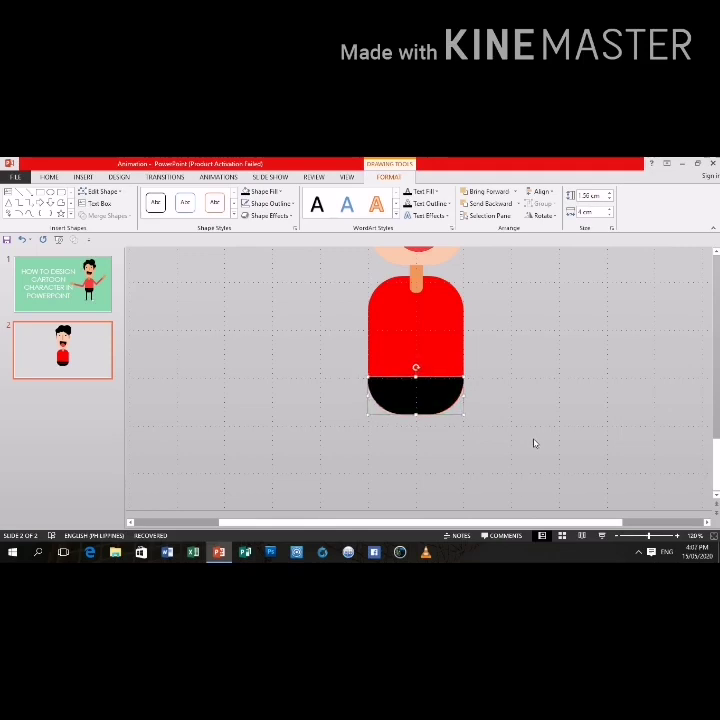
click(532, 449)
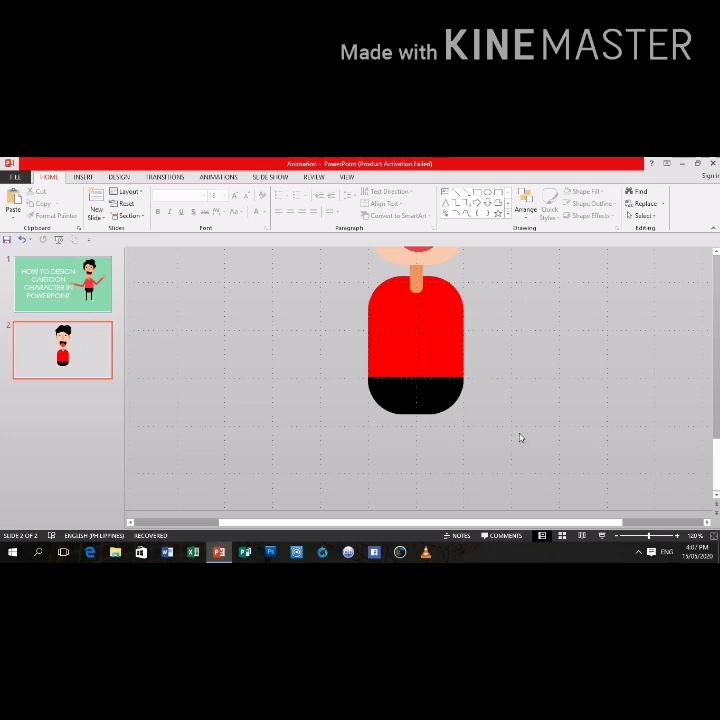
click(422, 395)
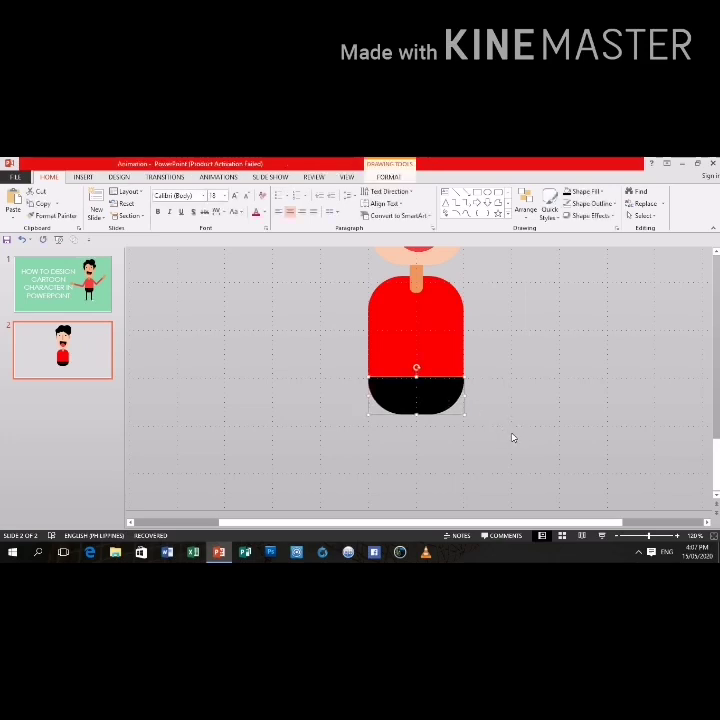
click(513, 438)
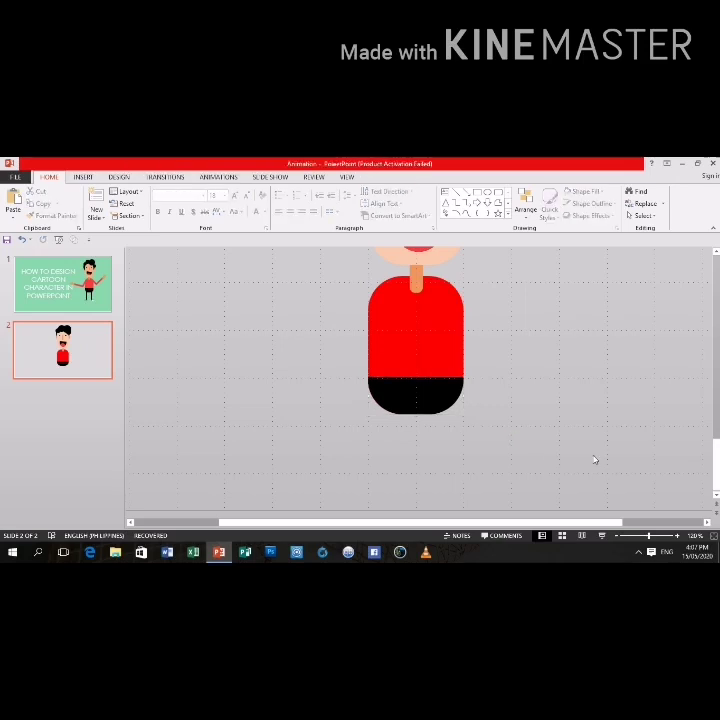
scroll(593, 458, up, 2)
scroll(593, 458, up, 1)
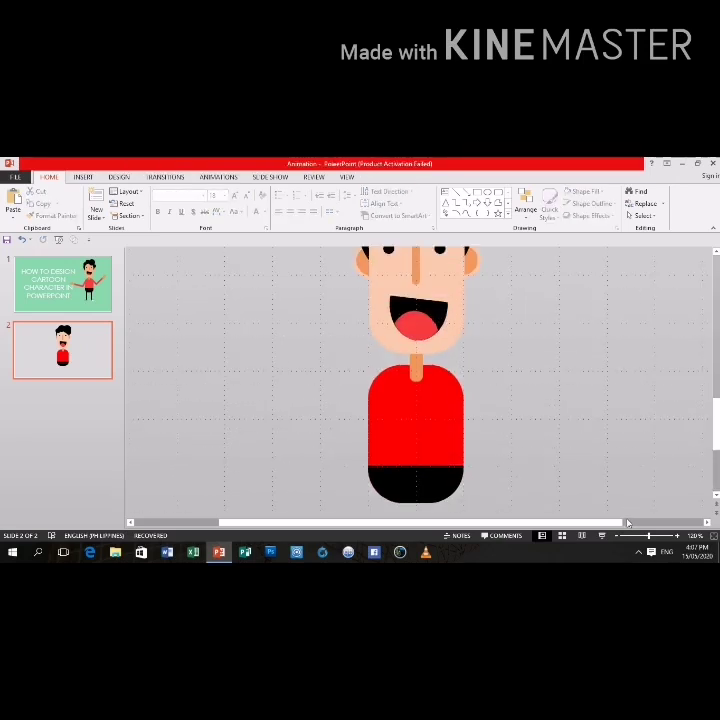
click(615, 537)
click(615, 537)
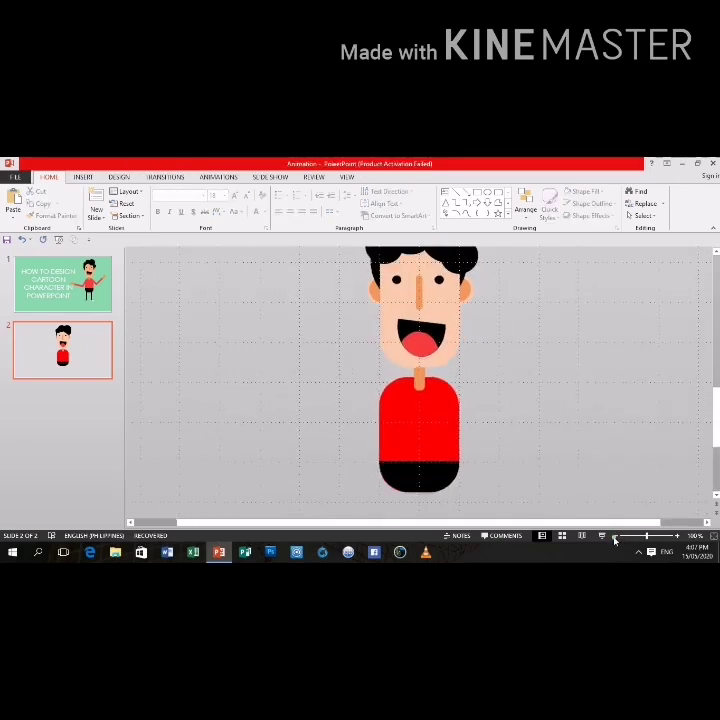
click(615, 537)
click(615, 537)
click(615, 537)
click(615, 537)
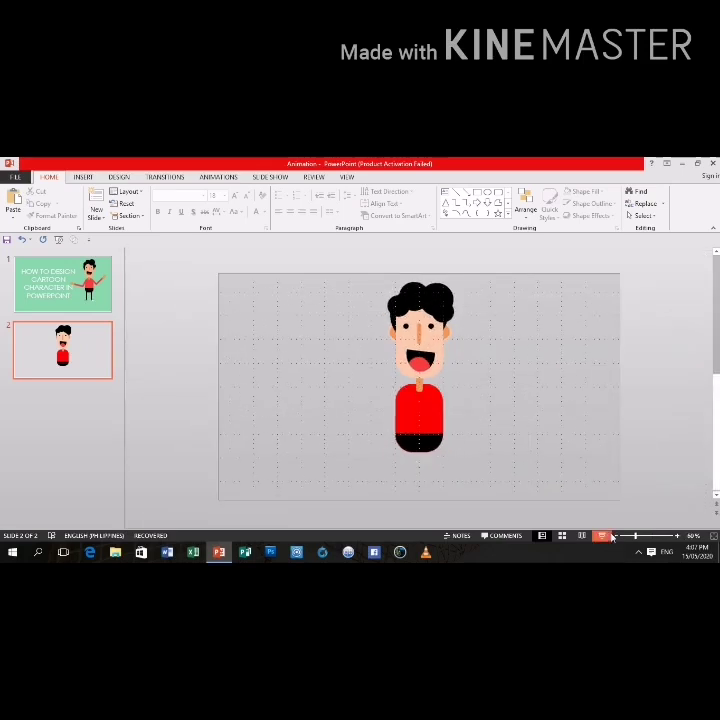
click(677, 537)
click(677, 537)
click(677, 537)
click(677, 537)
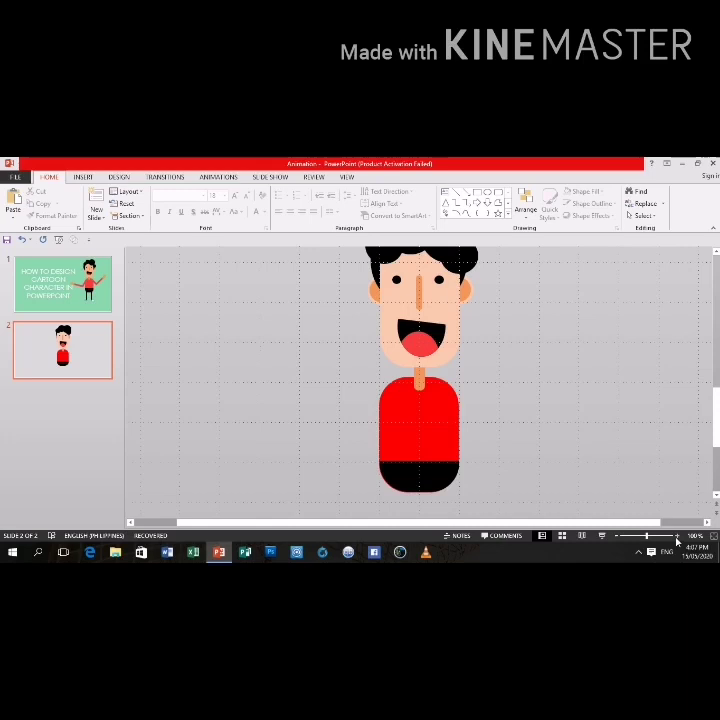
Zoom in and nudge the black bottom piece up flush under the red body
click(426, 484)
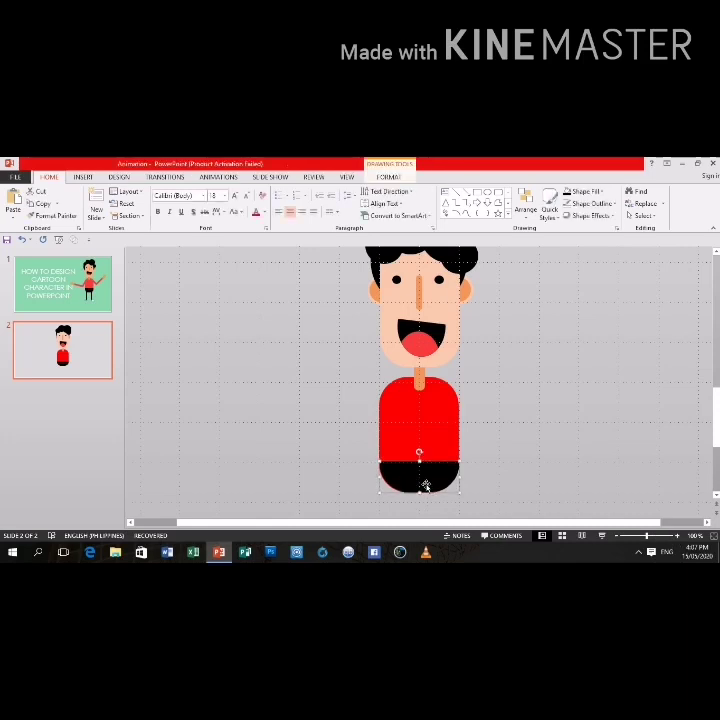
click(493, 498)
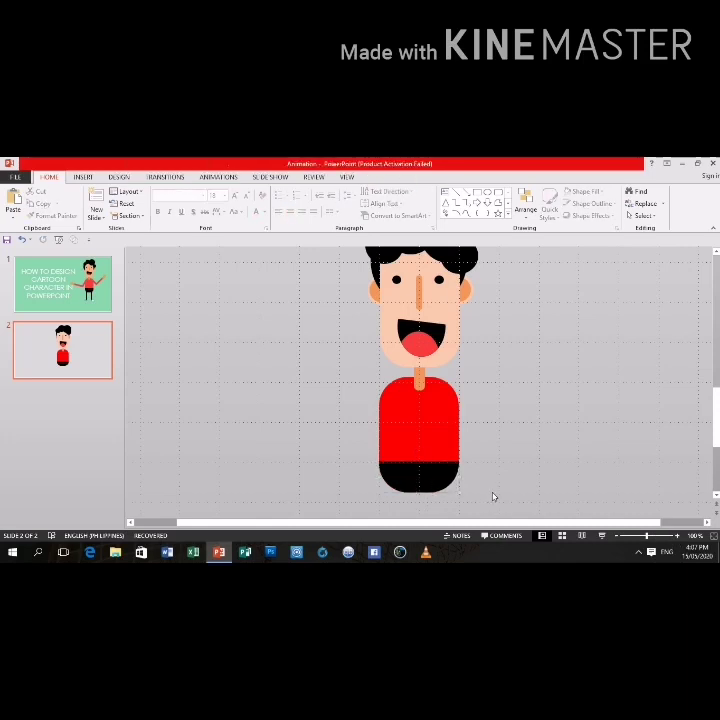
click(677, 537)
click(677, 537)
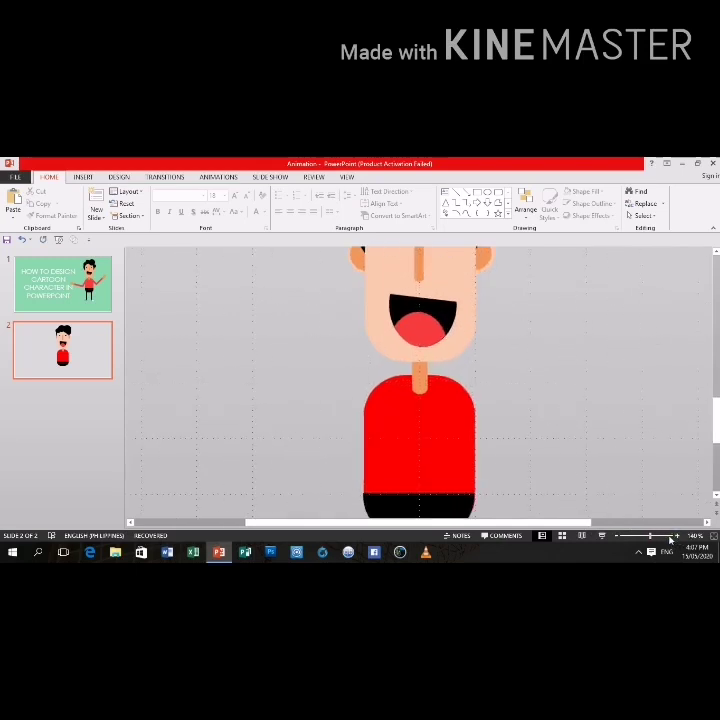
scroll(553, 480, down, 3)
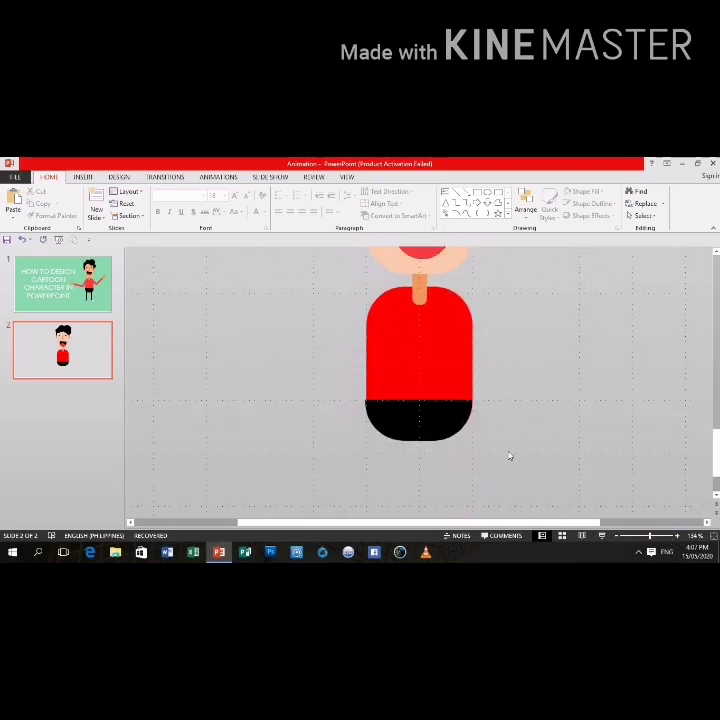
click(460, 426)
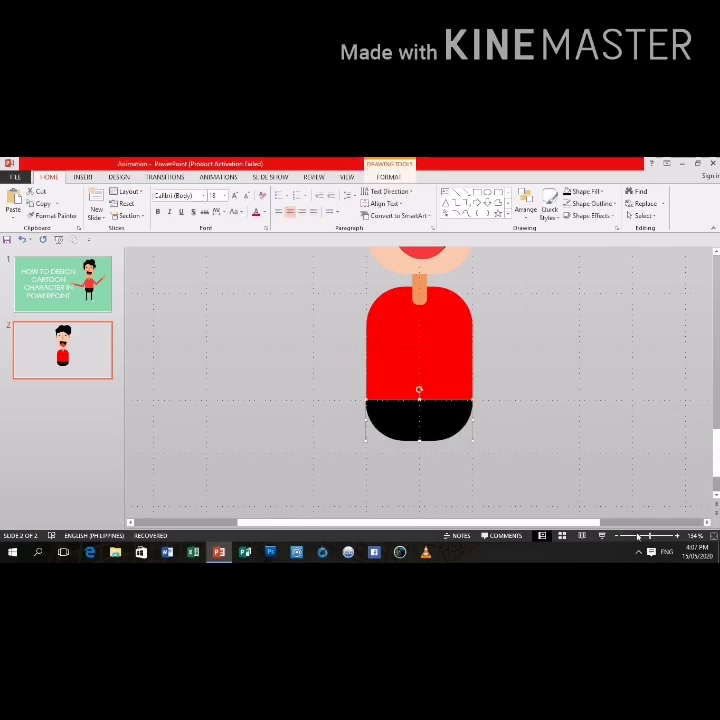
key(Up)
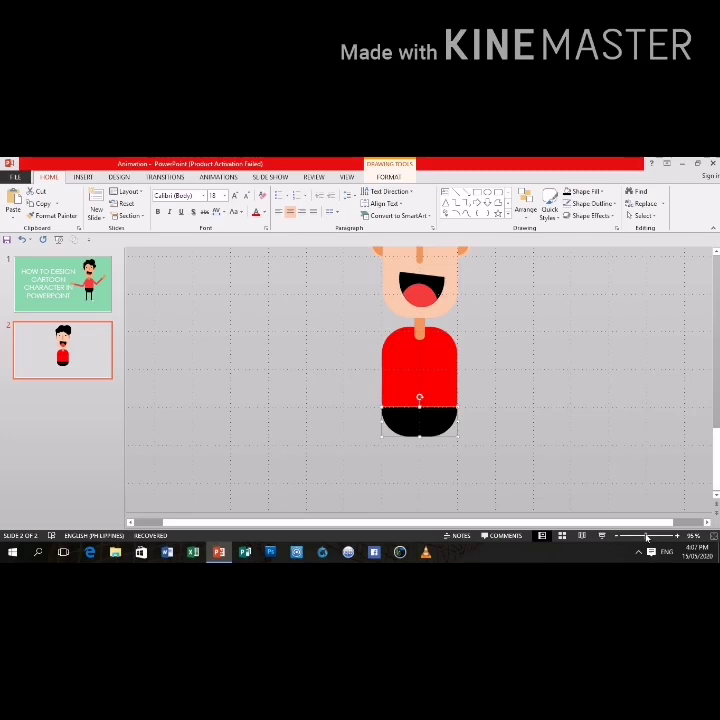
drag(645, 541, 643, 541)
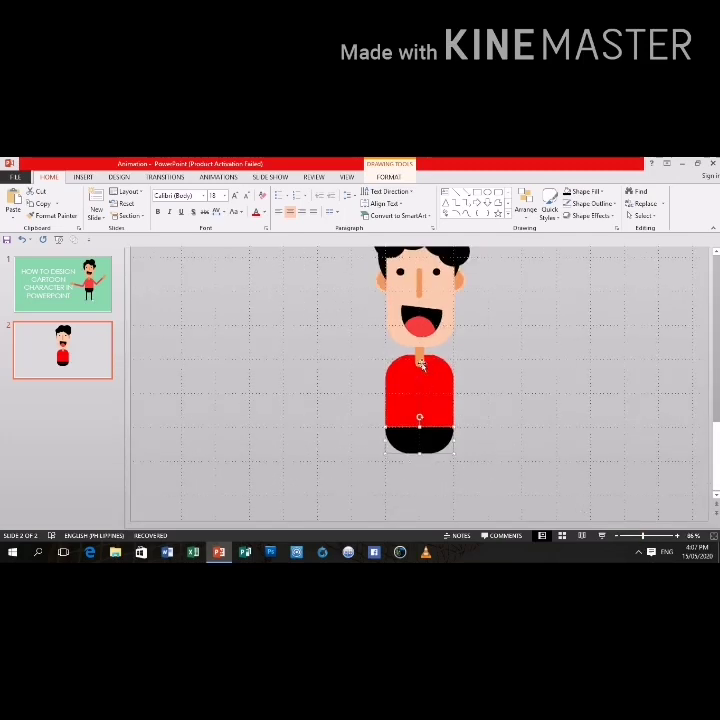
Paste a copy of the orange neck, stretch it into a long strip, and place it right of the body
click(538, 463)
click(420, 352)
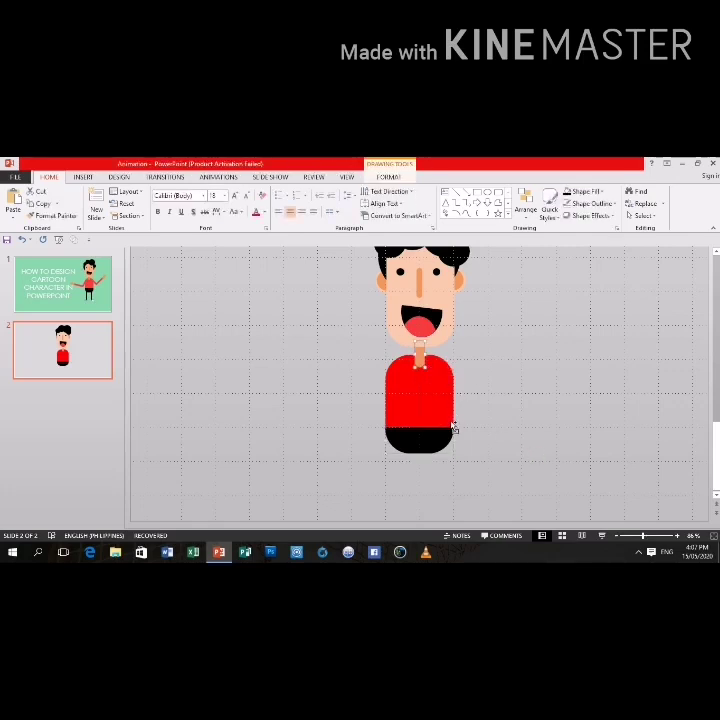
key(ctrl+v)
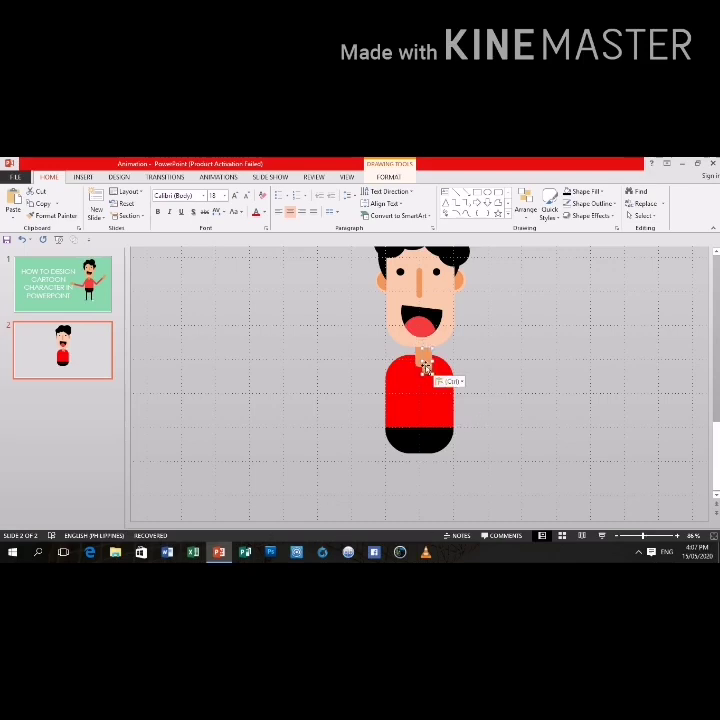
drag(426, 367, 430, 494)
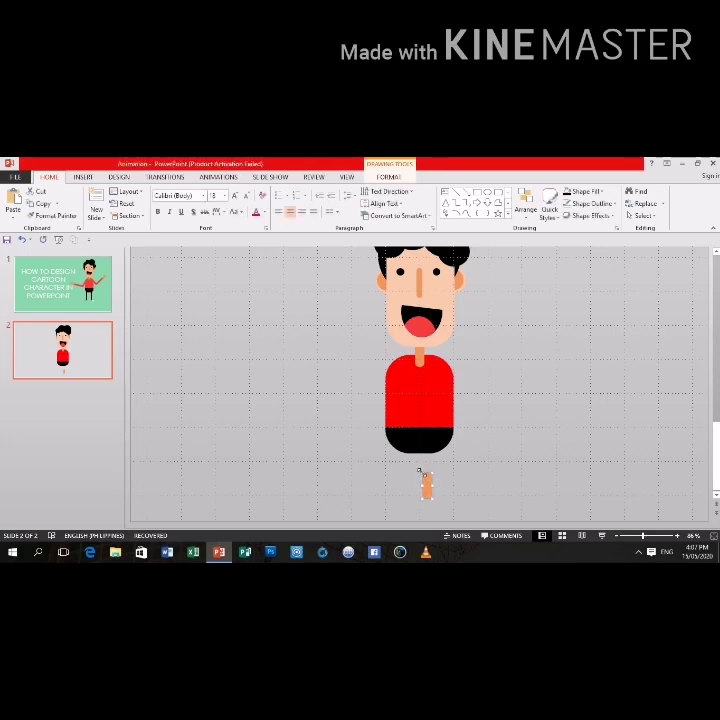
drag(420, 470, 424, 433)
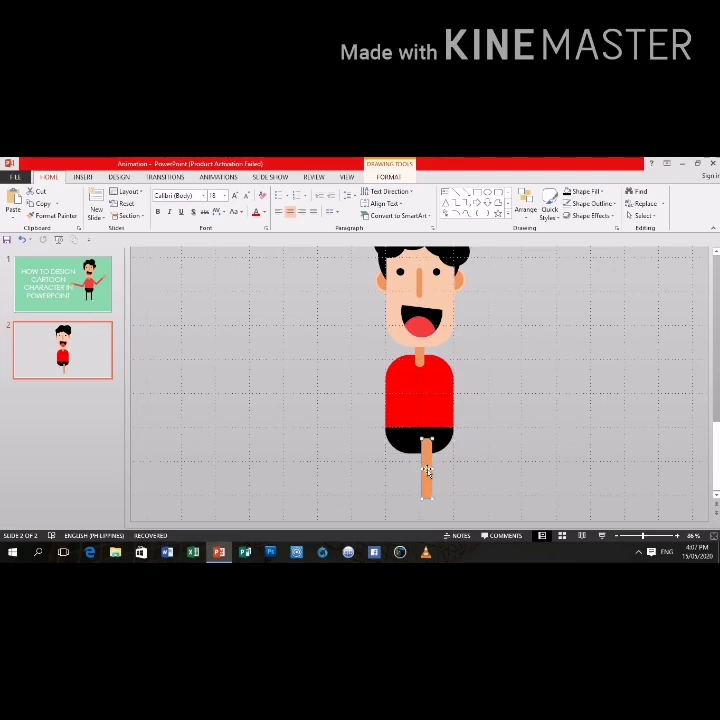
mouse_move(427, 470)
mouse_down()
mouse_move(467, 465)
mouse_move(505, 408)
mouse_up()
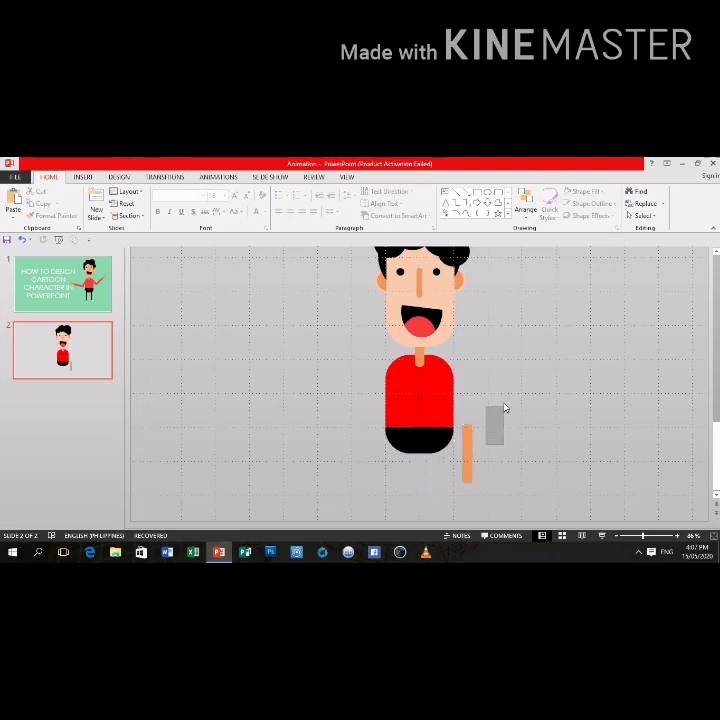
click(467, 460)
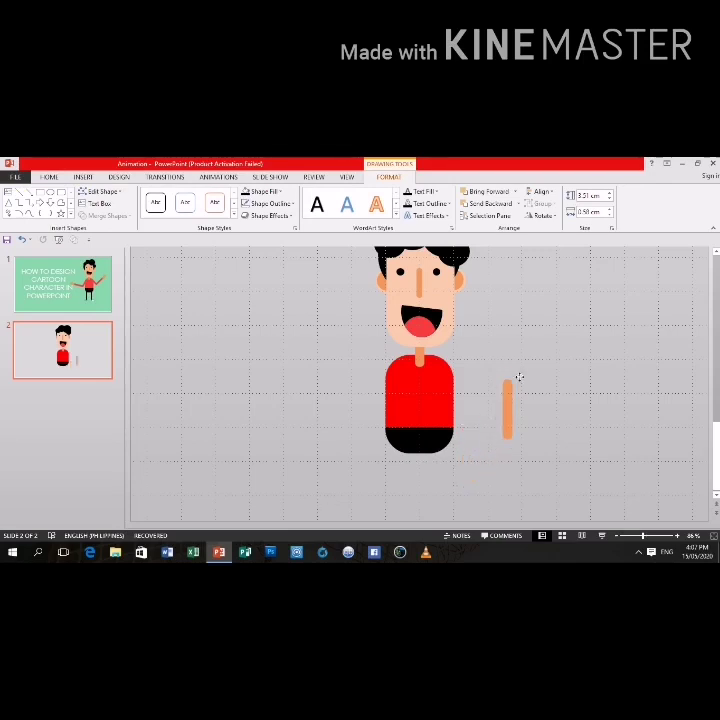
Move the orange strip up beside the right side of the red body
drag(466, 441, 520, 377)
click(520, 432)
click(522, 419)
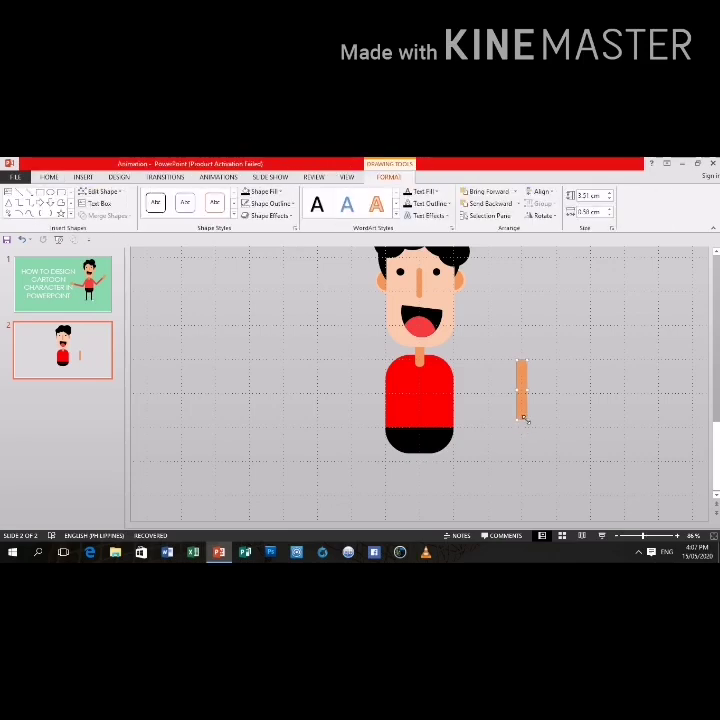
click(526, 422)
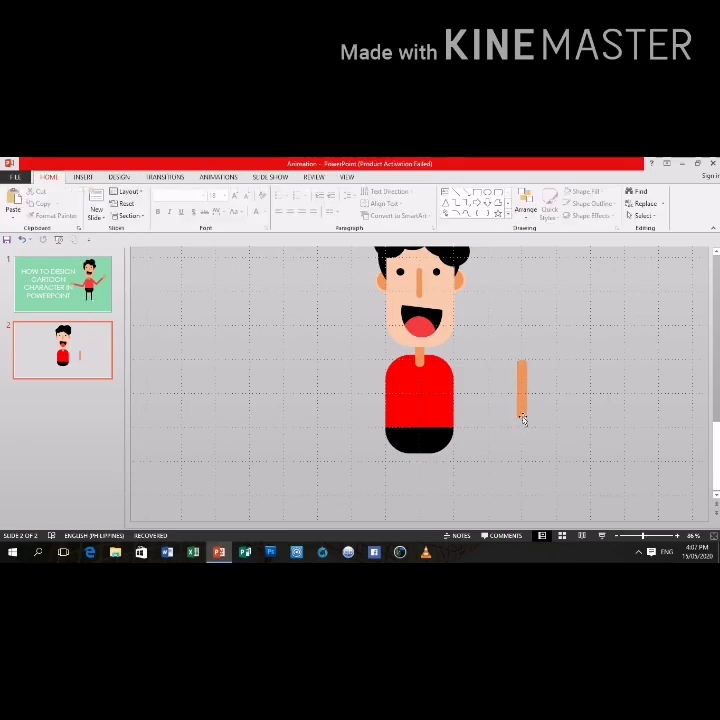
click(522, 414)
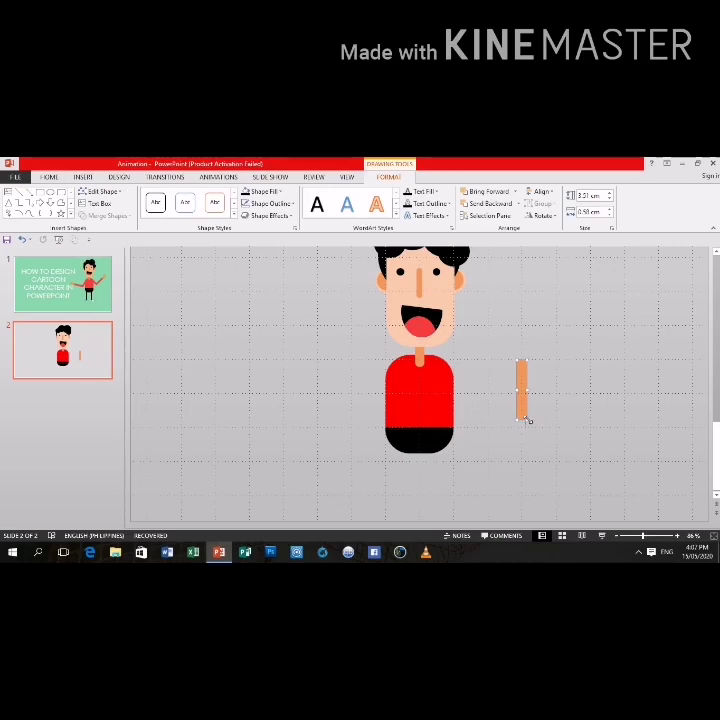
click(530, 427)
click(522, 414)
click(530, 427)
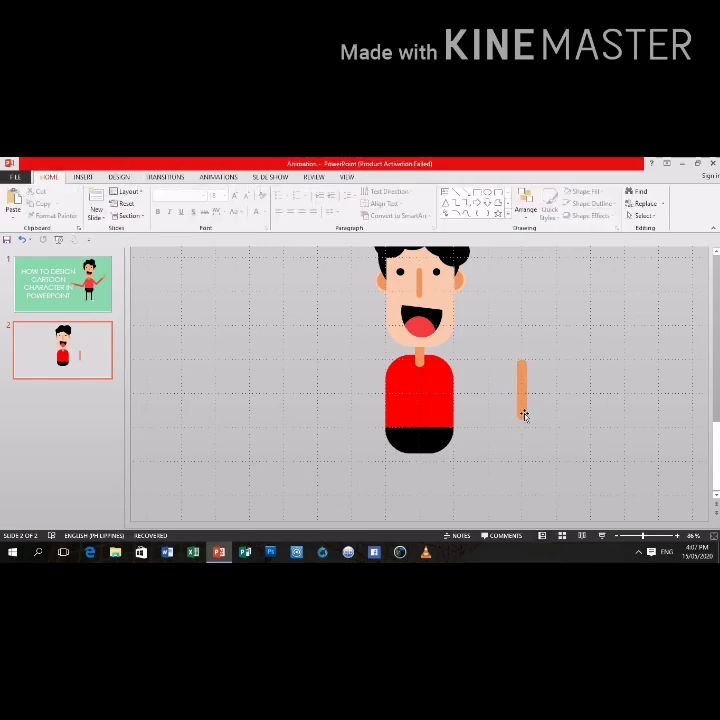
click(523, 414)
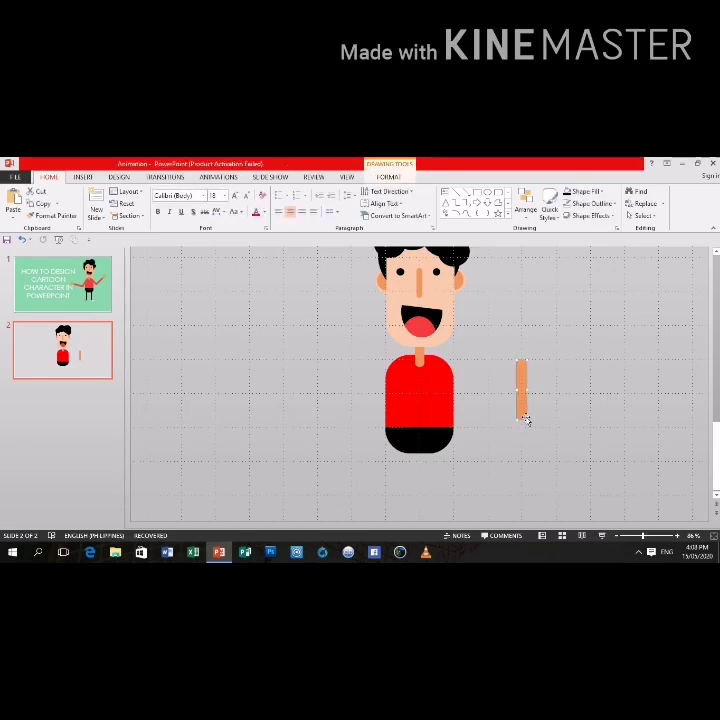
click(527, 428)
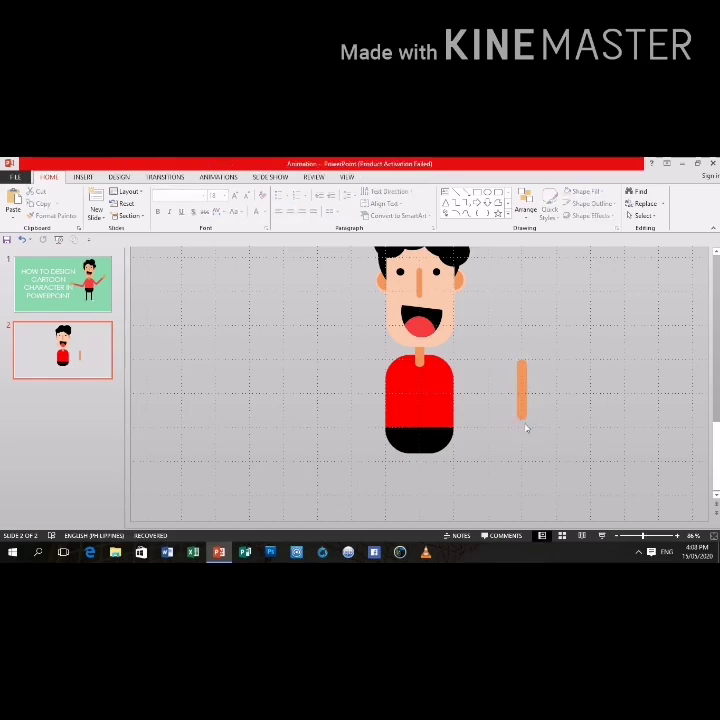
Lengthen the orange strip downward to about 4.74 cm
click(524, 413)
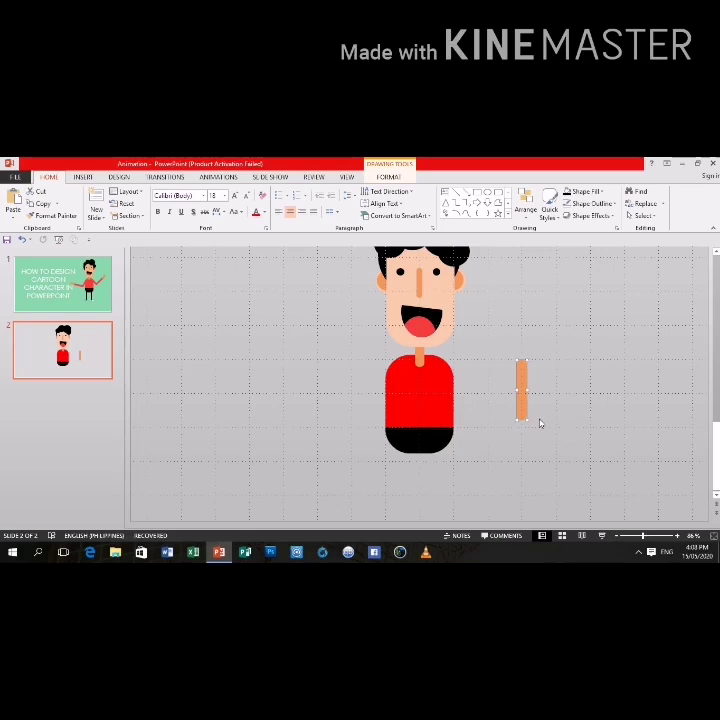
click(529, 357)
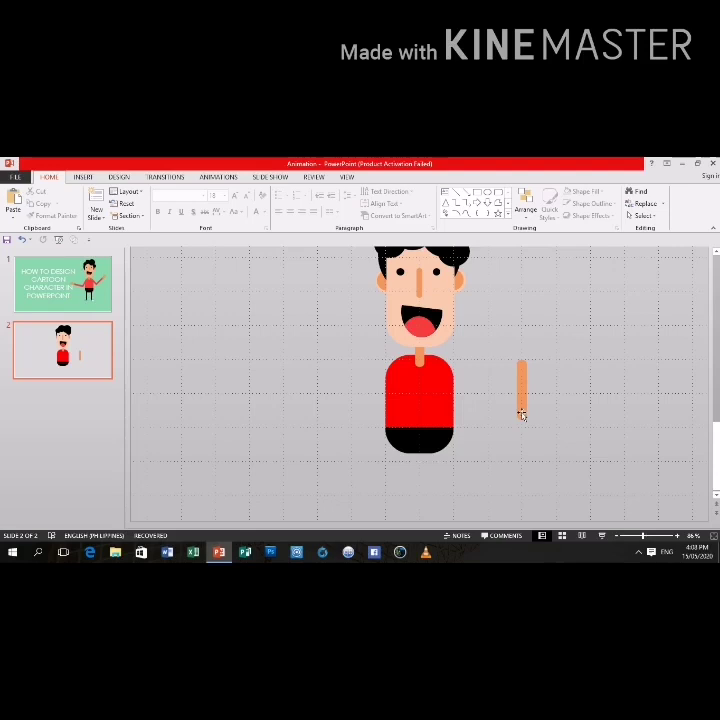
click(522, 416)
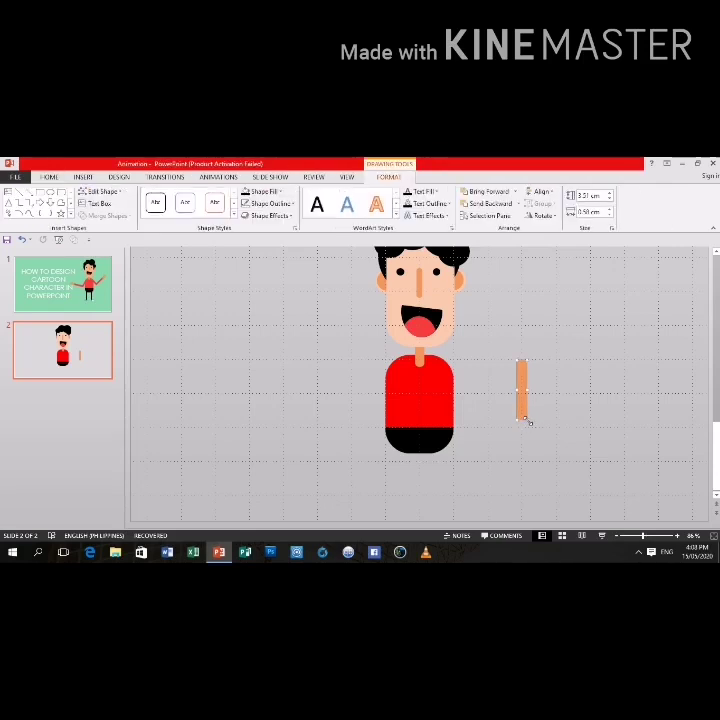
drag(524, 419, 527, 440)
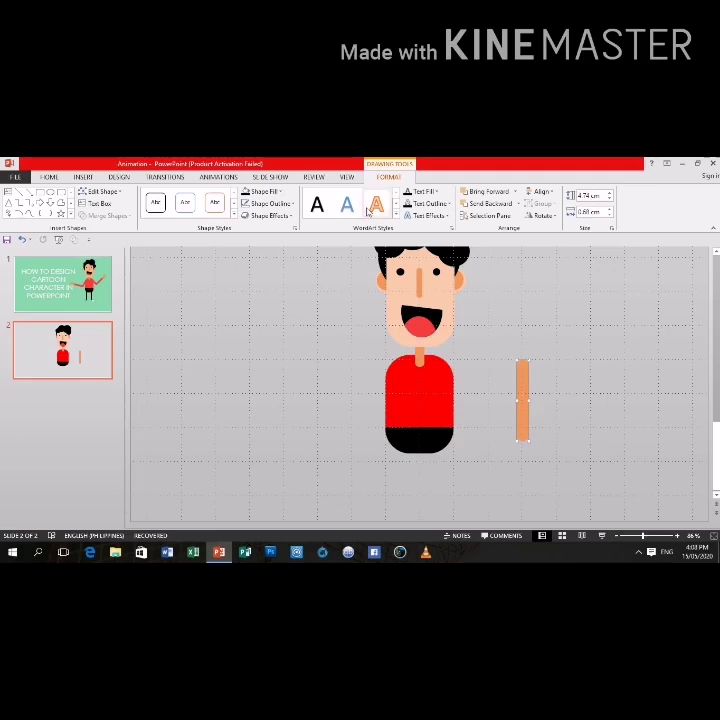
Fill the strip black and dismiss the accidentally opened Header and Footer dialog
click(264, 191)
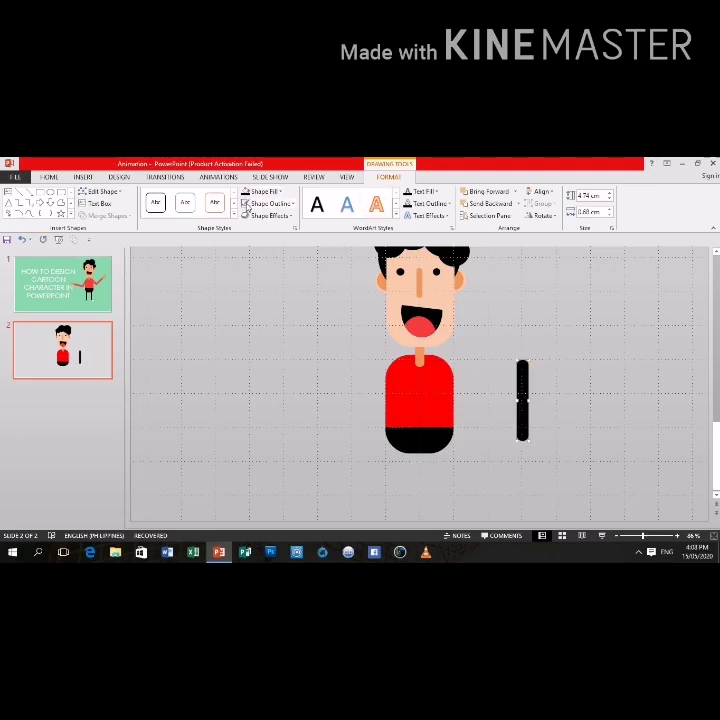
click(556, 410)
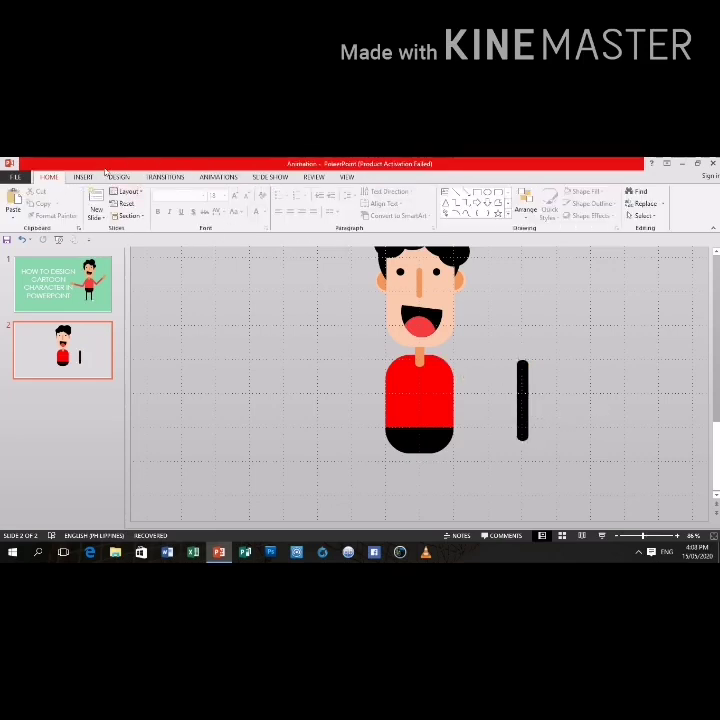
click(487, 197)
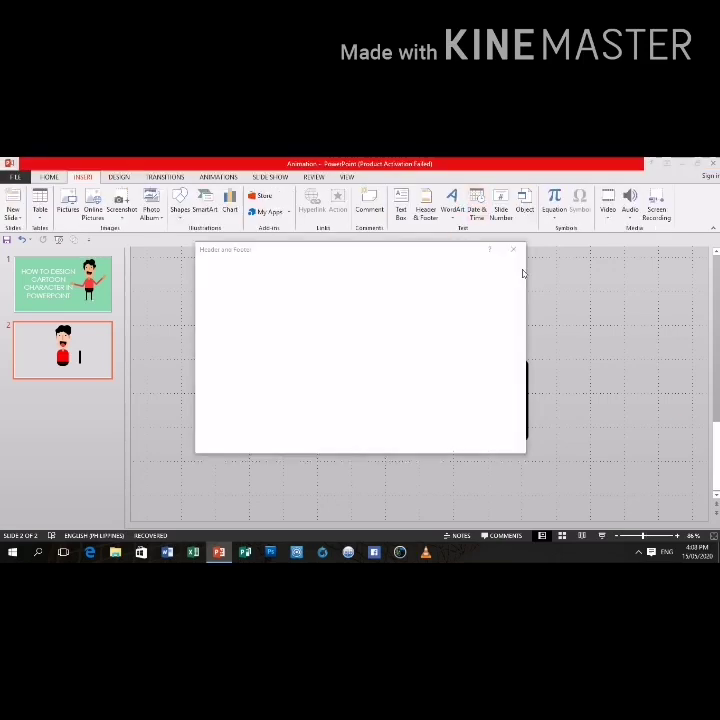
click(512, 250)
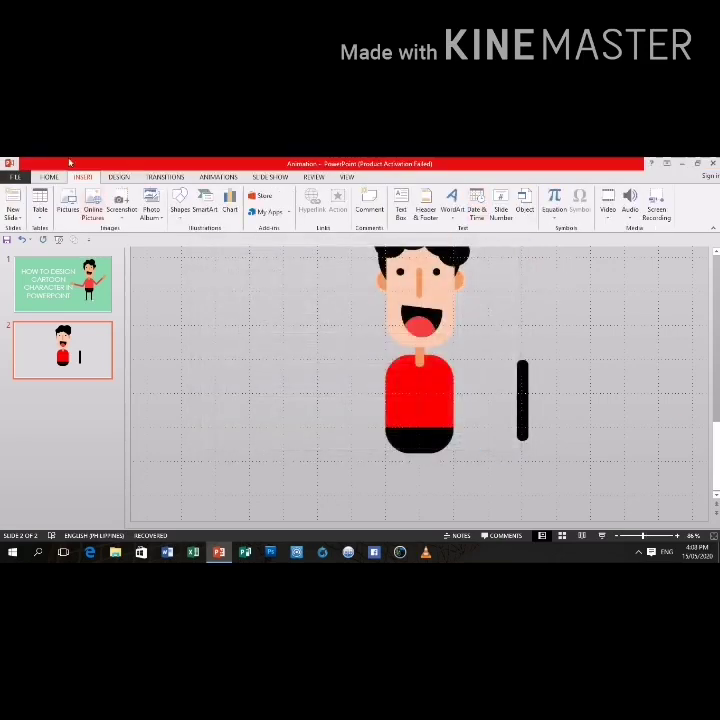
click(48, 177)
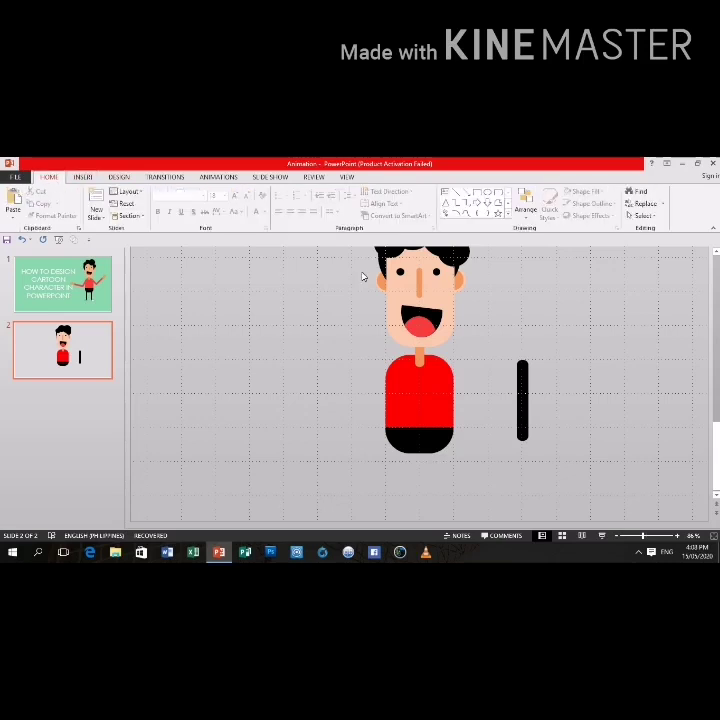
Draw a blue oval between the black bottom and the black strip, zooming in to 140%
click(487, 193)
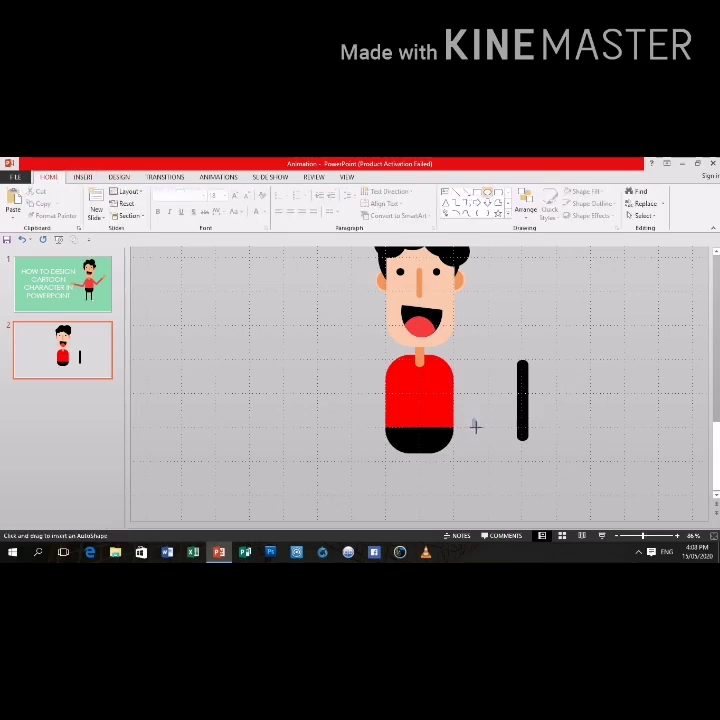
drag(472, 418, 505, 449)
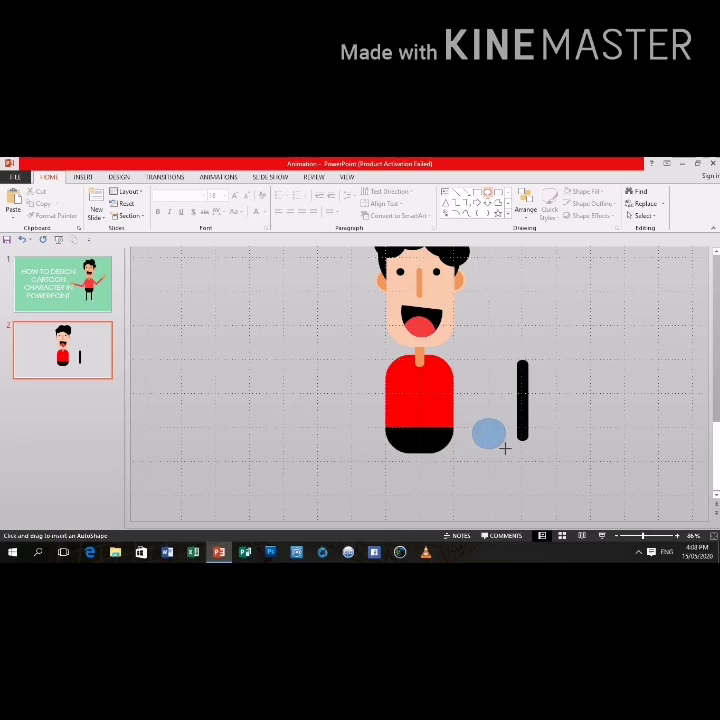
click(676, 537)
click(676, 537)
click(676, 537)
click(676, 537)
click(676, 537)
click(676, 537)
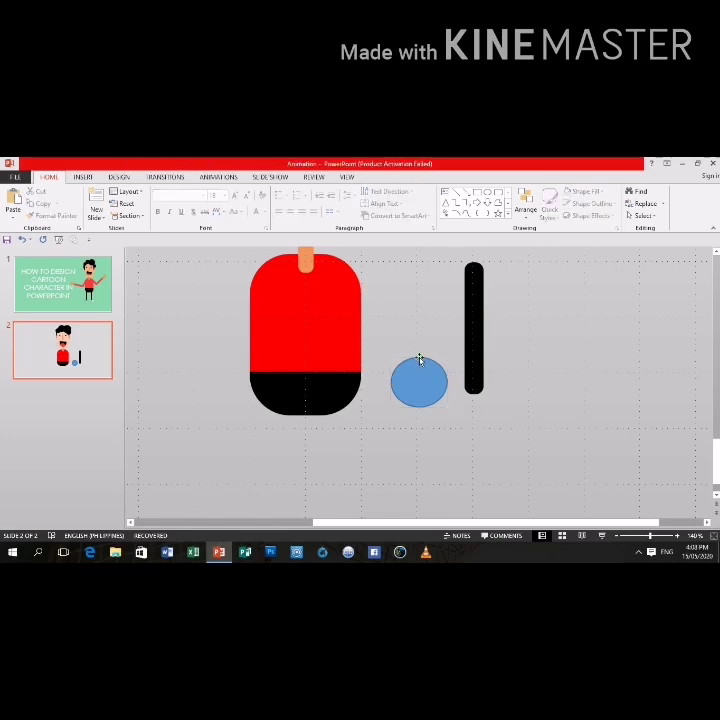
key(Escape)
click(419, 360)
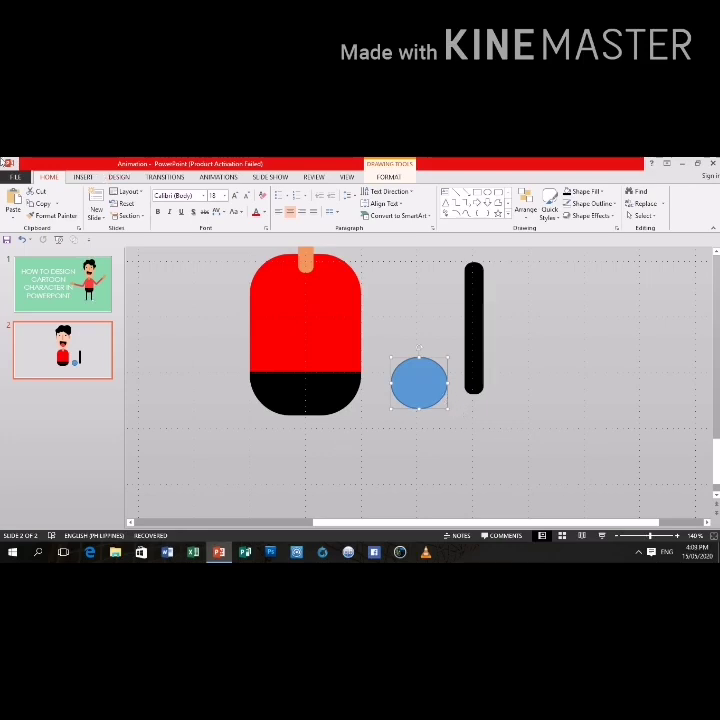
Draw a rectangle overlapping the blue circle and nudge it into position
click(407, 424)
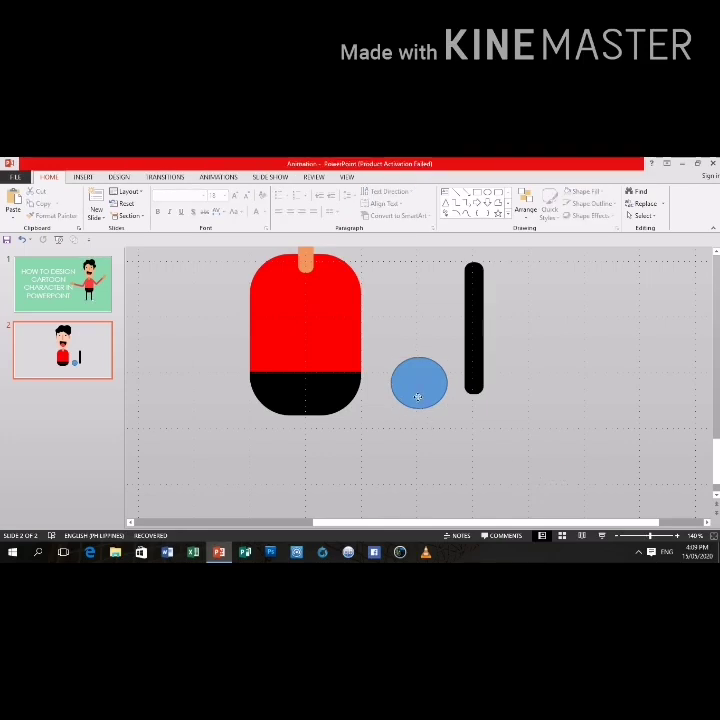
click(418, 397)
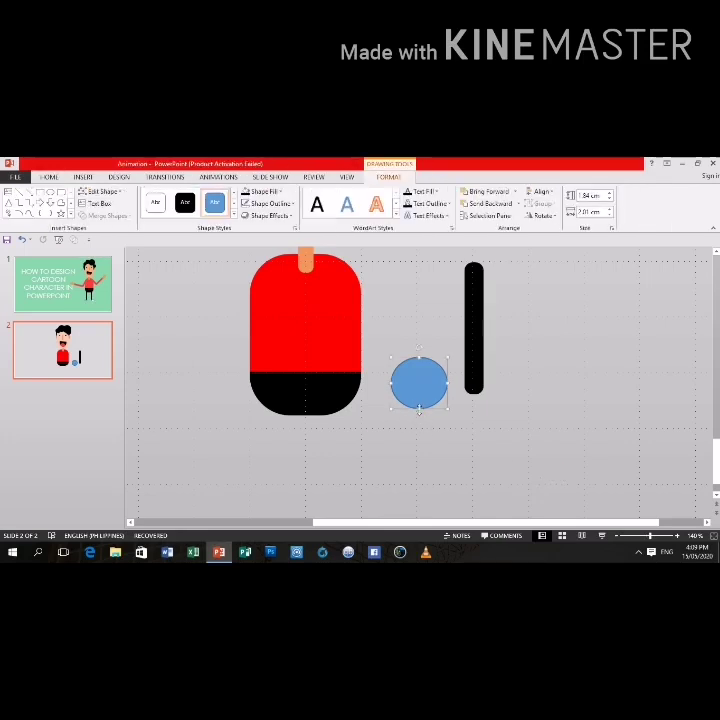
drag(419, 409, 419, 412)
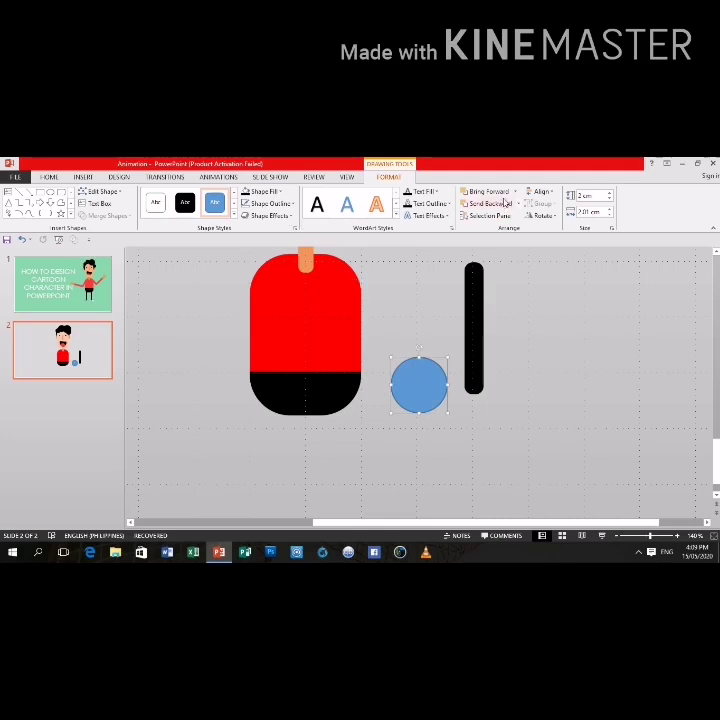
click(587, 379)
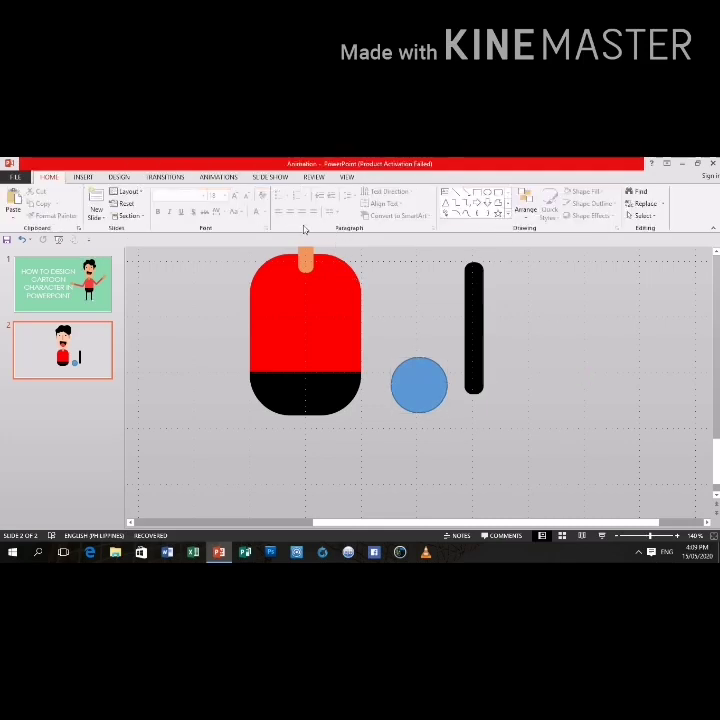
click(477, 191)
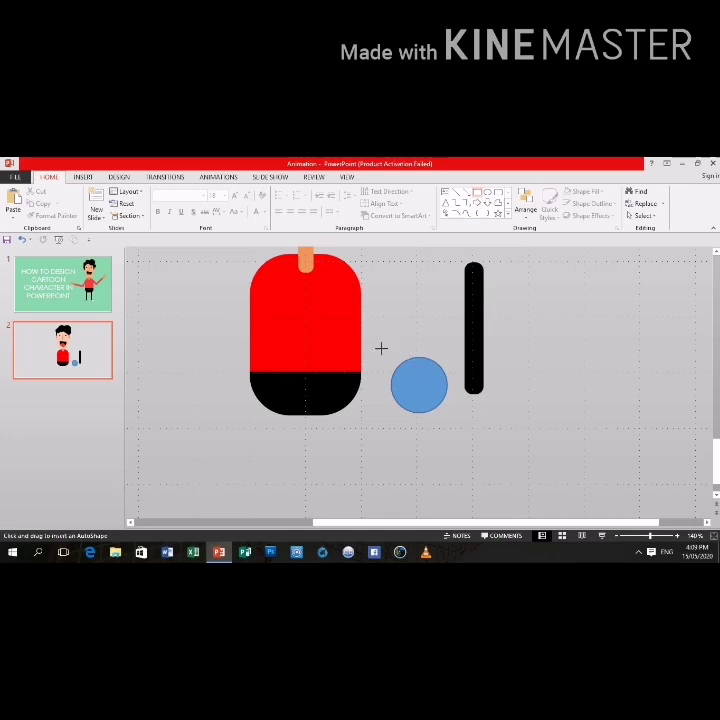
mouse_move(381, 348)
mouse_down()
mouse_move(389, 365)
mouse_move(456, 401)
mouse_up()
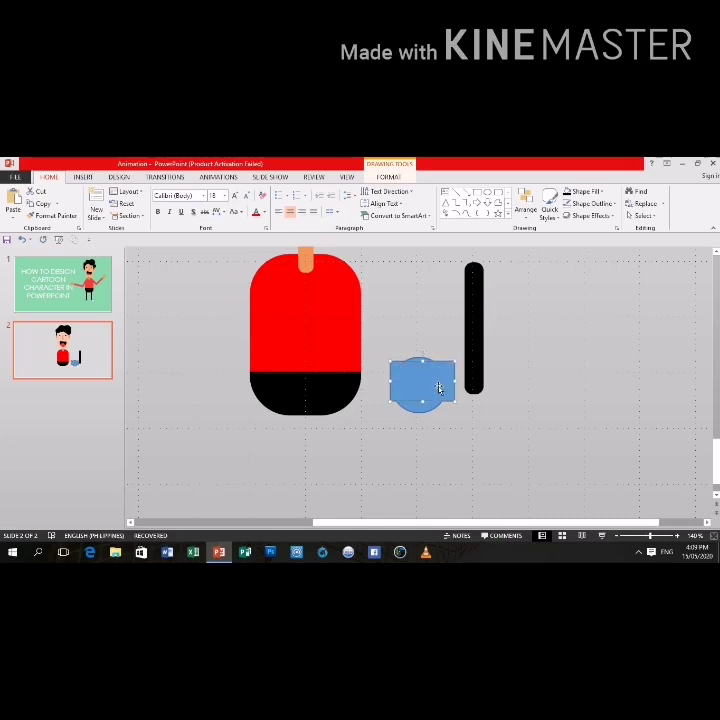
key(Up)
key(Up)
key(Up)
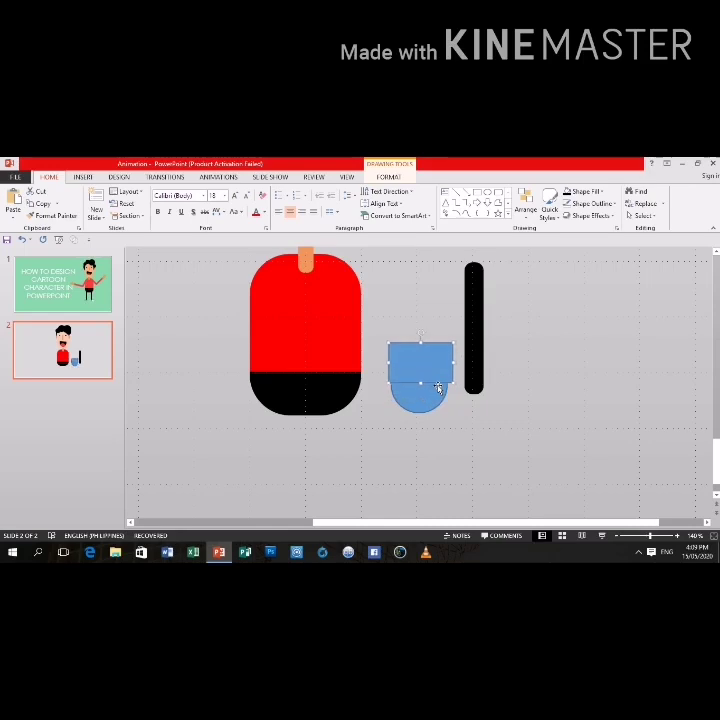
key(Left)
key(Down)
key(Down)
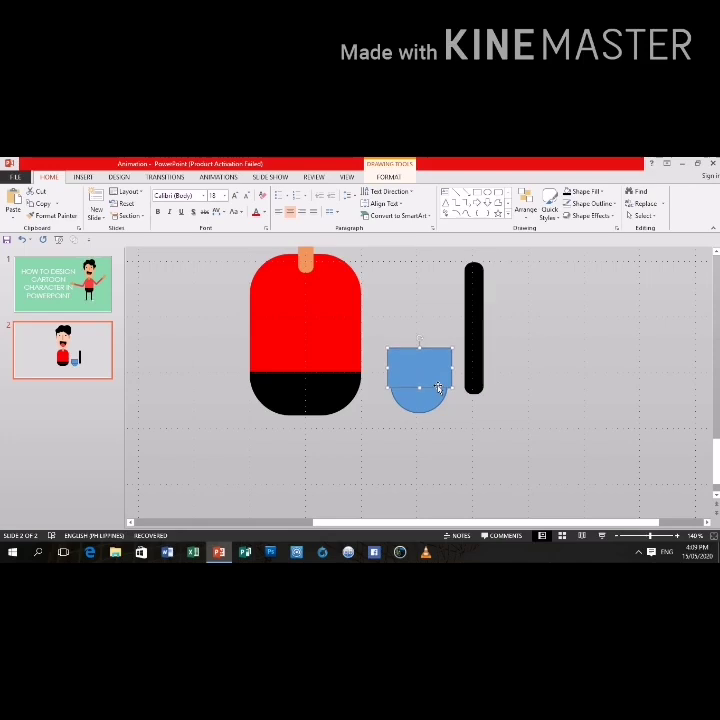
key(Down)
key(Left)
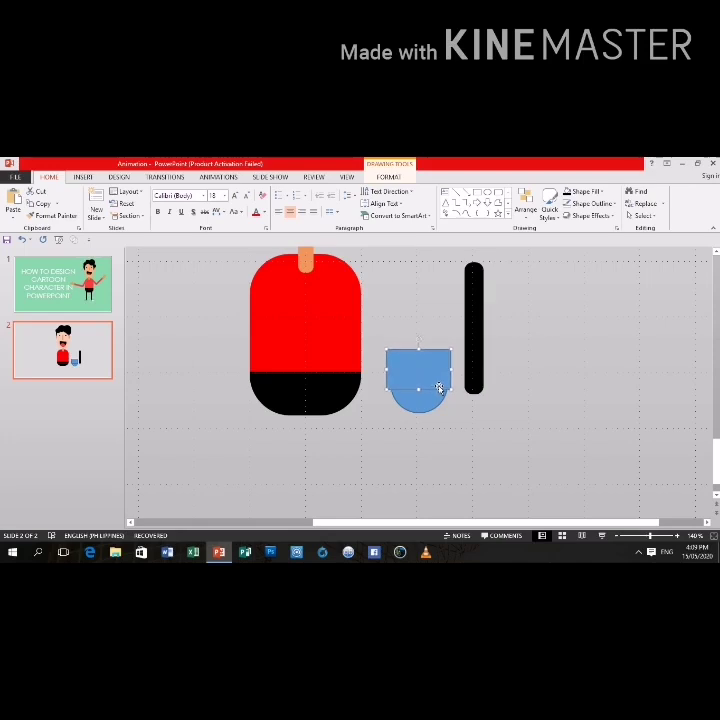
key(Right)
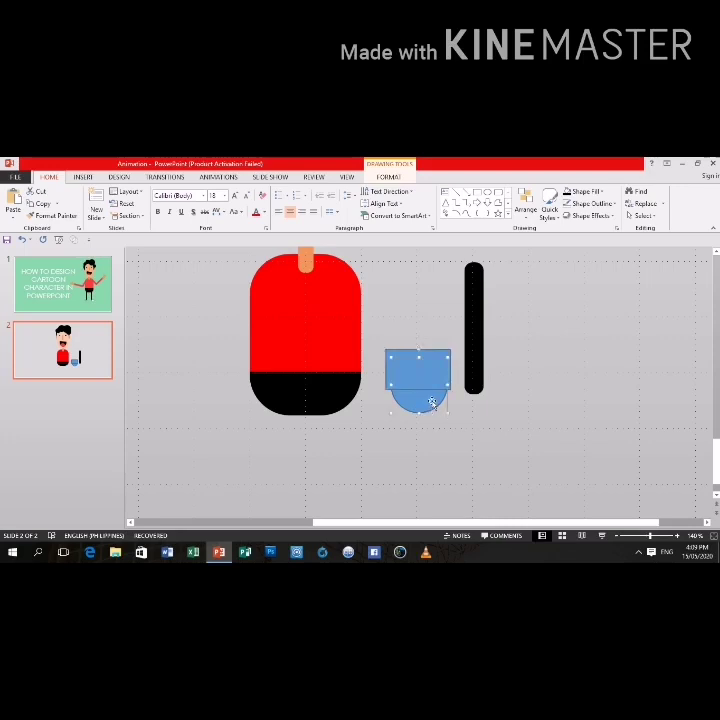
Subtract the rectangle from the circle with Merge Shapes, leaving a flat-bottomed dome
double_click(431, 405)
shift+click(450, 357)
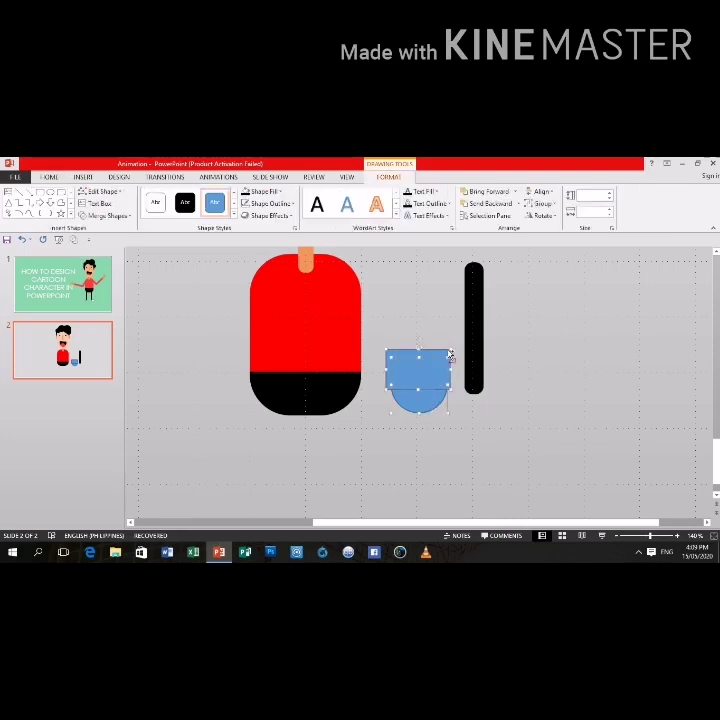
click(131, 217)
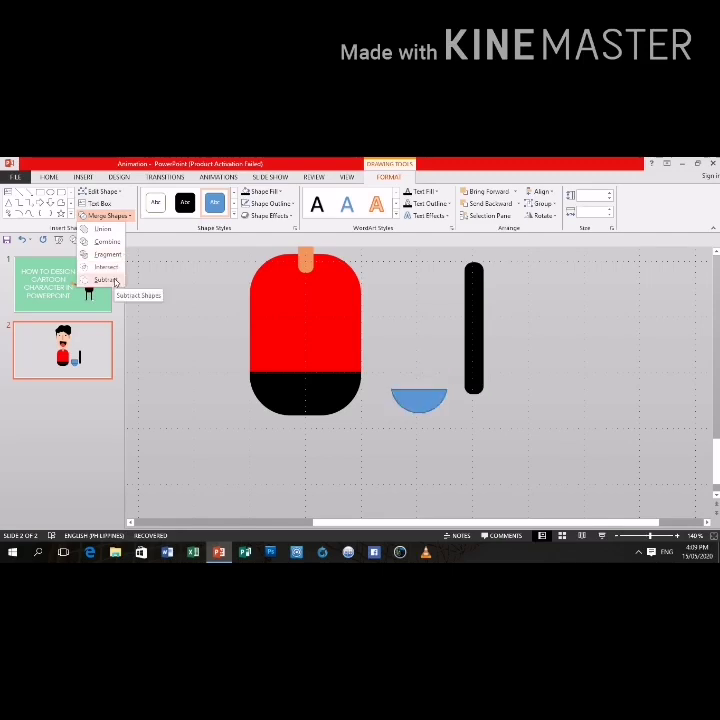
click(113, 269)
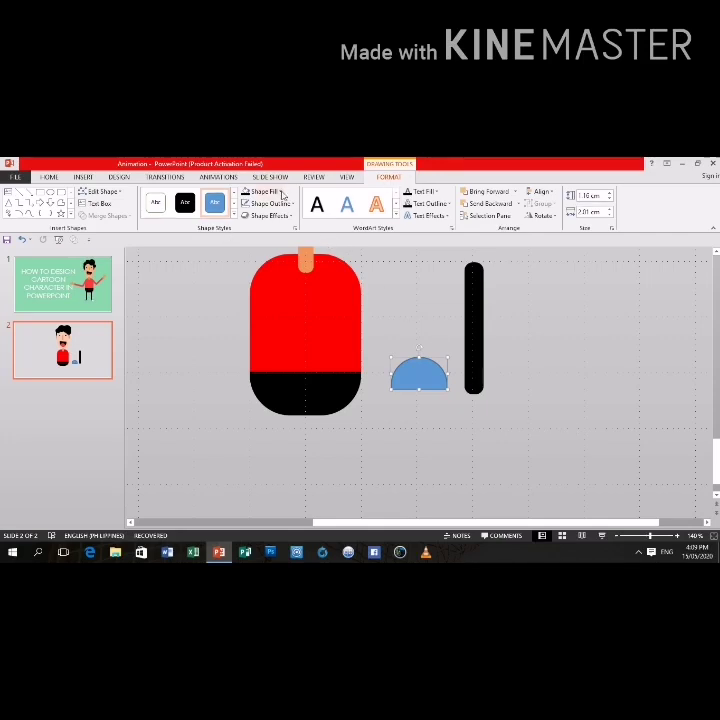
Fill the half-circle light blue and draw a small bar inside it
click(282, 193)
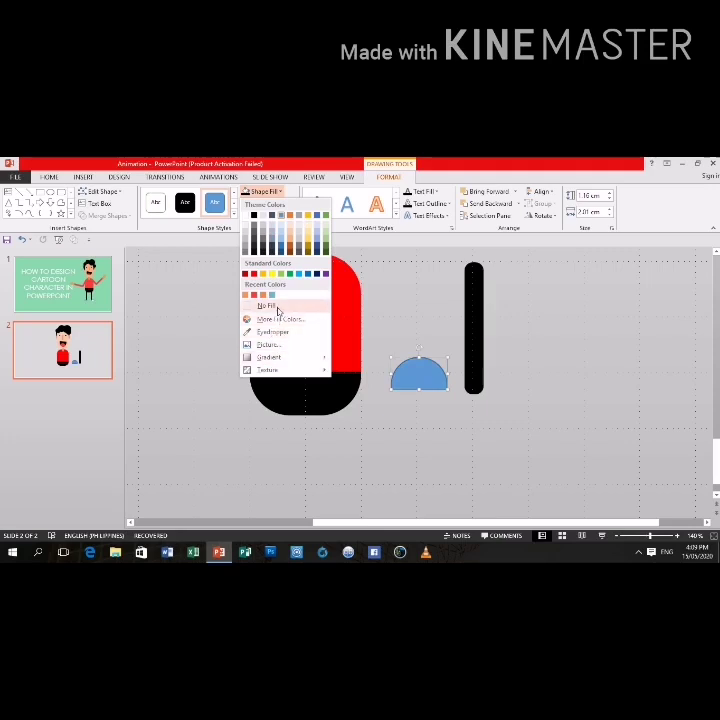
click(271, 295)
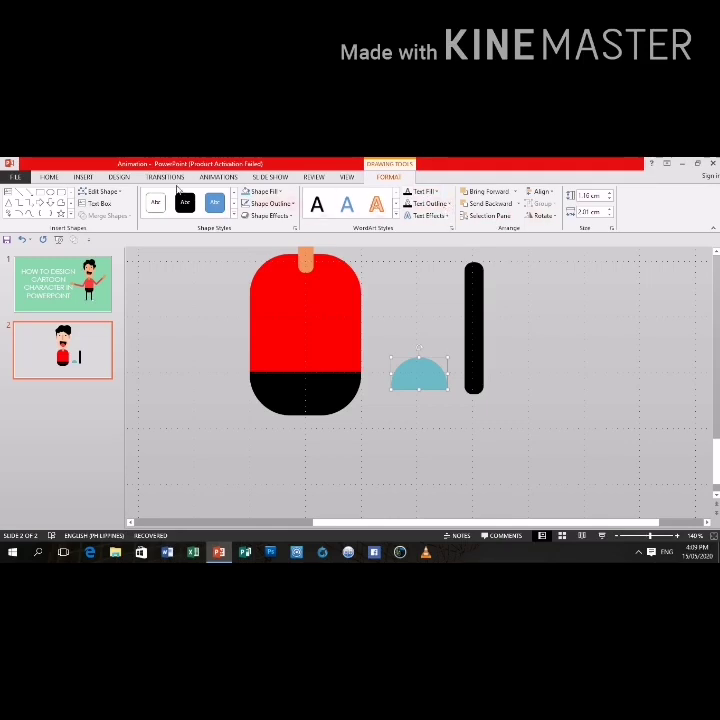
click(62, 193)
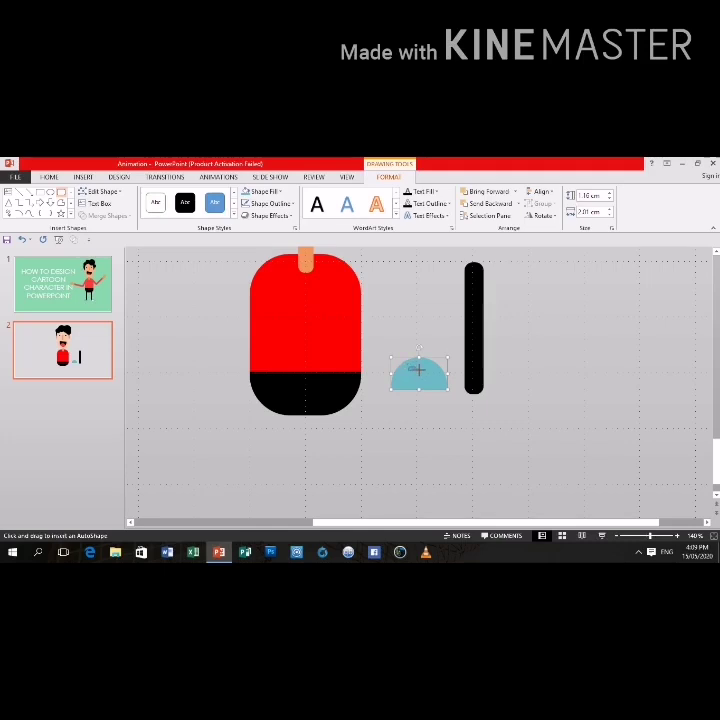
drag(433, 369, 436, 373)
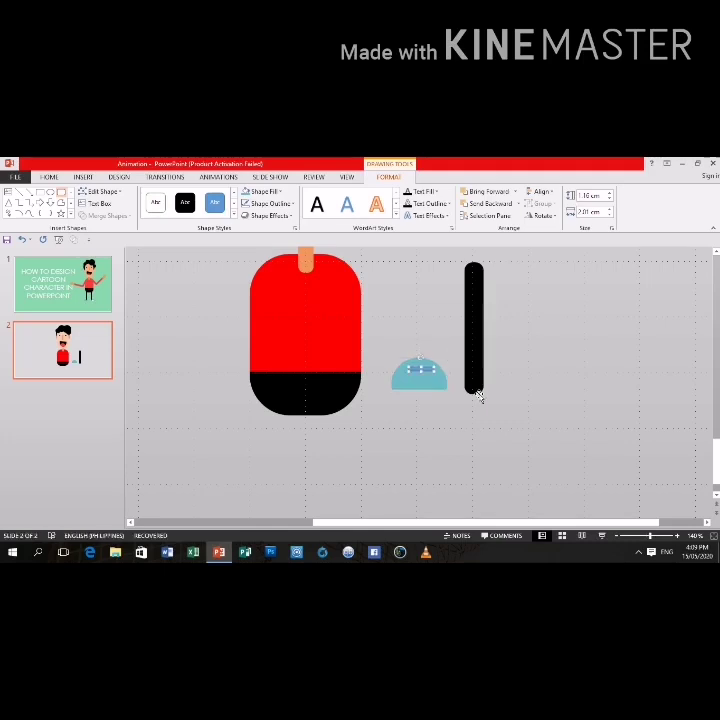
Remove the small bar's fill and add a second white bar below it
click(263, 191)
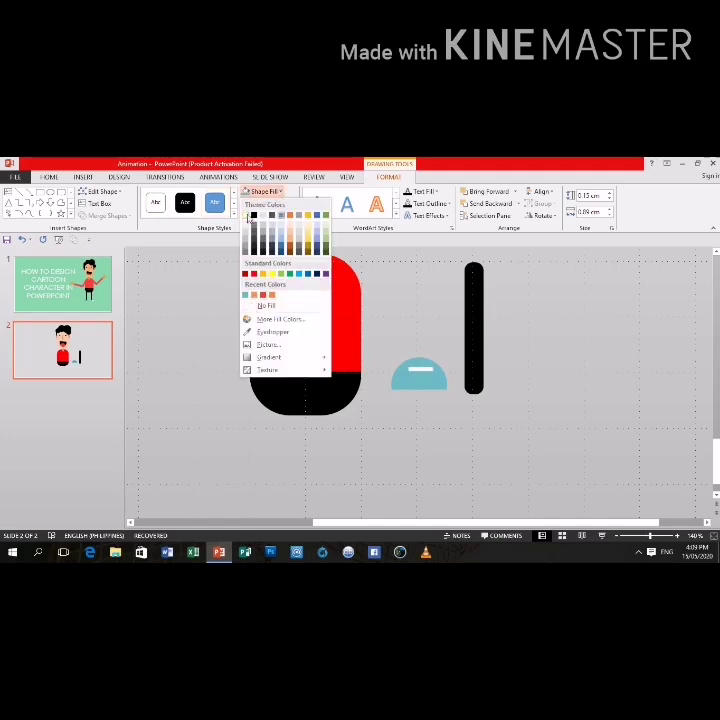
click(252, 307)
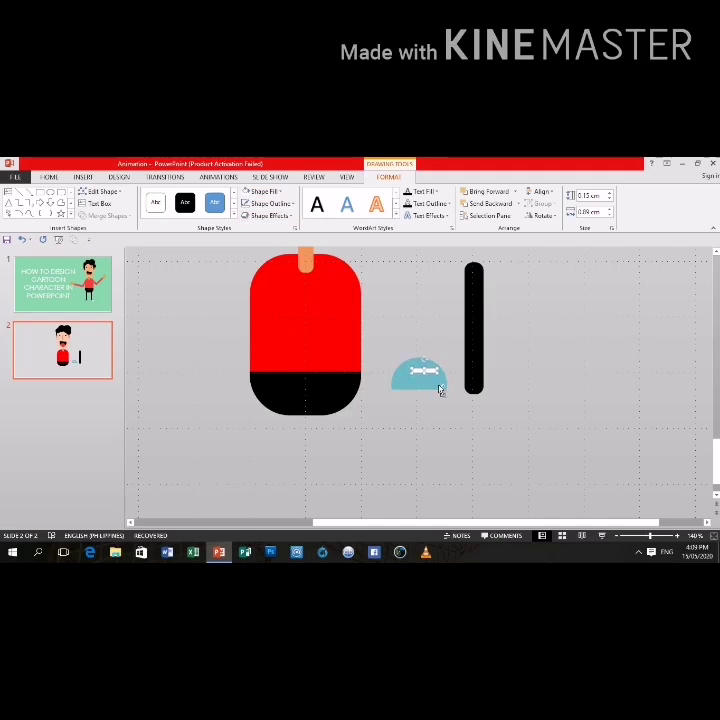
drag(440, 390, 439, 388)
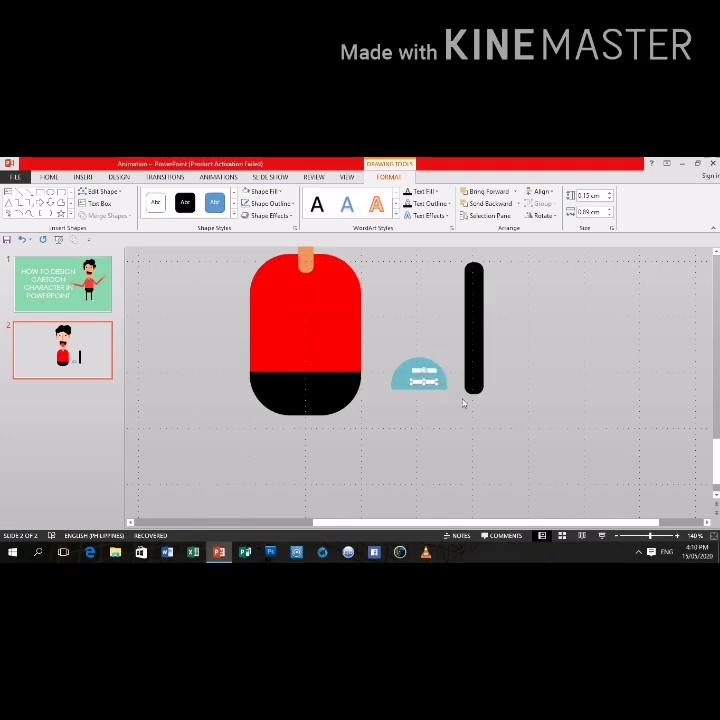
click(408, 374)
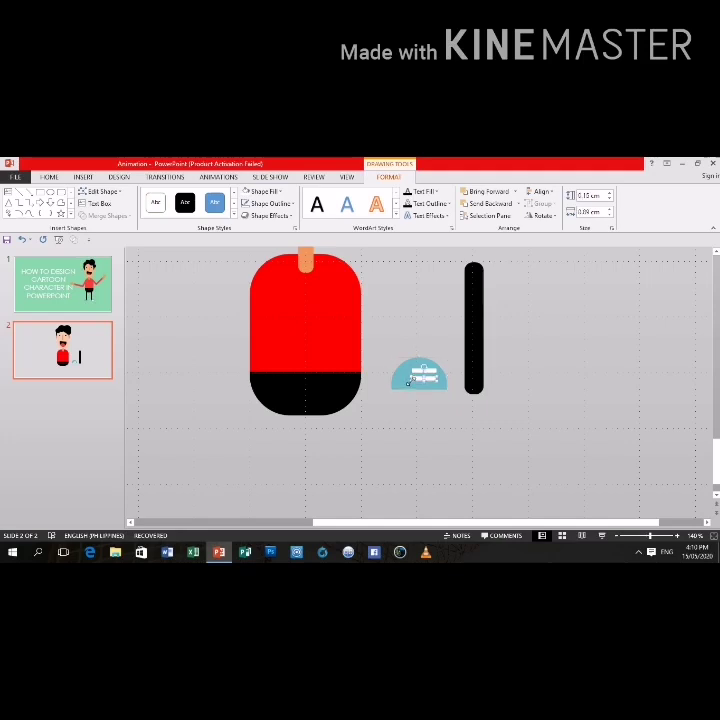
click(410, 380)
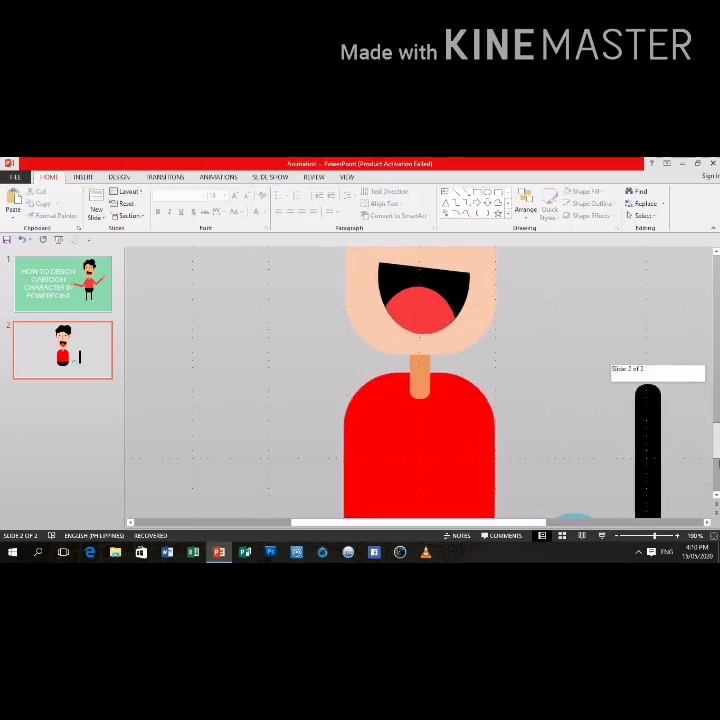
Check the white bars on the half-circle by selecting them and the dome in turn
drag(714, 430, 714, 468)
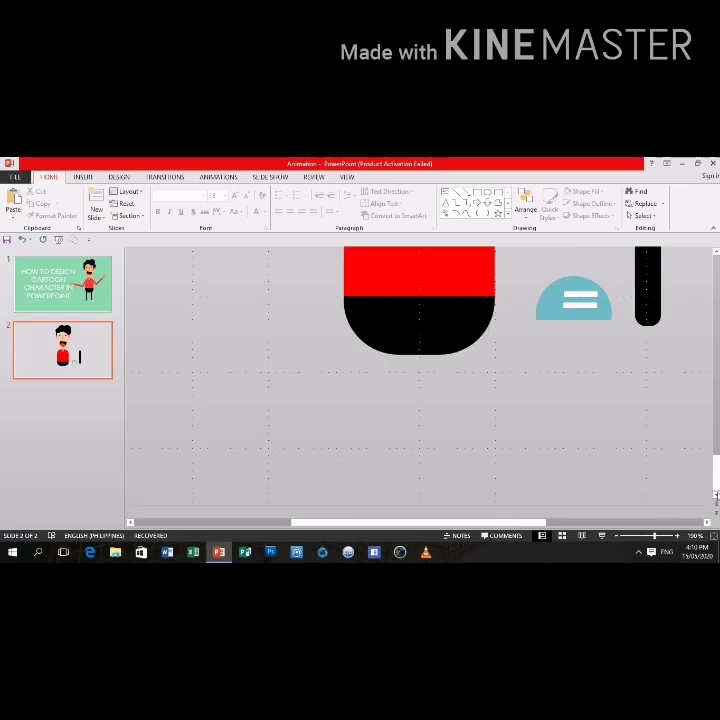
click(590, 306)
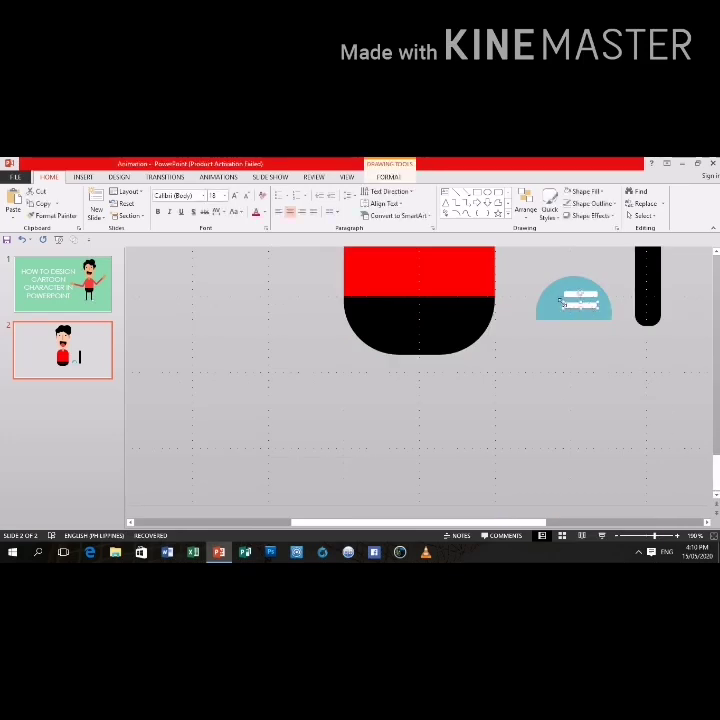
click(566, 304)
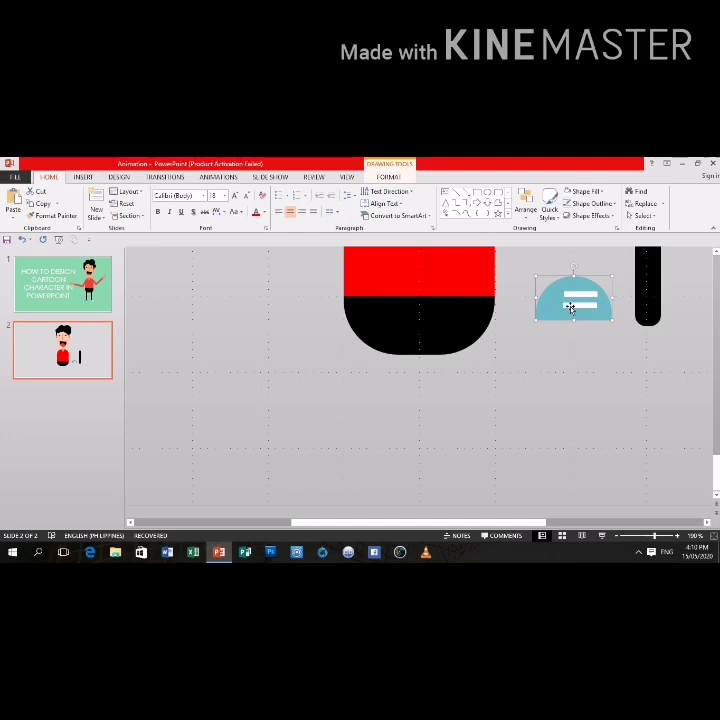
click(568, 306)
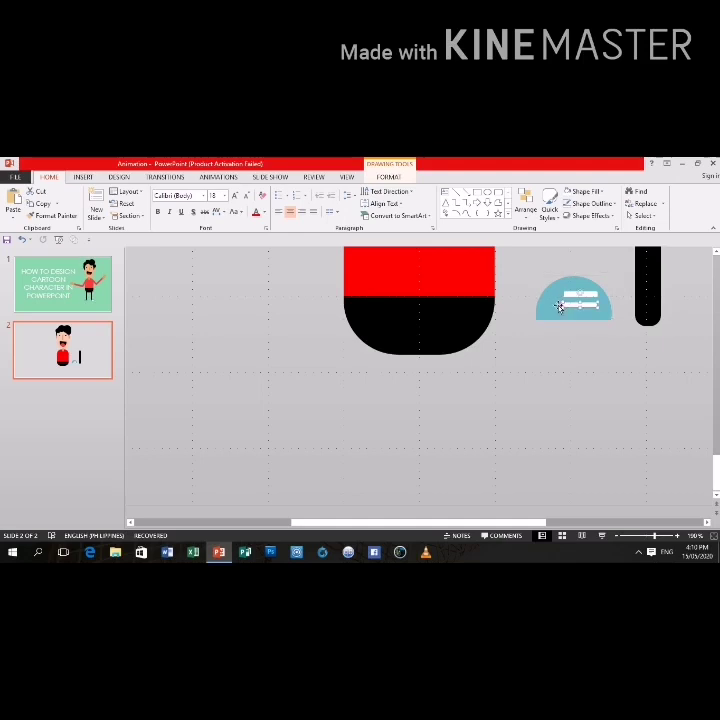
click(578, 313)
click(589, 307)
click(578, 314)
click(595, 305)
click(607, 332)
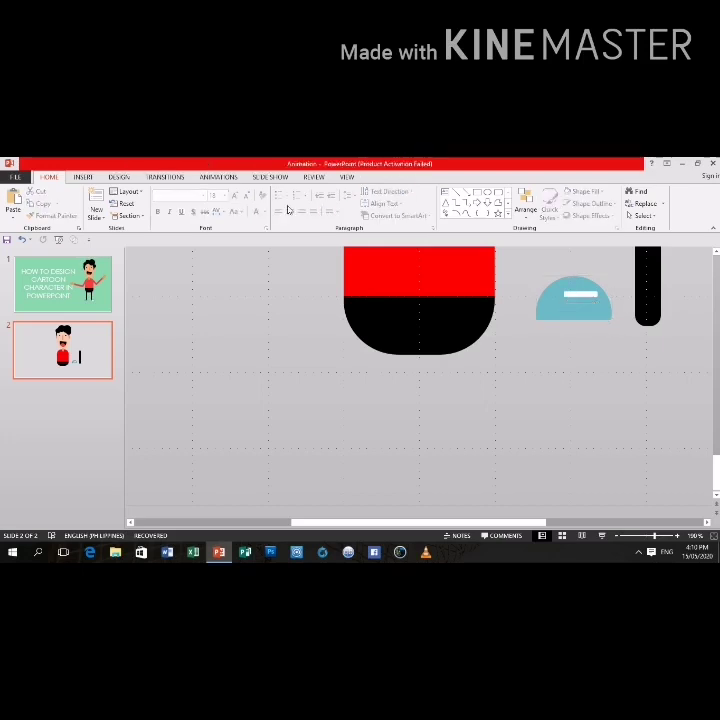
Draw a horizontal stripe across the cap, nudge it up, and select the cap with its stripes
click(498, 193)
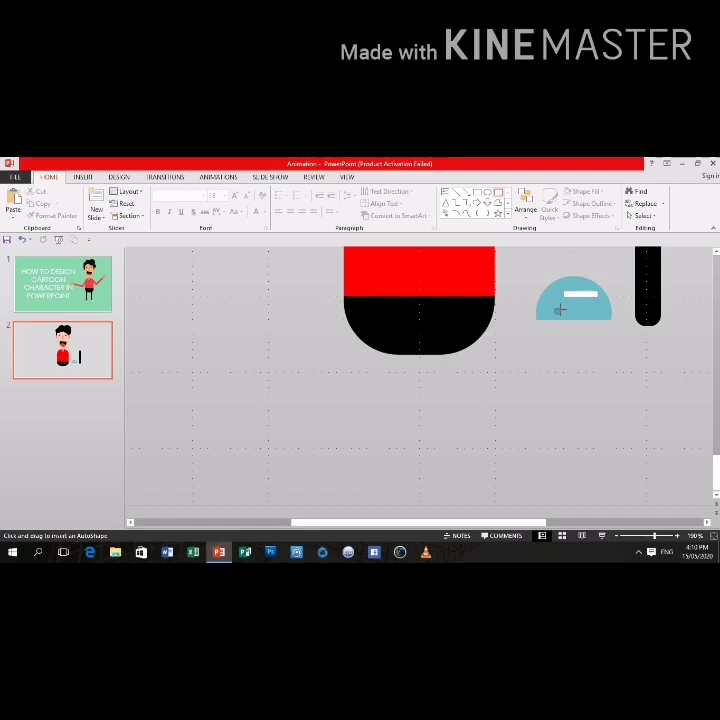
drag(560, 310, 598, 311)
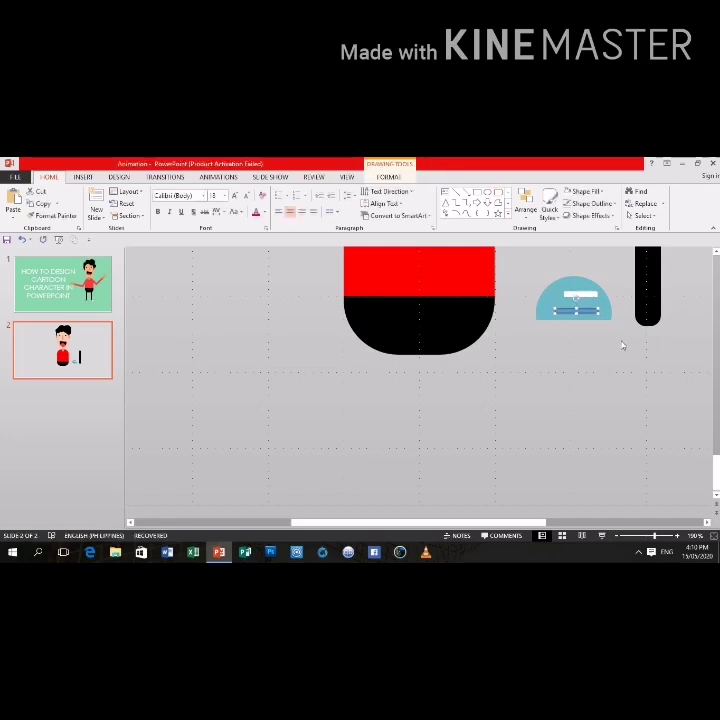
key(Up)
key(Up)
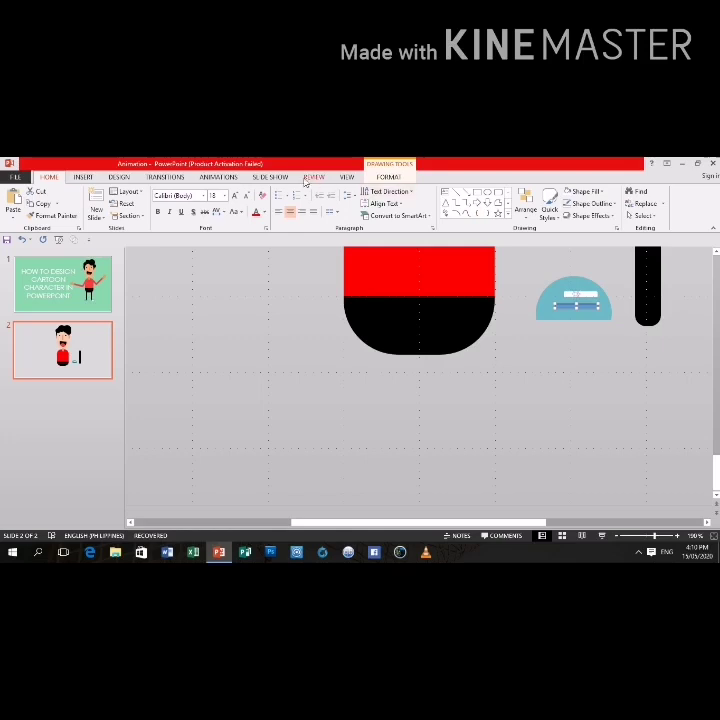
click(389, 177)
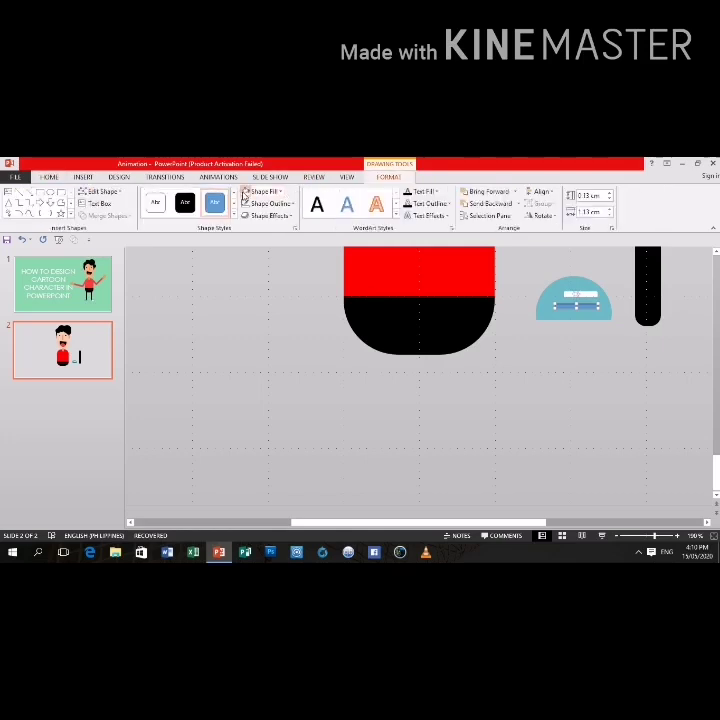
click(592, 294)
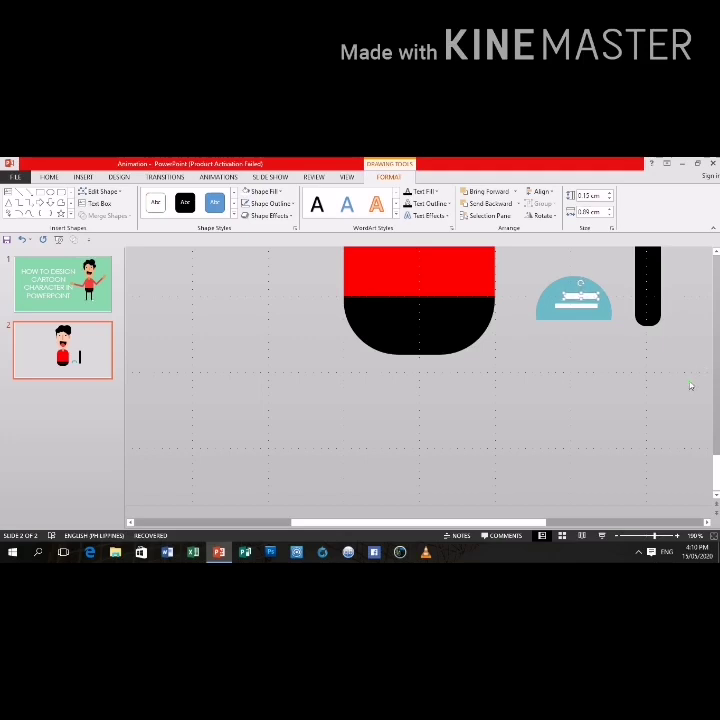
click(690, 386)
drag(521, 268, 630, 368)
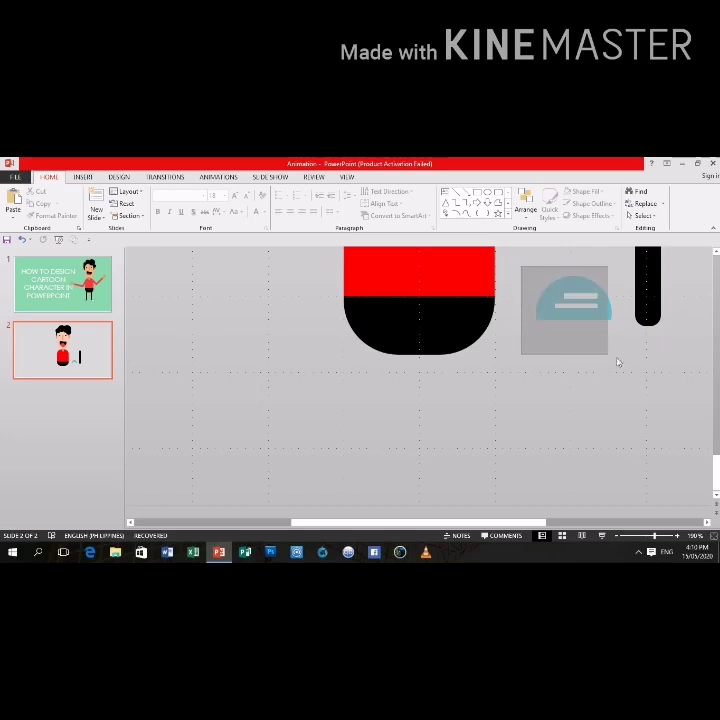
Group the light-blue cap and its white stripes into one object
right_click(572, 302)
mouse_move(600, 388)
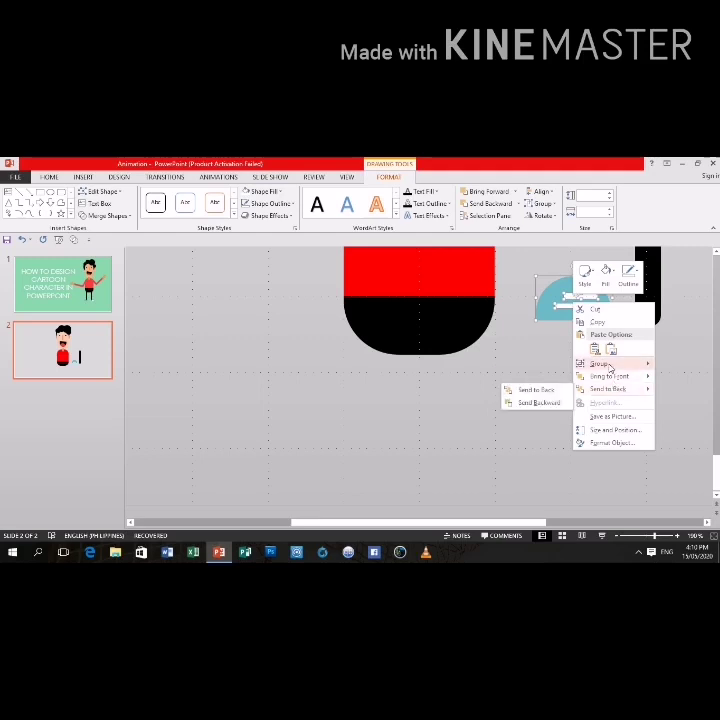
mouse_move(610, 365)
click(672, 365)
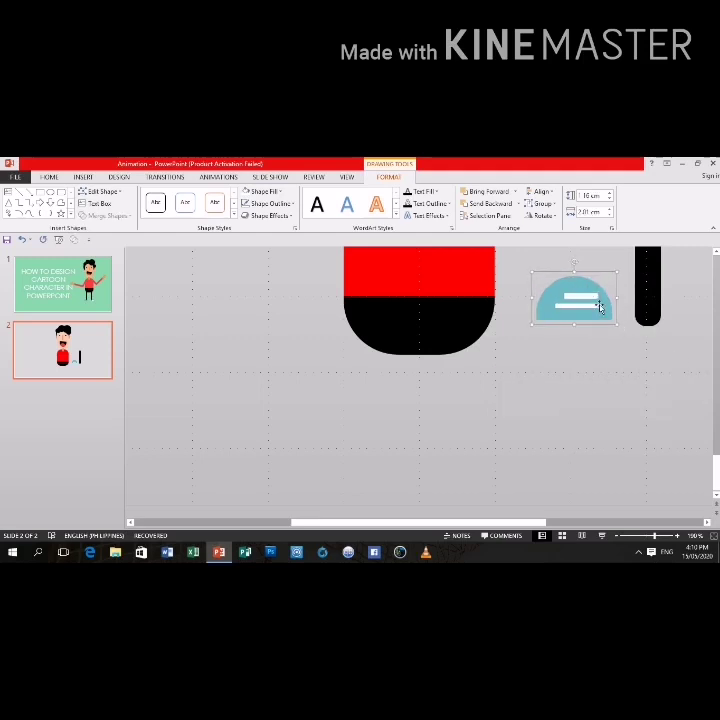
Move the grouped cap to the bottom of the black pole
key(Right)
key(Right)
key(Right)
key(Right)
key(Right)
key(Right)
key(Right)
key(Right)
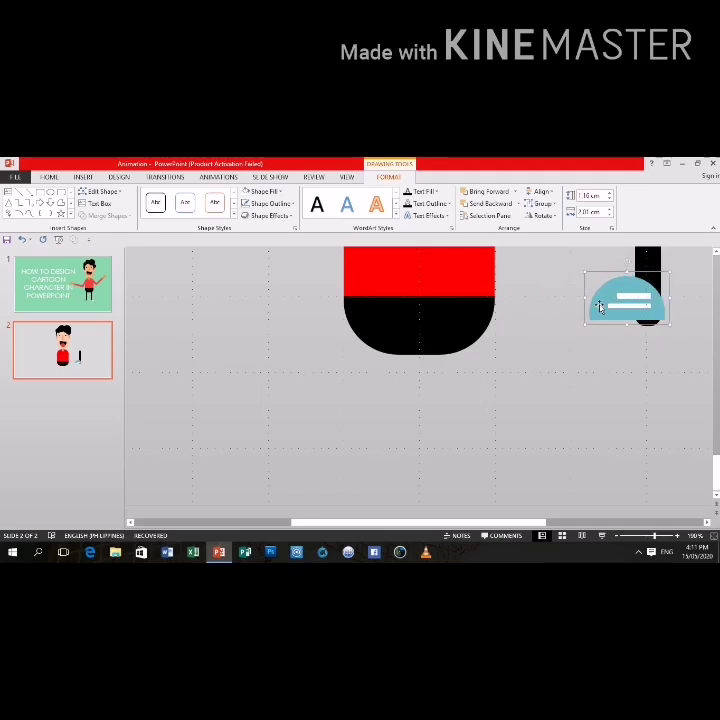
key(Left)
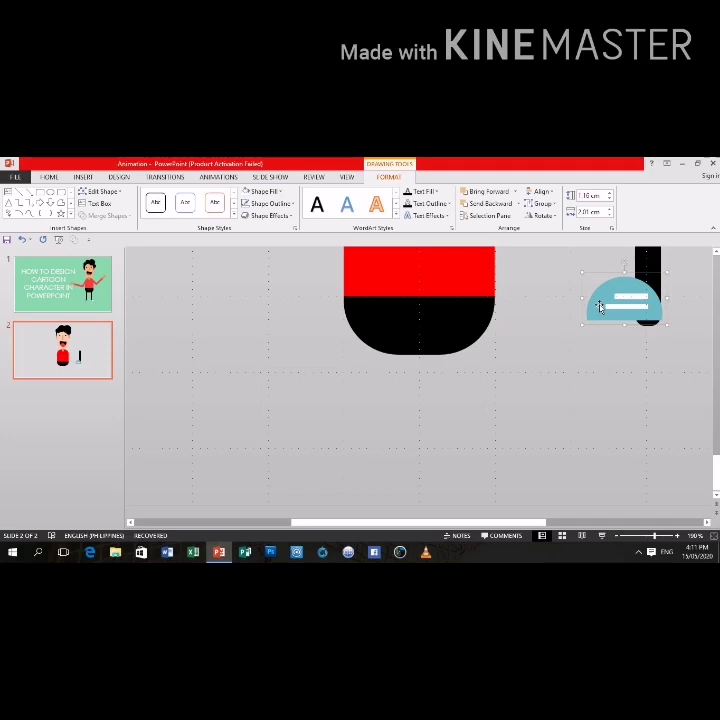
key(Down)
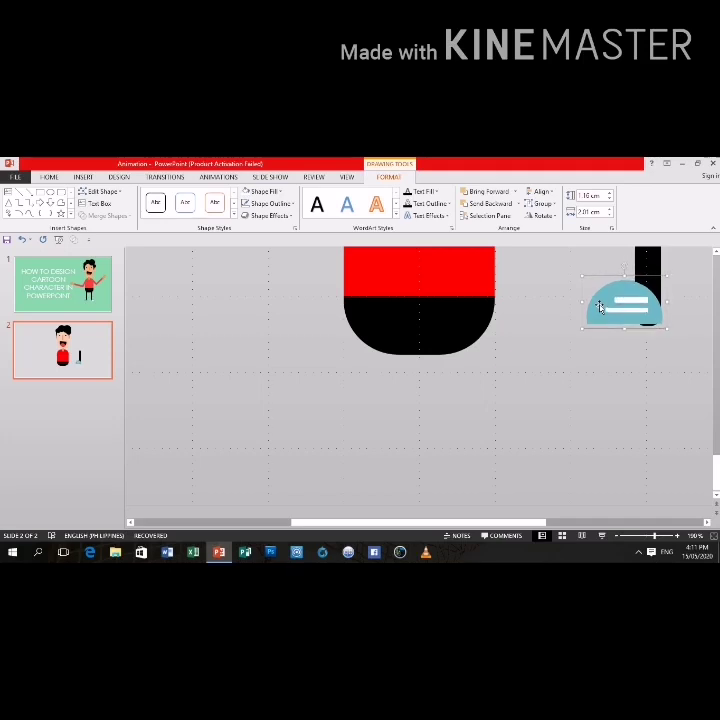
key(Down)
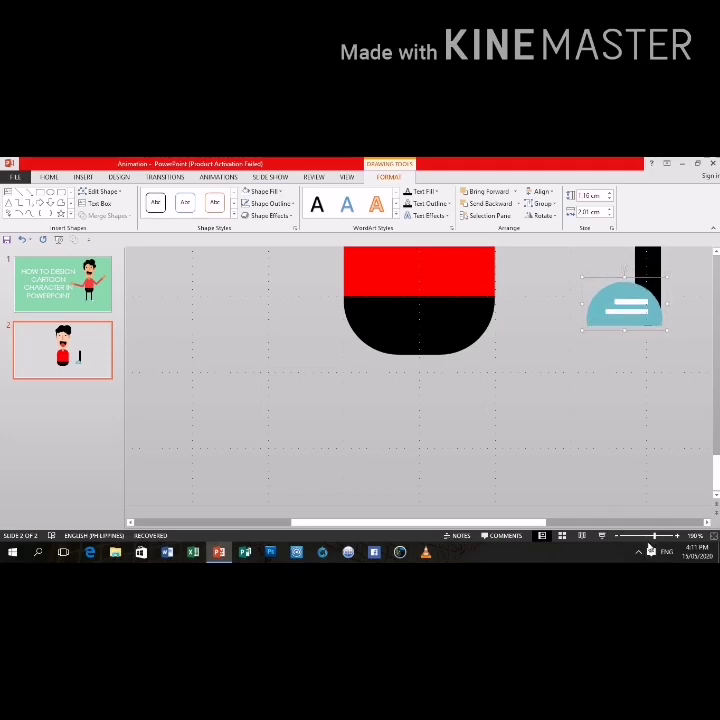
click(646, 537)
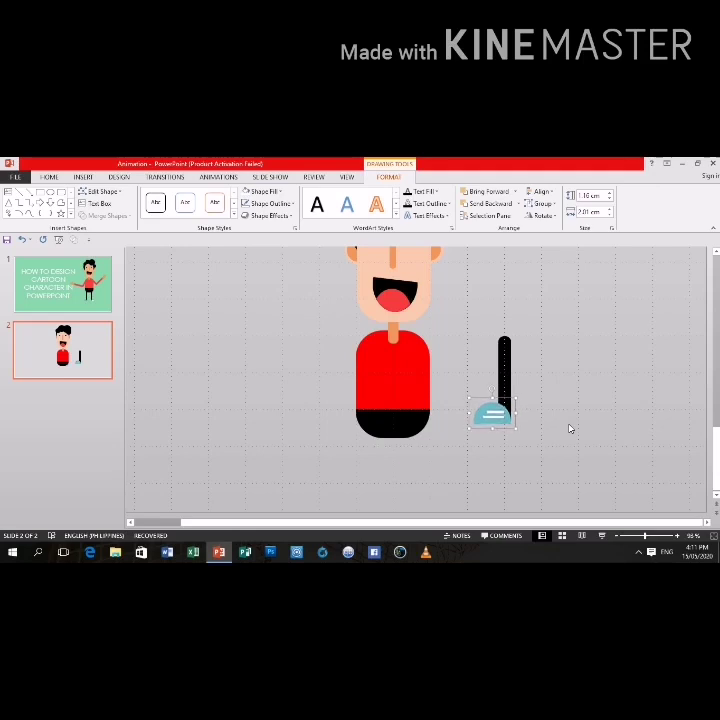
Reposition the striped dome at the bottom of the black pole
click(511, 426)
click(491, 421)
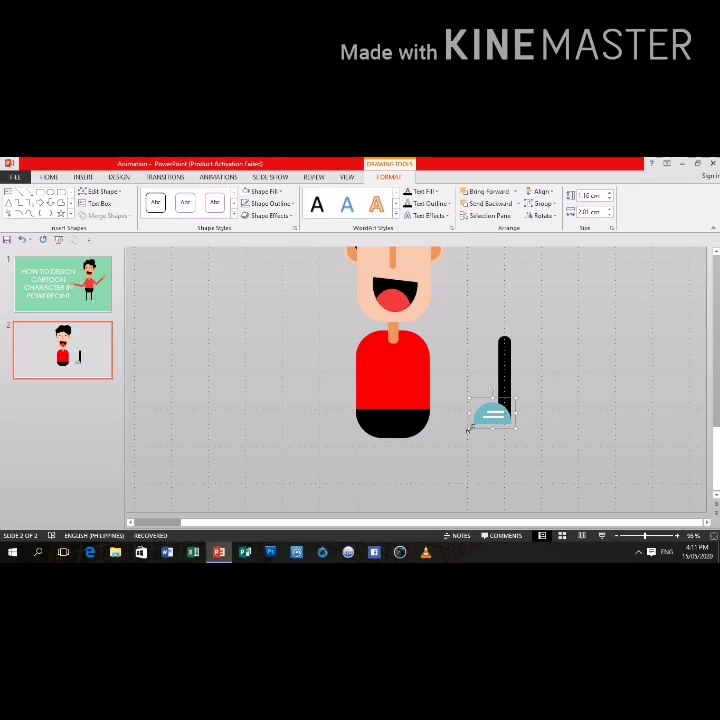
drag(467, 428, 474, 428)
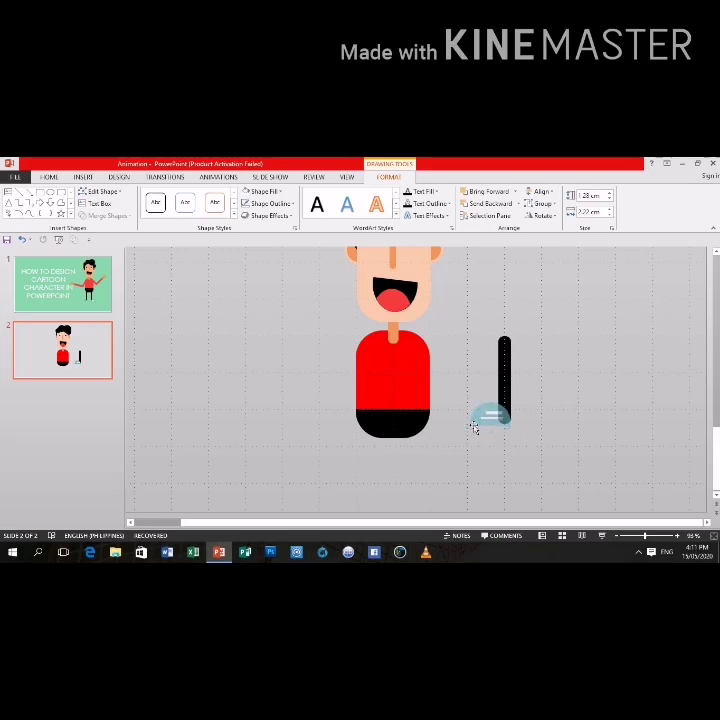
click(519, 432)
click(490, 420)
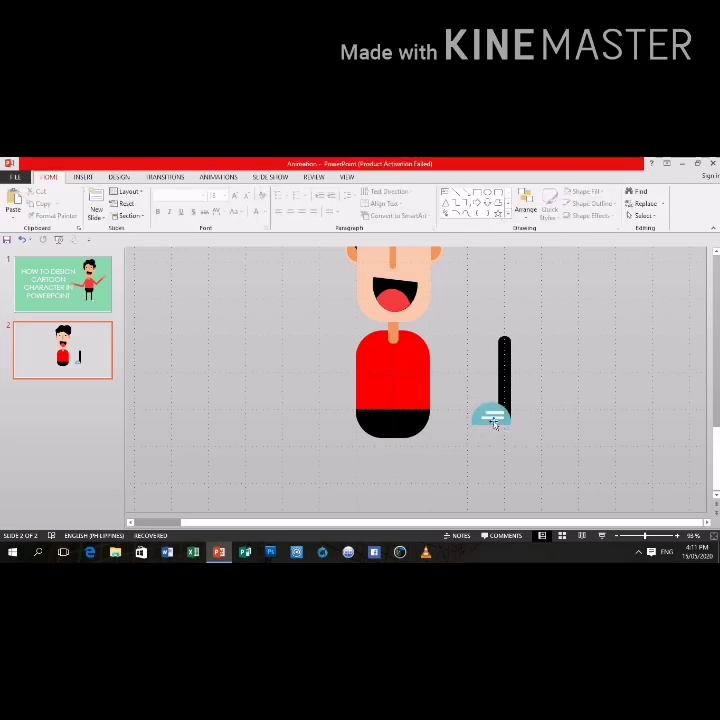
click(581, 444)
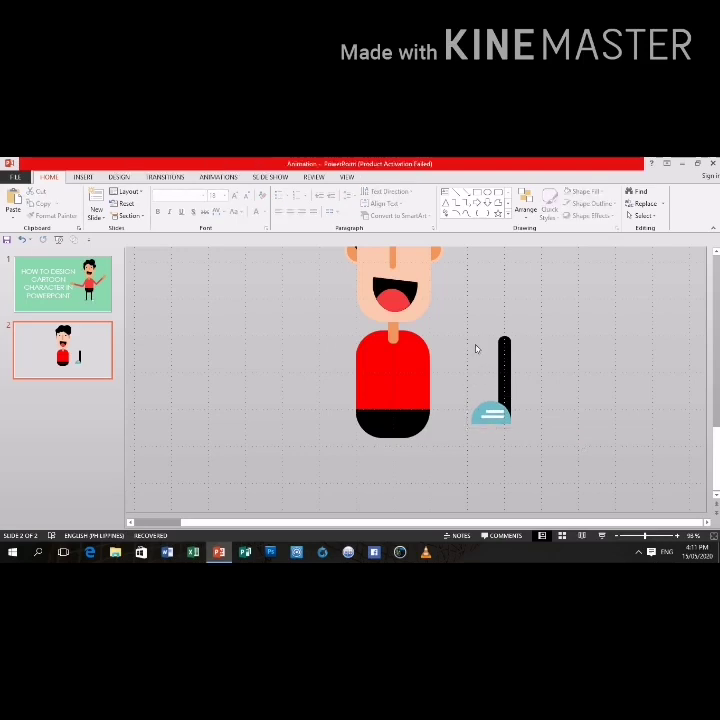
Group the black pole and dome into a single leg object
drag(466, 341, 537, 460)
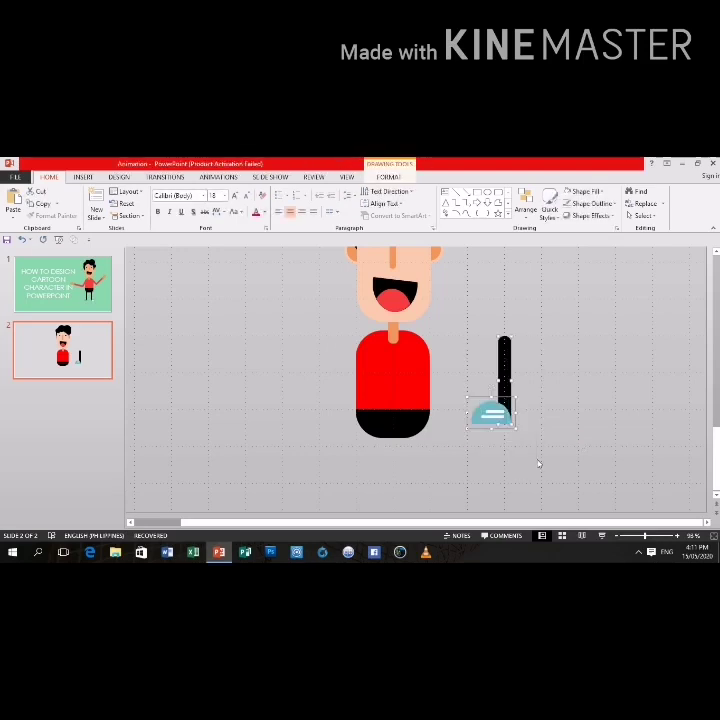
right_click(511, 372)
mouse_move(545, 434)
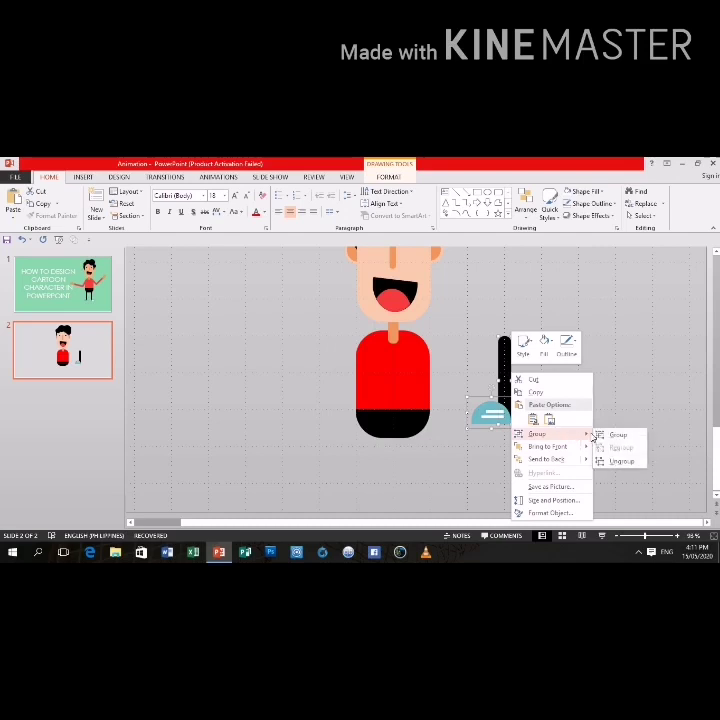
click(600, 435)
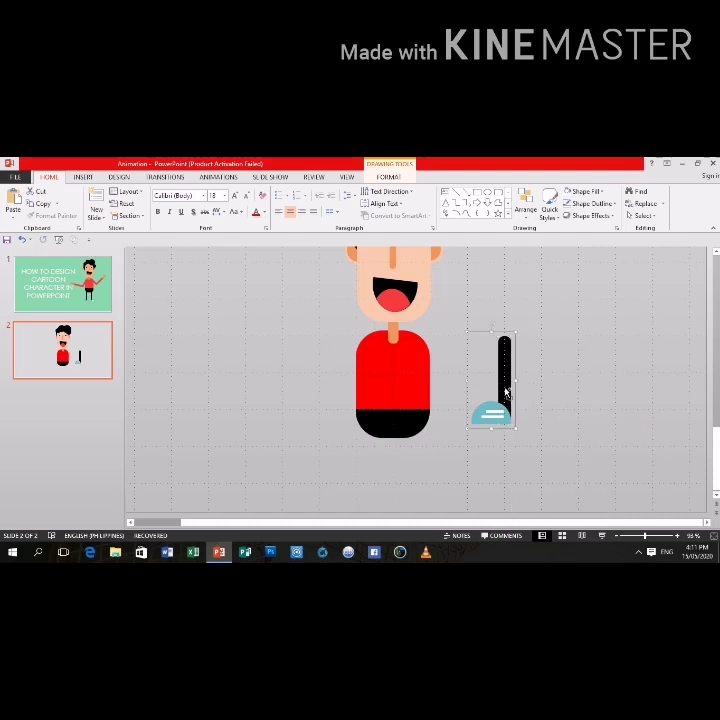
Duplicate the pole-and-dome leg with Ctrl+D and move the copy to its right
drag(510, 396, 517, 402)
key(ctrl+d)
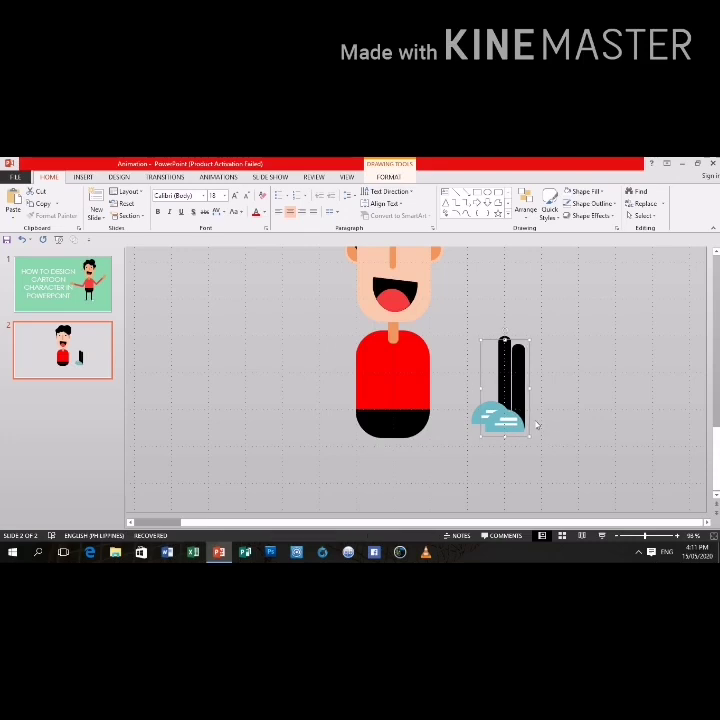
drag(538, 426, 570, 432)
key(Right)
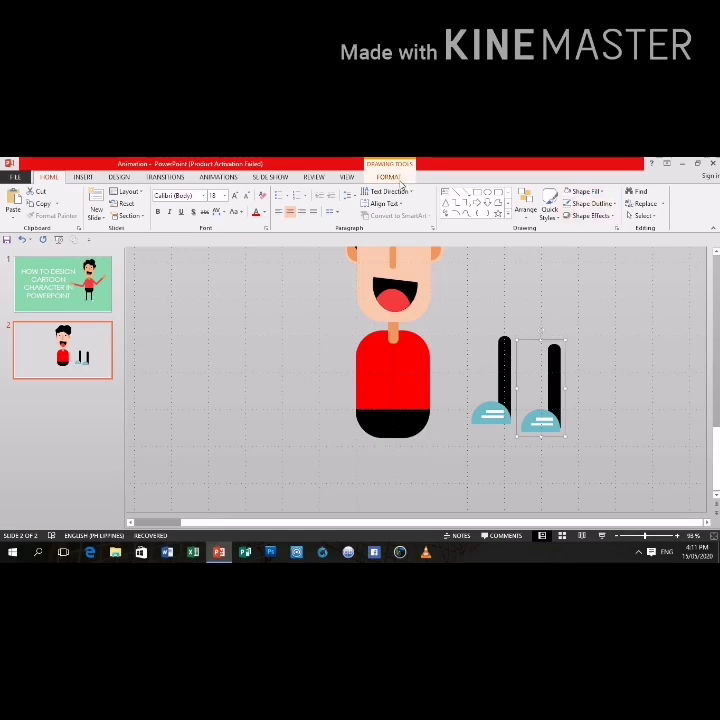
Flip the copied leg horizontally
click(389, 177)
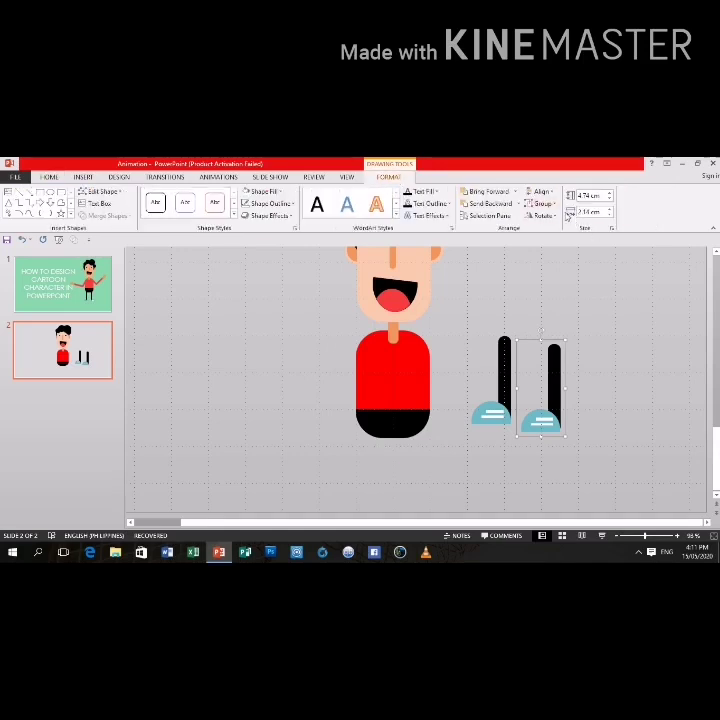
click(540, 215)
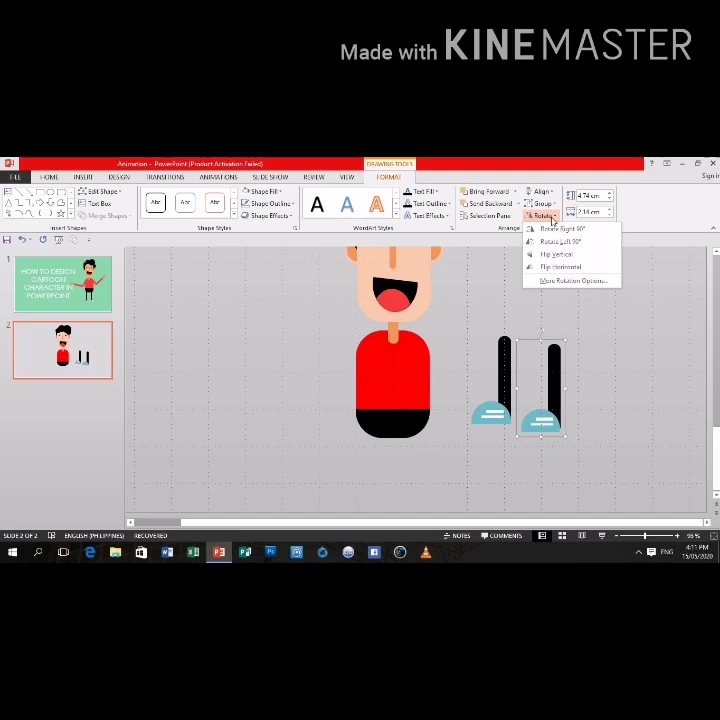
click(553, 268)
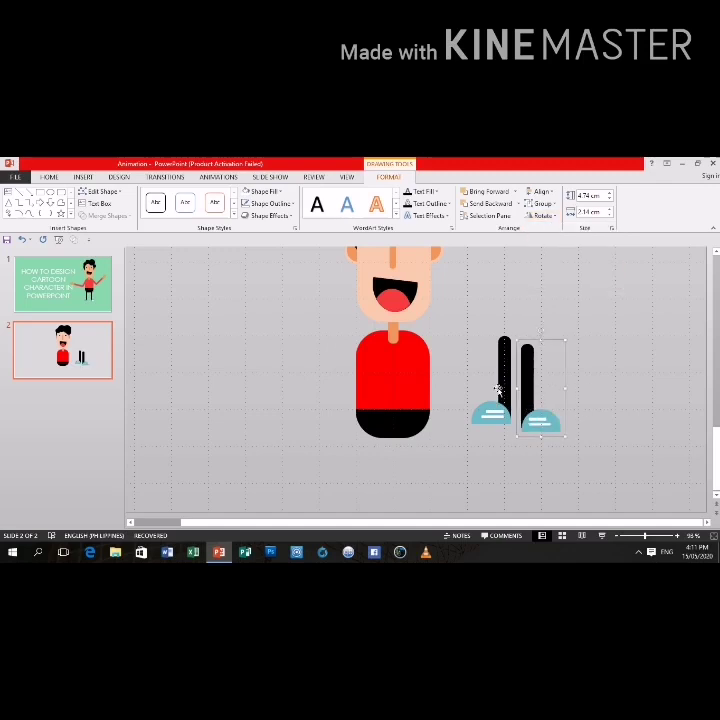
Move the left leg left and down so it stands under the body
key(Left)
key(Left)
key(Left)
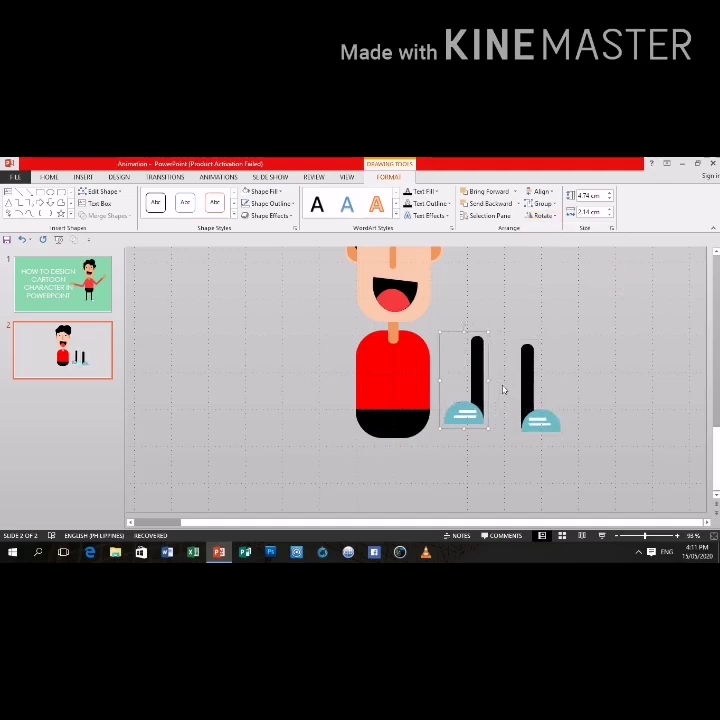
key(Left)
key(Left)
key(Left)
key(Left)
key(Left)
key(Left)
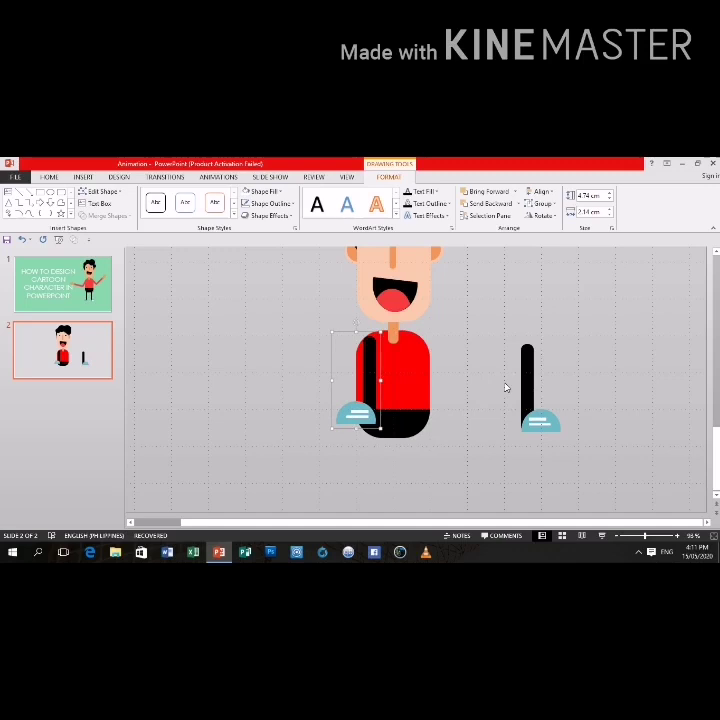
key(Down)
key(Down)
key(Down)
key(Down)
key(Down)
key(Down)
key(Down)
key(Down)
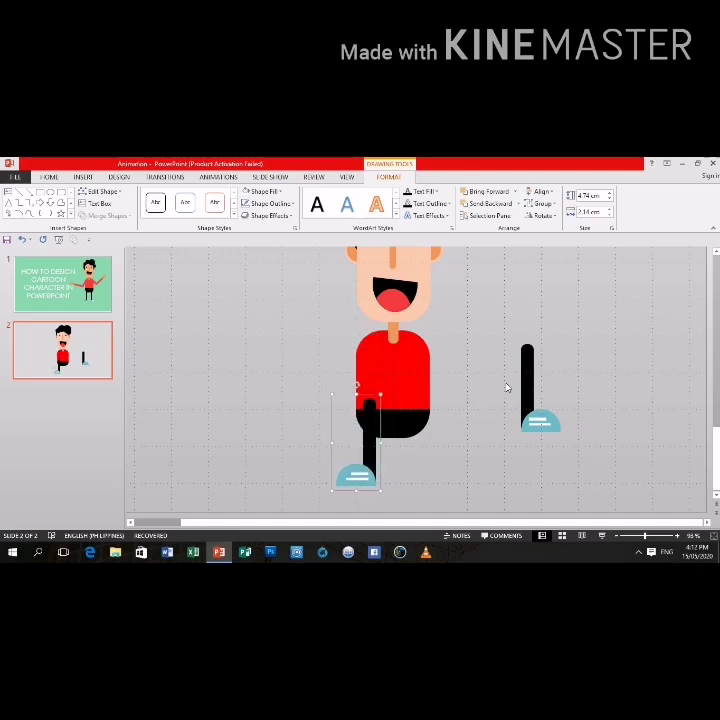
key(Down)
key(Down)
key(Down)
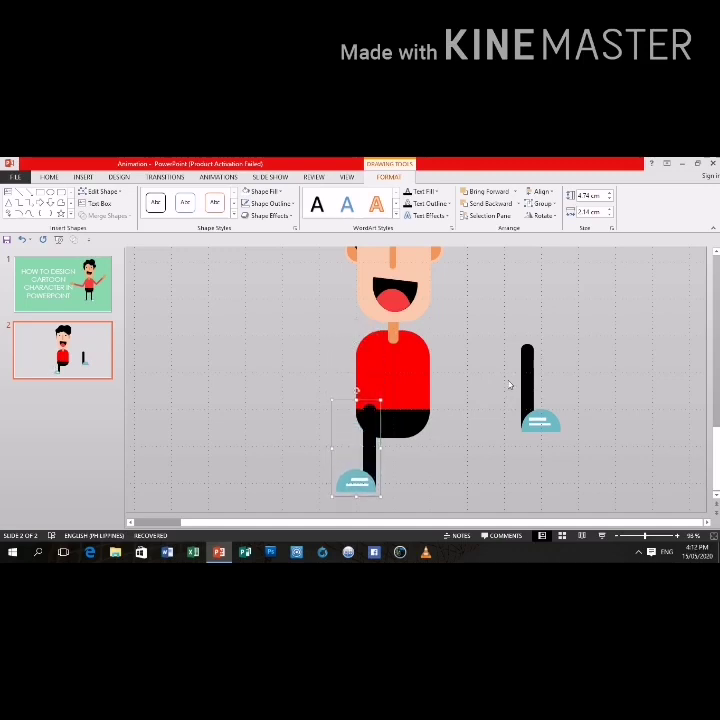
key(Down)
key(Down)
key(Down)
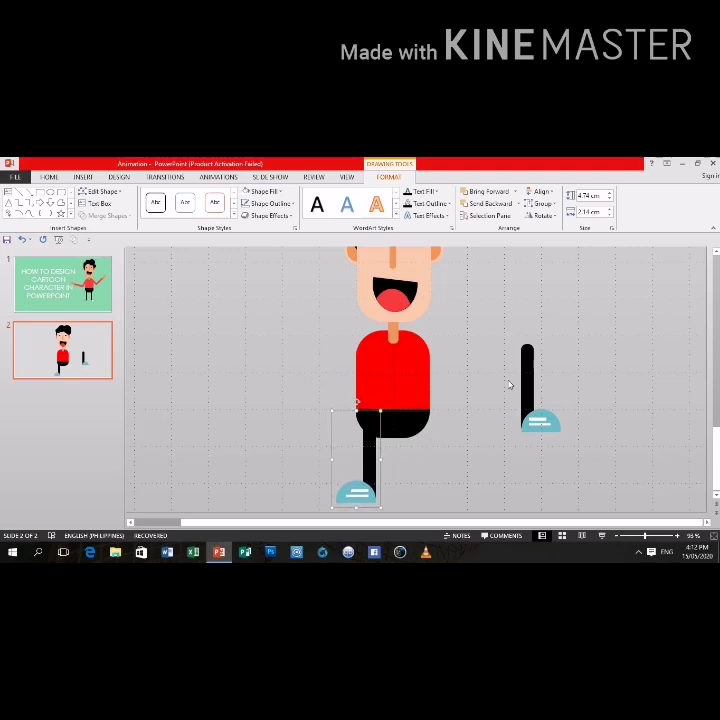
key(Down)
key(Down)
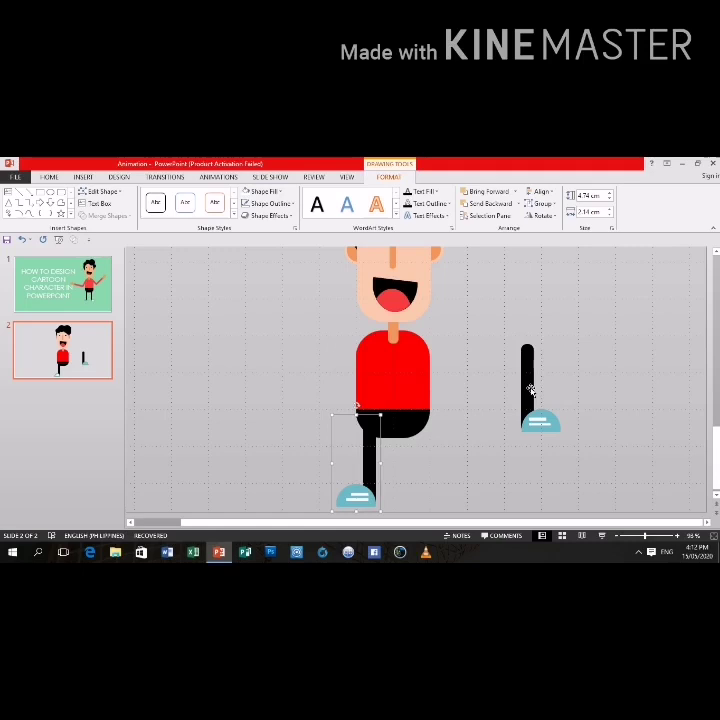
key(Down)
key(Down)
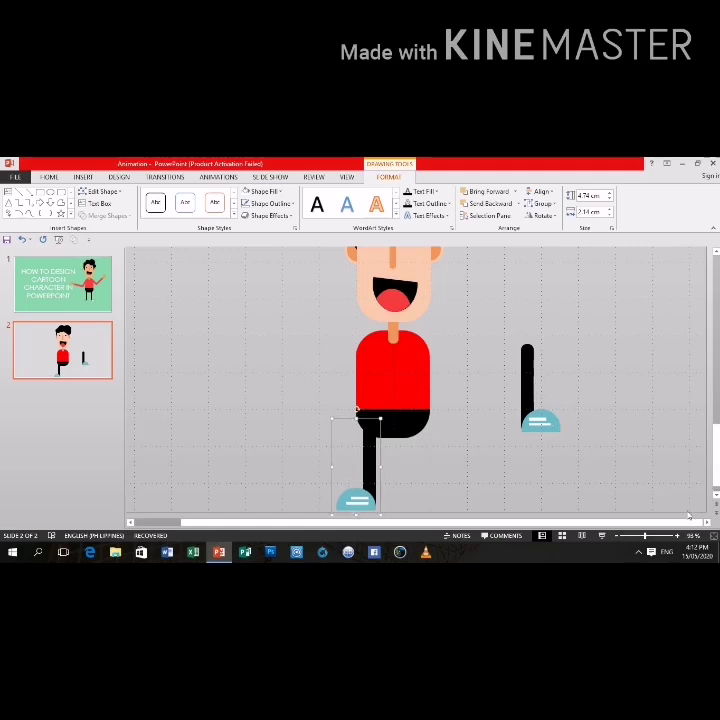
key(Up)
key(Up)
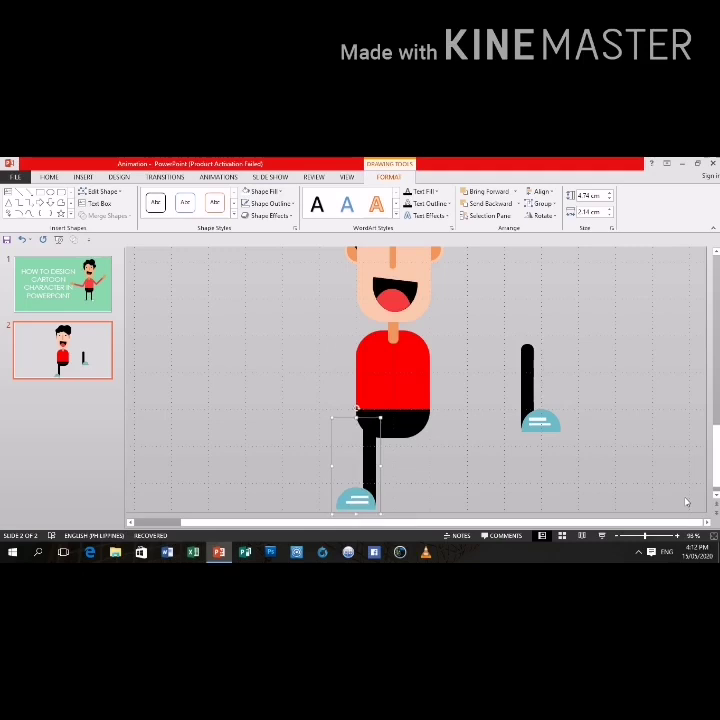
key(Up)
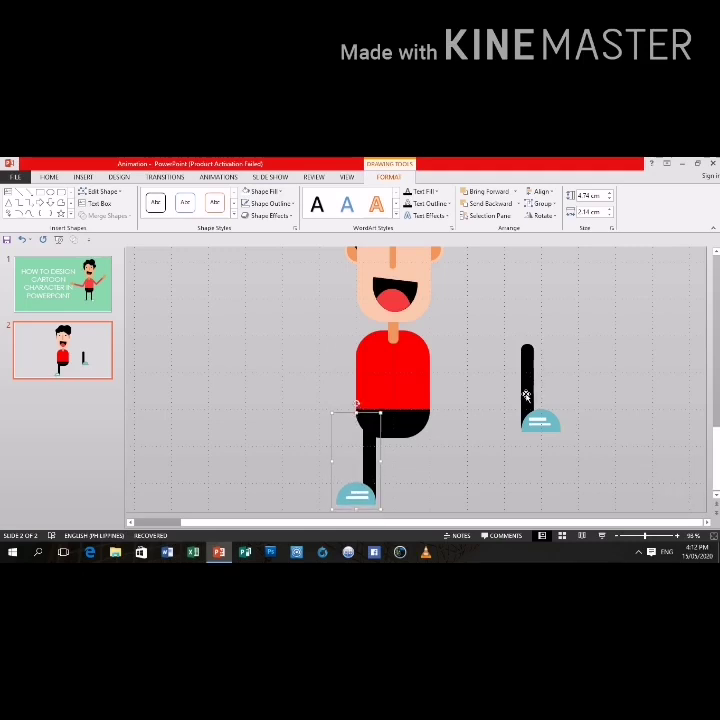
Position the right leg beside the left leg beneath the black shorts
click(526, 394)
key(Left)
key(Left)
key(Left)
key(Left)
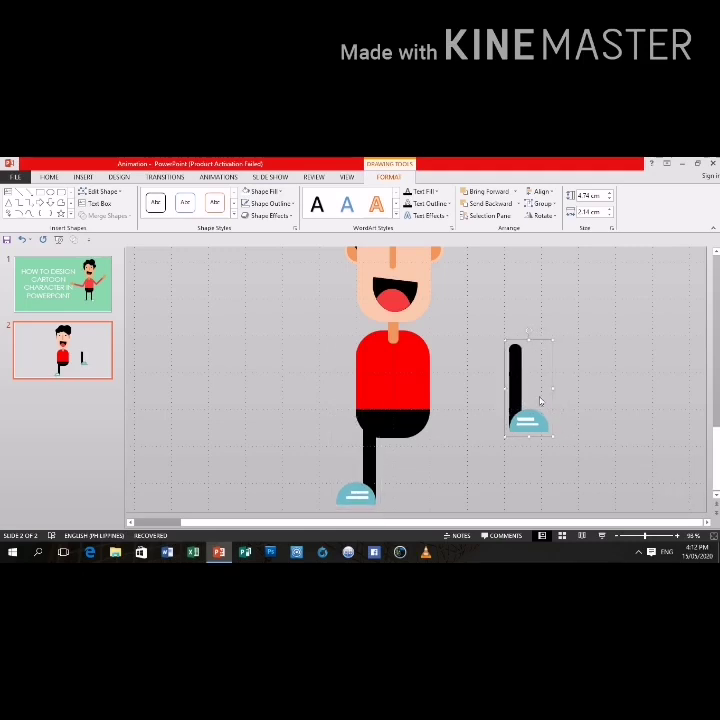
key(Left)
key(Left)
key(Left)
key(Left)
key(Left)
key(Left)
key(Down)
key(Down)
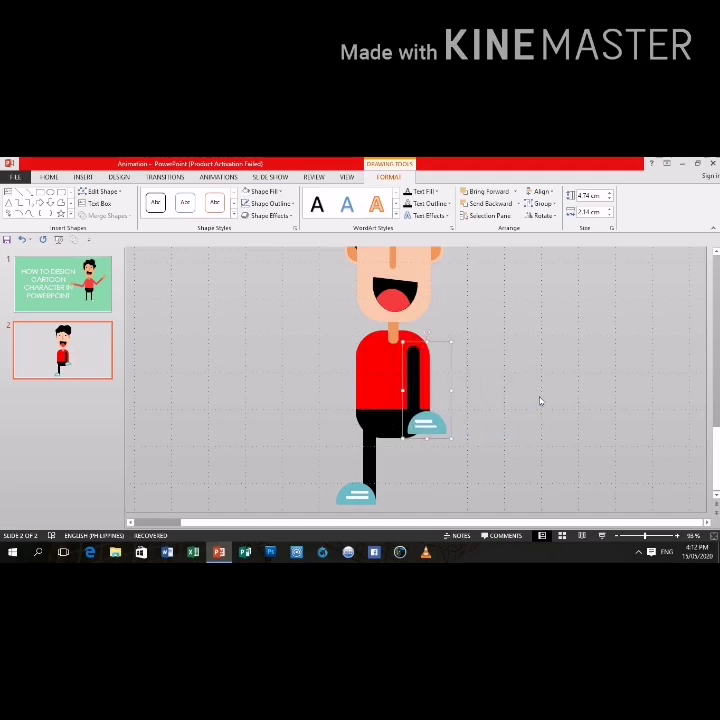
key(Down)
key(Down)
key(Down)
key(Down)
key(Down)
key(Down)
key(Down)
key(Down)
key(Down)
key(Right)
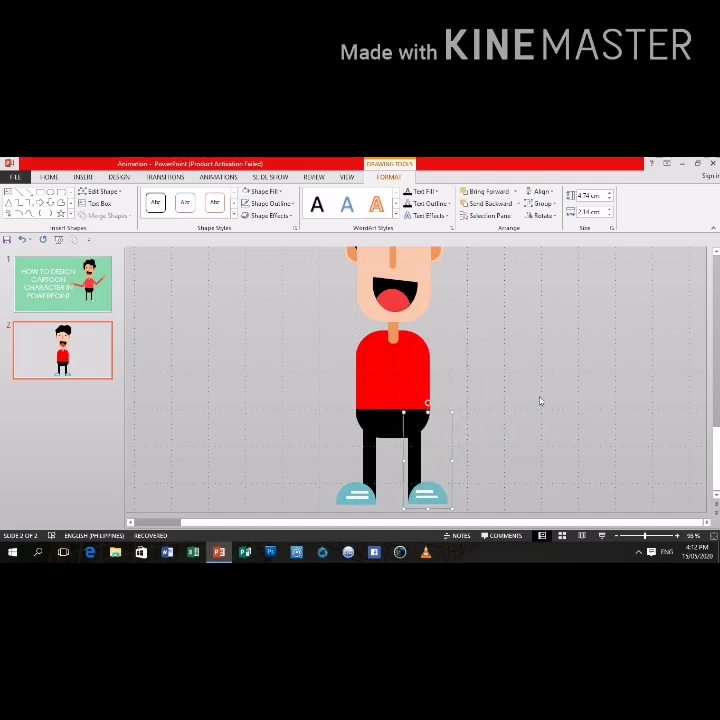
key(Right)
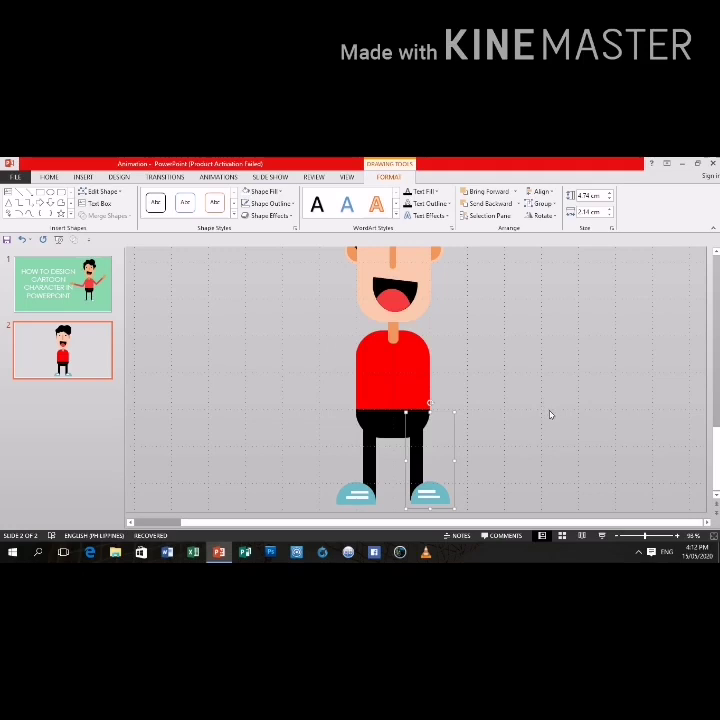
key(Right)
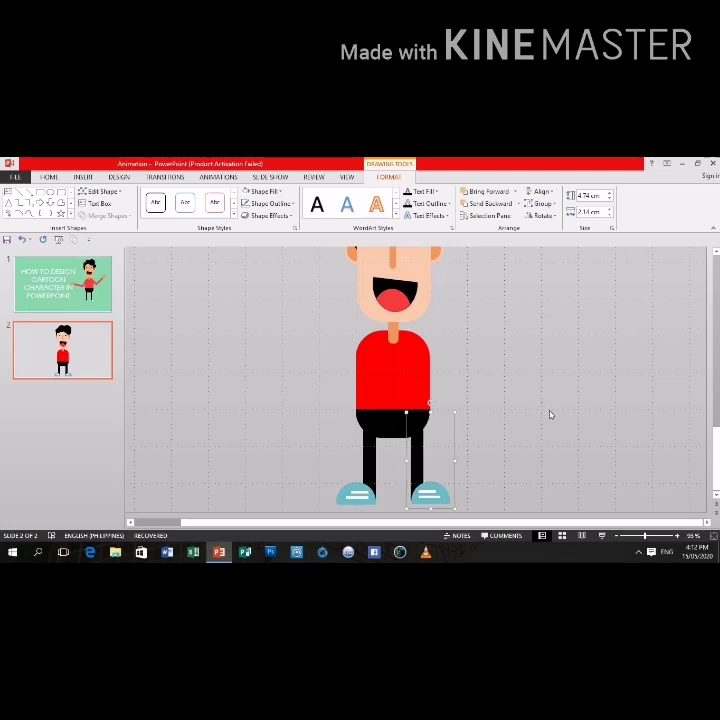
key(Up)
key(Left)
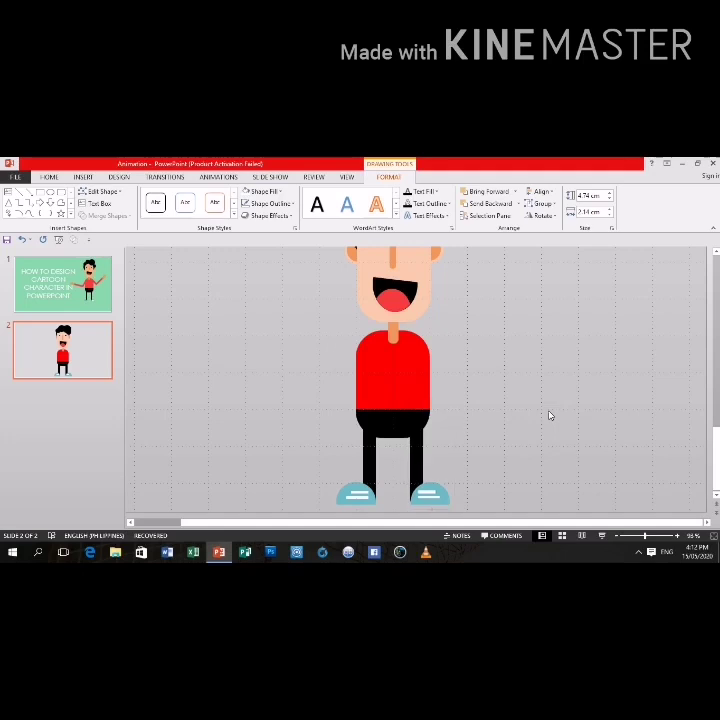
click(549, 415)
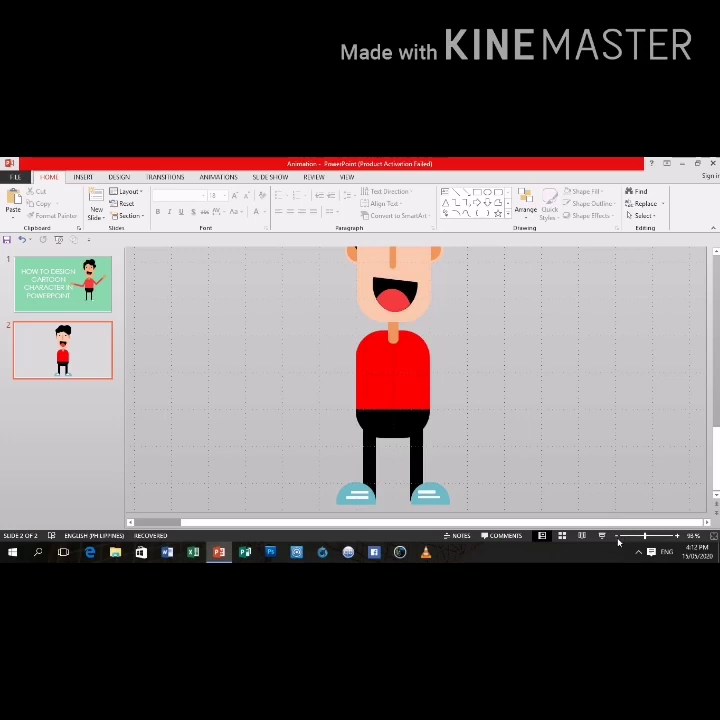
Draw a narrow red pill-shaped bar right of the body as an arm
click(617, 537)
click(617, 537)
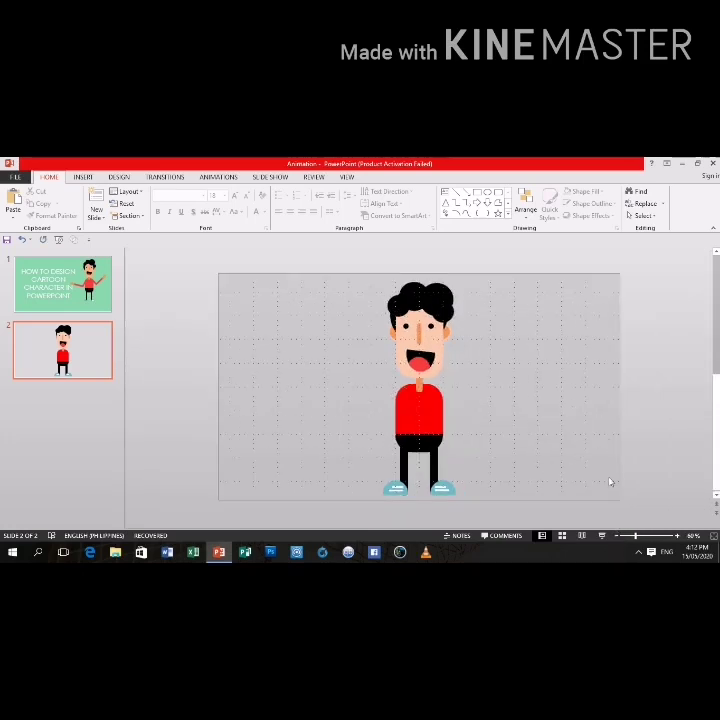
click(678, 537)
click(678, 537)
click(678, 537)
click(678, 537)
click(678, 537)
click(678, 537)
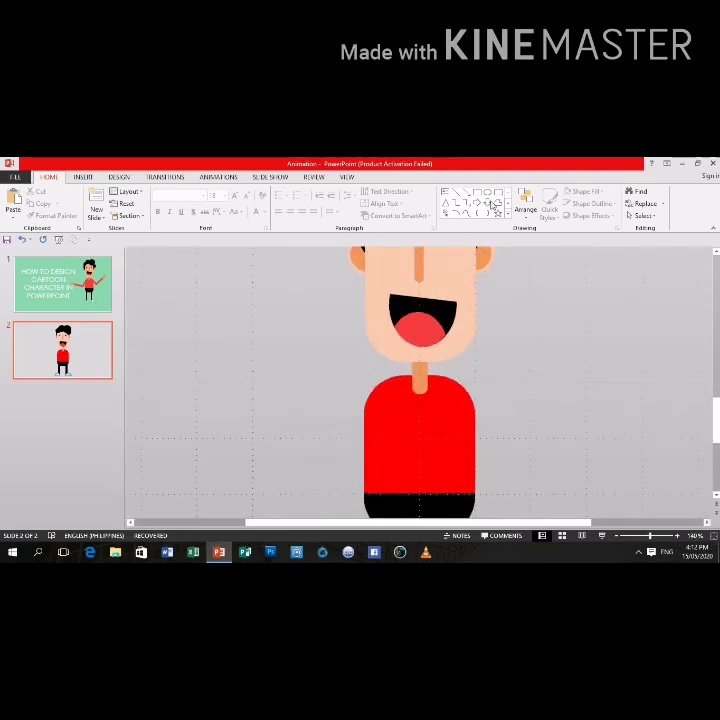
click(498, 191)
drag(526, 322, 558, 425)
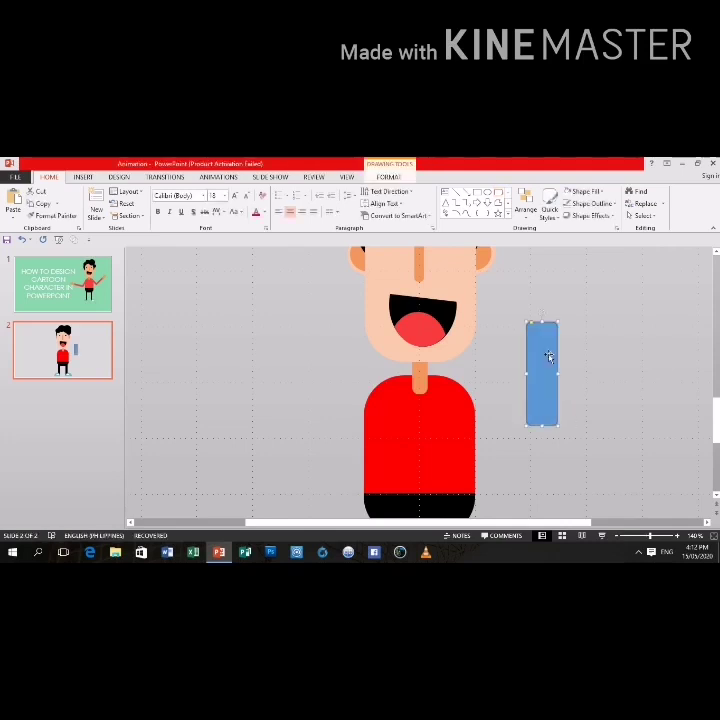
mouse_move(532, 325)
mouse_down()
mouse_move(544, 336)
mouse_move(543, 373)
mouse_up()
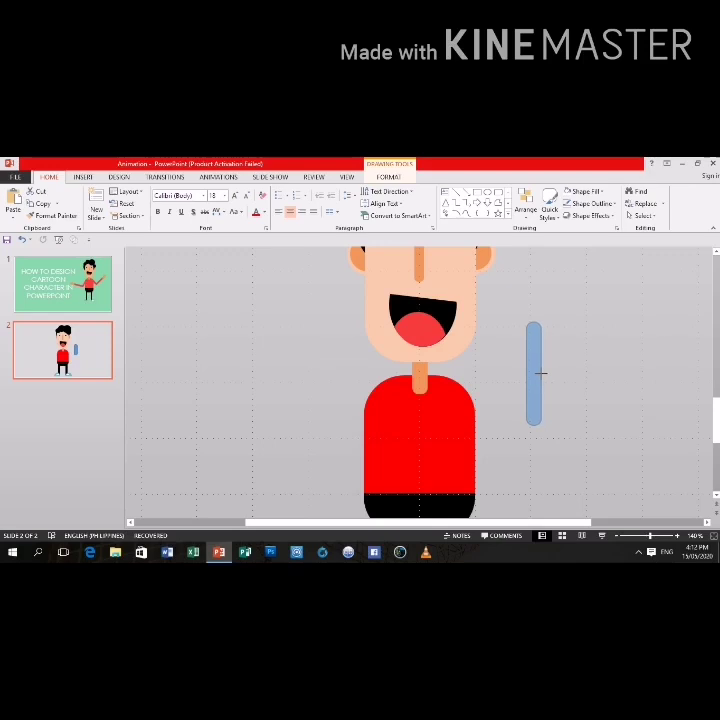
drag(540, 373, 540, 373)
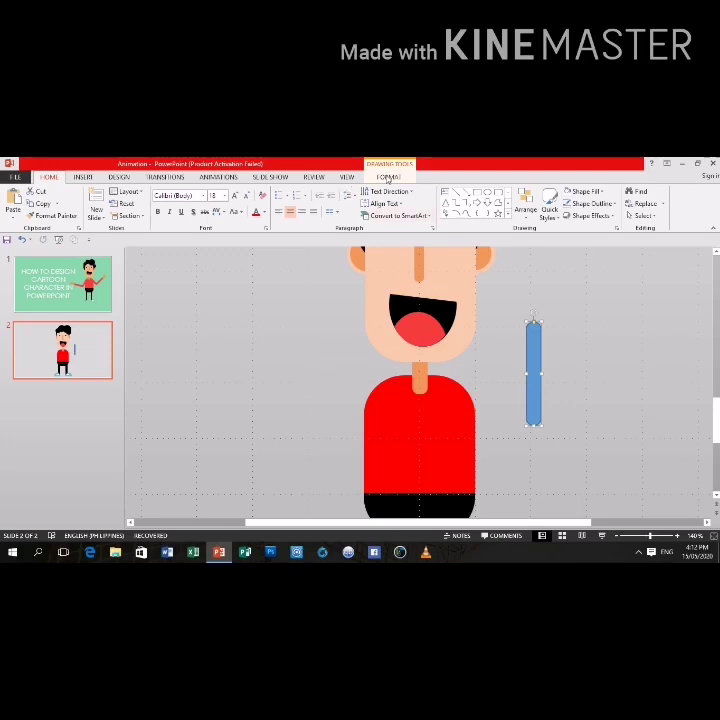
click(388, 176)
click(279, 191)
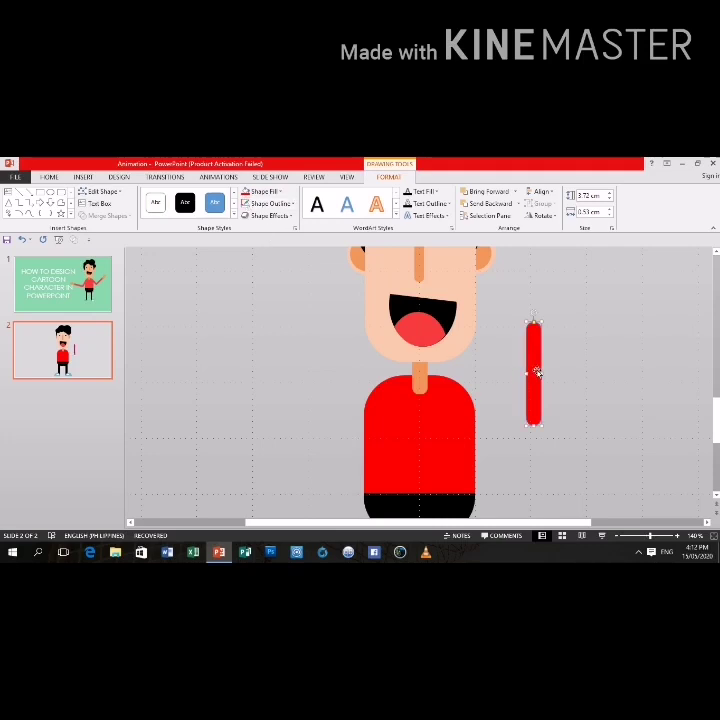
Copy the red arm and place the copy on the left side of the body
key(ctrl+c)
key(ctrl+v)
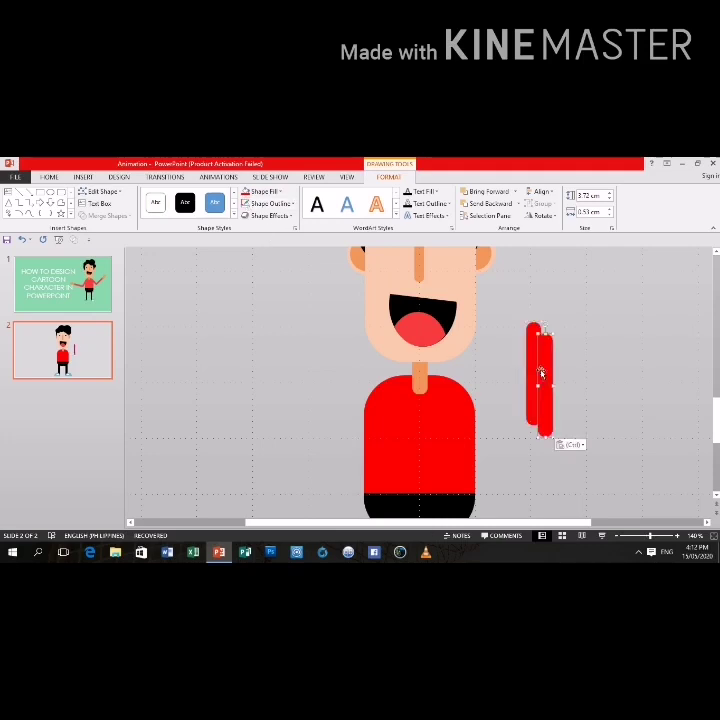
drag(544, 371, 613, 363)
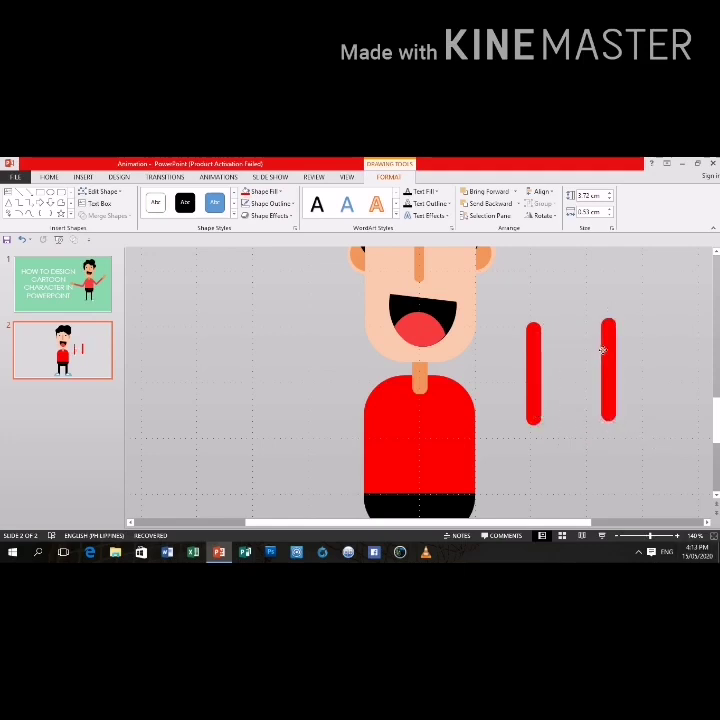
mouse_move(611, 355)
mouse_down()
mouse_move(328, 400)
mouse_move(291, 397)
mouse_up()
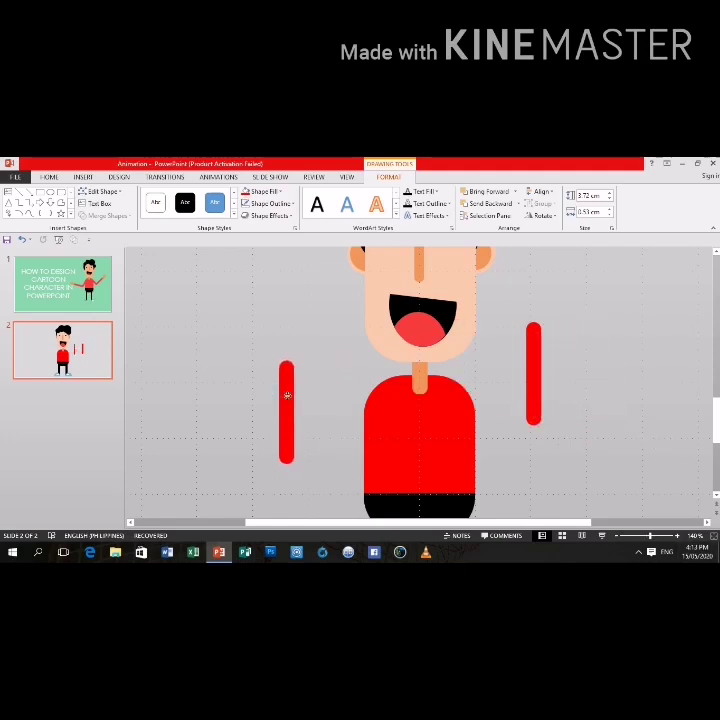
click(535, 394)
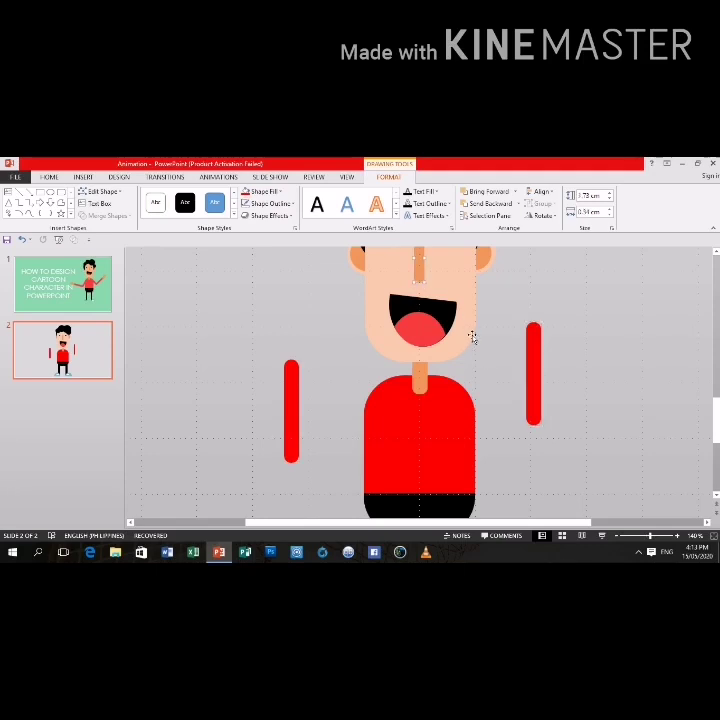
Paste an orange bar, shrink it, and place it as a hand at the right arm's end
key(ctrl+v)
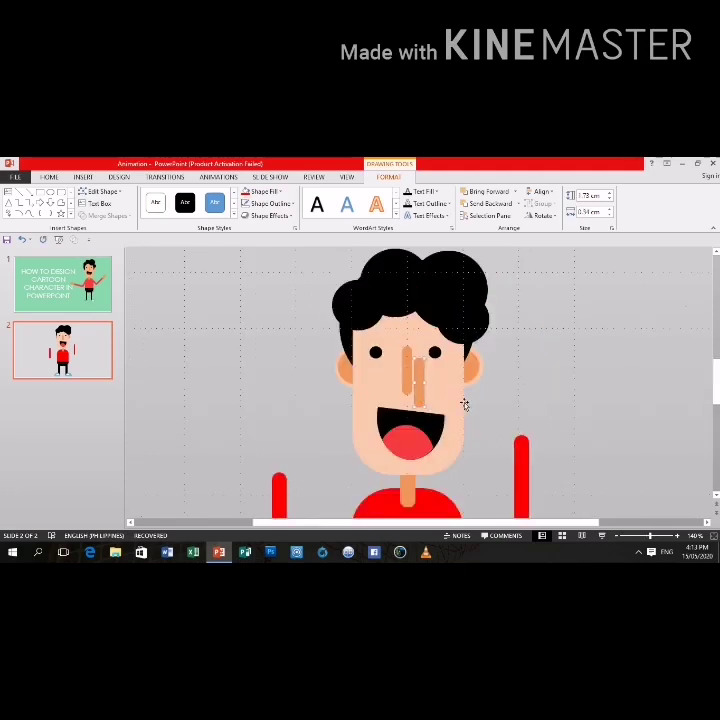
key(Right)
key(Right)
key(Right)
key(Right)
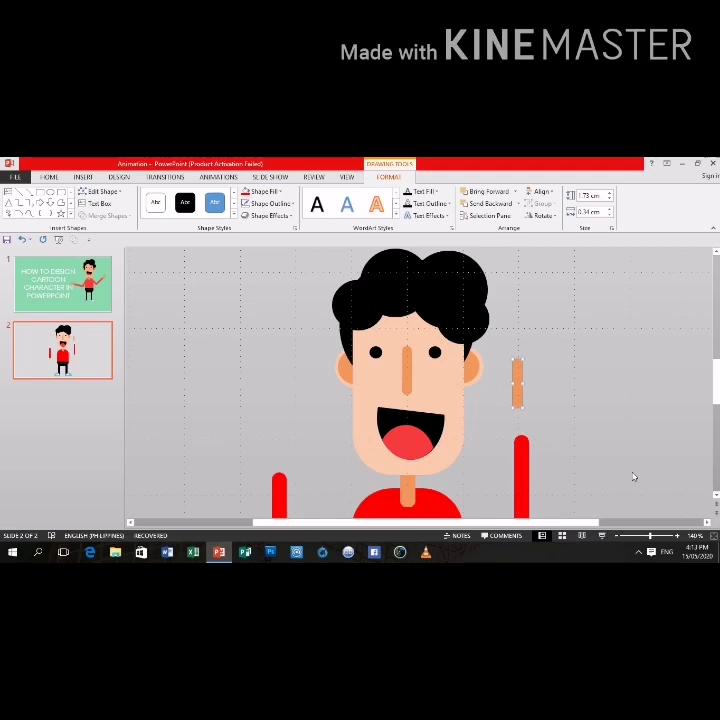
key(Down)
key(Down)
key(Down)
key(Down)
key(Down)
key(Down)
key(Down)
key(Down)
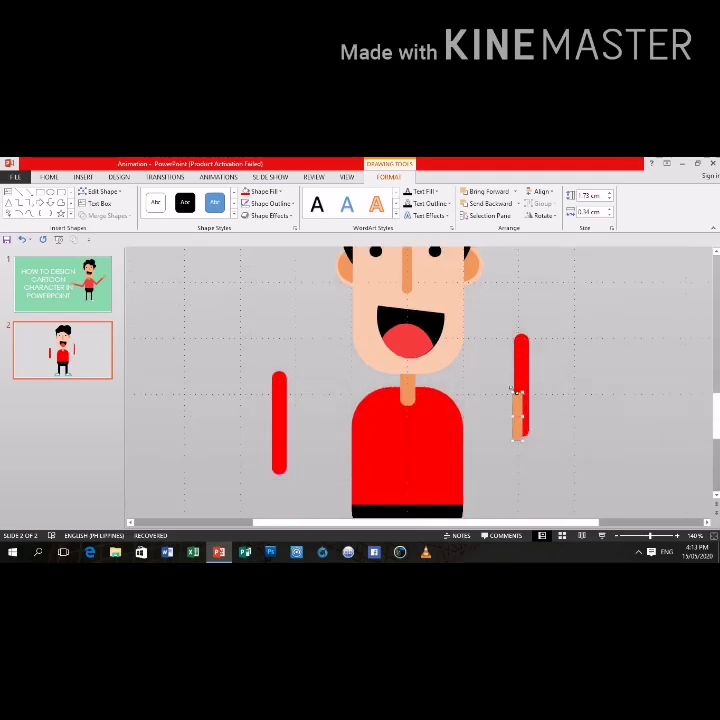
drag(510, 388, 514, 404)
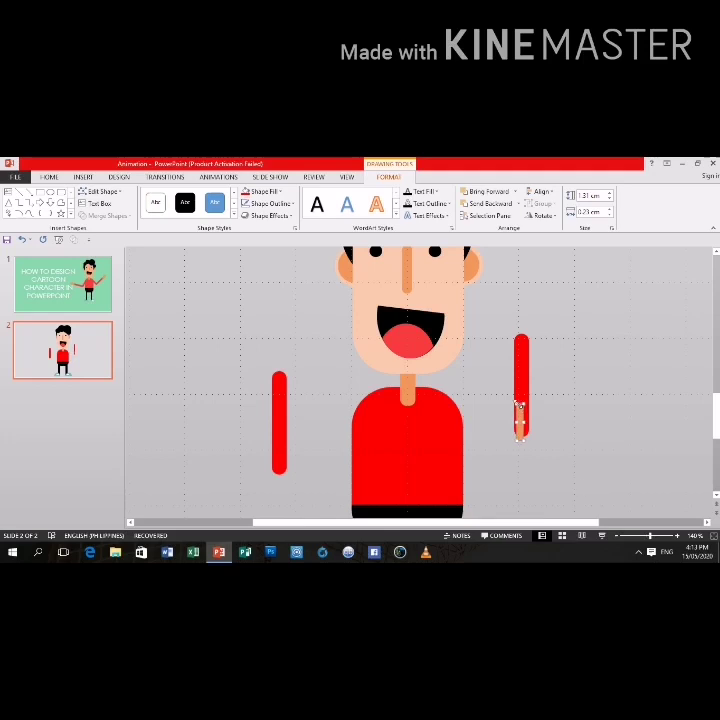
drag(518, 405, 521, 426)
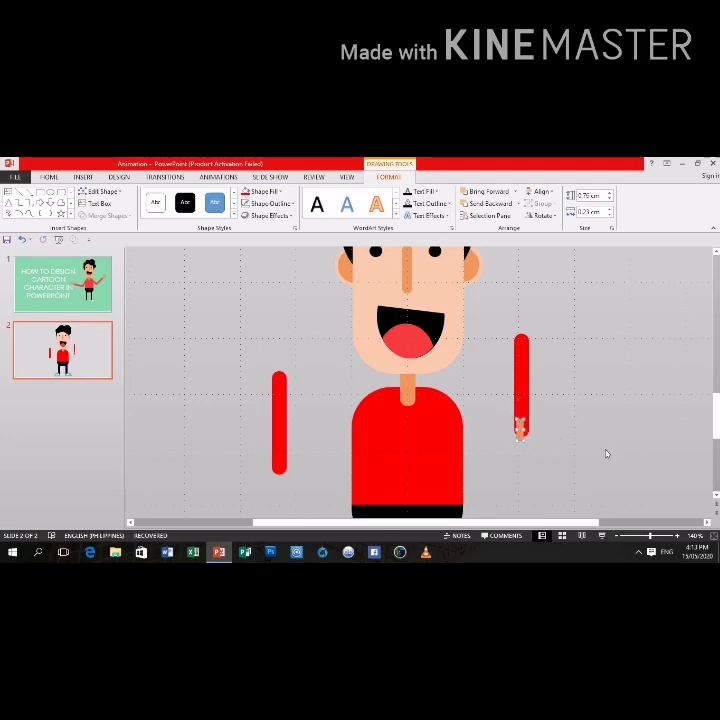
key(Down)
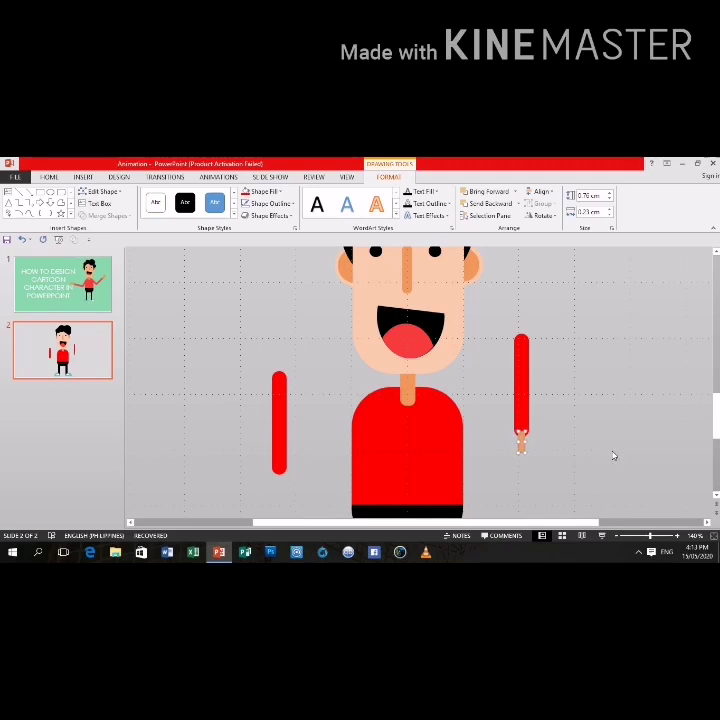
key(Up)
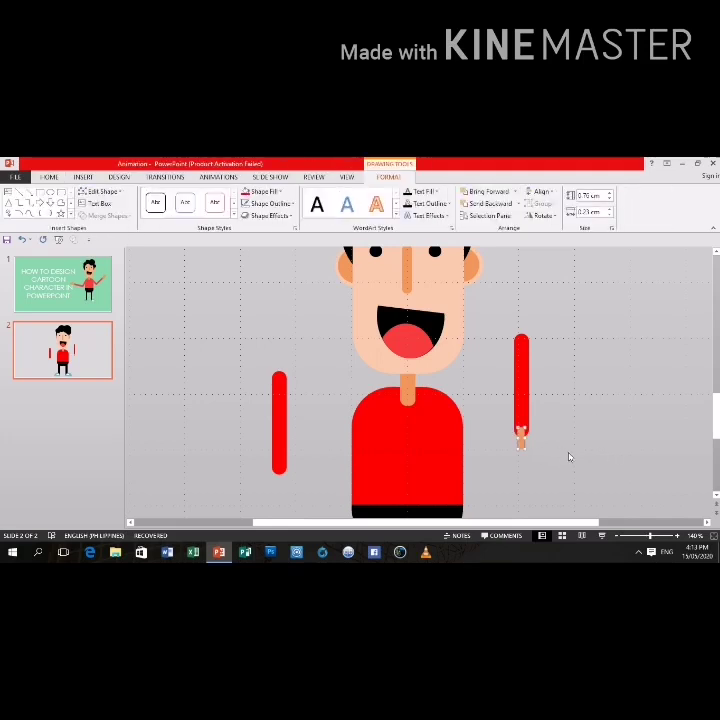
Paste another copy of the small orange hand piece and select it
key(ctrl+v)
key(Escape)
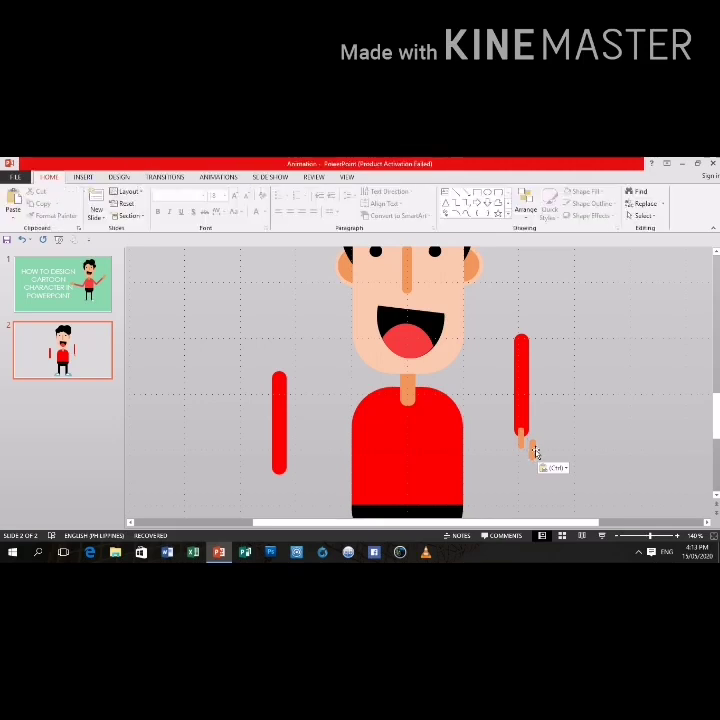
click(532, 451)
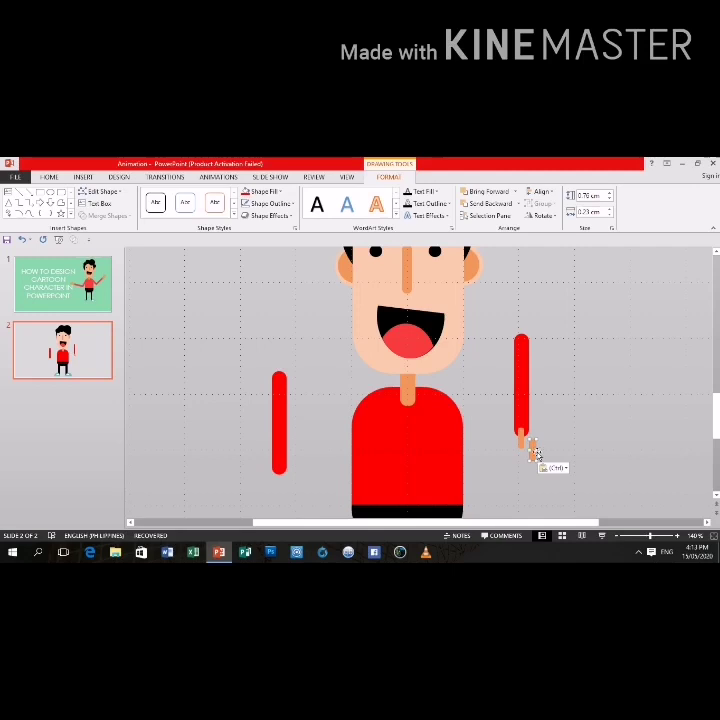
Zoom in on the right arm and enlarge the pasted orange piece into a rounded hand at its end
click(678, 537)
click(678, 537)
click(678, 537)
click(678, 537)
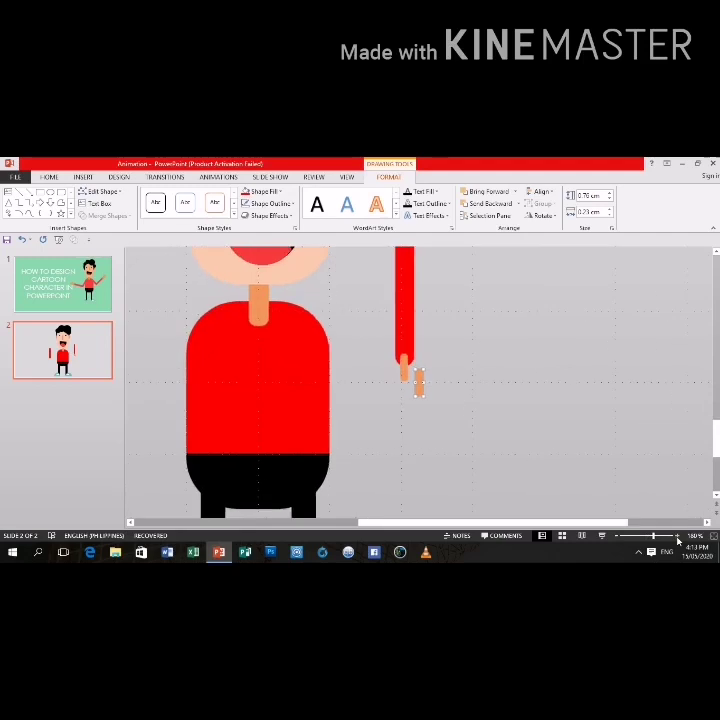
click(678, 537)
click(678, 537)
click(678, 537)
click(678, 537)
click(678, 537)
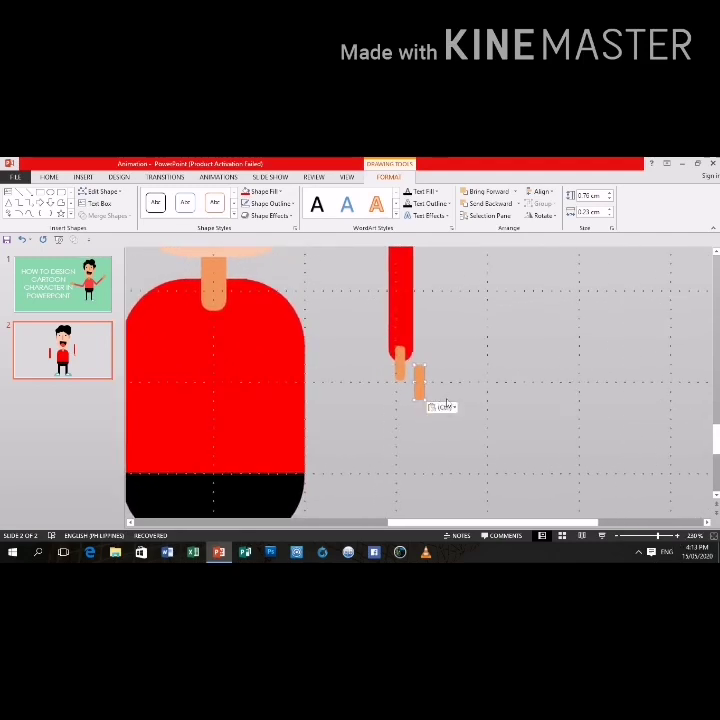
click(474, 395)
click(426, 383)
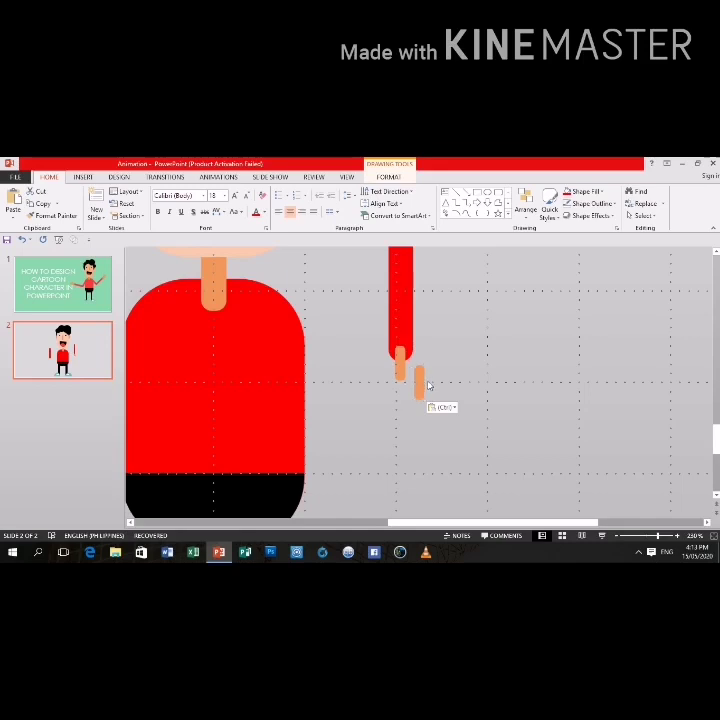
click(428, 385)
click(423, 386)
mouse_move(425, 400)
mouse_down()
mouse_move(447, 408)
mouse_move(411, 402)
mouse_up()
double_click(441, 400)
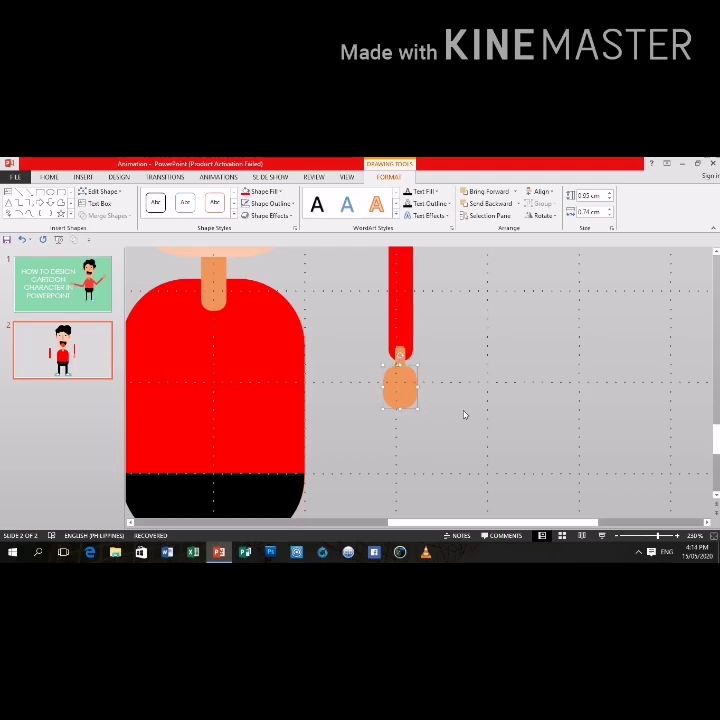
click(463, 420)
Duplicate the small orange piece, stretch it into a diagonal finger, and move it onto the hand
click(400, 357)
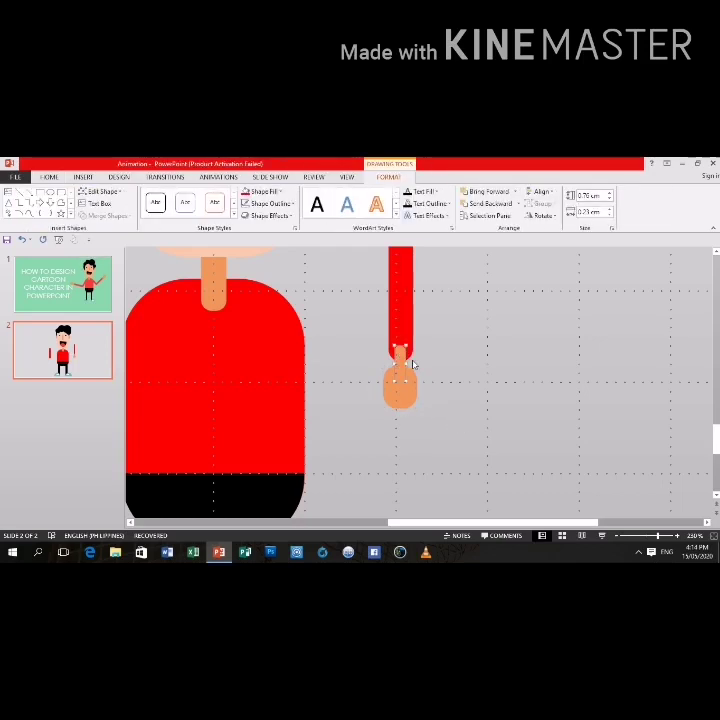
key(ctrl+c)
key(ctrl+v)
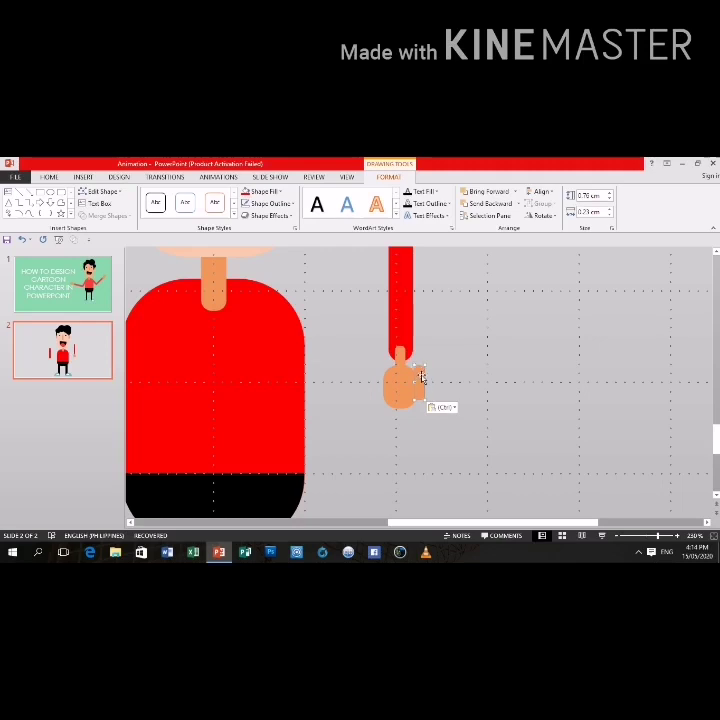
drag(421, 378, 436, 381)
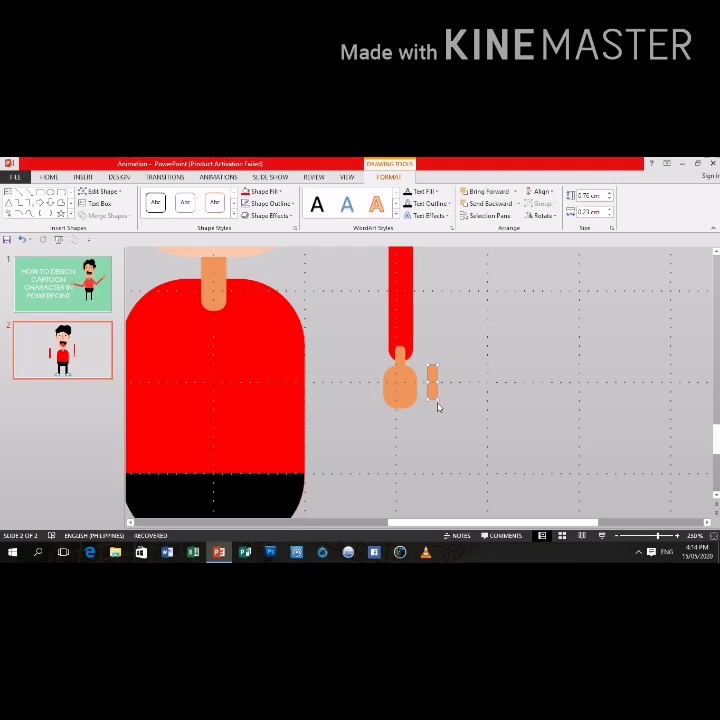
drag(438, 401, 460, 442)
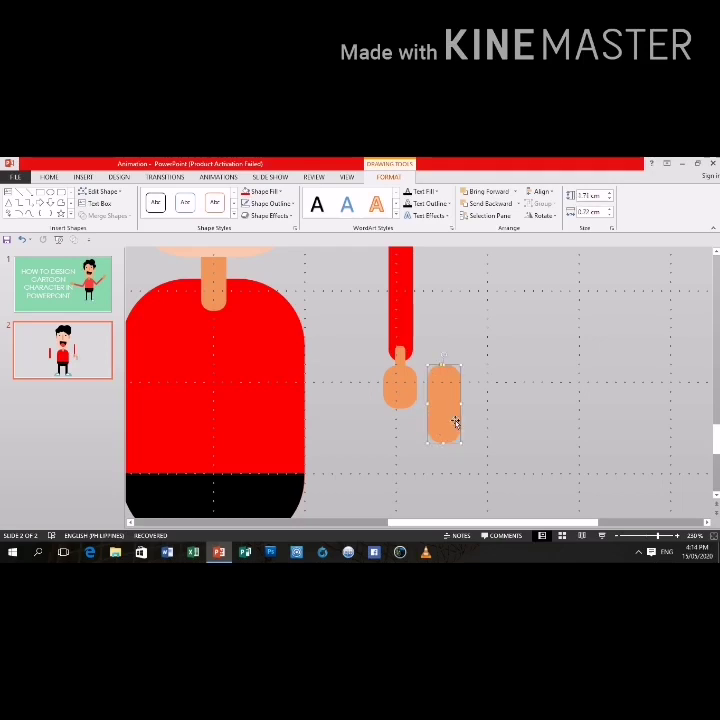
drag(445, 354, 406, 370)
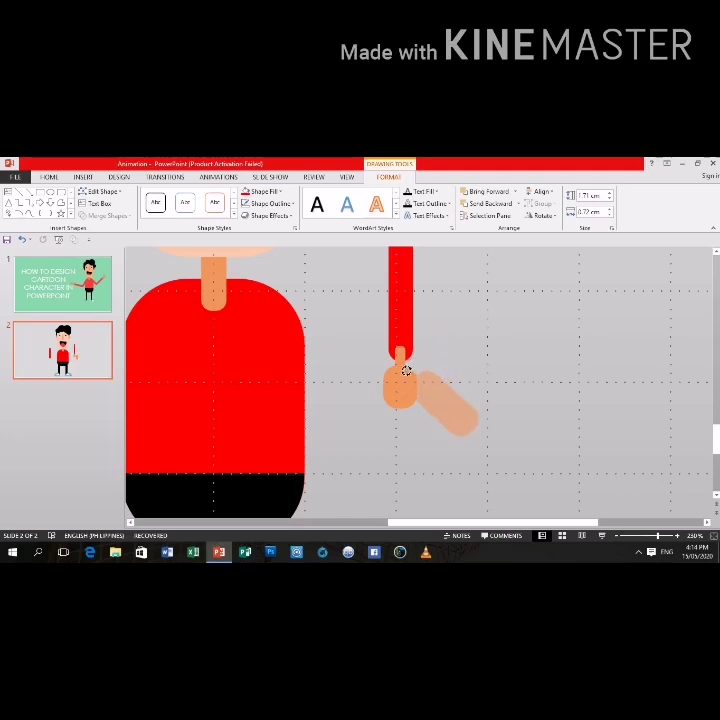
drag(405, 372, 404, 373)
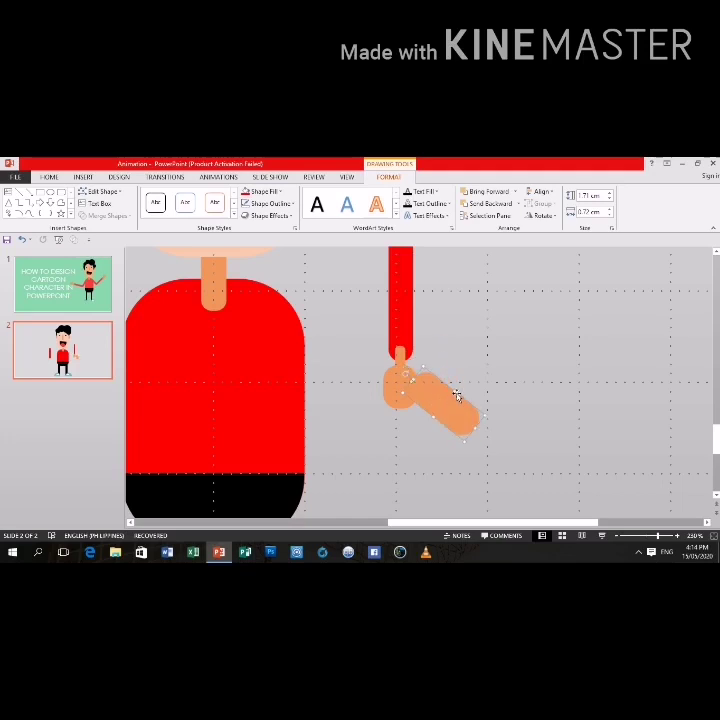
mouse_move(454, 389)
mouse_down()
mouse_move(437, 406)
mouse_move(442, 417)
mouse_up()
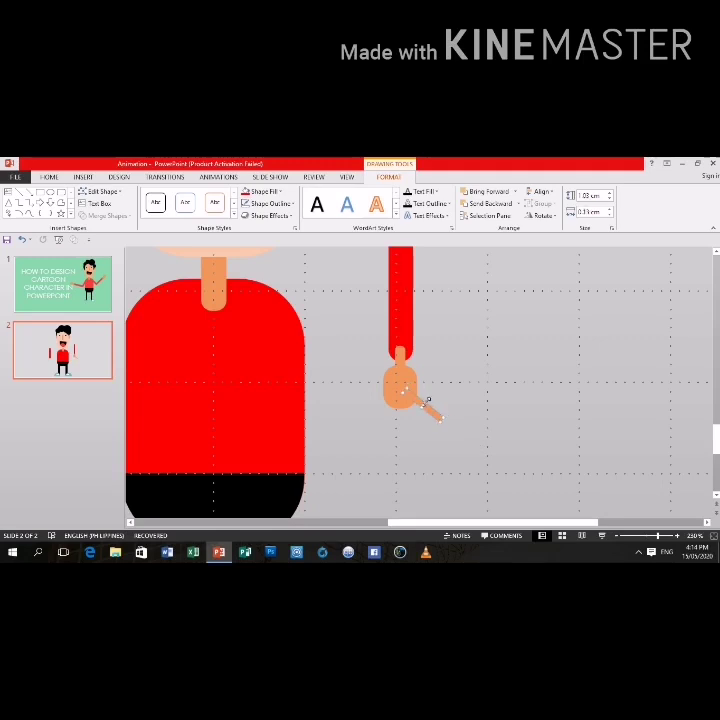
Thicken the finger slightly and raise its tip so it points more outward
drag(428, 399, 424, 400)
drag(429, 400, 429, 397)
drag(437, 412, 437, 397)
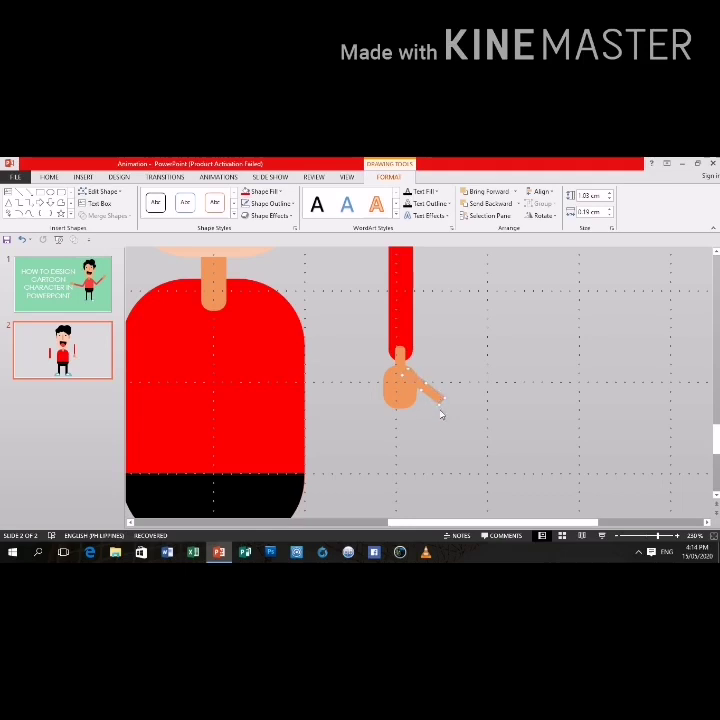
drag(439, 404, 428, 394)
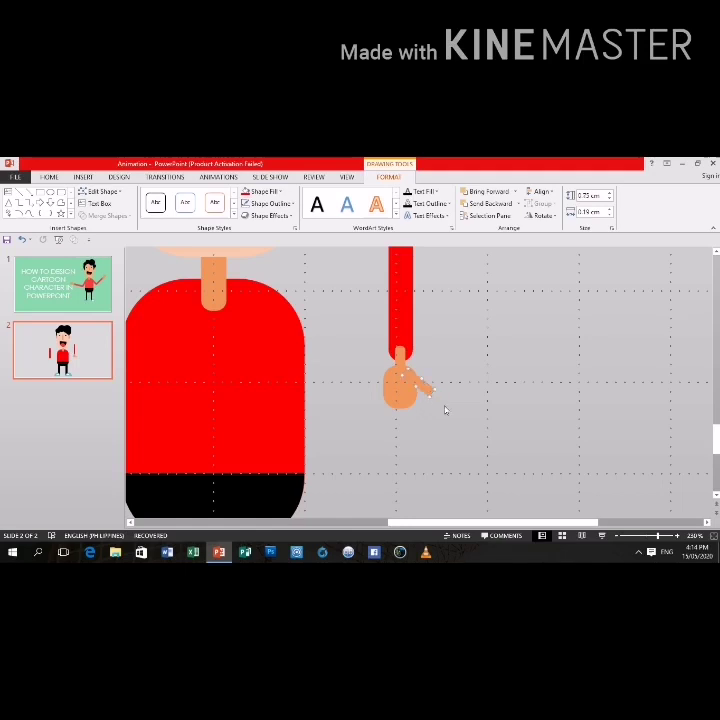
click(457, 412)
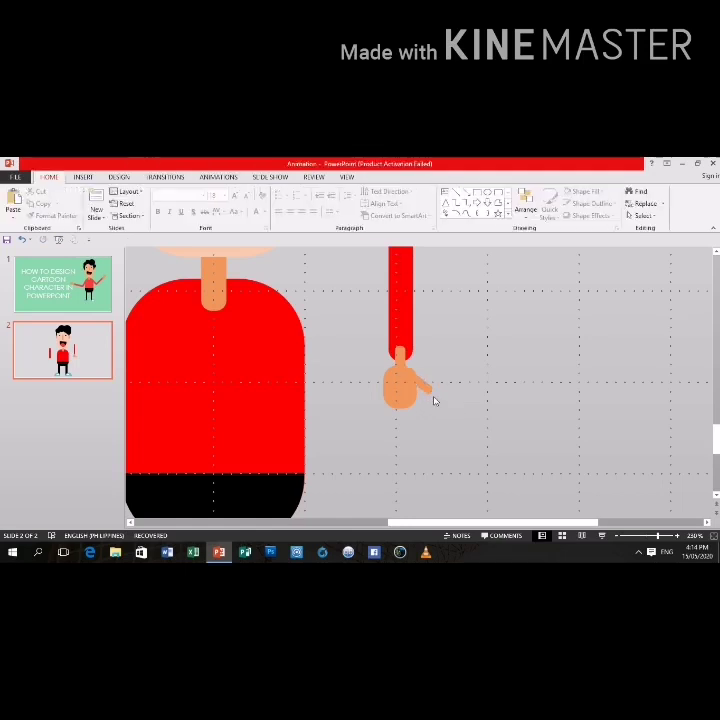
click(434, 399)
click(479, 428)
Zoom out to the full character and group all pieces of the right arm together
click(616, 537)
click(616, 537)
click(616, 537)
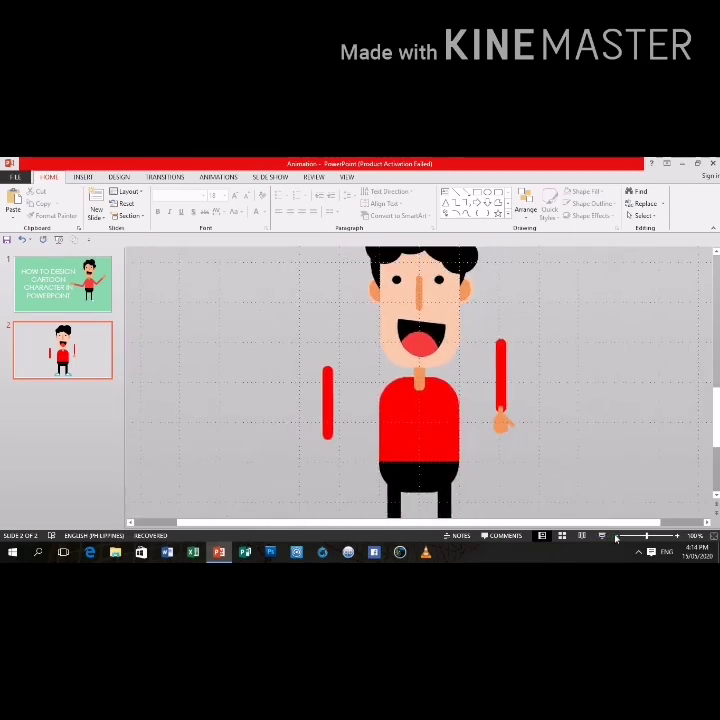
drag(476, 322, 553, 465)
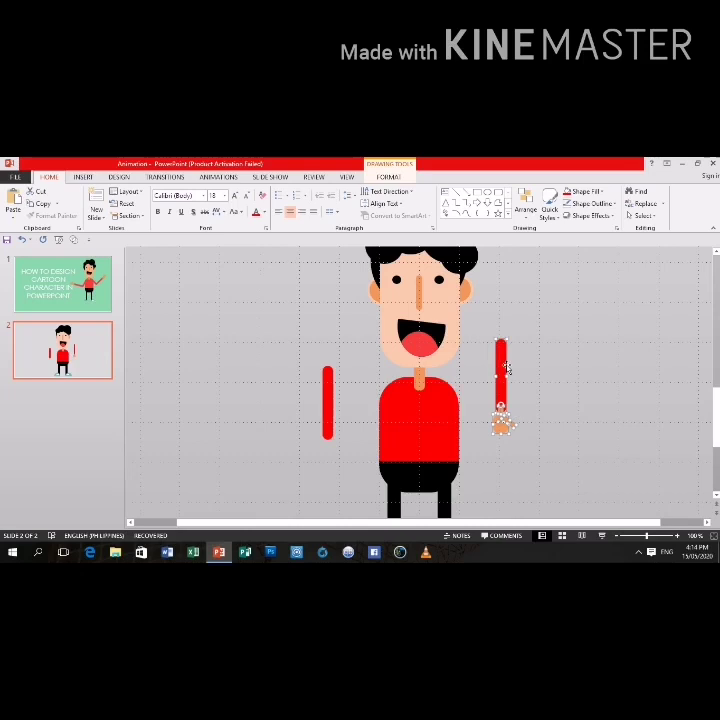
key(ctrl+g)
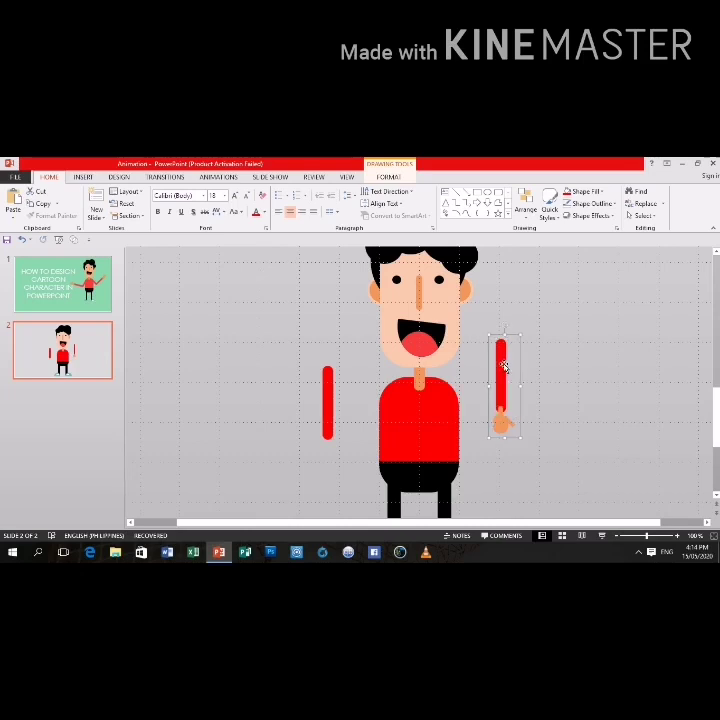
Copy the arm group, place the copy further right, and flip it horizontally
right_click(503, 363)
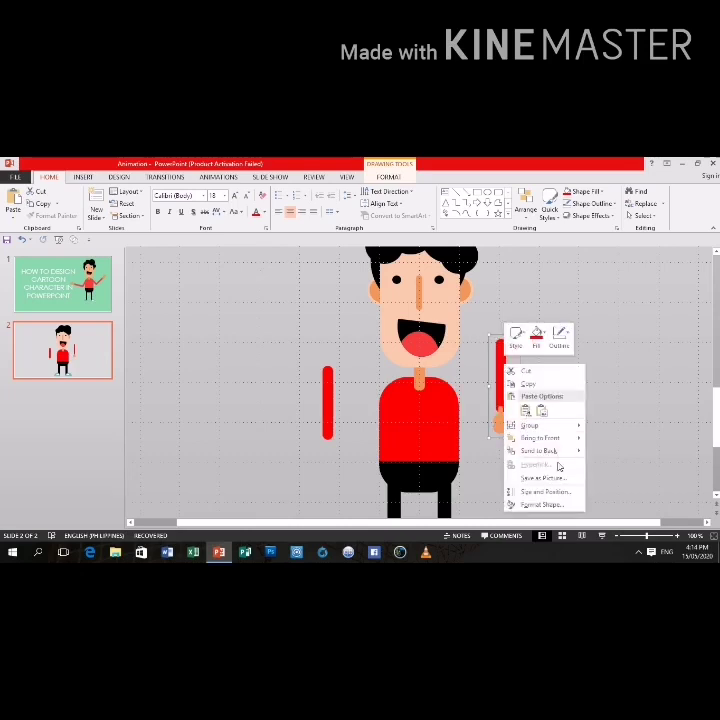
click(604, 376)
drag(515, 385, 596, 392)
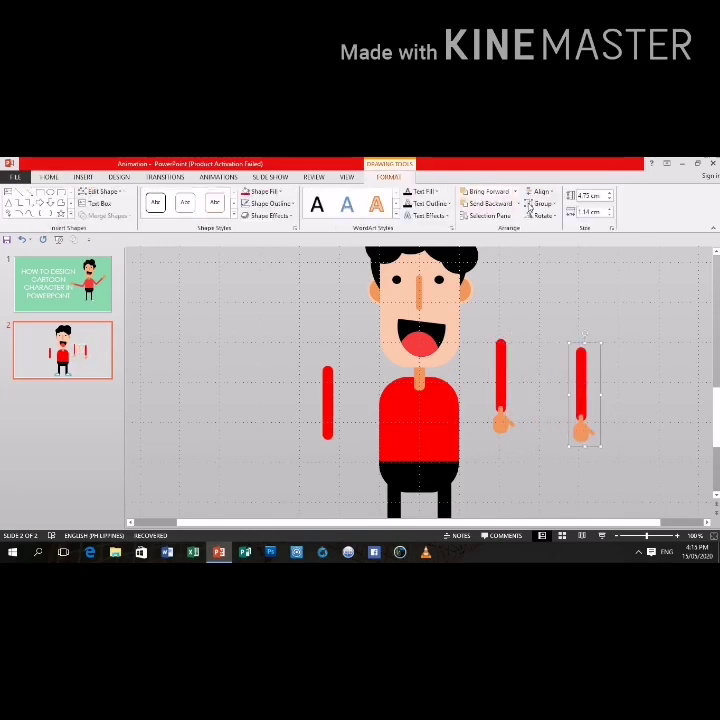
click(388, 176)
click(545, 215)
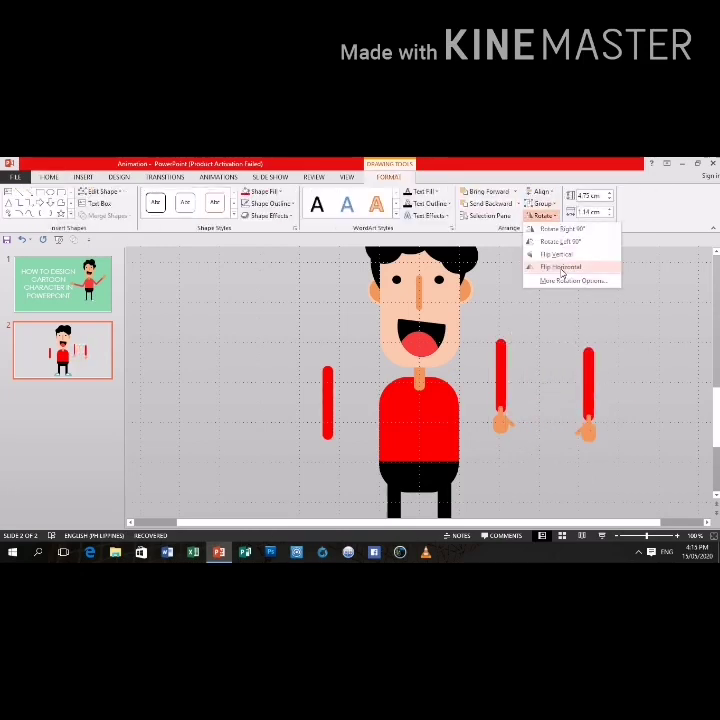
click(560, 270)
click(562, 273)
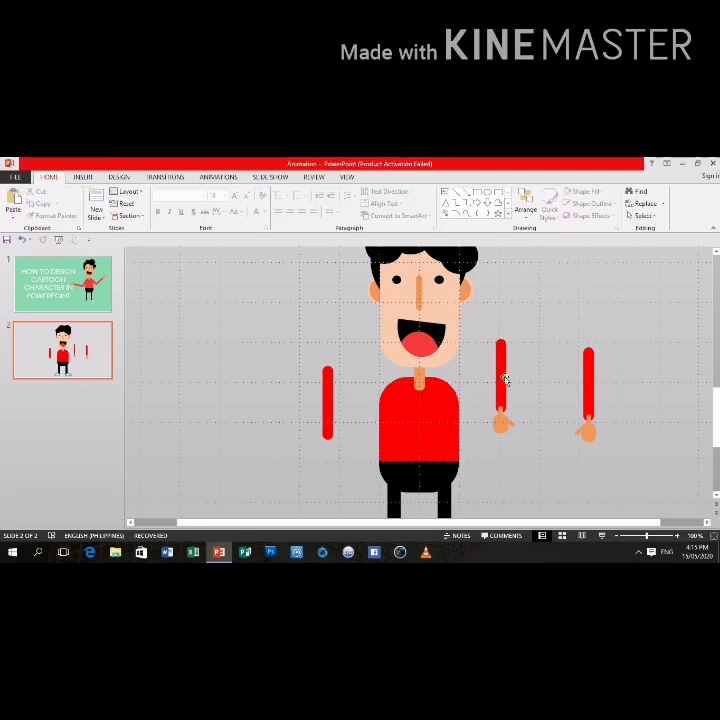
Nudge the mirrored arm three steps left and the other hand-tipped arm one step right
click(505, 367)
double_click(505, 368)
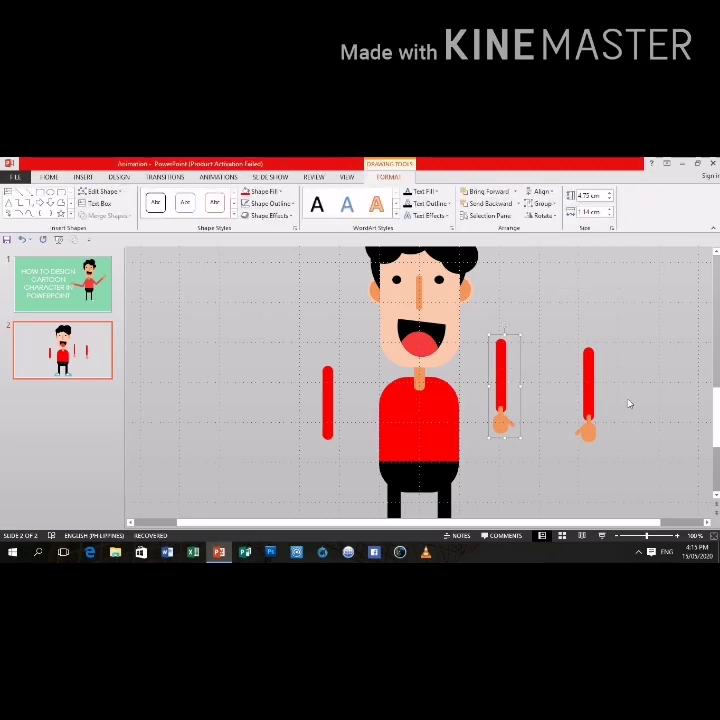
click(586, 388)
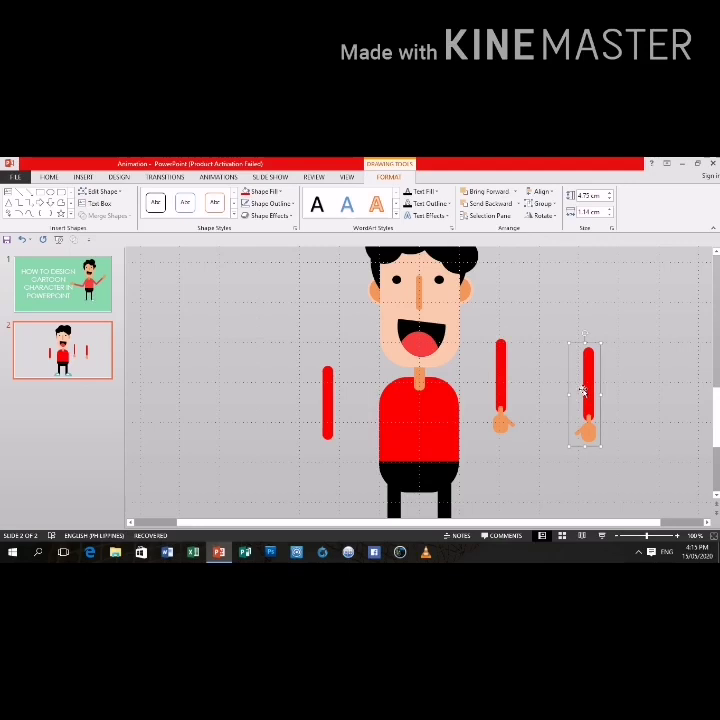
key(Left)
key(Left)
key(Left)
key(Left)
key(Left)
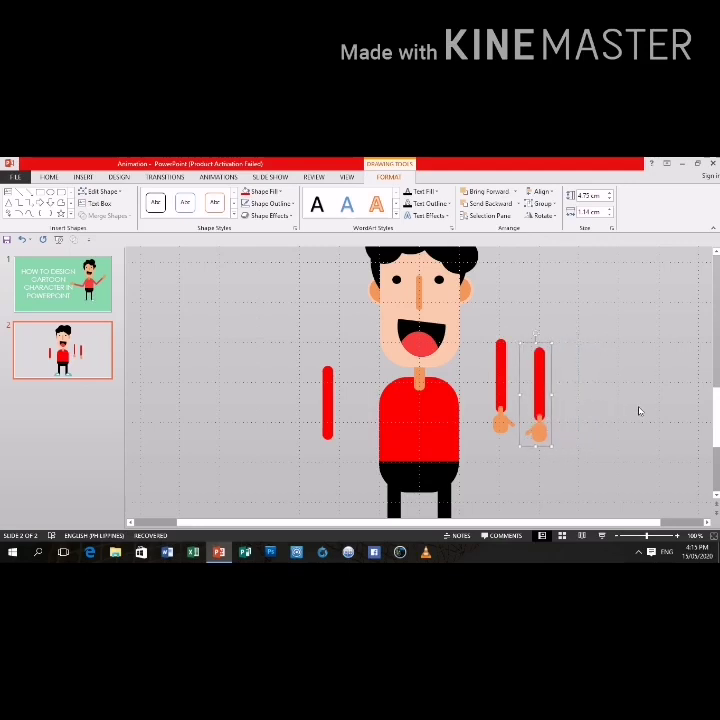
key(Left)
key(Left)
key(Left)
key(Left)
key(Left)
key(Left)
key(Left)
key(Left)
key(Left)
key(Left)
key(Left)
key(Left)
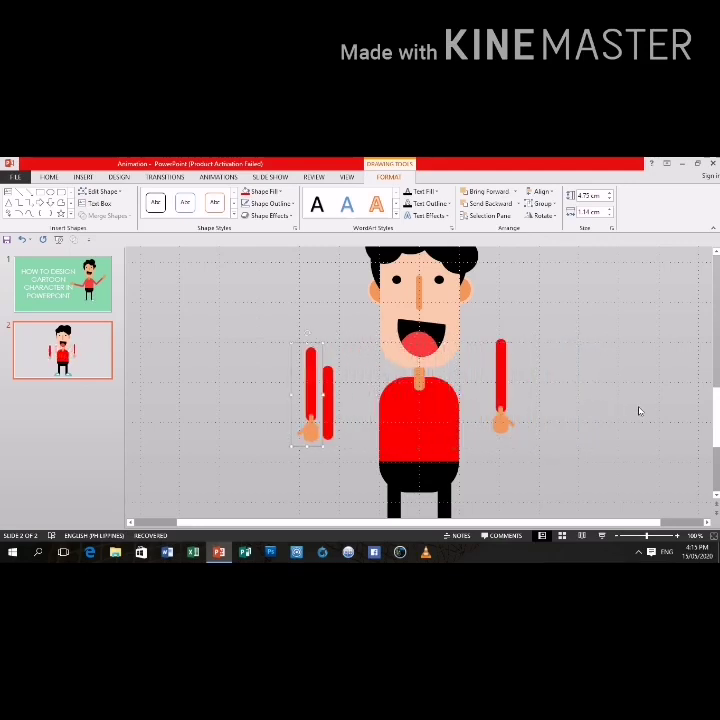
key(Left)
key(Left)
key(Left)
click(500, 368)
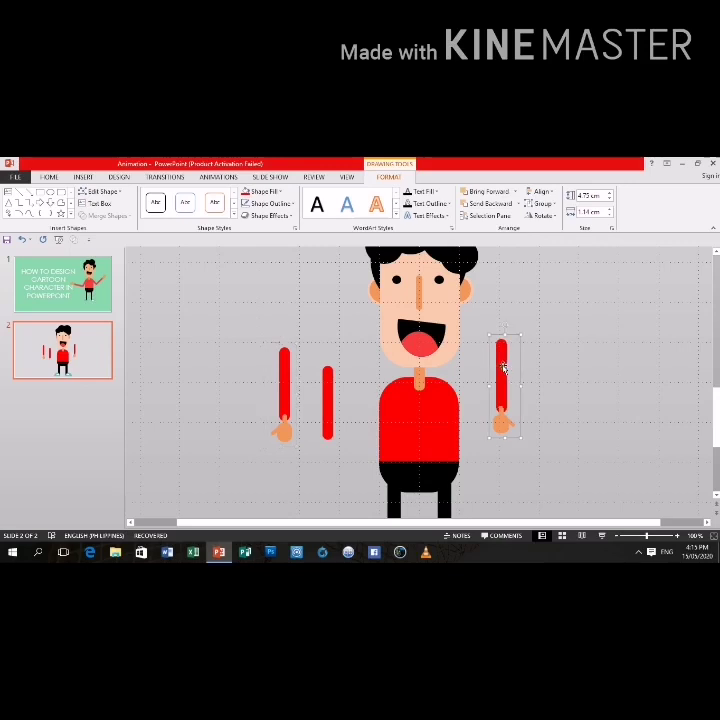
key(Right)
key(Right)
key(Right)
key(Right)
key(Right)
key(Right)
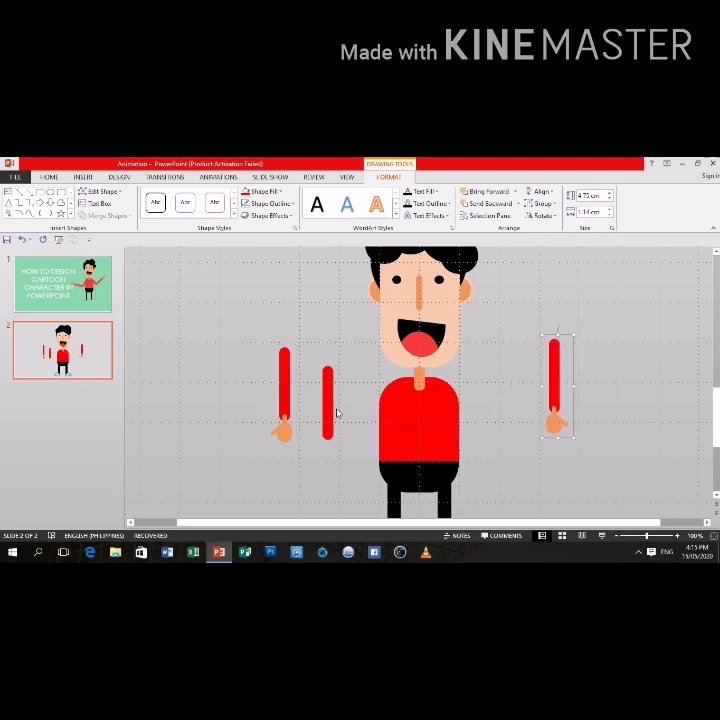
click(330, 409)
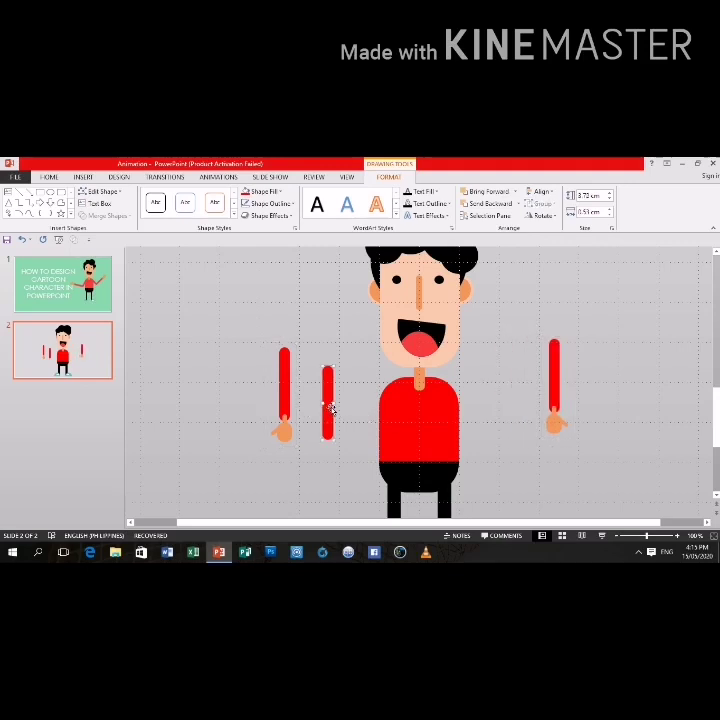
Copy the thin red bar, place the copy beside the shirt, and zoom in on it
mouse_move(333, 411)
mouse_down()
mouse_move(337, 398)
mouse_move(345, 400)
mouse_up()
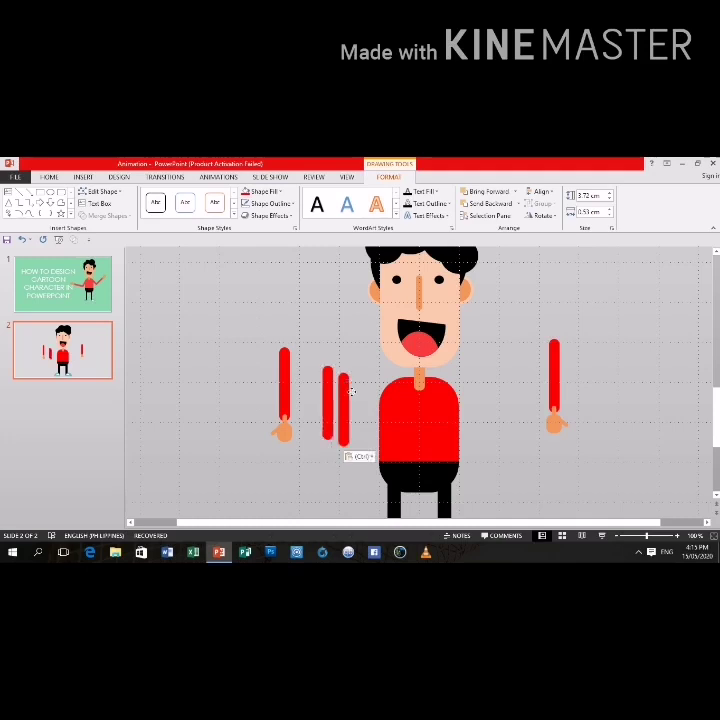
key(Escape)
drag(441, 393, 474, 402)
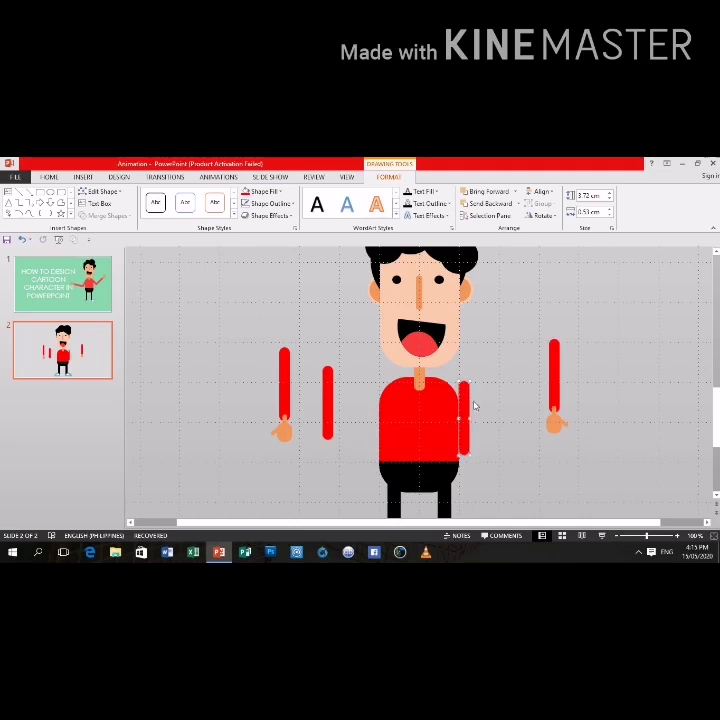
click(480, 400)
click(464, 390)
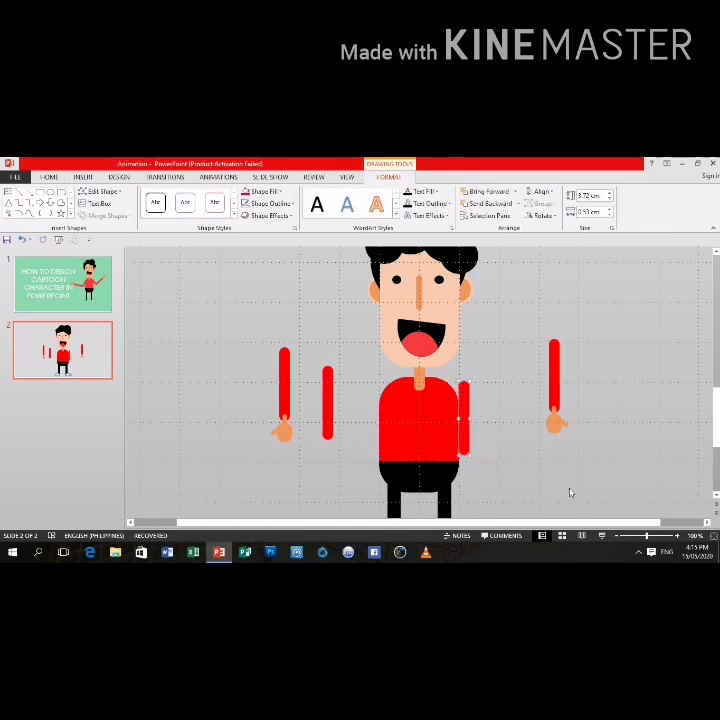
click(677, 537)
click(677, 537)
click(677, 537)
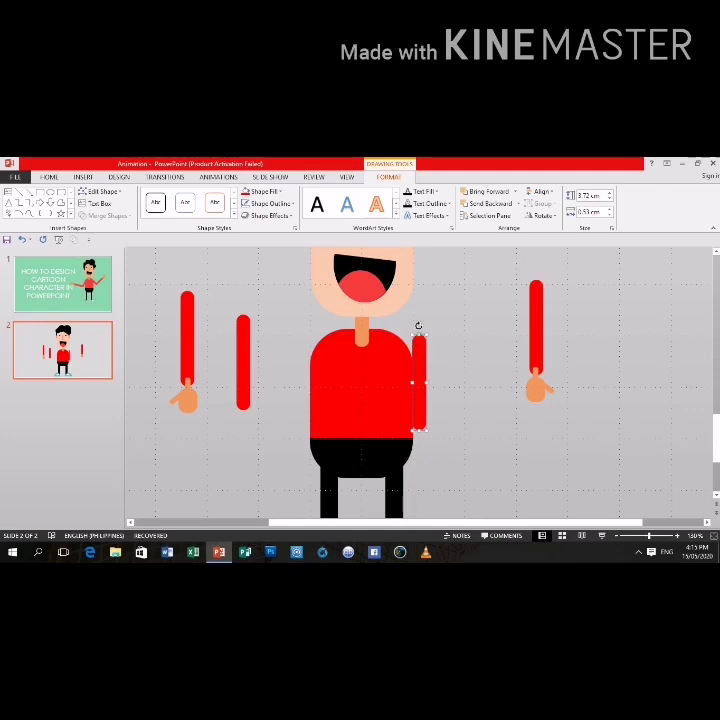
key(Escape)
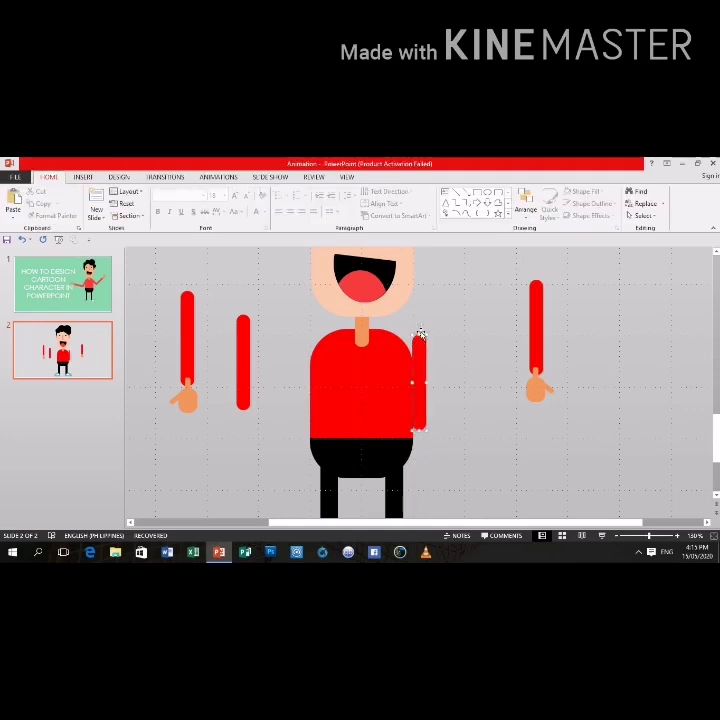
click(419, 335)
key(Escape)
click(420, 337)
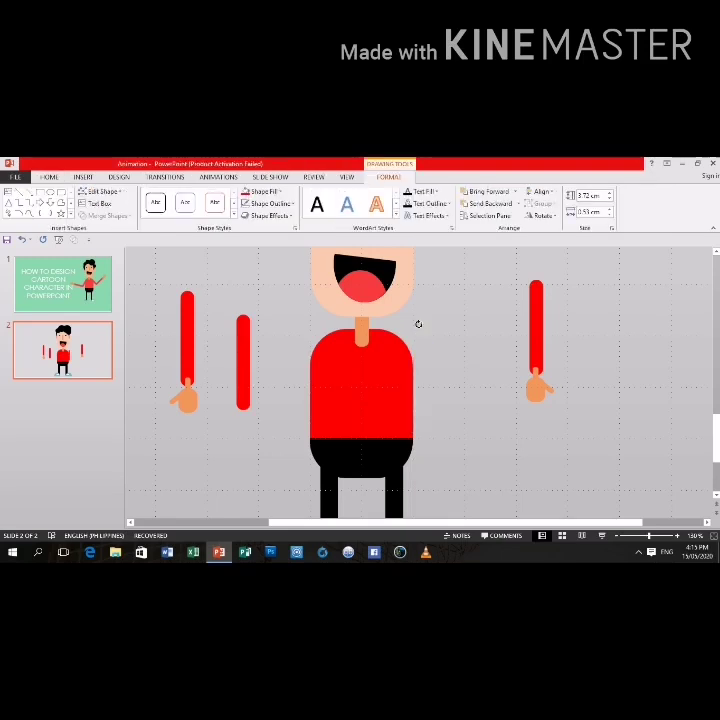
Tilt the red bar diagonally outward from the shoulder and shorten it into an arm
drag(419, 325, 410, 333)
key(Escape)
click(414, 345)
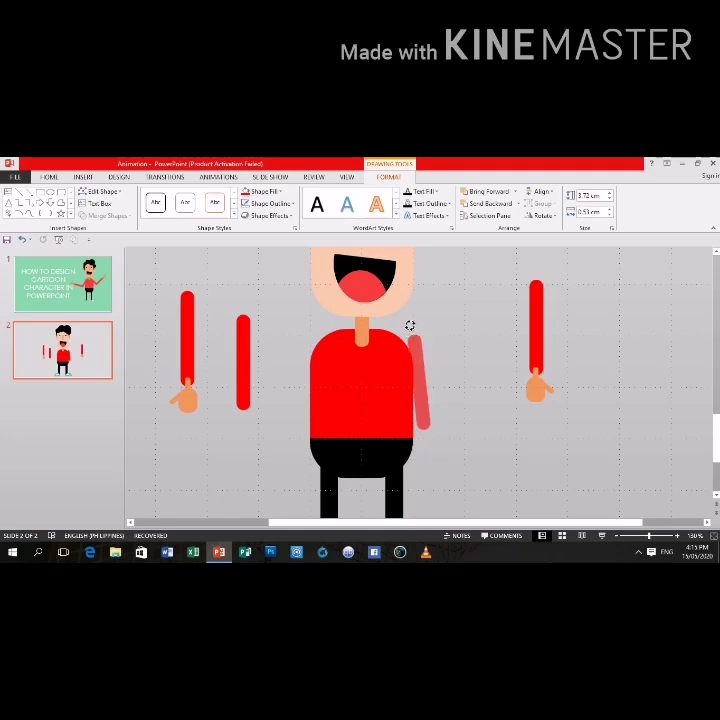
key(Escape)
click(419, 345)
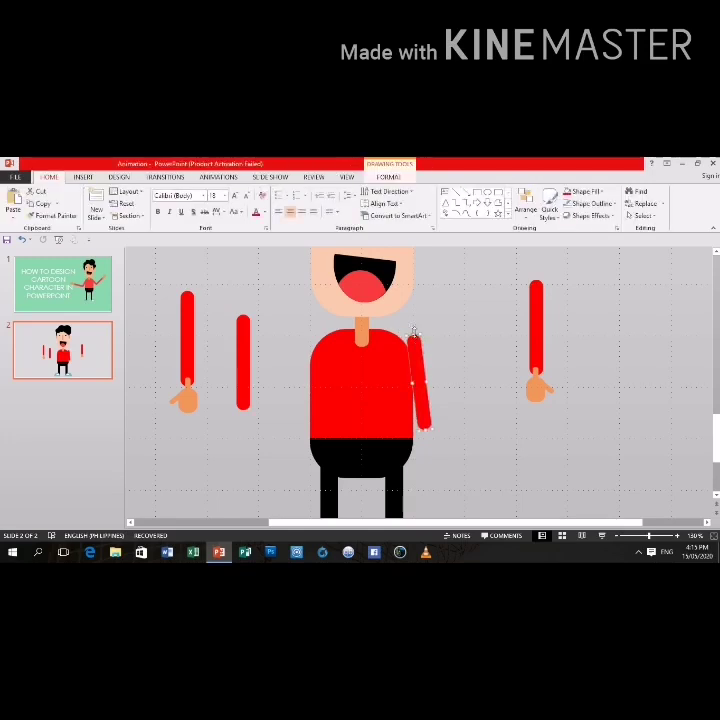
click(406, 328)
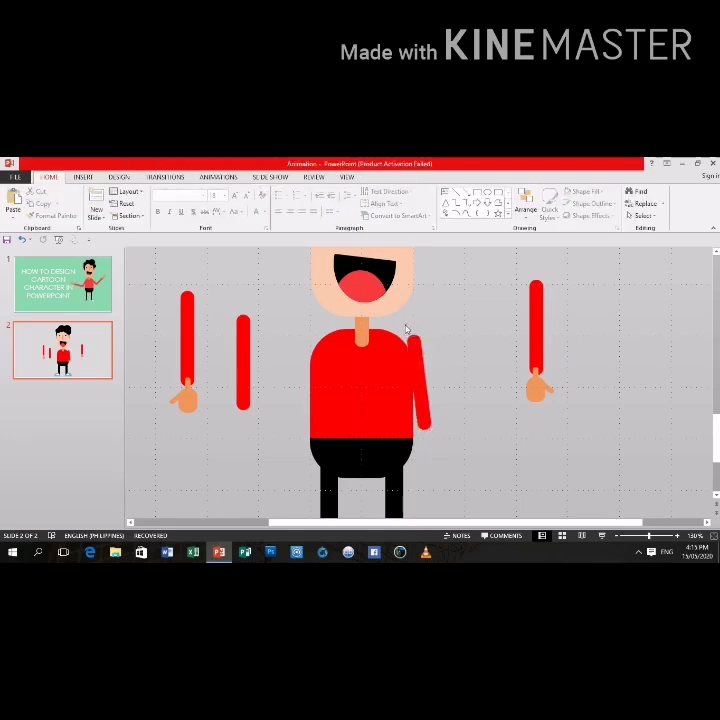
click(416, 340)
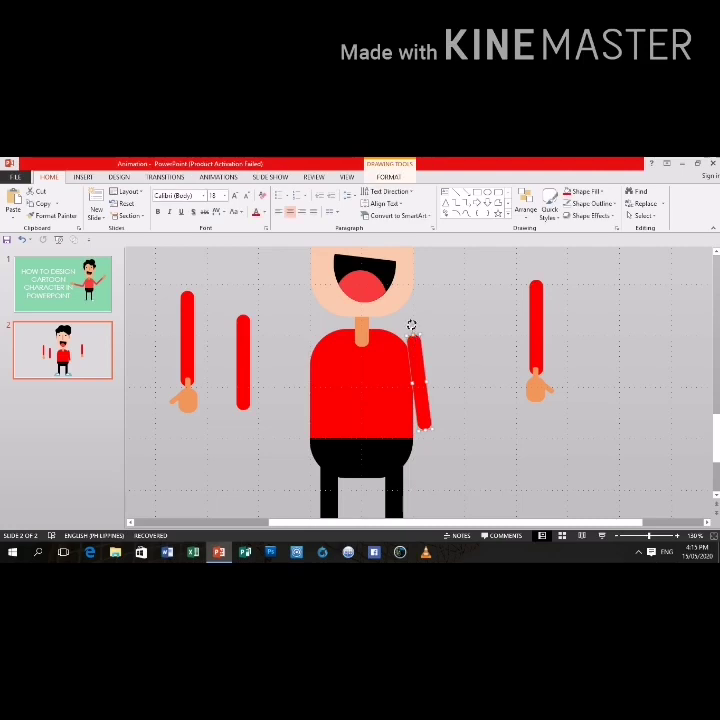
click(410, 328)
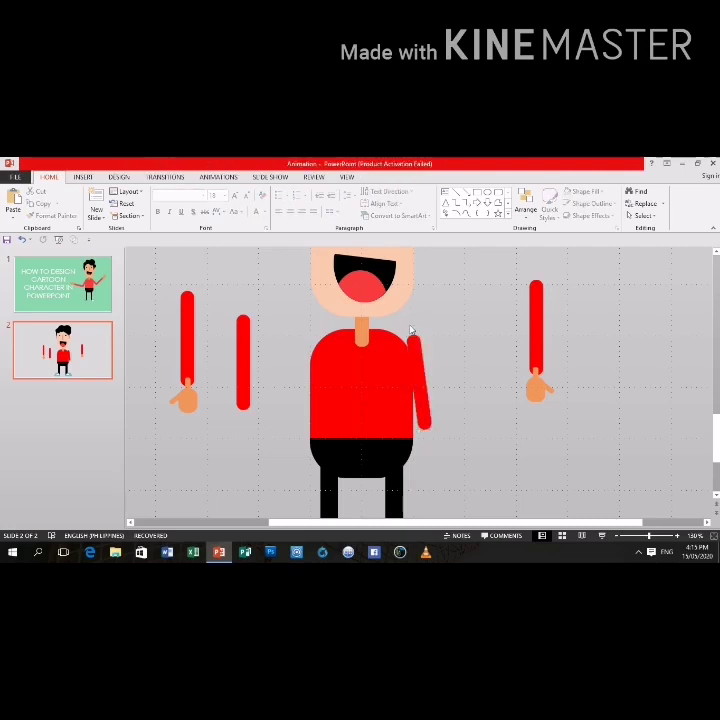
click(413, 337)
drag(413, 326, 387, 337)
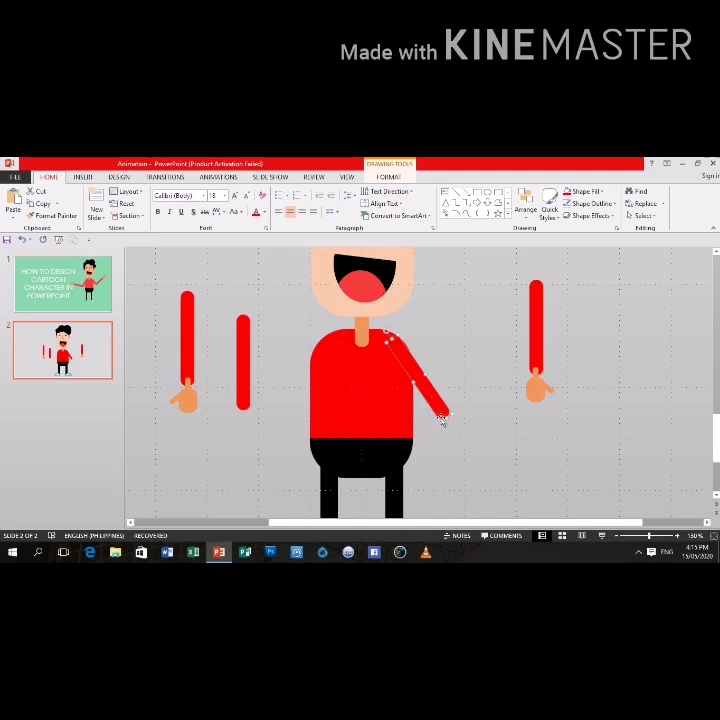
mouse_move(443, 417)
mouse_down()
mouse_move(436, 403)
mouse_move(445, 410)
mouse_up()
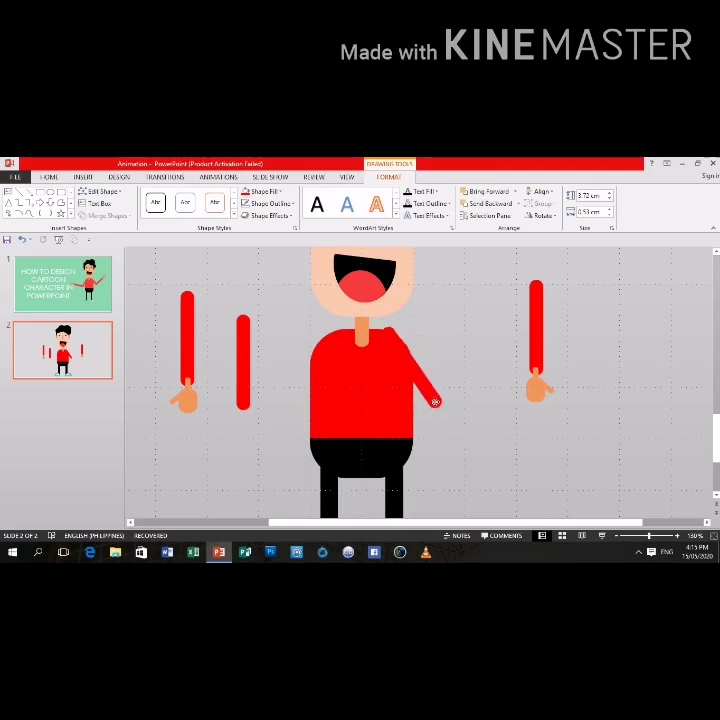
drag(438, 408, 440, 407)
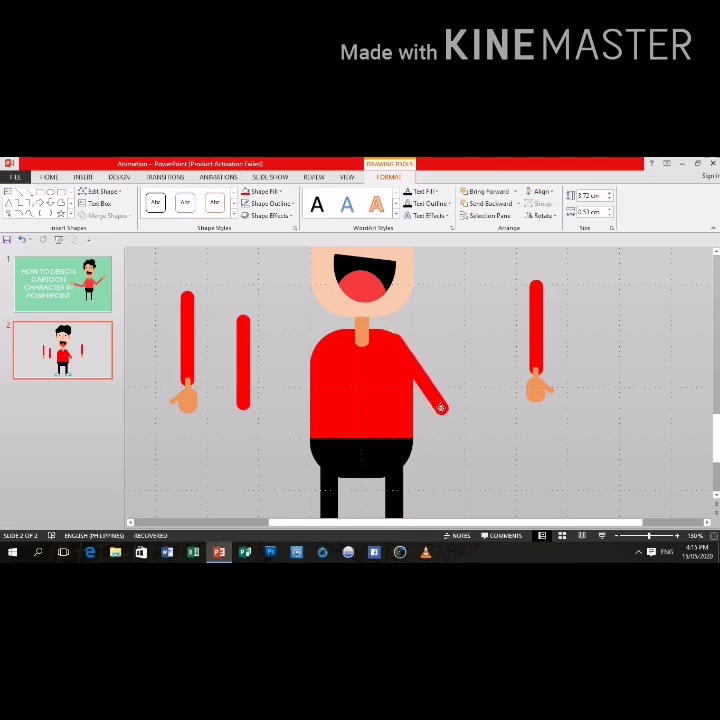
Rotate the right-side arm with hand so it points up and outward
click(491, 411)
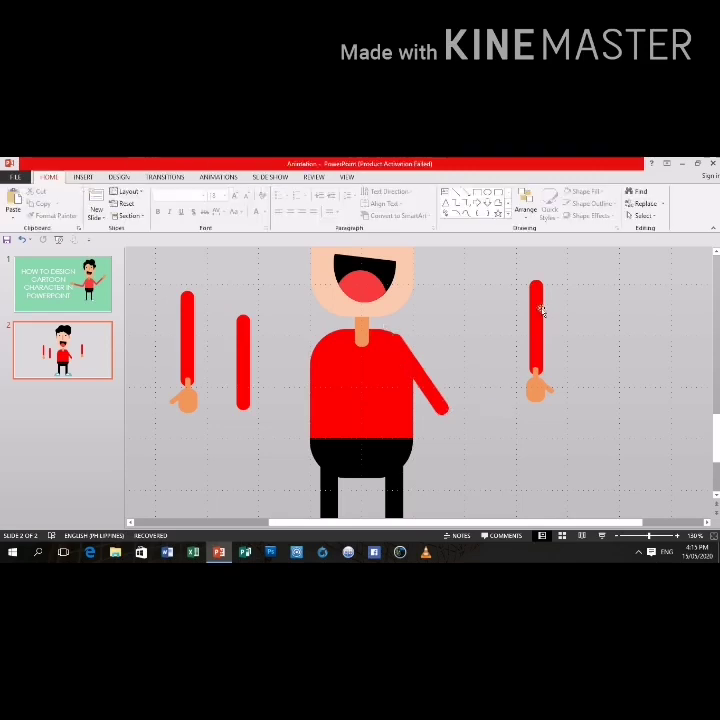
click(540, 298)
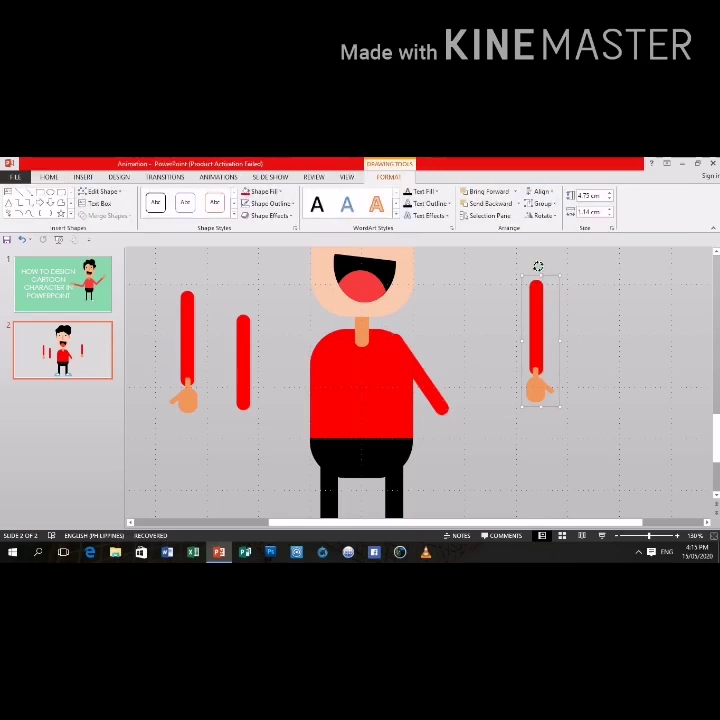
click(525, 272)
click(535, 285)
mouse_move(541, 266)
mouse_down()
mouse_move(461, 374)
mouse_move(513, 360)
mouse_move(490, 373)
mouse_up()
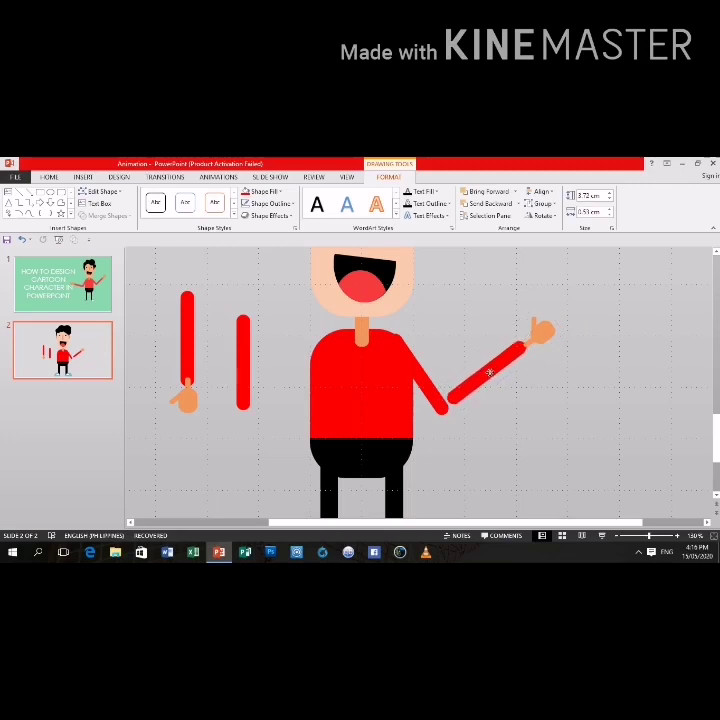
click(554, 397)
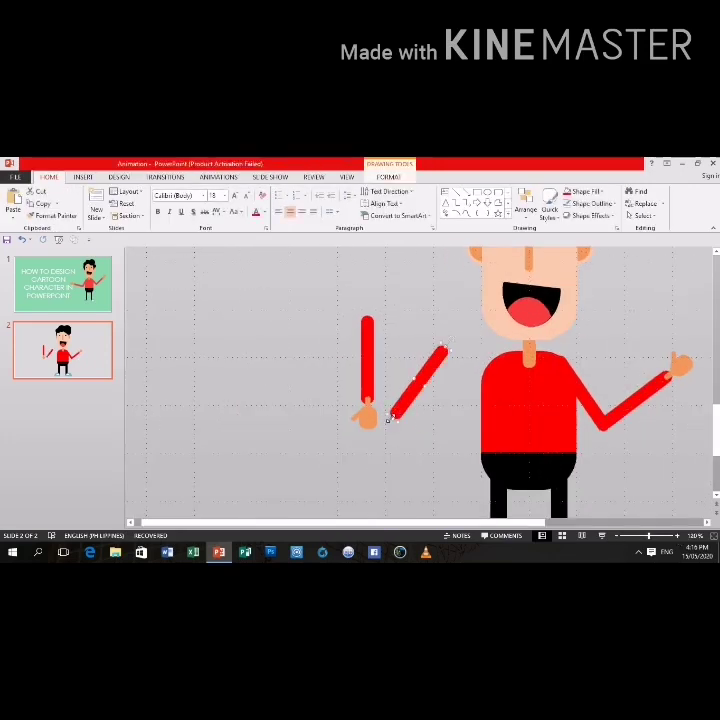
Turn the remaining vertical arm horizontal, pointing left, and fit it against the shirt's left side
click(366, 322)
click(412, 328)
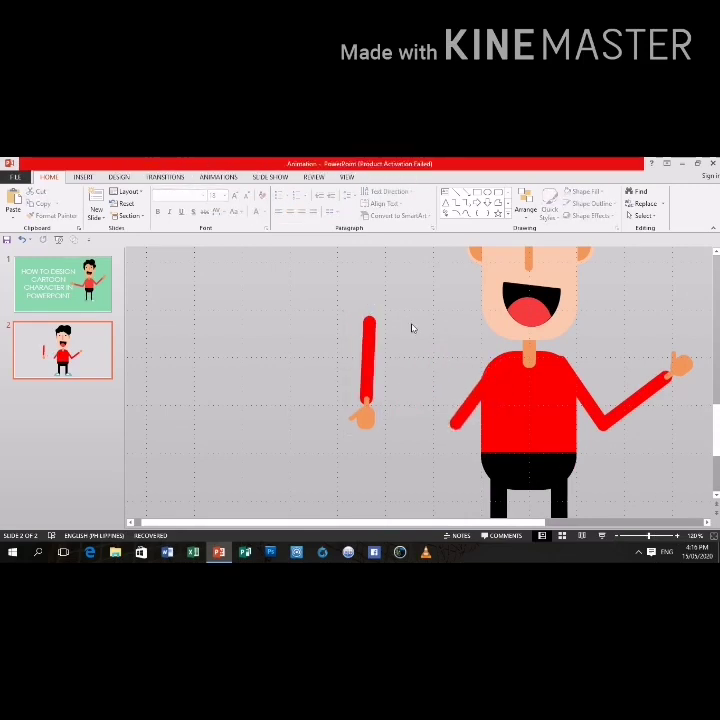
click(369, 330)
mouse_move(366, 302)
mouse_down()
mouse_move(445, 373)
mouse_move(439, 398)
mouse_move(434, 390)
mouse_move(420, 399)
mouse_move(428, 397)
mouse_up()
click(443, 431)
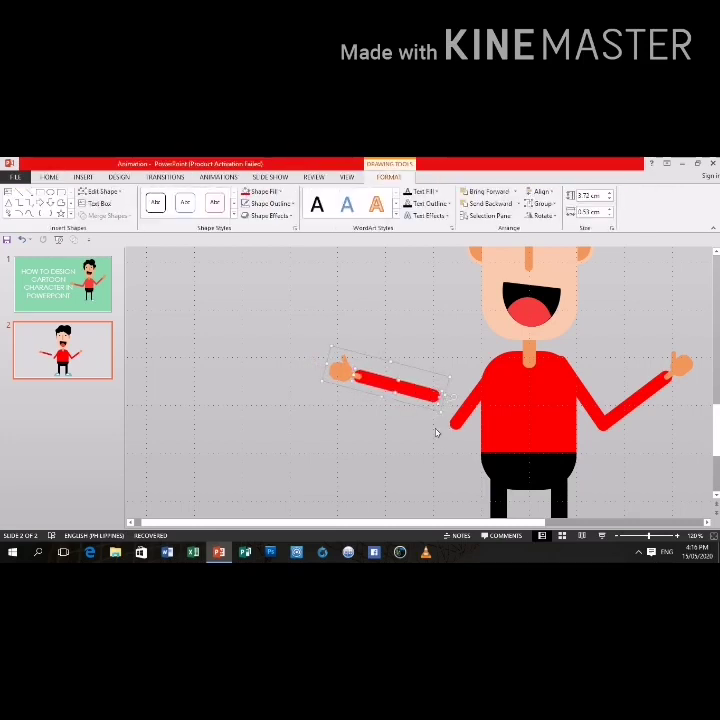
click(436, 432)
click(426, 394)
click(423, 410)
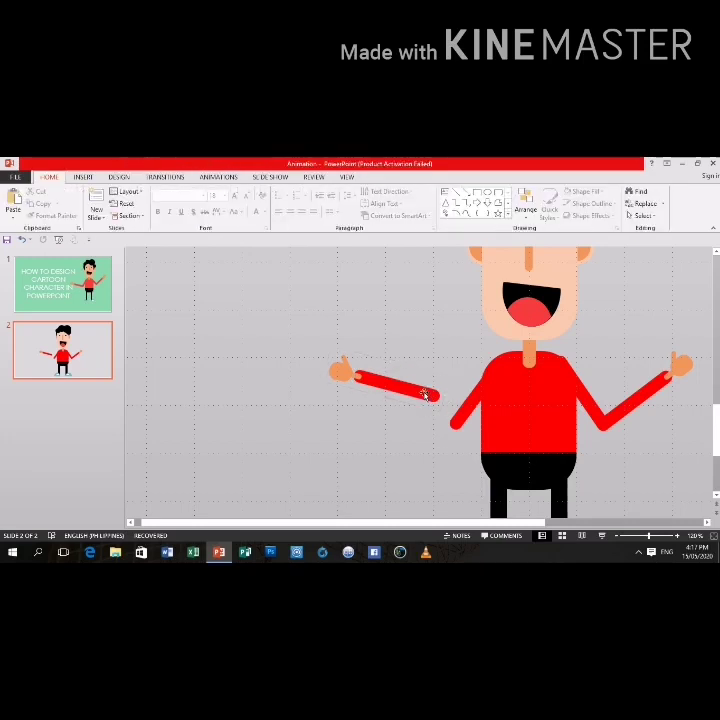
click(425, 396)
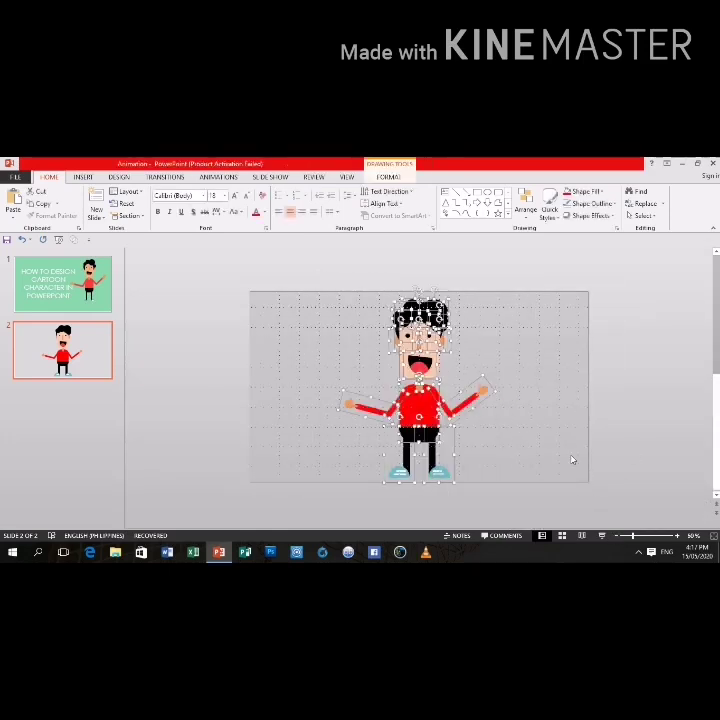
Open the Grid and Guides dialog from the slide's right-click menu
right_click(575, 460)
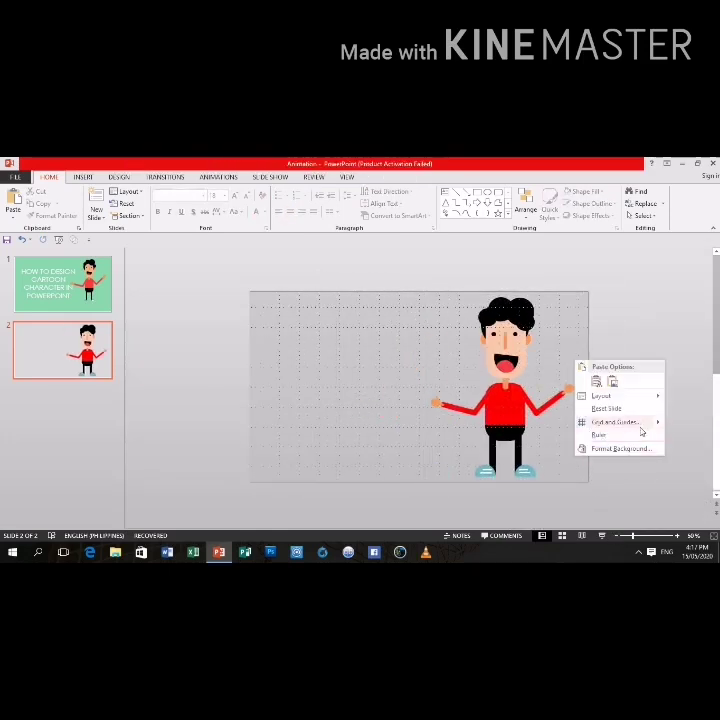
mouse_move(640, 423)
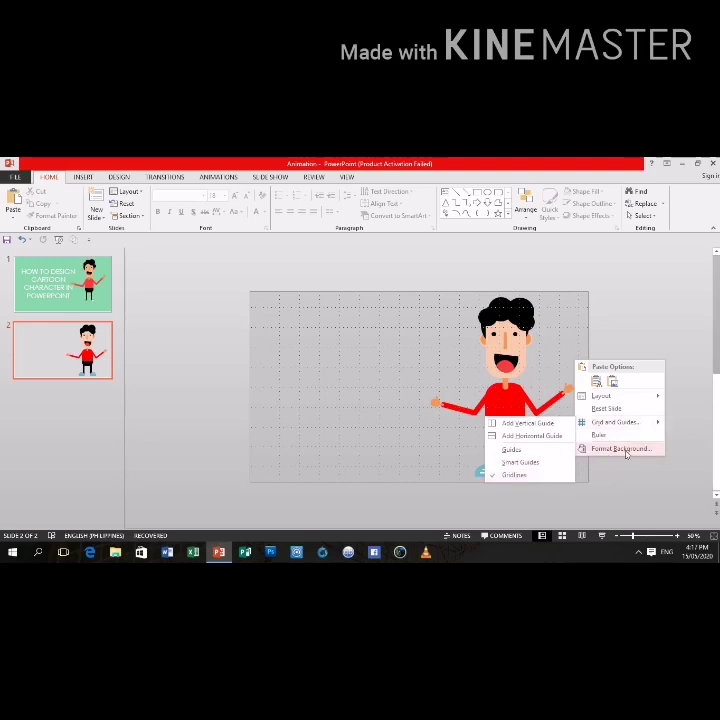
click(612, 422)
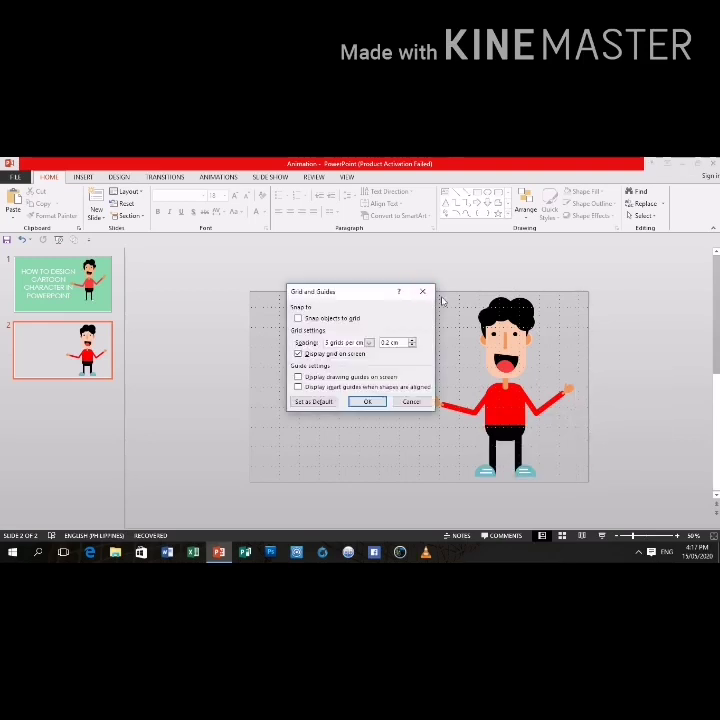